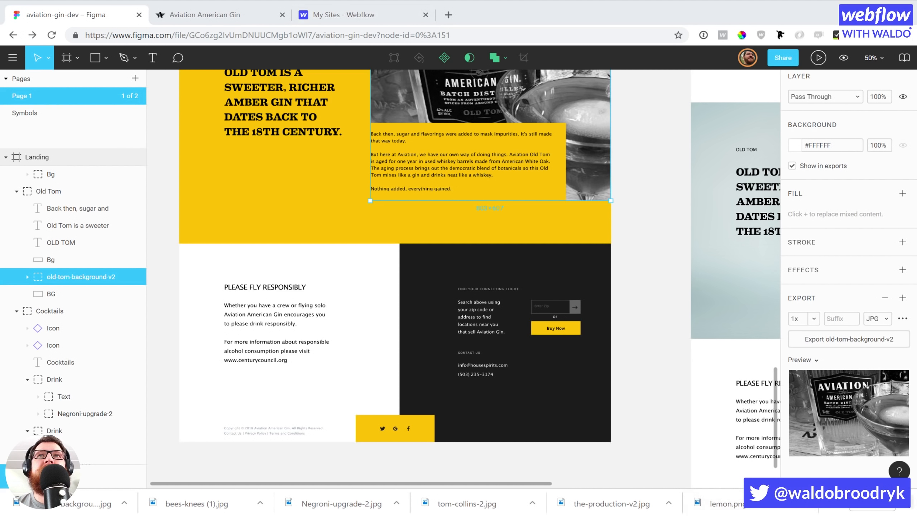
Switch to the Webflow dashboard, search the projects for "avi" and open the Aviation Gin project in the Designer.
left_click(907, 503)
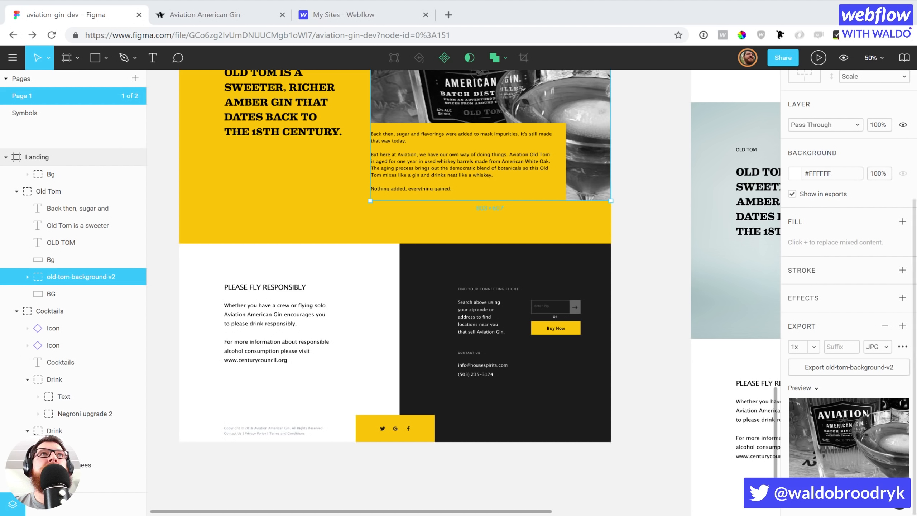
left_click(327, 18)
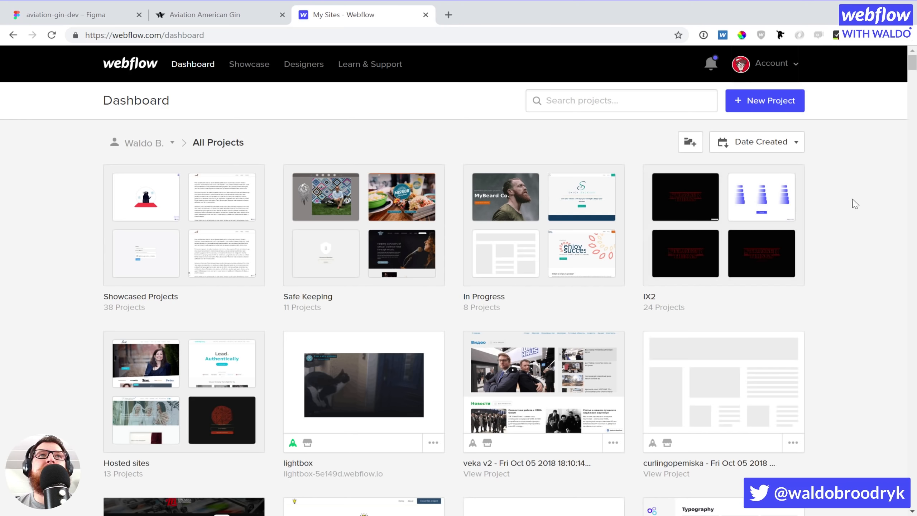
left_click(556, 101)
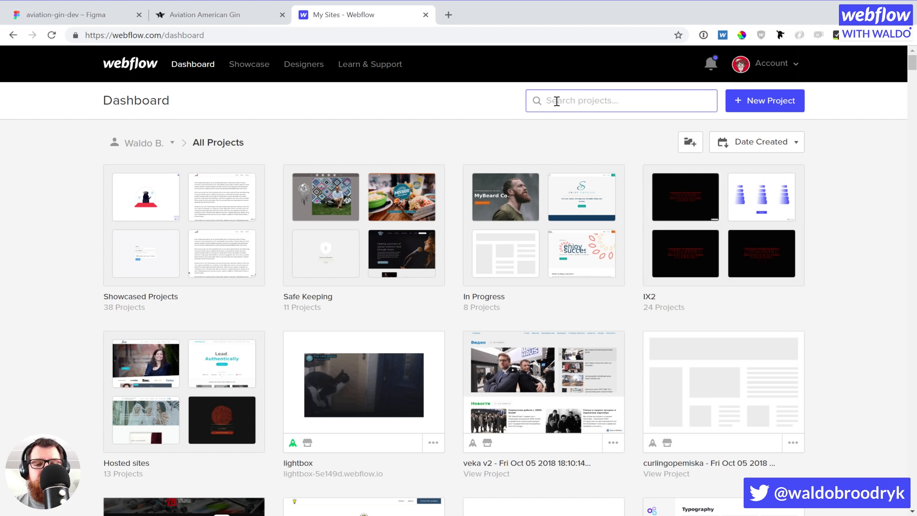
type("av")
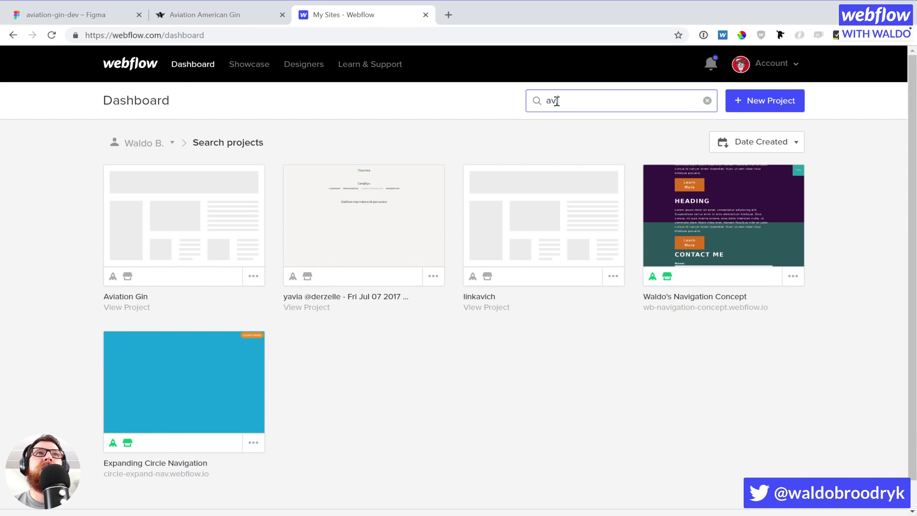
type("i")
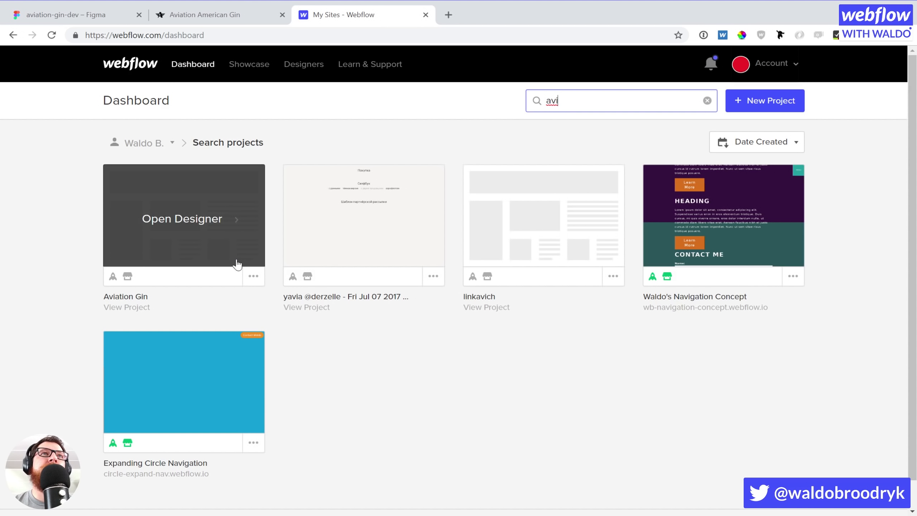
left_click(220, 238)
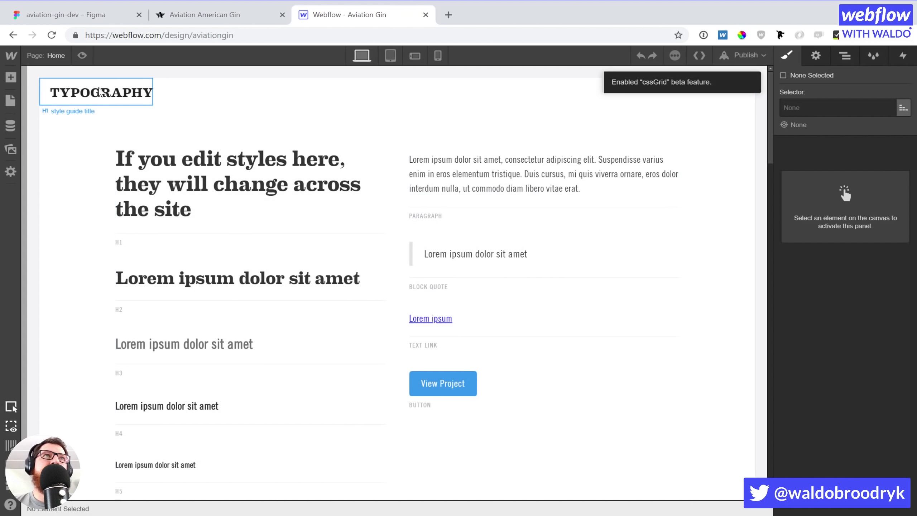
Open the Aviation Gin project settings in the dashboard and show the font settings.
mouse_move(11, 55)
left_click(34, 85)
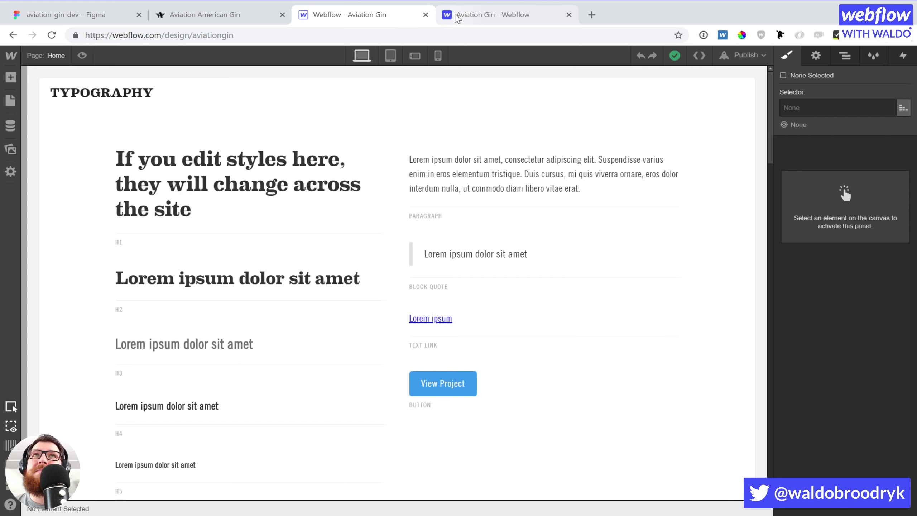
left_click(458, 18)
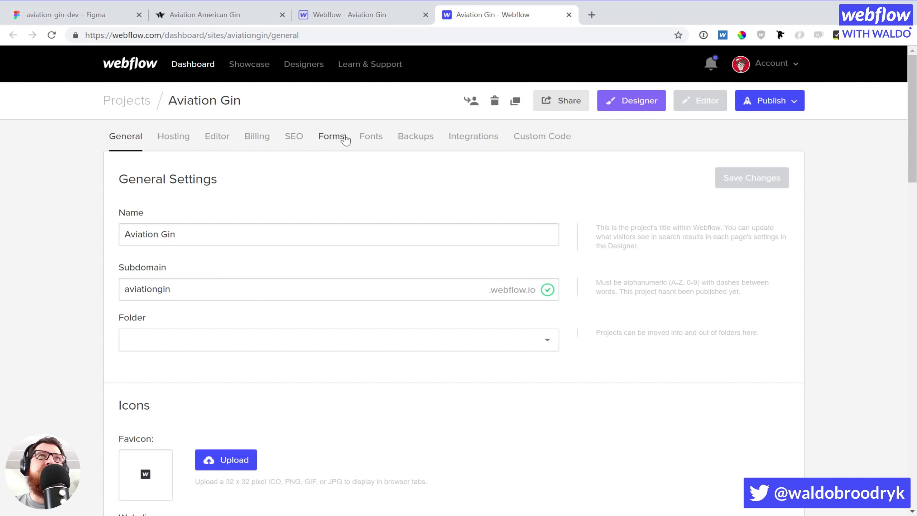
left_click(366, 141)
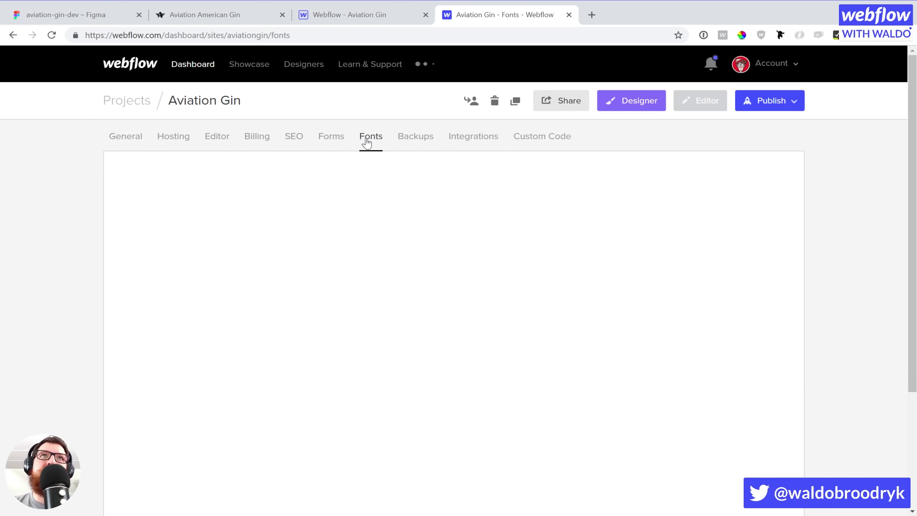
Examine the custom font upload area and the installed font files with their formats and fallbacks.
scroll(351, 239, "down", 10)
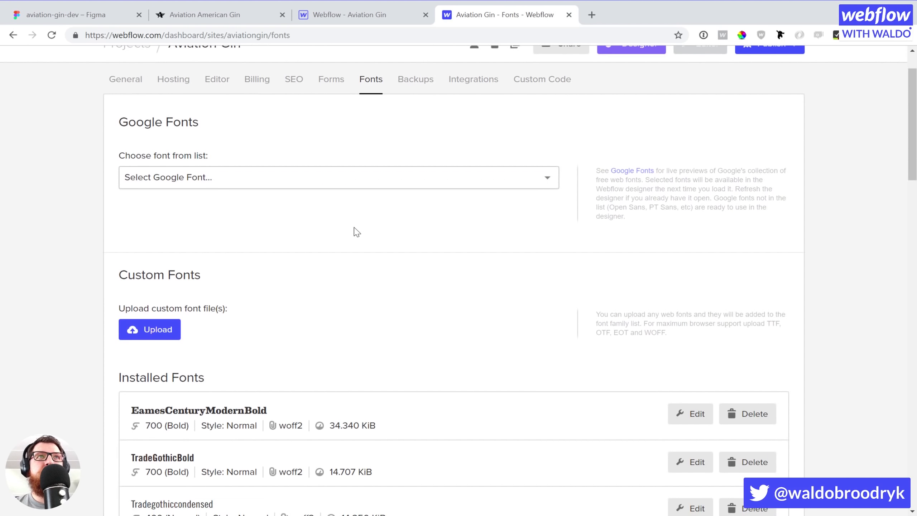
scroll(357, 232, "up", 2)
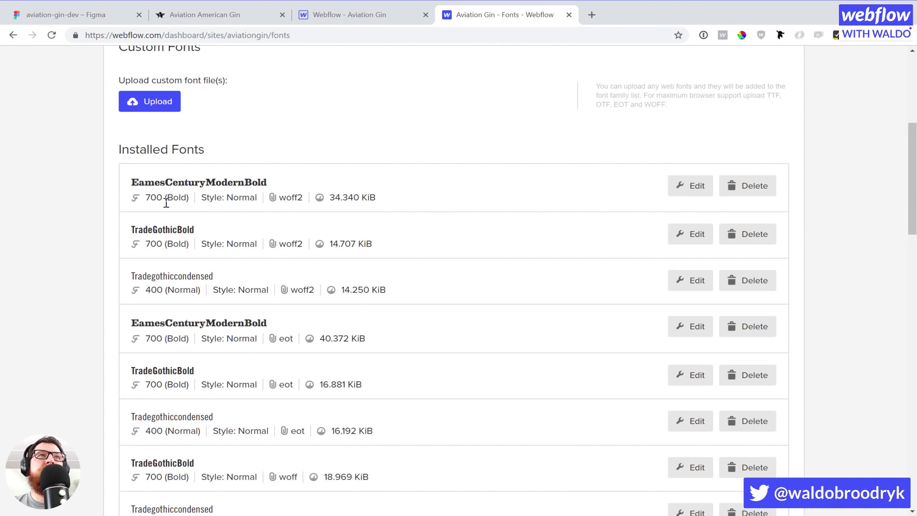
scroll(318, 194, "up", 2)
scroll(319, 193, "down", 8)
scroll(319, 193, "down", 8)
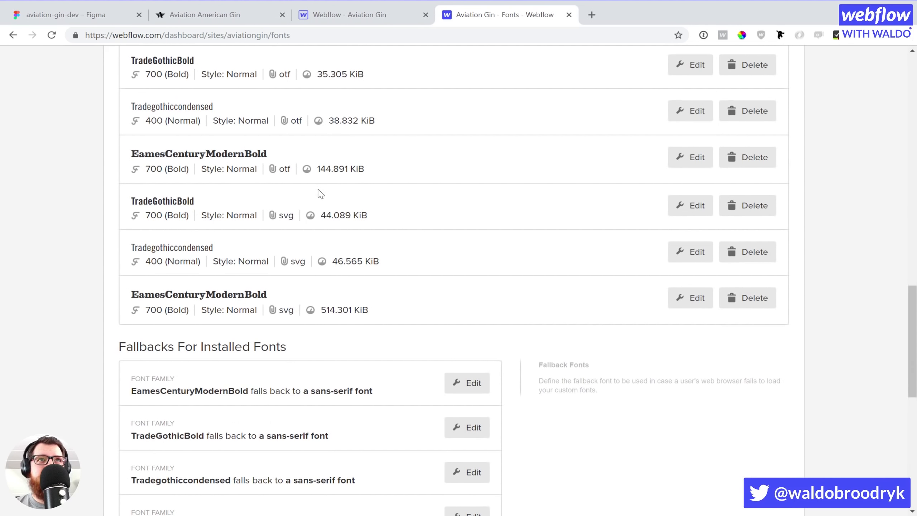
scroll(320, 194, "up", 4)
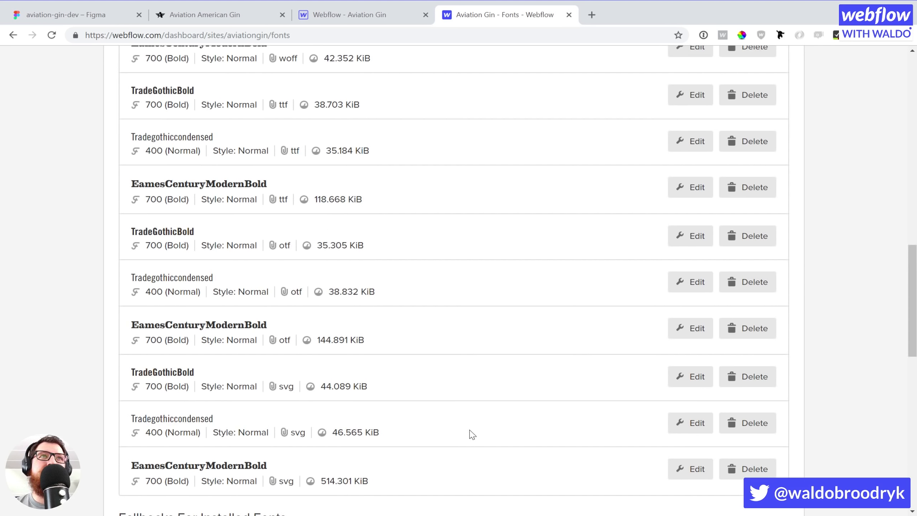
scroll(472, 434, "up", 4)
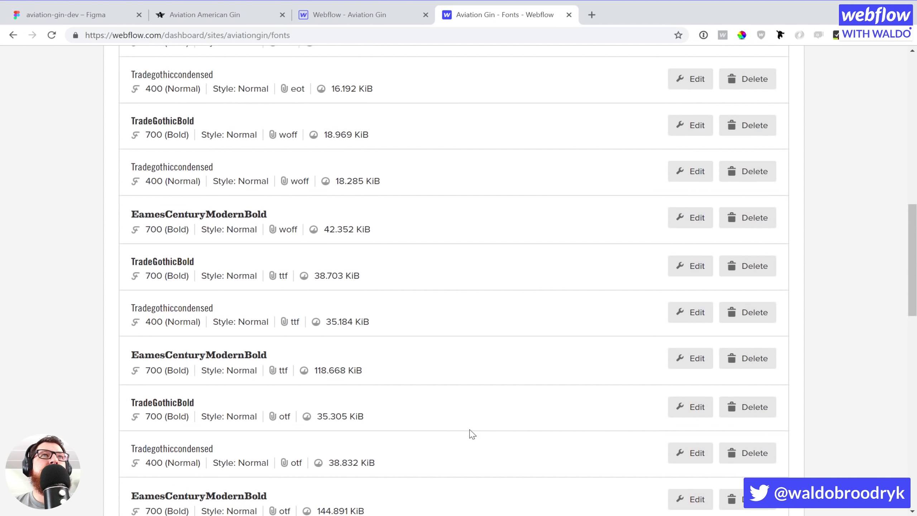
scroll(473, 434, "up", 6)
scroll(472, 435, "up", 3)
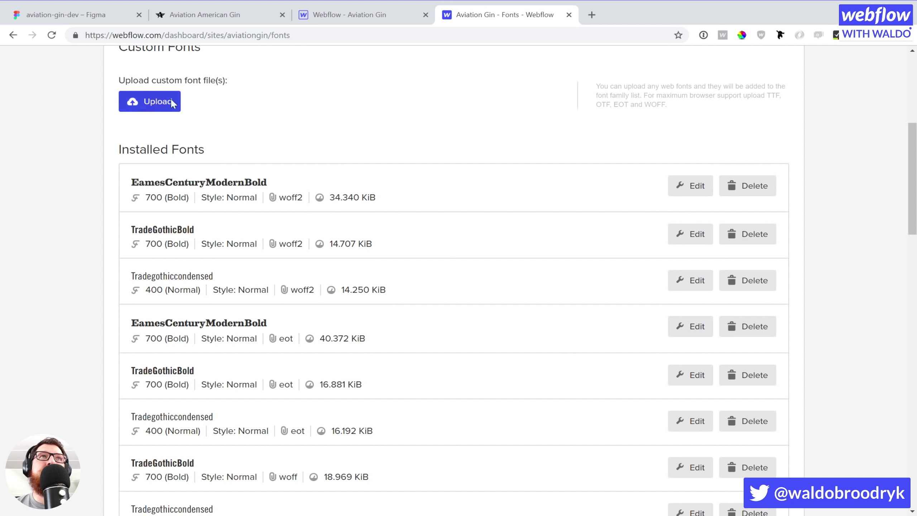
scroll(774, 429, "up", 2)
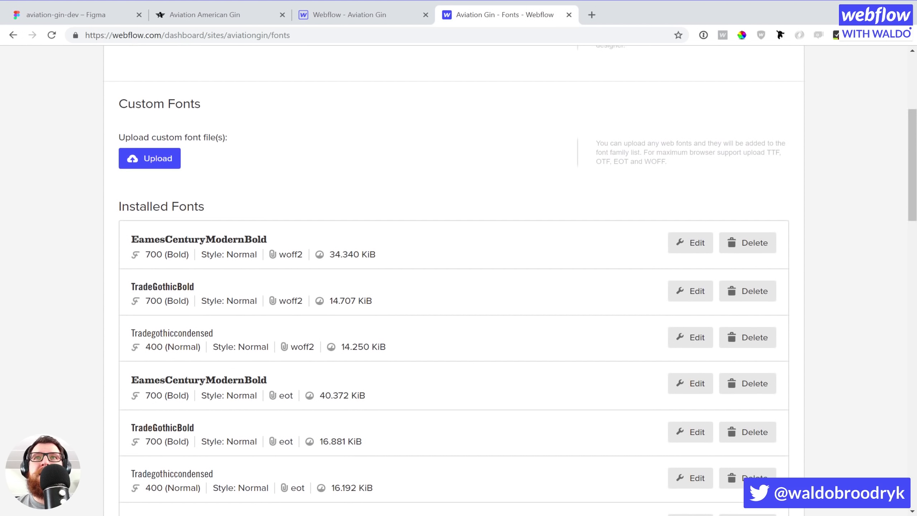
scroll(246, 129, "up", 2)
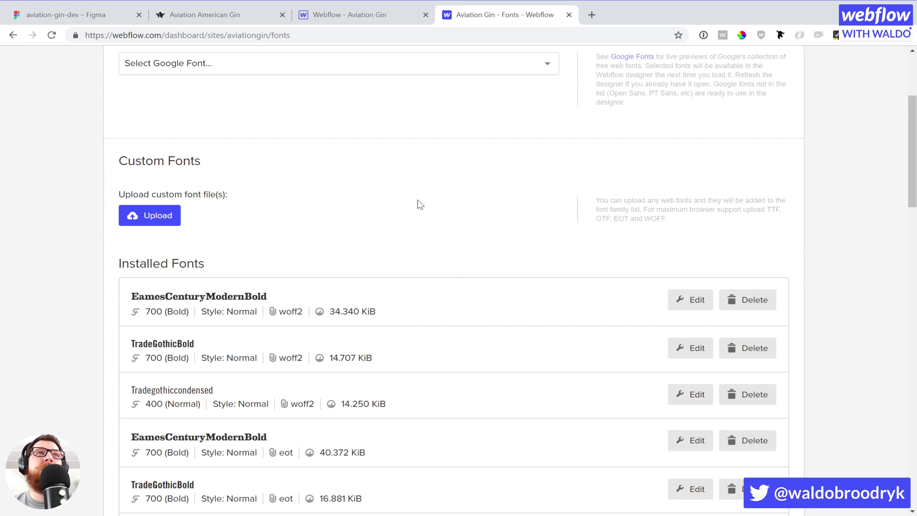
scroll(420, 204, "down", 3)
scroll(438, 389, "down", 3)
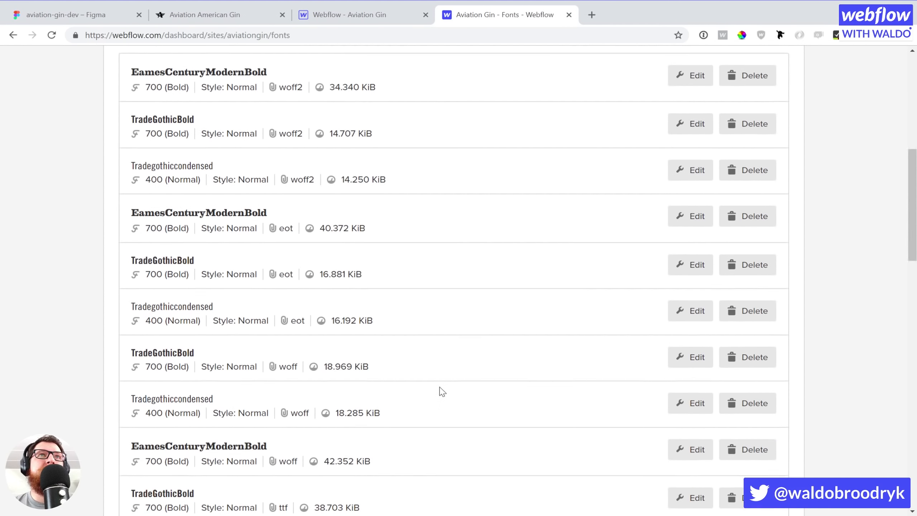
scroll(509, 268, "up", 1)
scroll(305, 397, "up", 1)
scroll(292, 423, "up", 1)
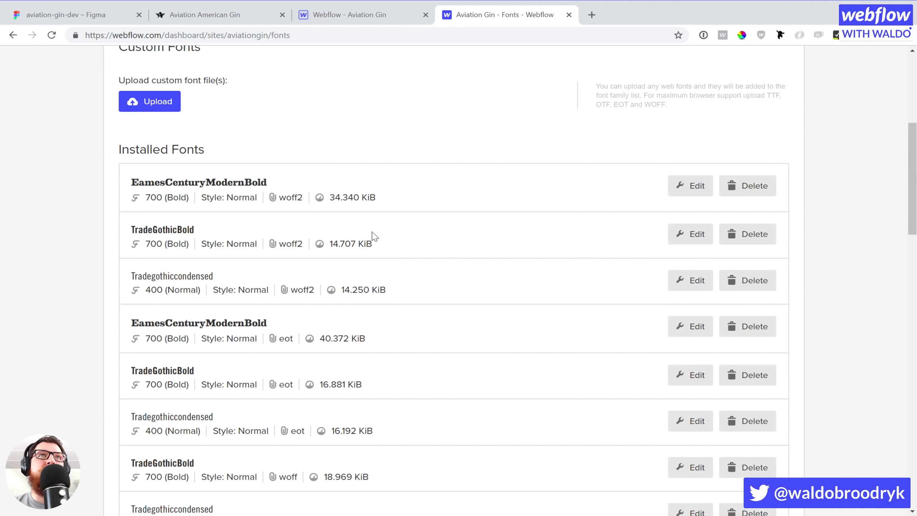
Delete the EOT files of EamesCenturyModernBold, TradeGothicBold and Tradegothiccondensed from the installed fonts.
left_click(756, 335)
left_click(756, 335)
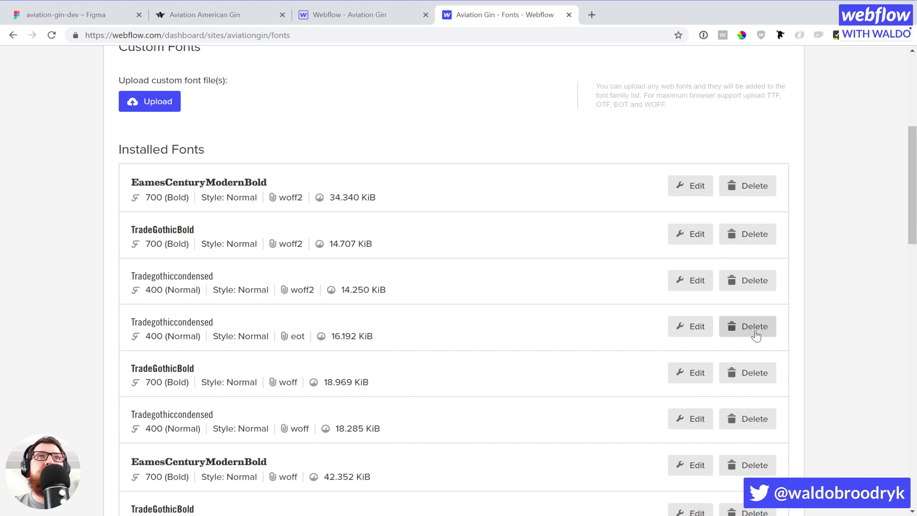
left_click(756, 336)
Delete the SVG files of EamesCenturyModernBold, Tradegothiccondensed and TradeGothicBold from the installed fonts.
scroll(753, 325, "down", 3)
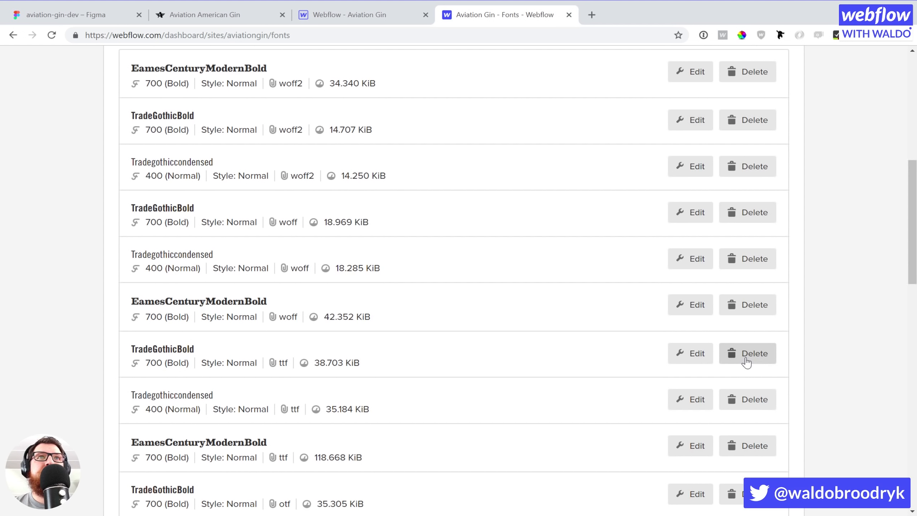
scroll(746, 362, "down", 3)
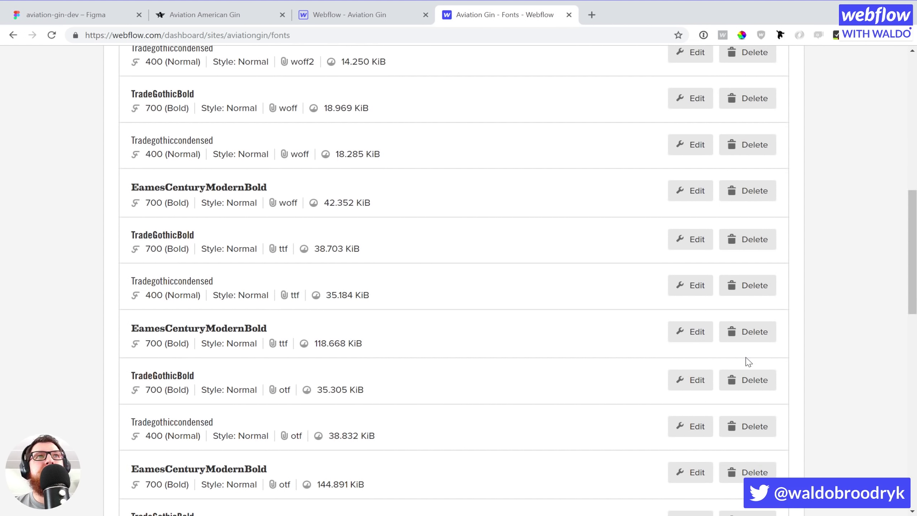
scroll(748, 361, "down", 5)
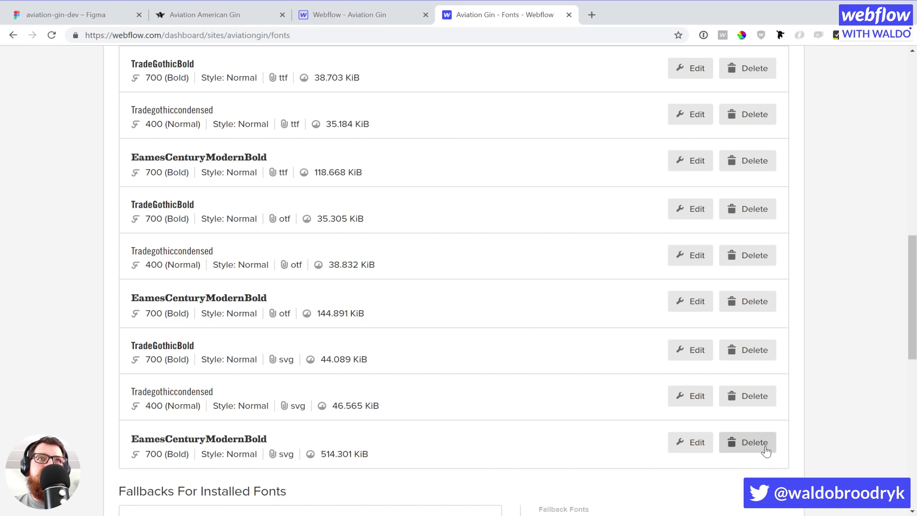
left_click(747, 442)
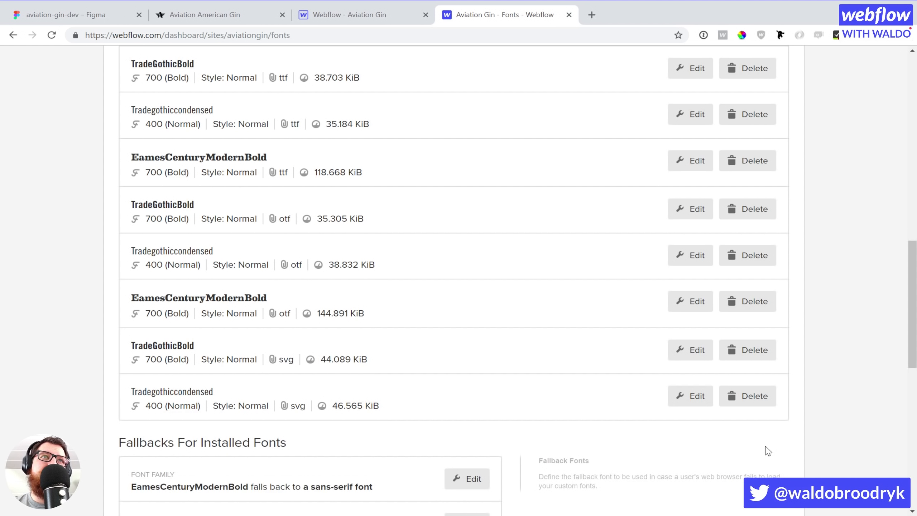
left_click(760, 401)
left_click(760, 356)
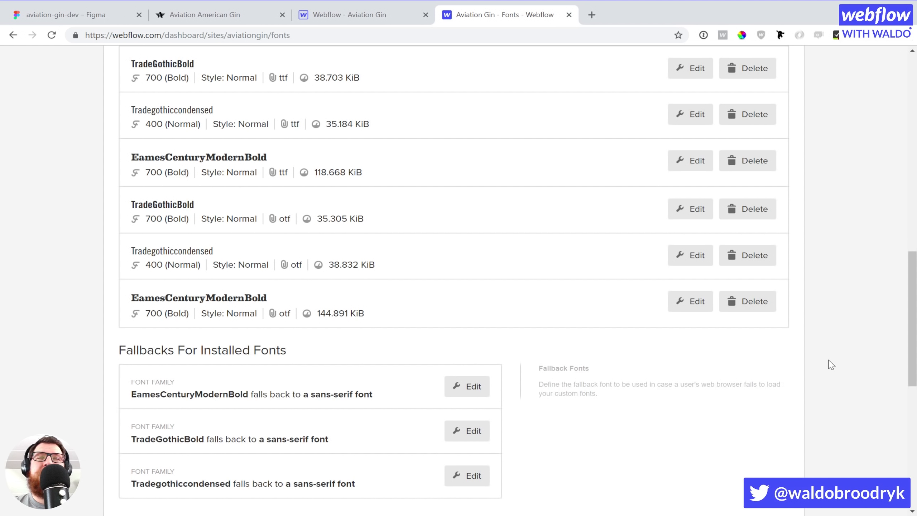
Return to the Aviation Gin project in the Webflow Designer and reload it.
scroll(831, 364, "up", 2)
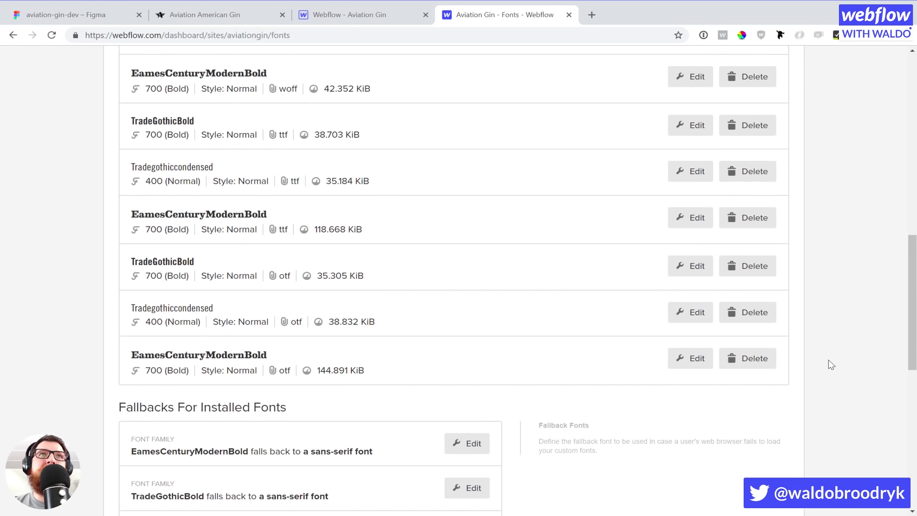
scroll(831, 364, "up", 12)
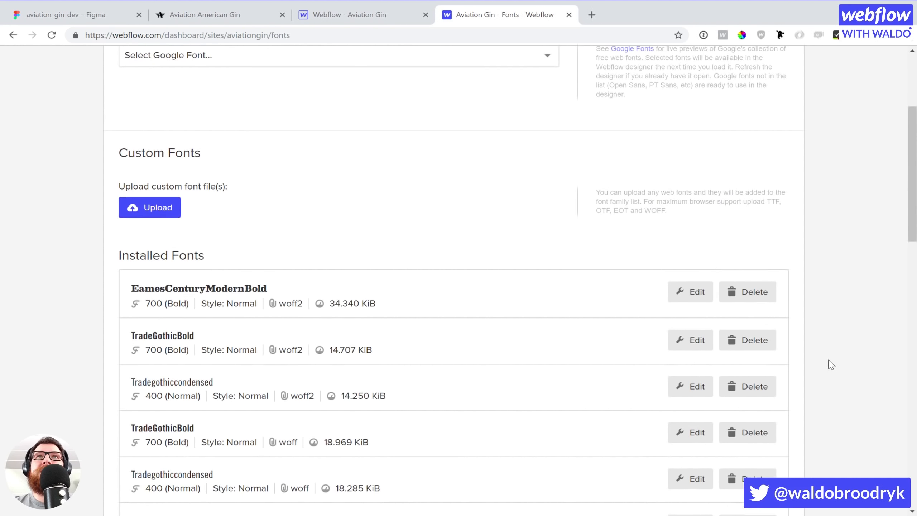
scroll(831, 365, "down", 5)
scroll(831, 364, "down", 2)
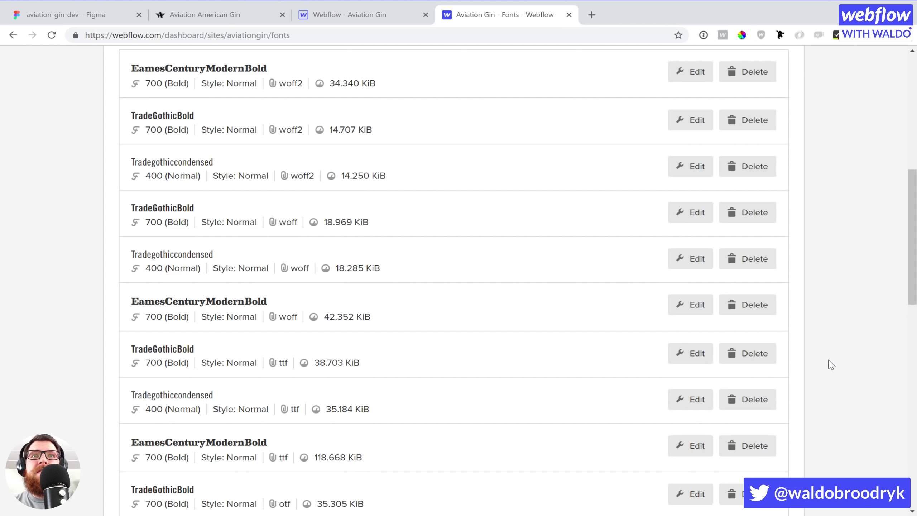
scroll(831, 365, "up", 14)
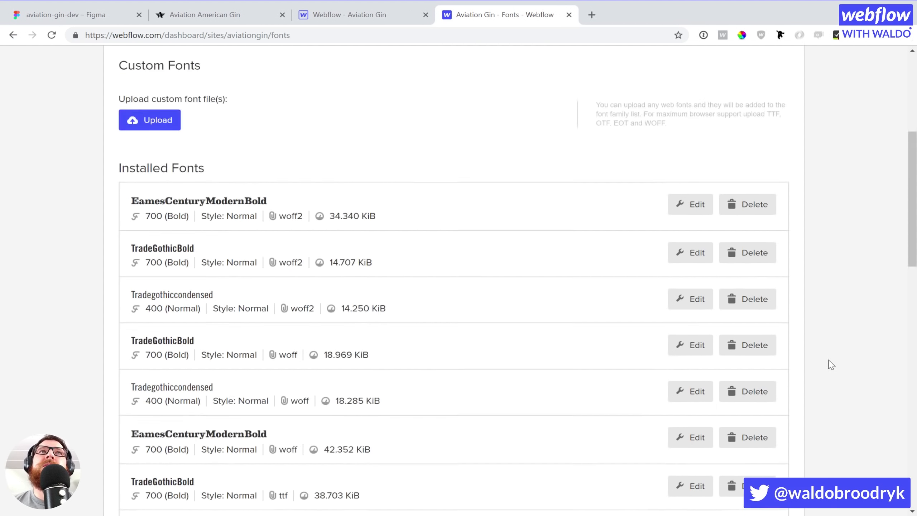
scroll(721, 371, "down", 2)
scroll(730, 369, "up", 2)
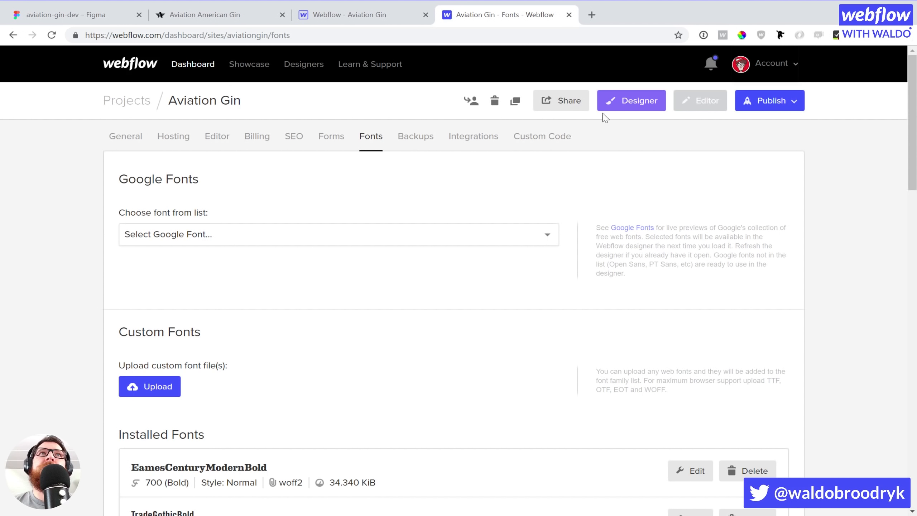
left_click(370, 20)
left_click(51, 36)
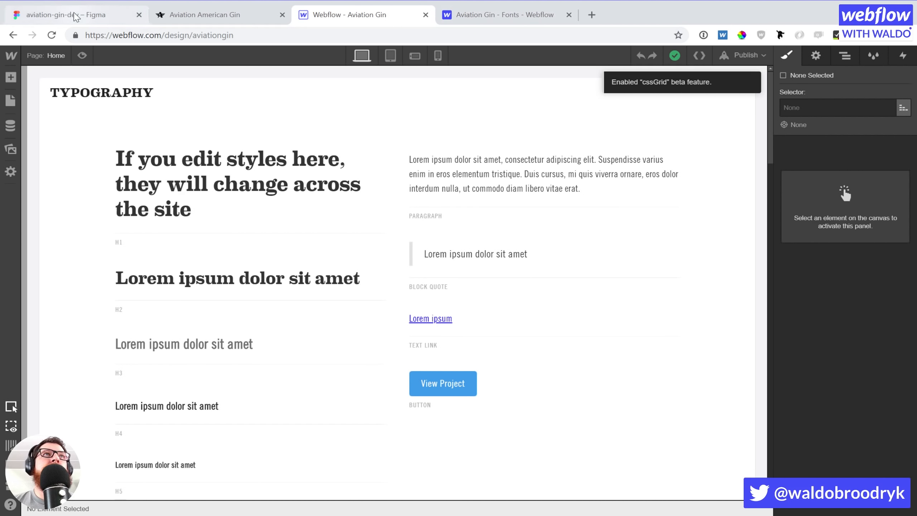
Switch to the aviation-gin-dev file in Figma and look through the Landing and Landing2 designs up to the Landing2 hero section.
left_click(75, 16)
scroll(242, 180, "up", 7)
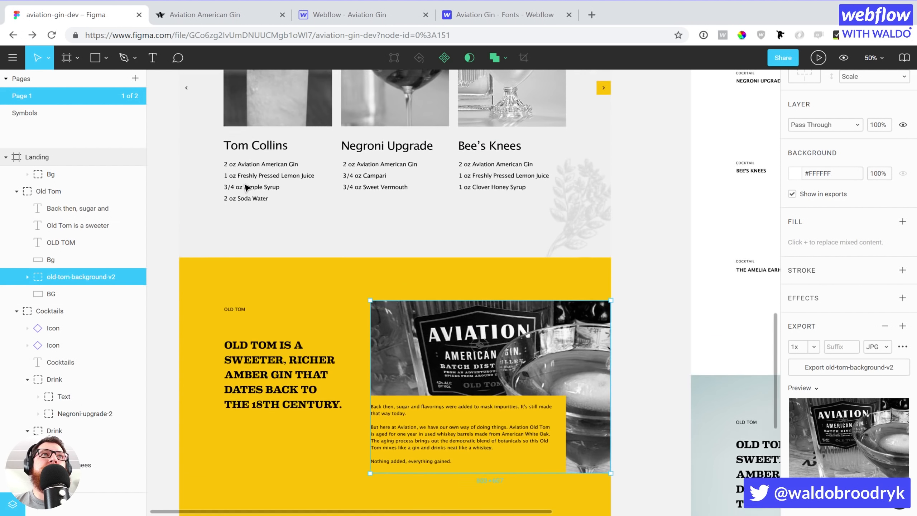
scroll(245, 187, "up", 10)
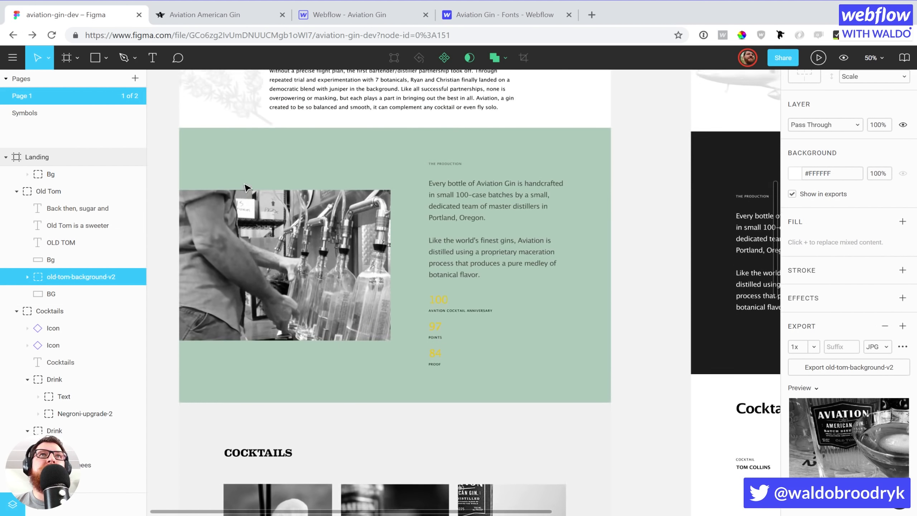
scroll(246, 187, "up", 2)
left_click_drag(406, 513, 666, 513)
scroll(620, 399, "up", 8)
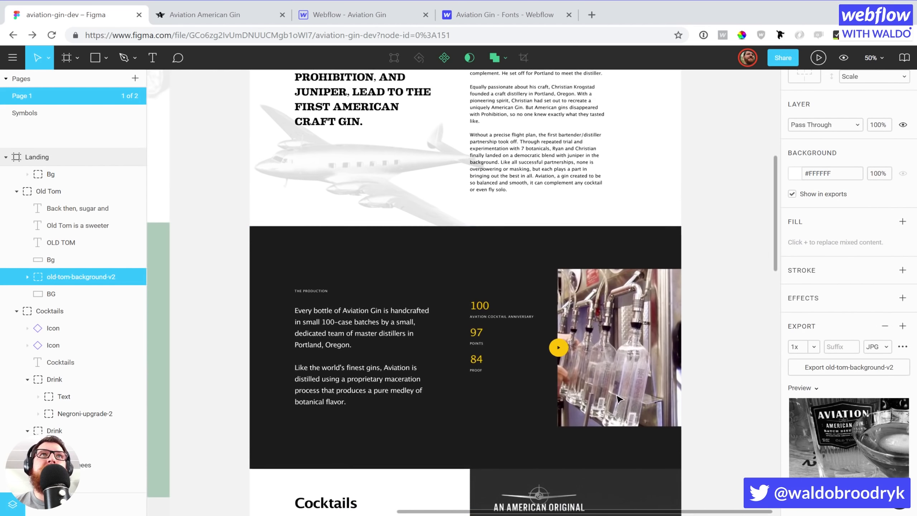
scroll(619, 399, "up", 4)
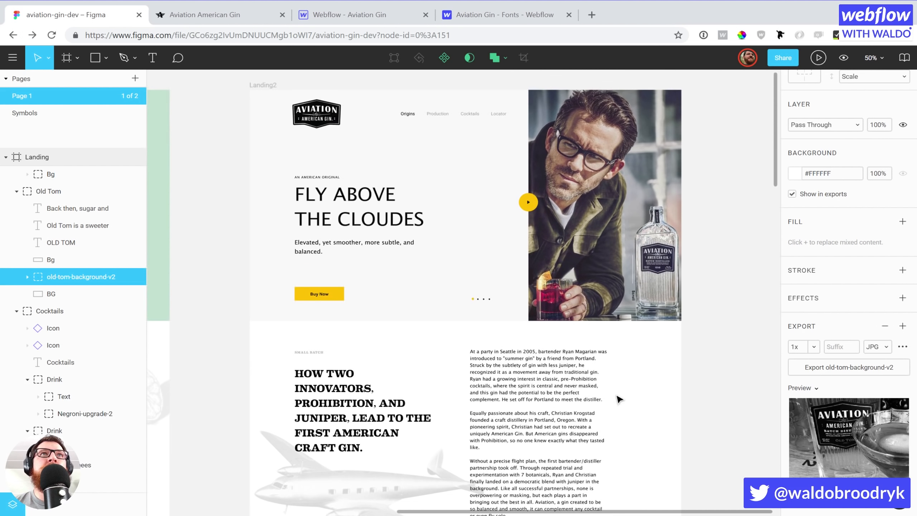
Inspect the font of the "Fly above the cloudes" heading in Landing2 and look for it among Webflow's installed fonts.
double_click(355, 325)
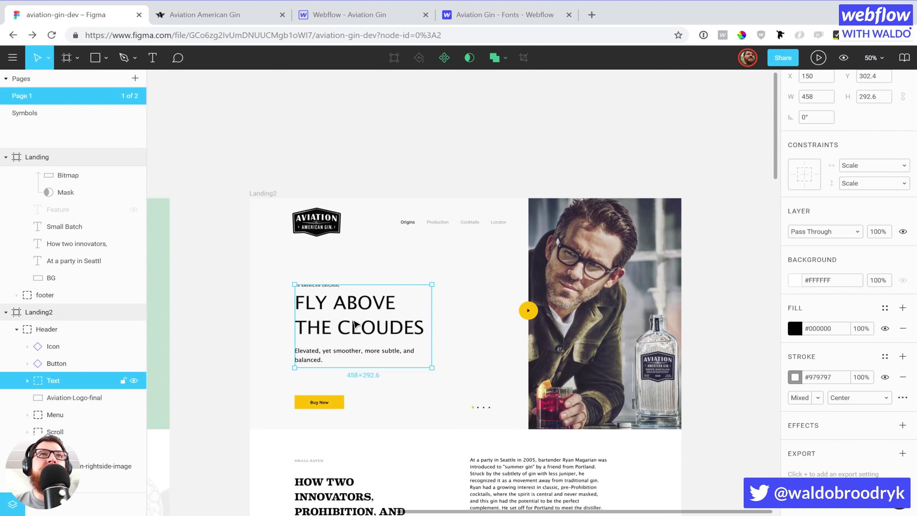
double_click(353, 318)
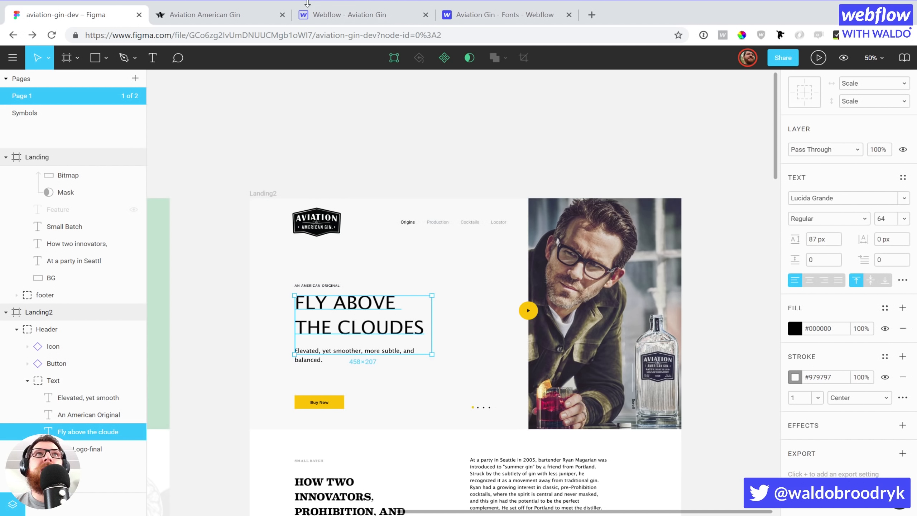
left_click(476, 15)
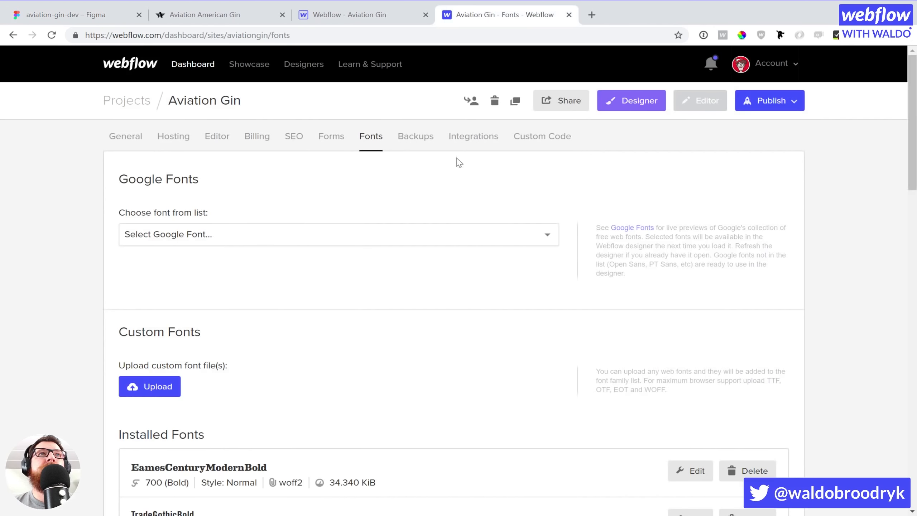
scroll(421, 343, "down", 8)
scroll(421, 343, "down", 10)
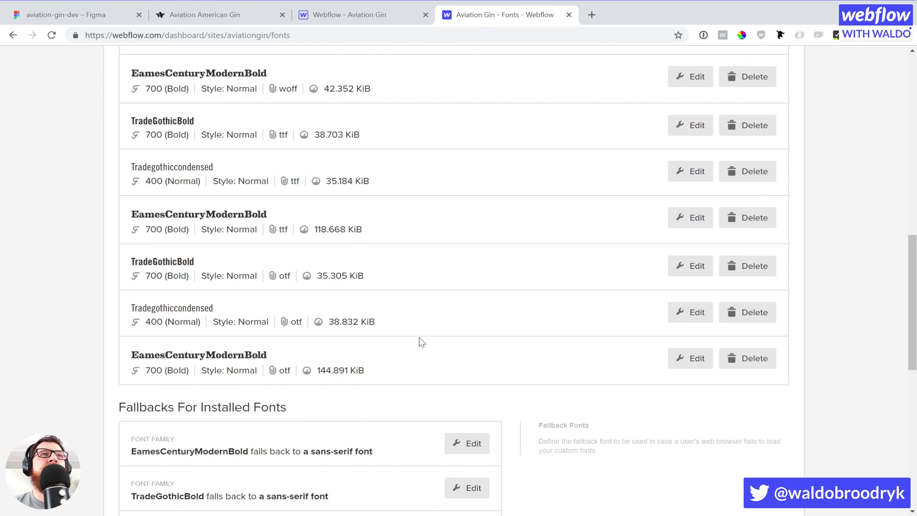
scroll(422, 343, "up", 3)
scroll(418, 342, "up", 12)
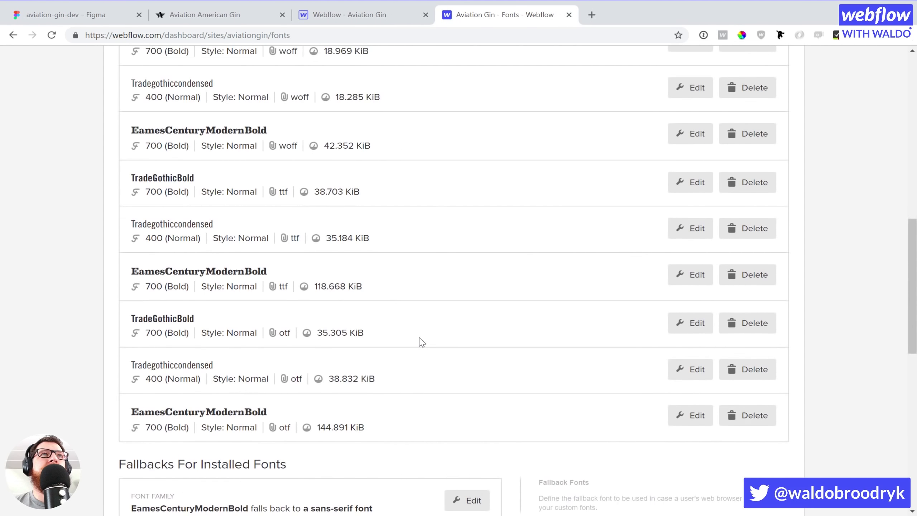
scroll(139, 231, "up", 1)
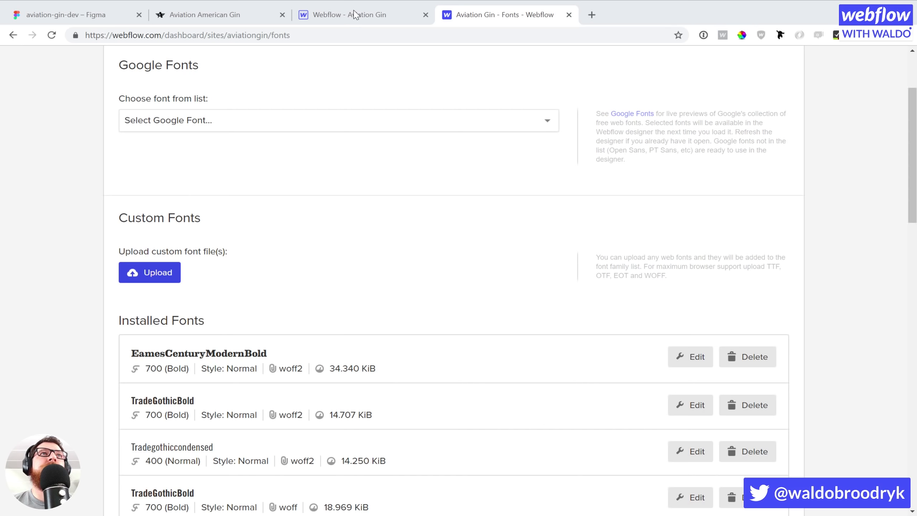
Look through the Google Fonts list for Lucida Grande and leave the list without a font selected.
left_click(329, 121)
key("l")
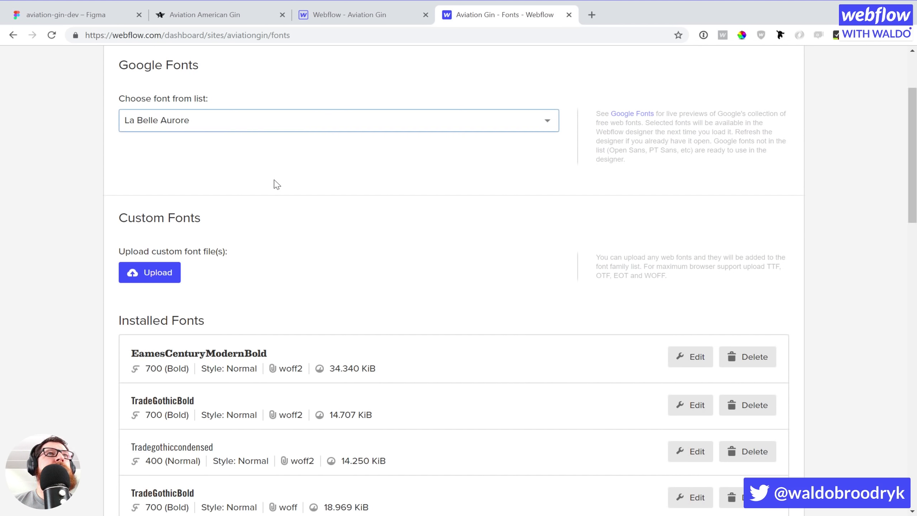
left_click(735, 182)
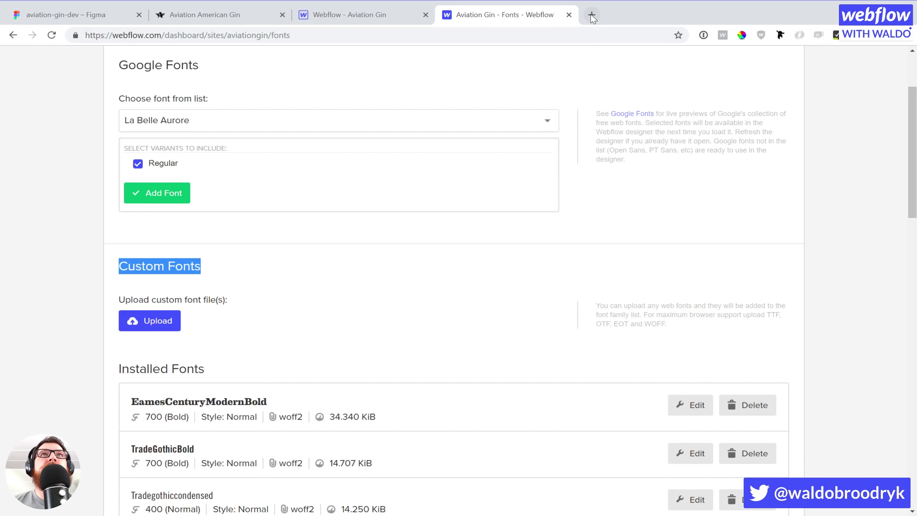
left_click(137, 163)
left_click(371, 115)
left_click(388, 125)
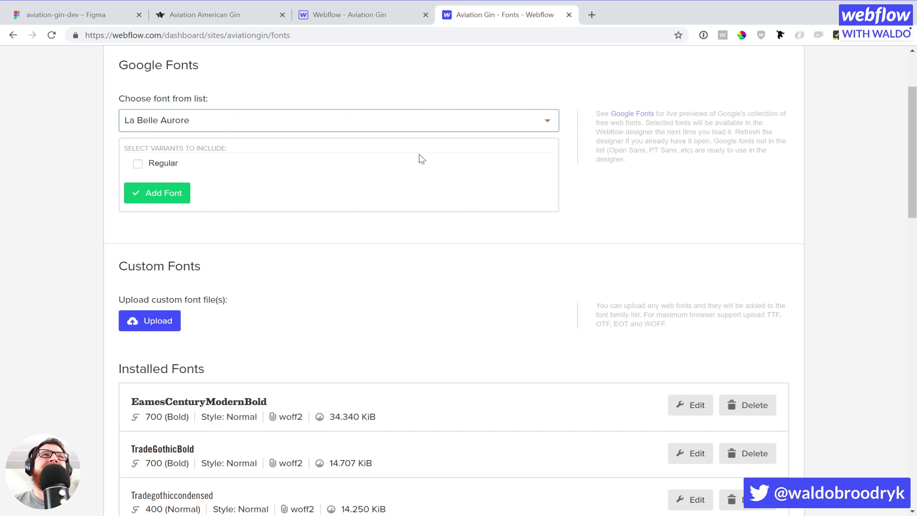
scroll(444, 157, "up", 2)
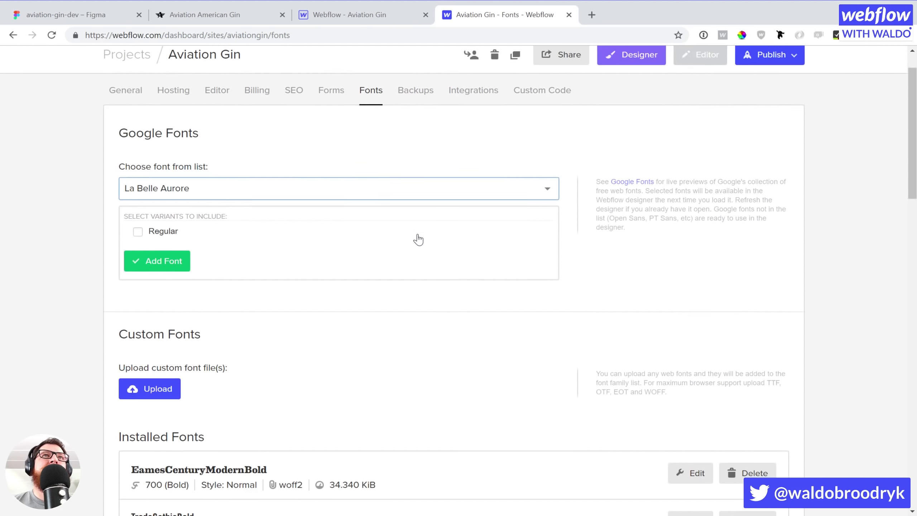
scroll(418, 239, "down", 1)
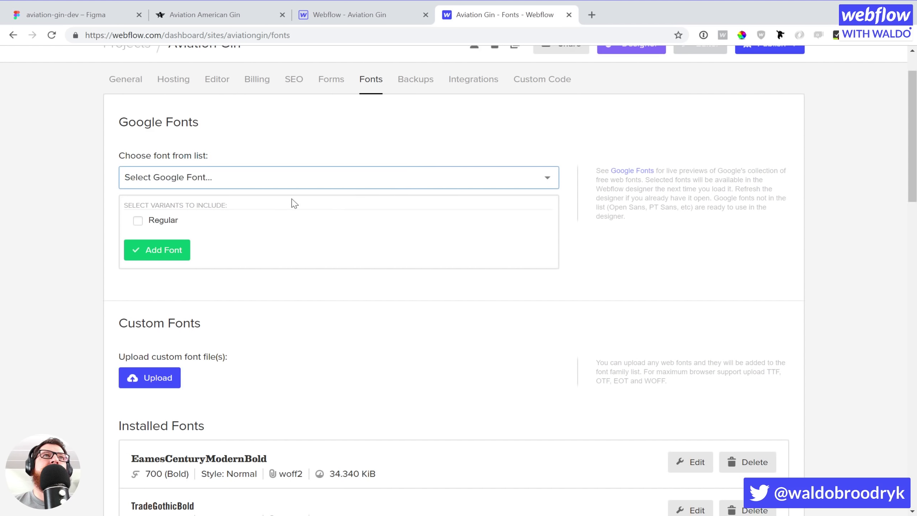
left_click(684, 262)
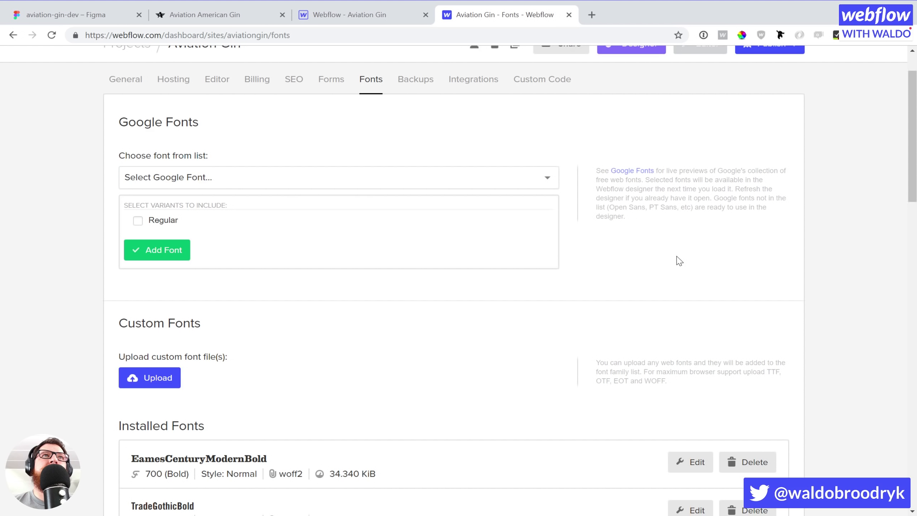
Search Google for "lucida grande font woff" in a new browser tab.
left_click(592, 15)
type("lucid")
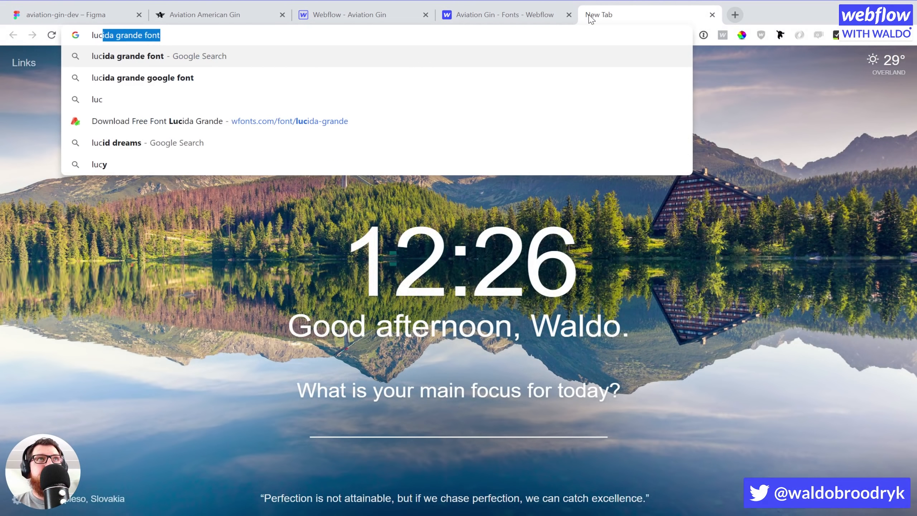
key("BackSpace")
key("BackSpace")
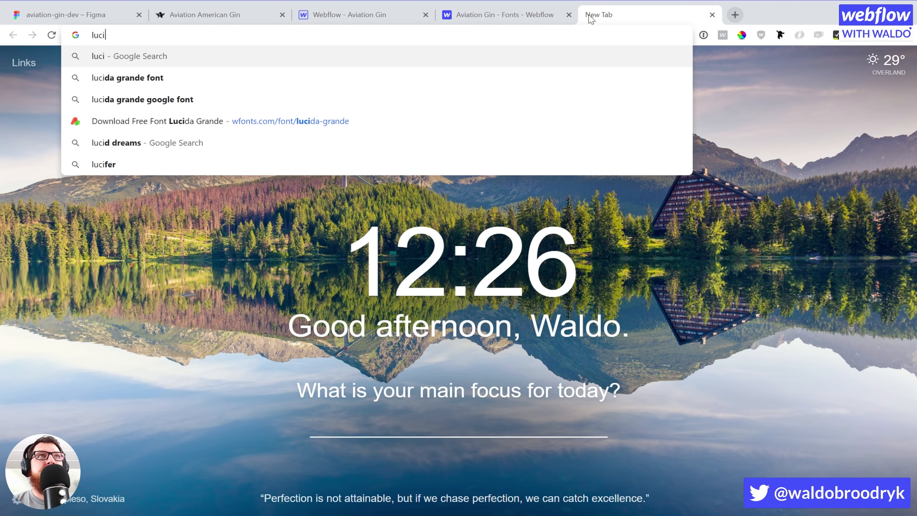
key("Down")
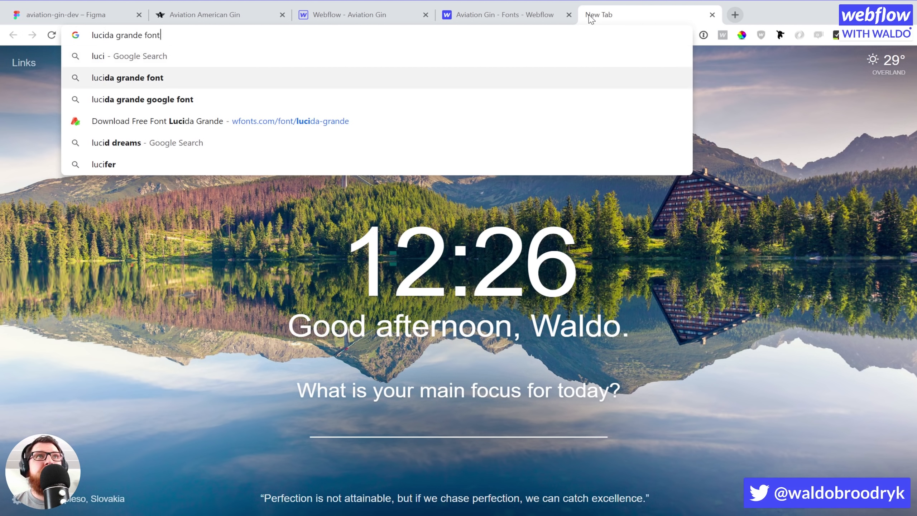
type("woff")
key("Return")
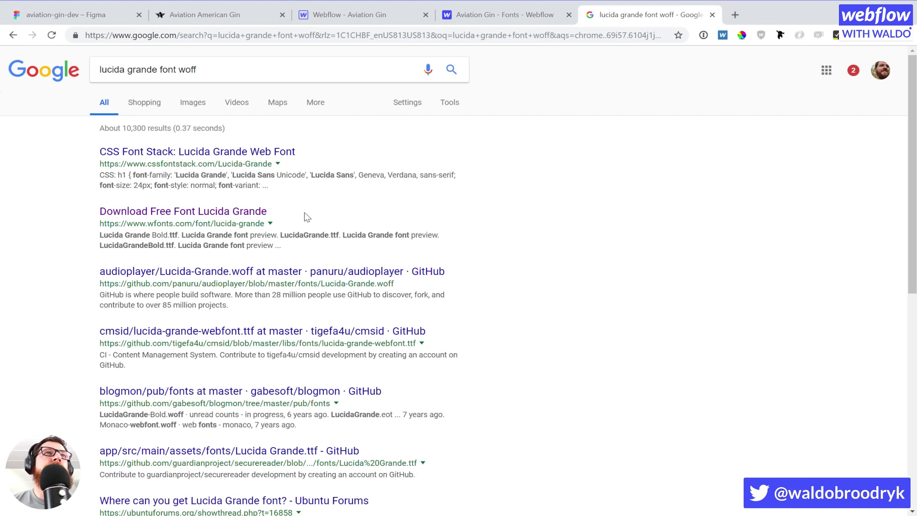
Download the Lucida Grande font from wfonts.com and check the heading's font weight in Figma.
left_click(195, 213)
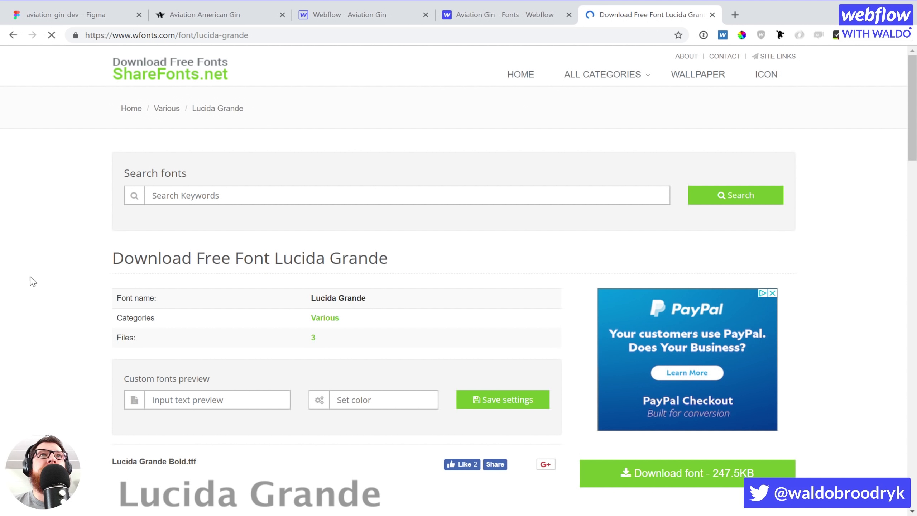
scroll(30, 280, "down", 10)
scroll(32, 281, "up", 5)
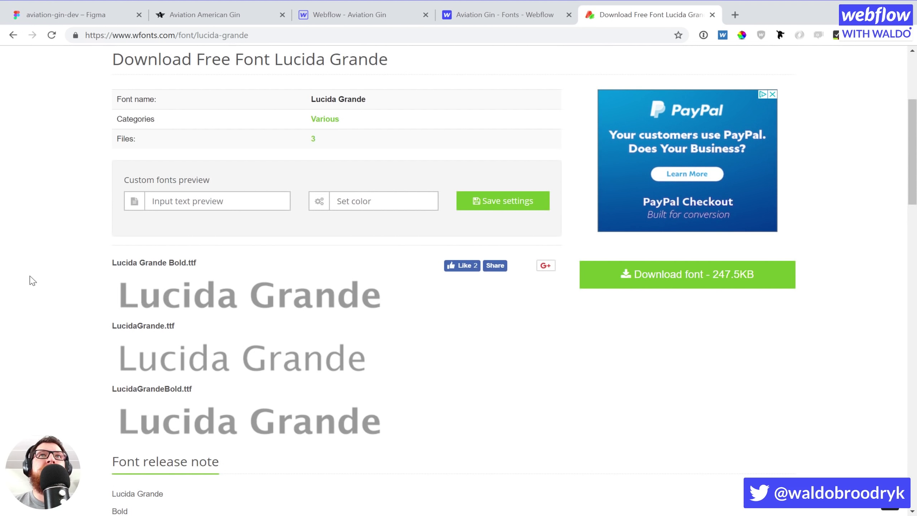
left_click(664, 278)
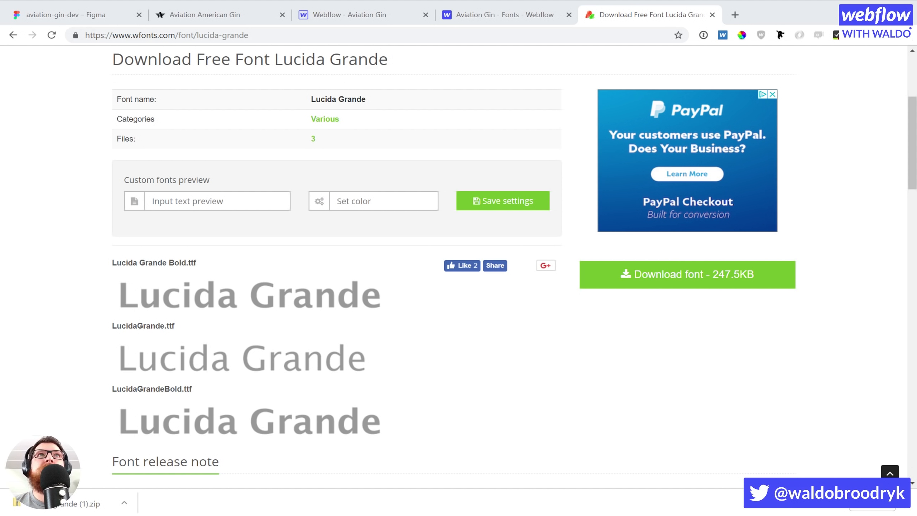
left_click(104, 15)
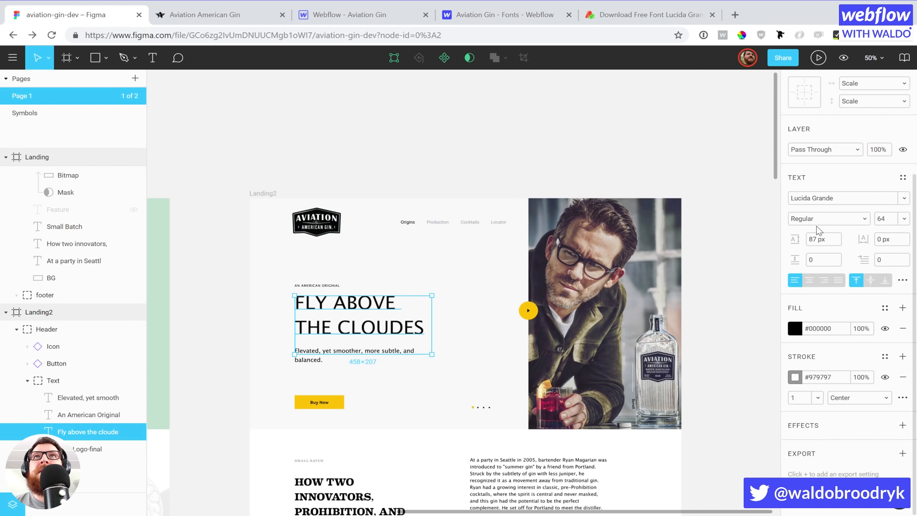
left_click(686, 16)
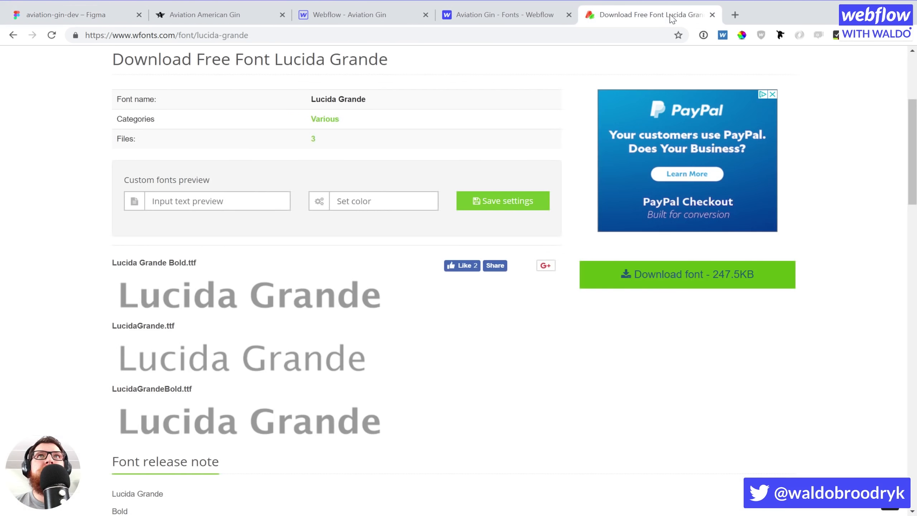
Find the Font Squirrel website in a new browser tab and open its Webfont Generator.
left_click(735, 14)
type("font")
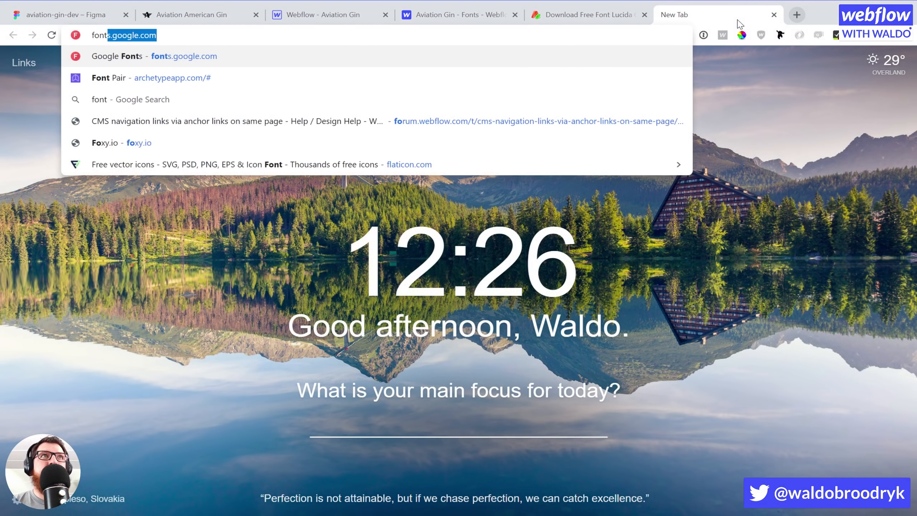
type("squirrel")
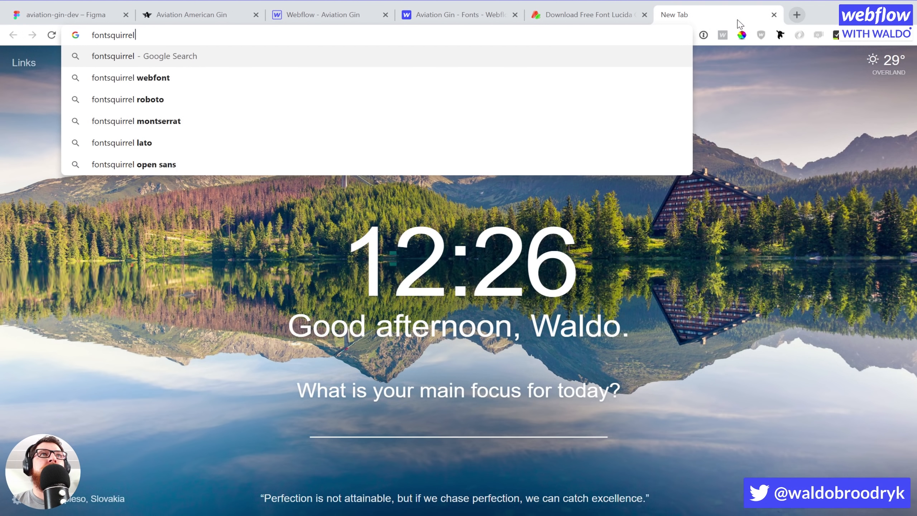
key("Return")
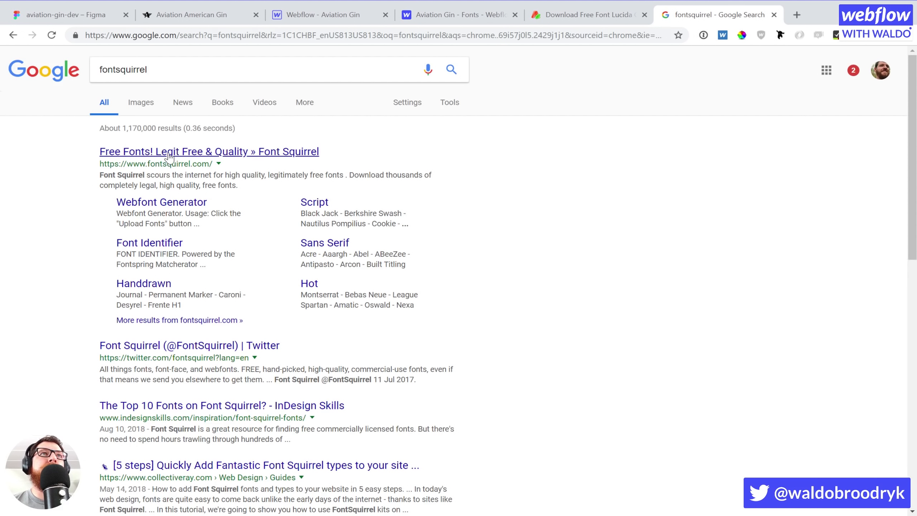
left_click(169, 154)
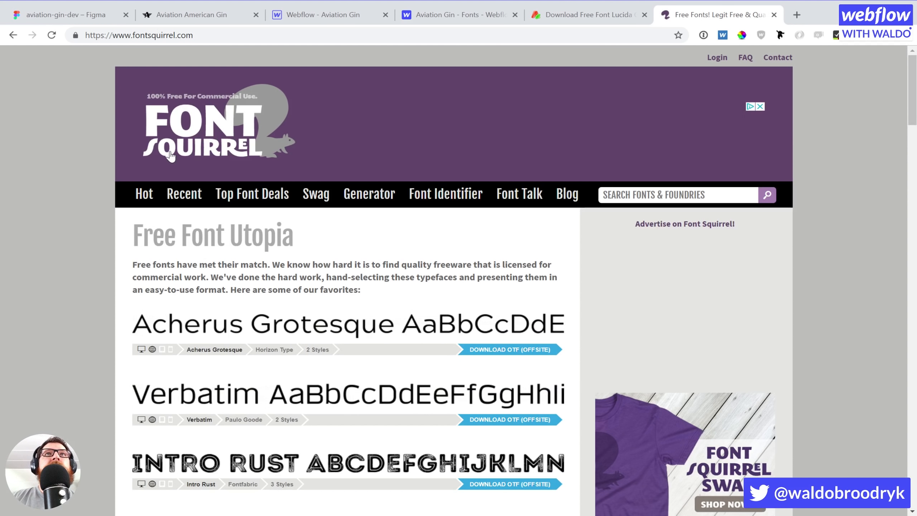
left_click(353, 197)
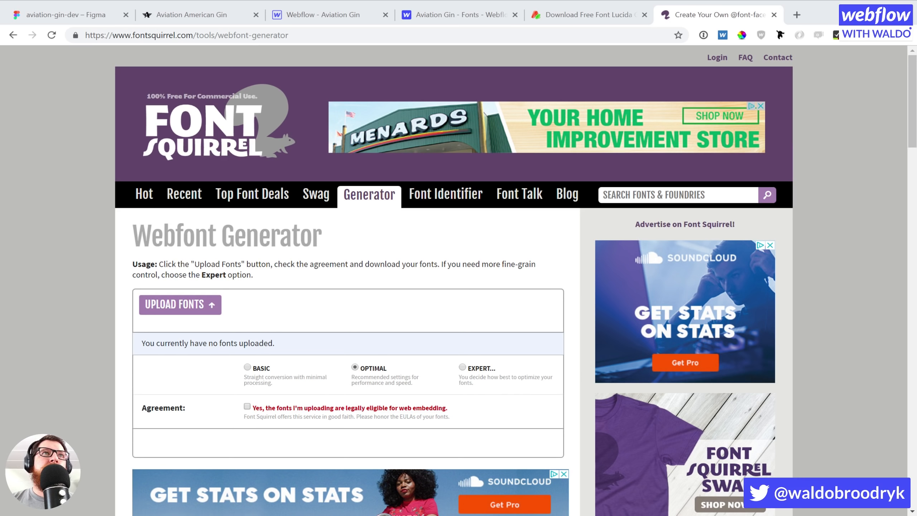
Upload the Lucida Grande Regular TTF to the generator, accept the web-embedding agreement and download the kit with Optimal settings.
double_click(170, 311)
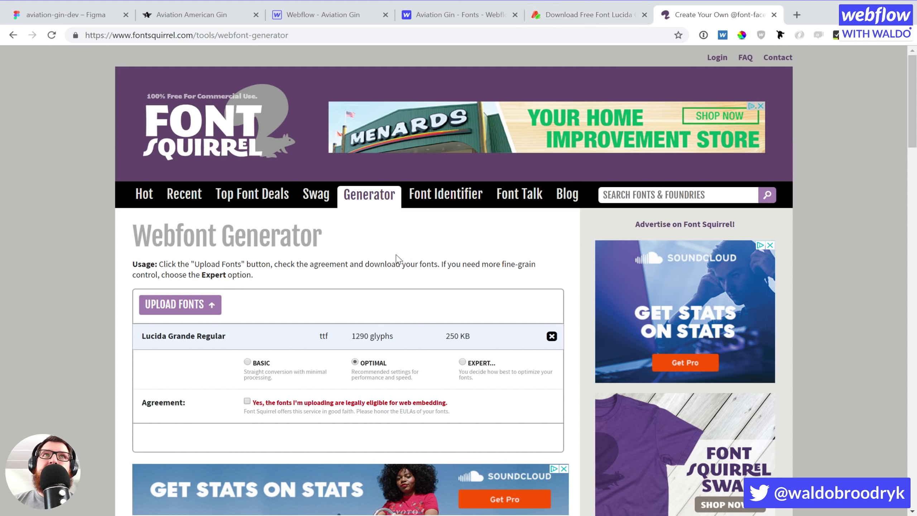
scroll(359, 318, "down", 1)
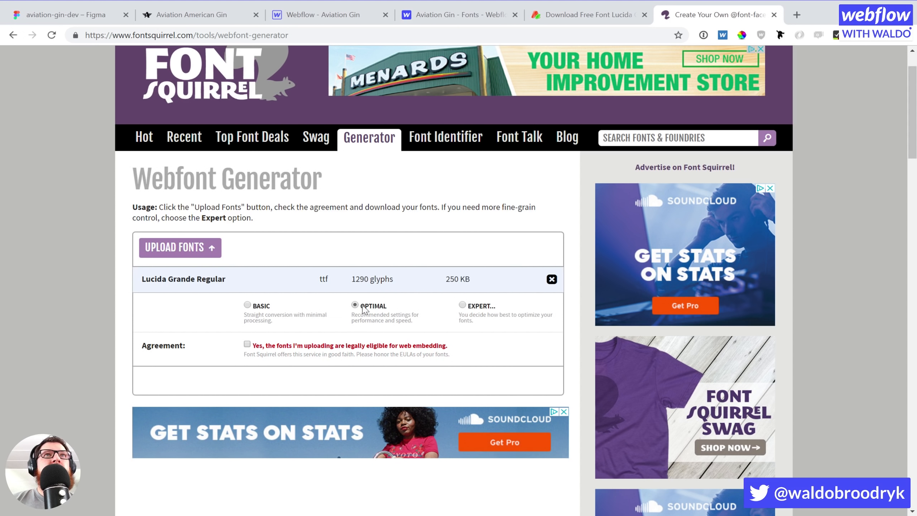
left_click(247, 344)
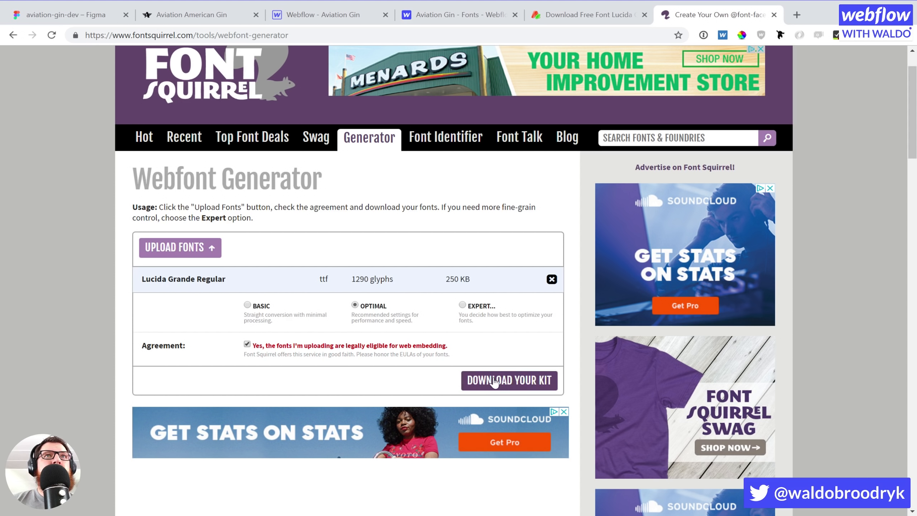
left_click(495, 381)
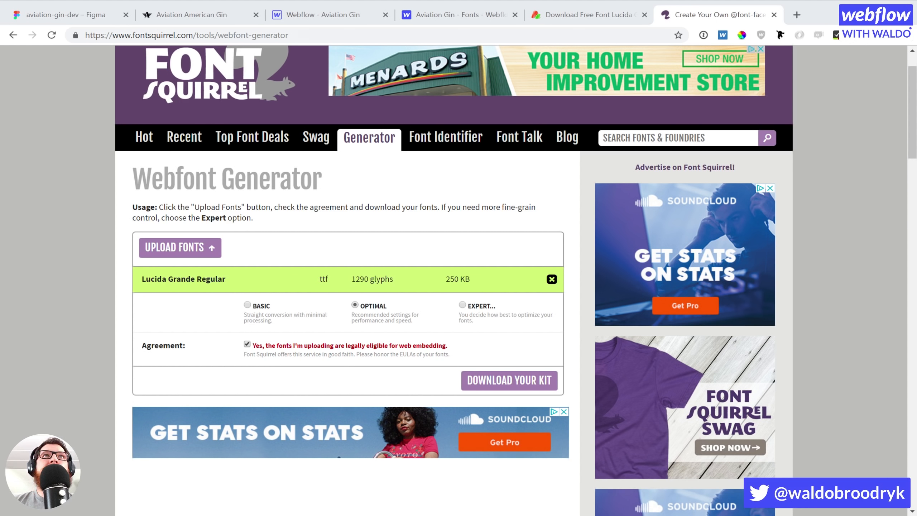
Return to the Webflow font settings and add the lucidagrande-webfont TTF, WOFF2 and WOFF files as custom fonts.
left_click(426, 11)
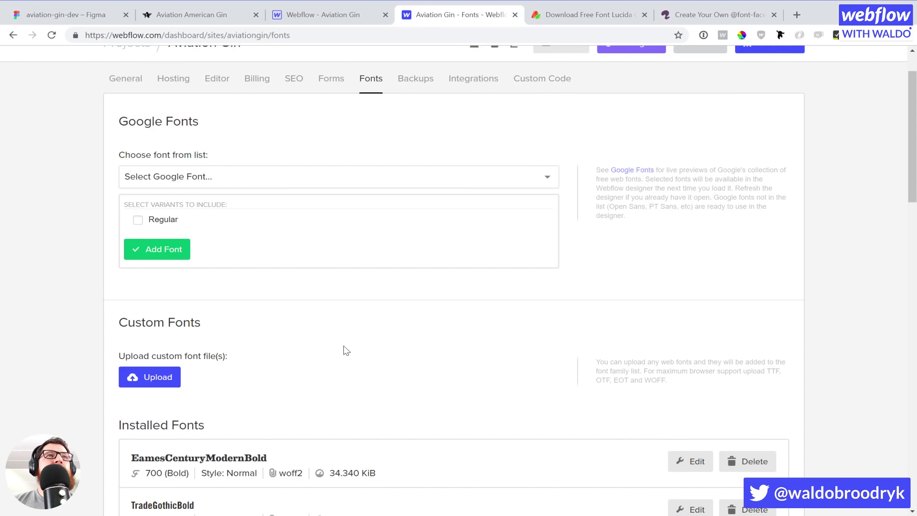
scroll(346, 351, "down", 5)
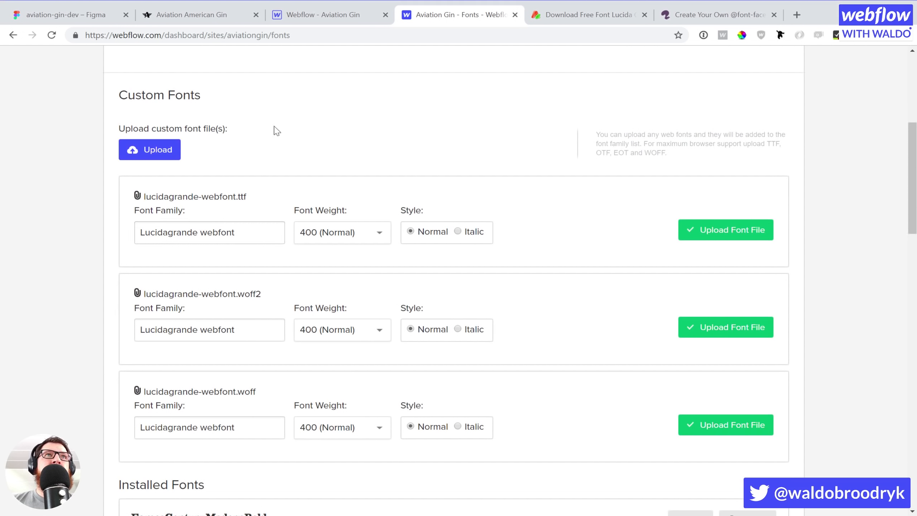
Rename the font family of the lucidagrande-webfont.ttf file as Lucida Grande.
left_click_drag(203, 231, 265, 237)
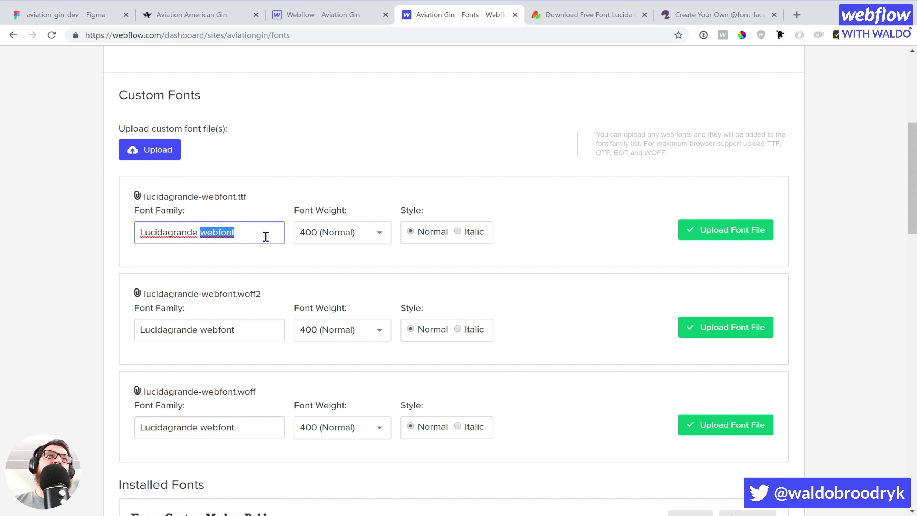
key("BackSpace")
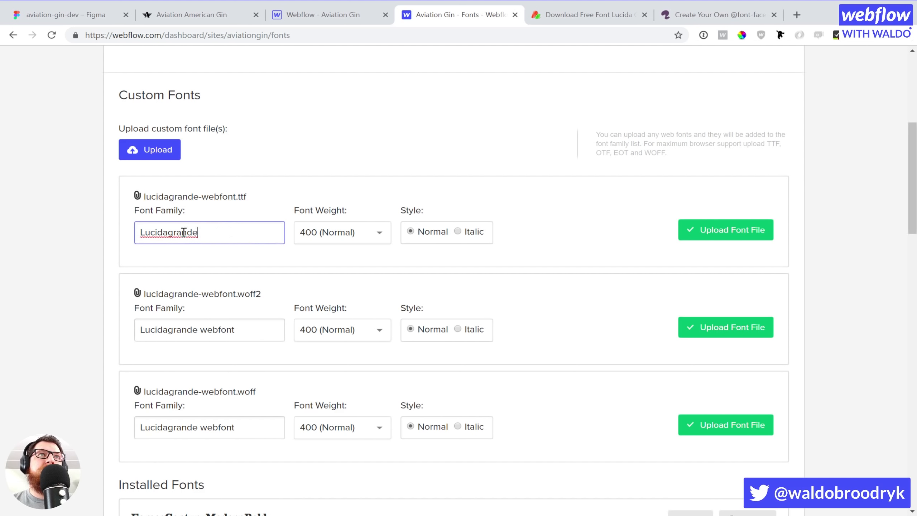
left_click(169, 231)
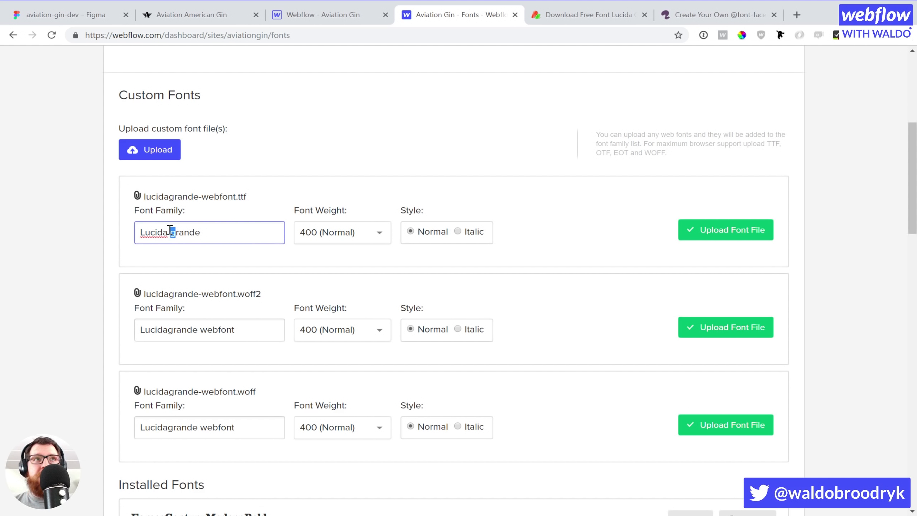
type("G")
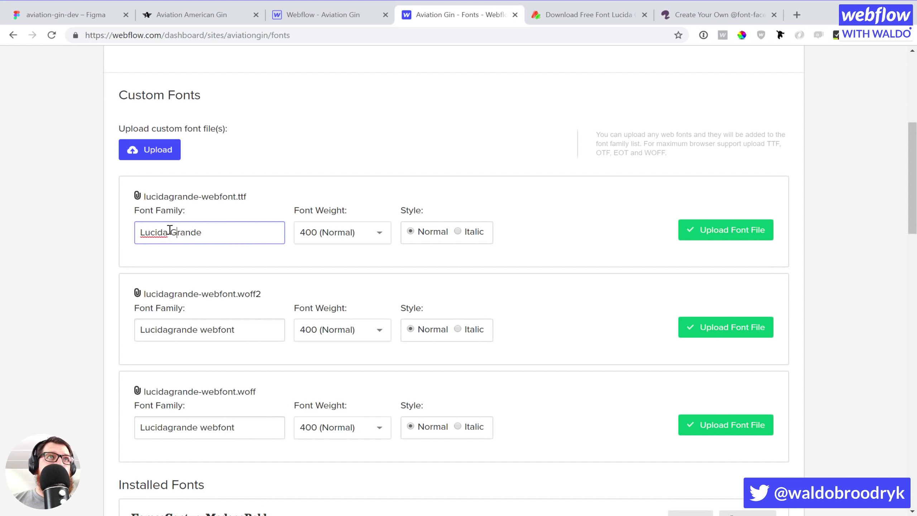
key("alt+Tab")
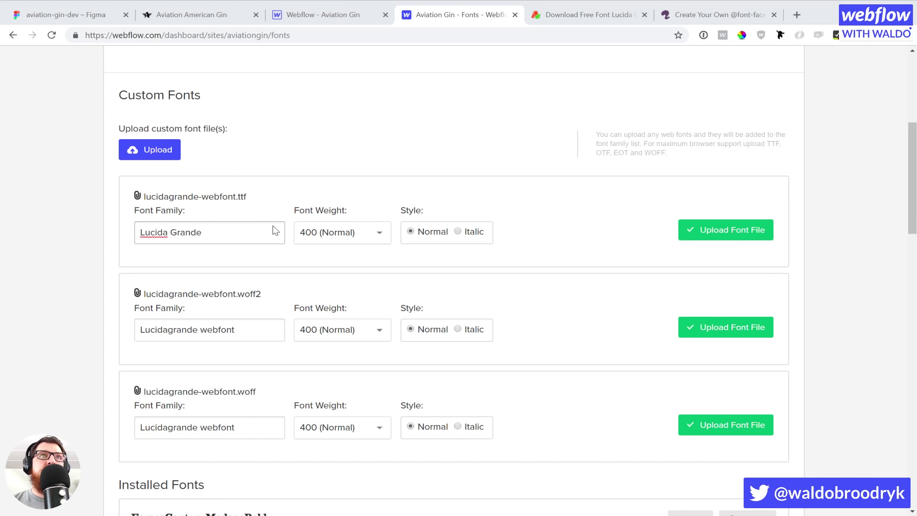
Copy the Lucida Grande family name from the TTF entry to the WOFF2 and WOFF font entries.
left_click(197, 238)
key("ctrl+a")
key("ctrl+c")
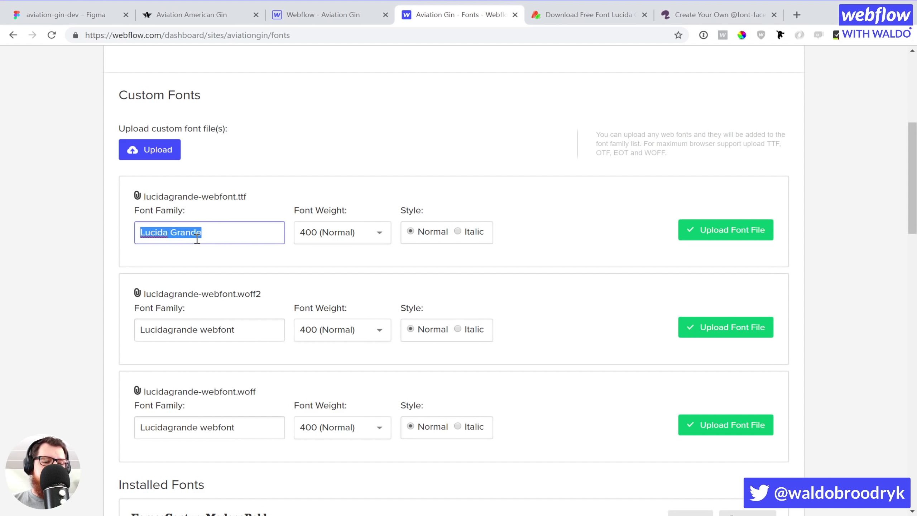
left_click(237, 330)
key("ctrl+a")
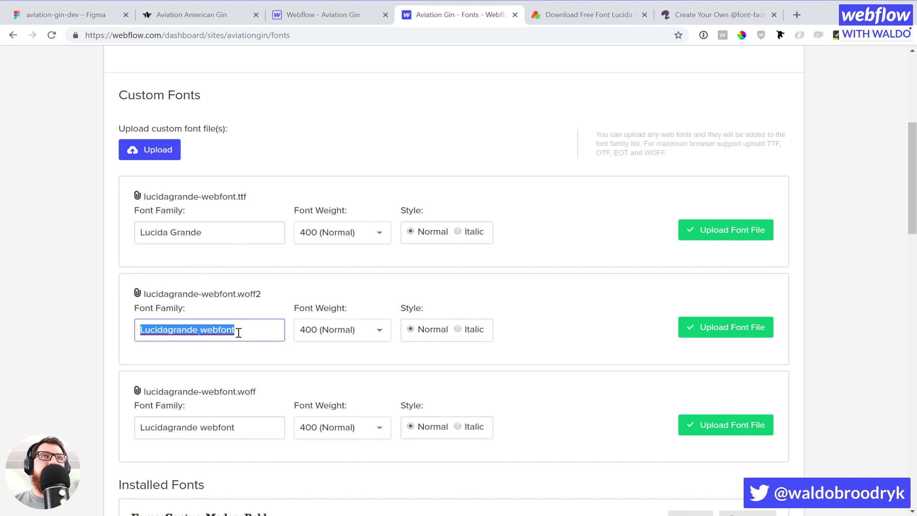
key("ctrl+v")
left_click(243, 428)
key("ctrl+a")
key("ctrl+v")
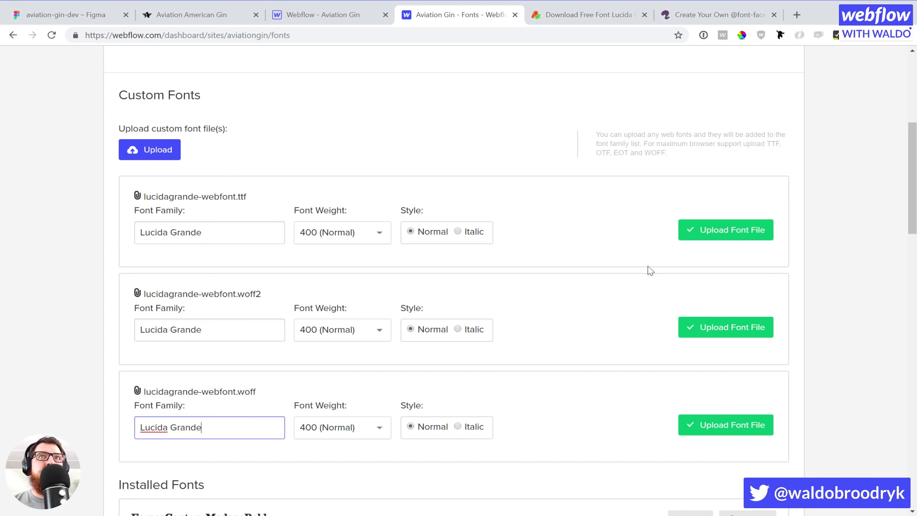
Upload the three Lucida Grande font files to the project's installed fonts.
left_click(704, 231)
left_click(703, 231)
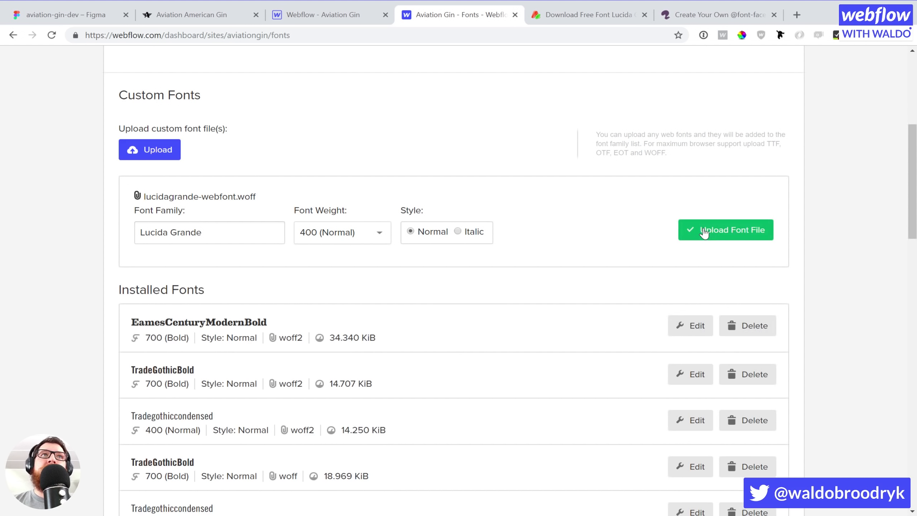
left_click(703, 230)
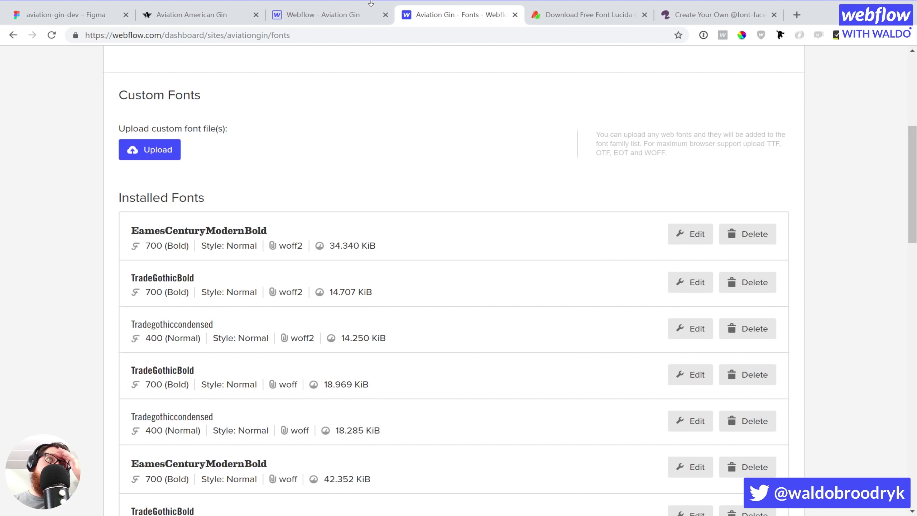
scroll(766, 186, "up", 6)
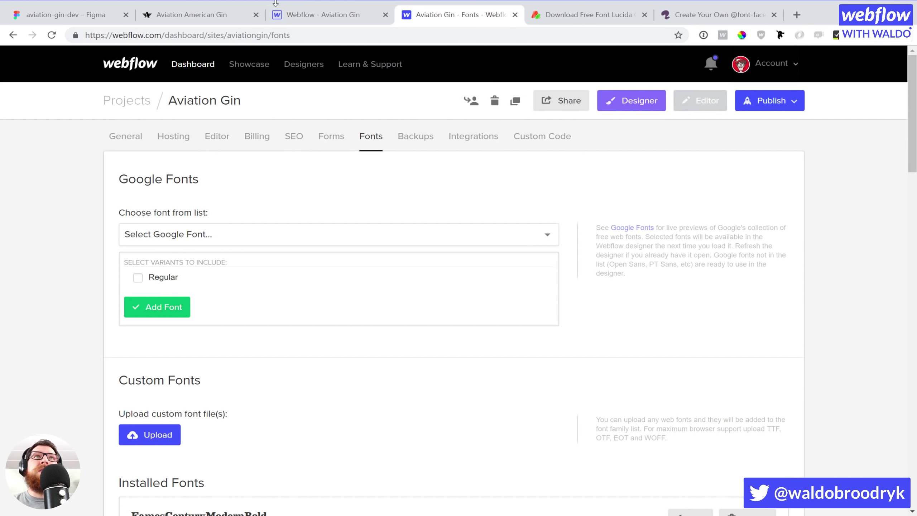
Switch to the Webflow Designer, reload it and select the H1 heading in the typography style guide.
left_click(318, 24)
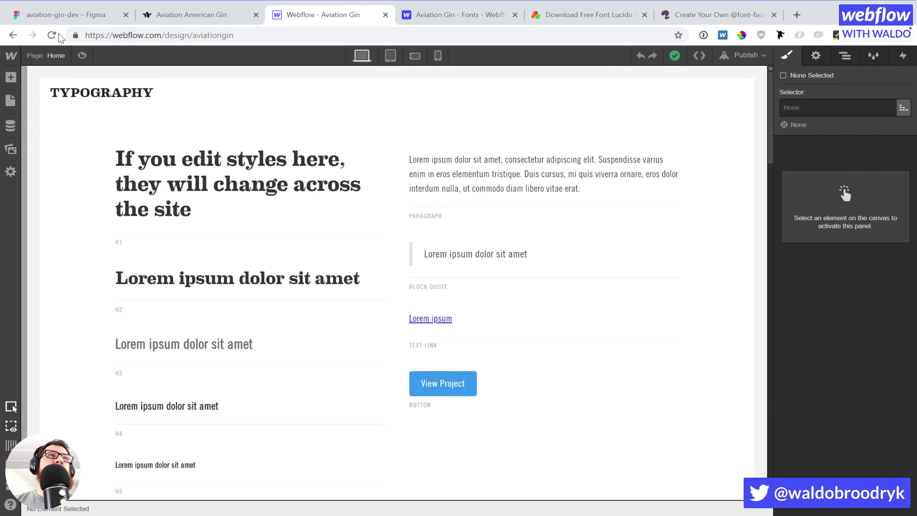
left_click(54, 35)
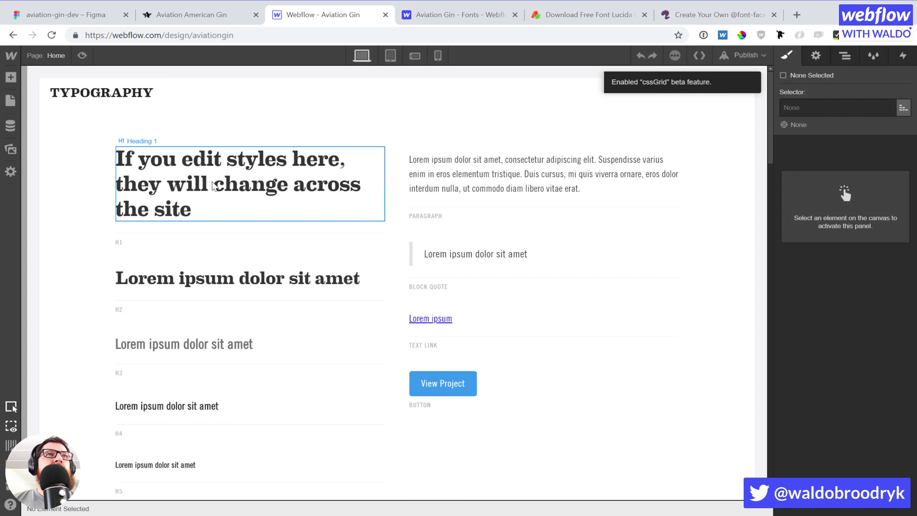
left_click(213, 186)
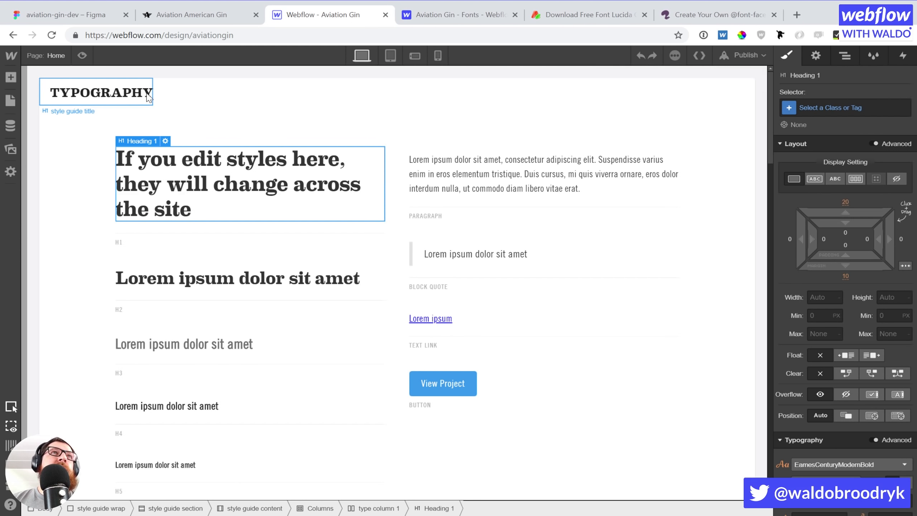
Review the hero heading in the Figma design and search Google for "clouds or cloudes" to check its spelling.
left_click(41, 16)
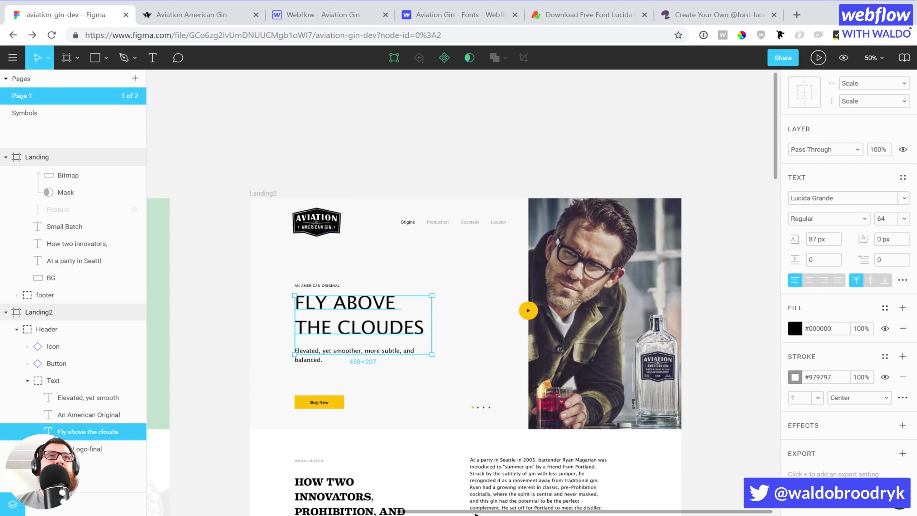
mouse_move(475, 513)
left_mouse_down()
mouse_move(229, 504)
mouse_move(475, 510)
left_mouse_up()
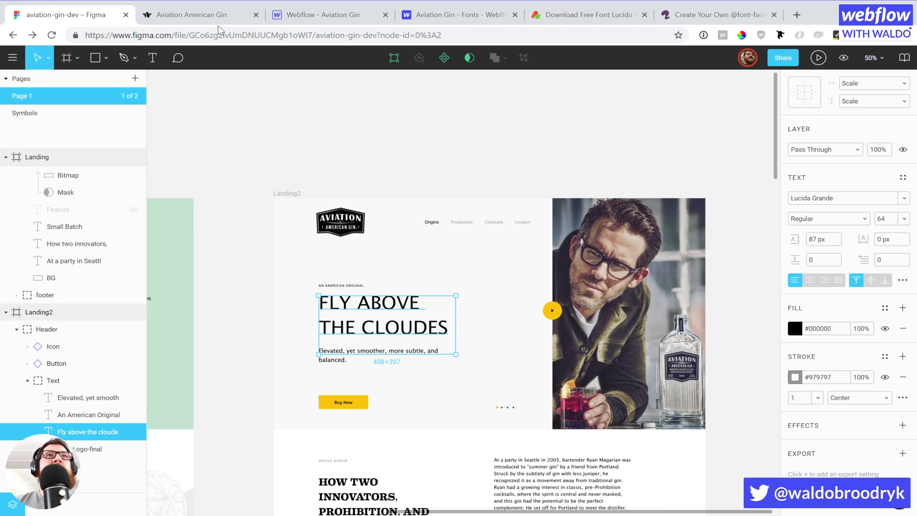
left_click(618, 17)
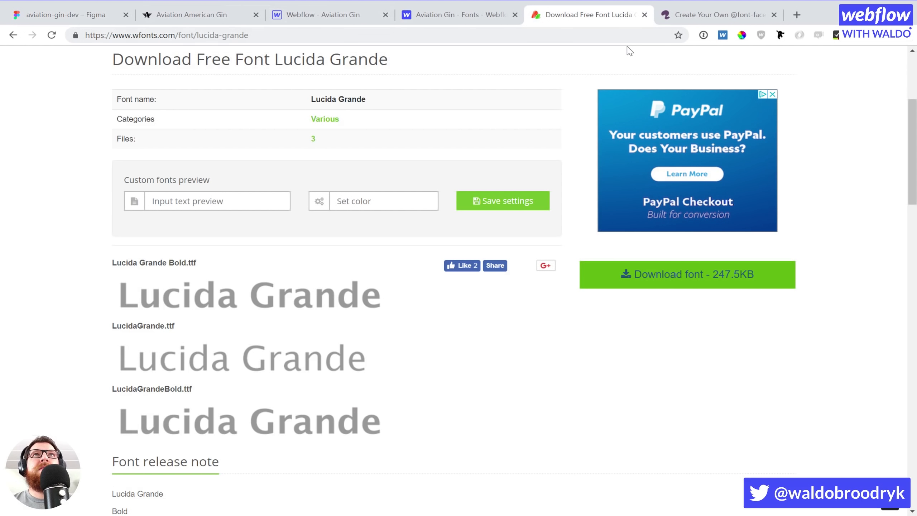
left_click(629, 36)
type("clou")
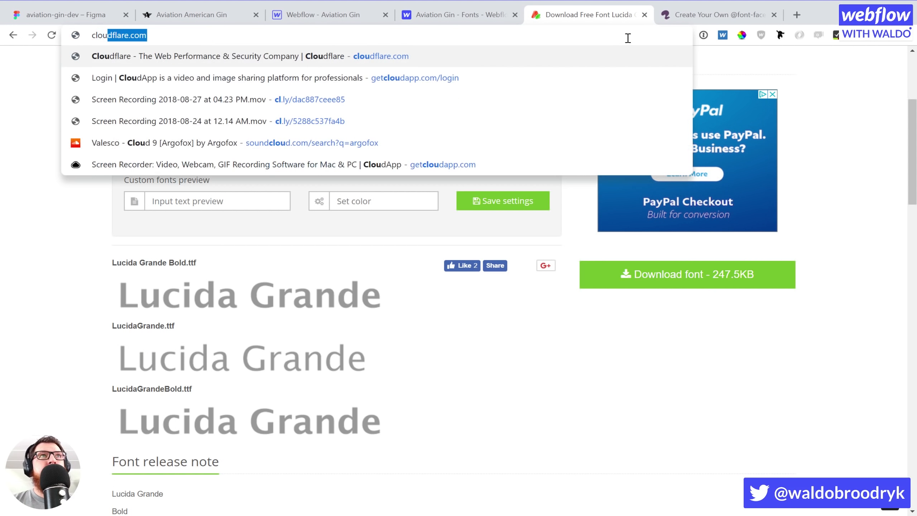
type("ds or cloue")
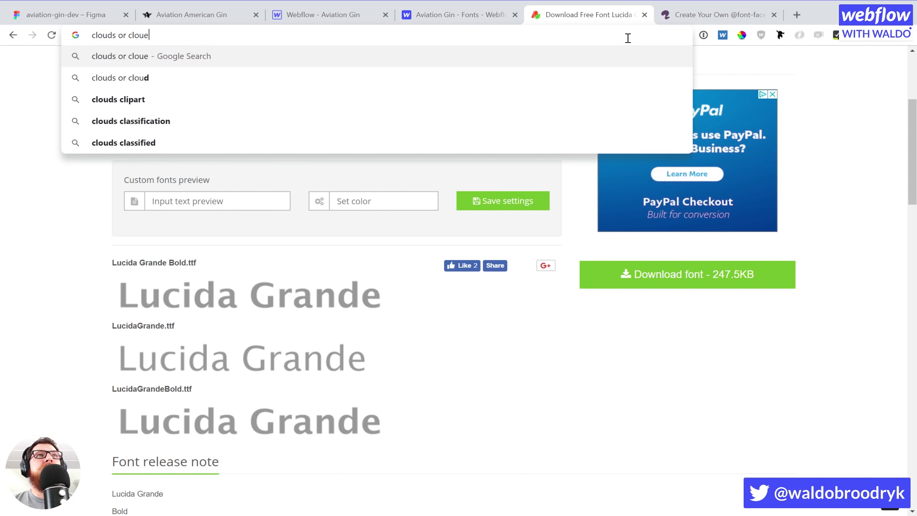
key("BackSpace")
type("des")
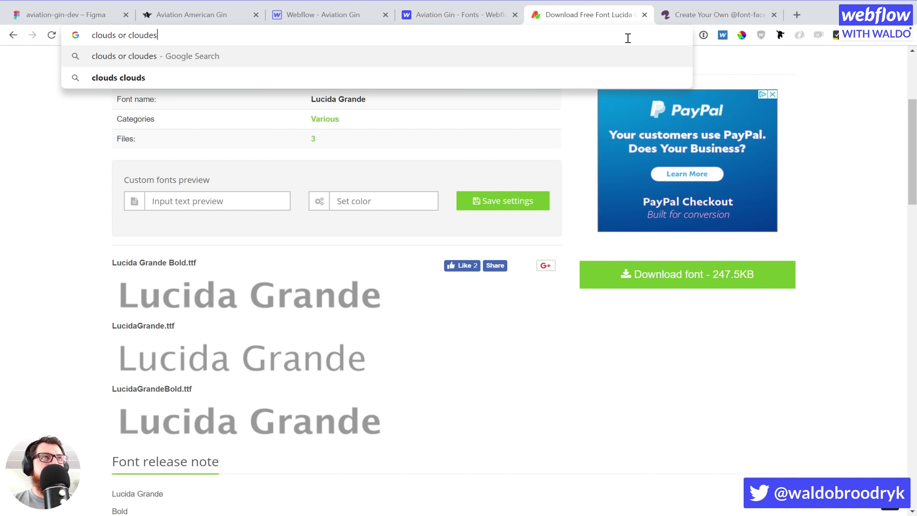
key("Return")
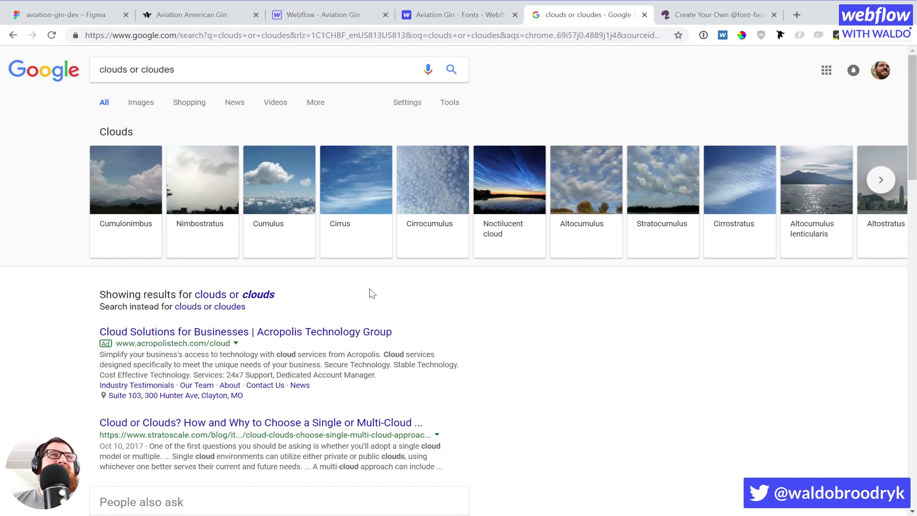
Correct the hero heading in Figma to read FLY ABOVE THE CLOUDS and deselect it.
left_click(21, 15)
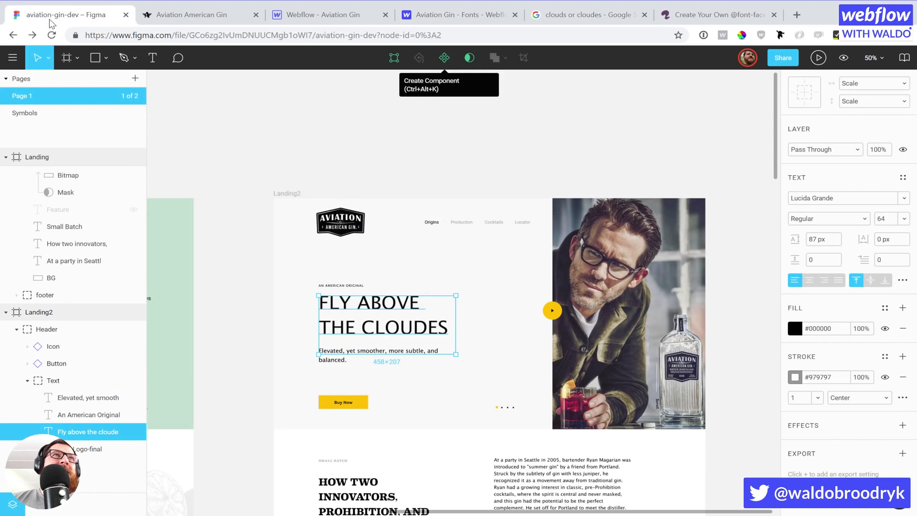
double_click(430, 330)
left_click(437, 330)
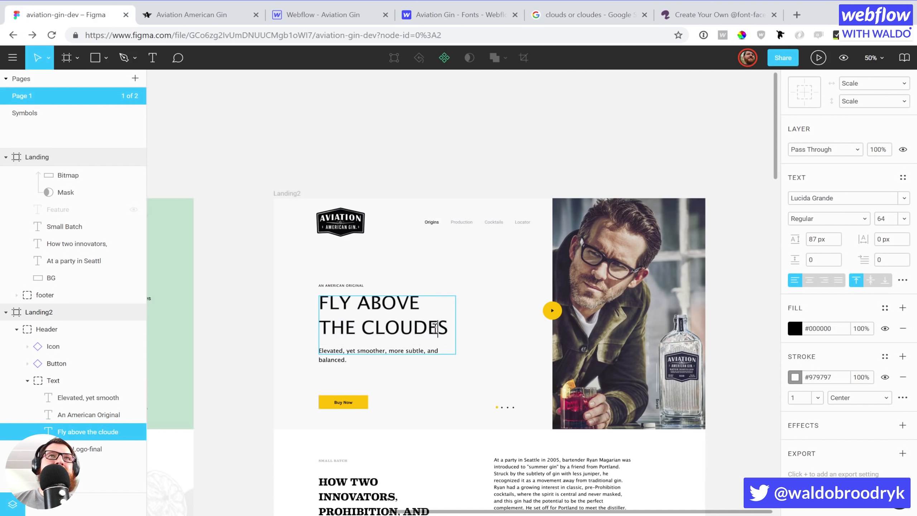
key("BackSpace")
key("Escape")
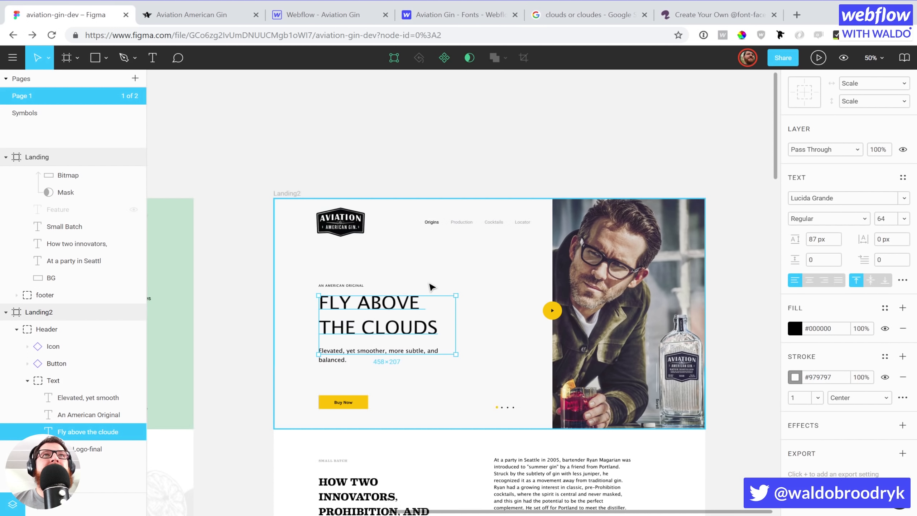
left_click(403, 236)
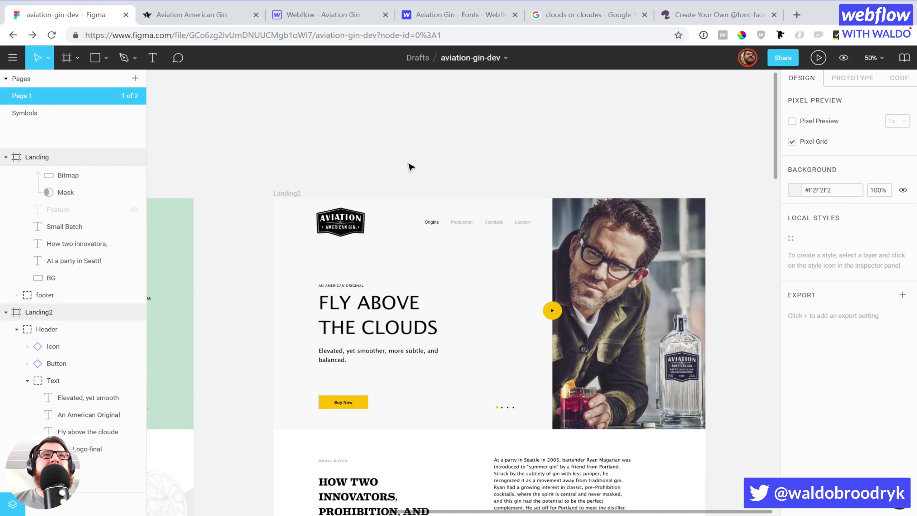
Close the Google search tab, return to the Webflow Designer and select the style guide wrap.
left_click(433, 15)
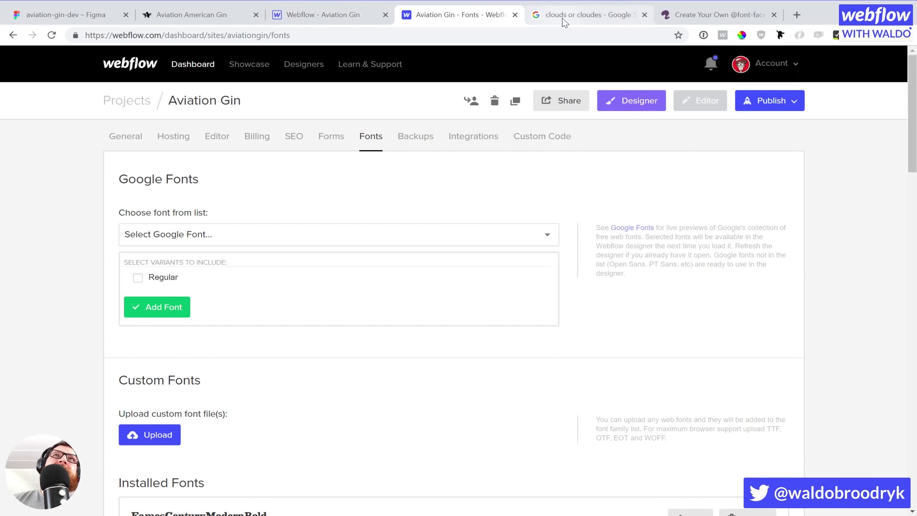
left_click(644, 15)
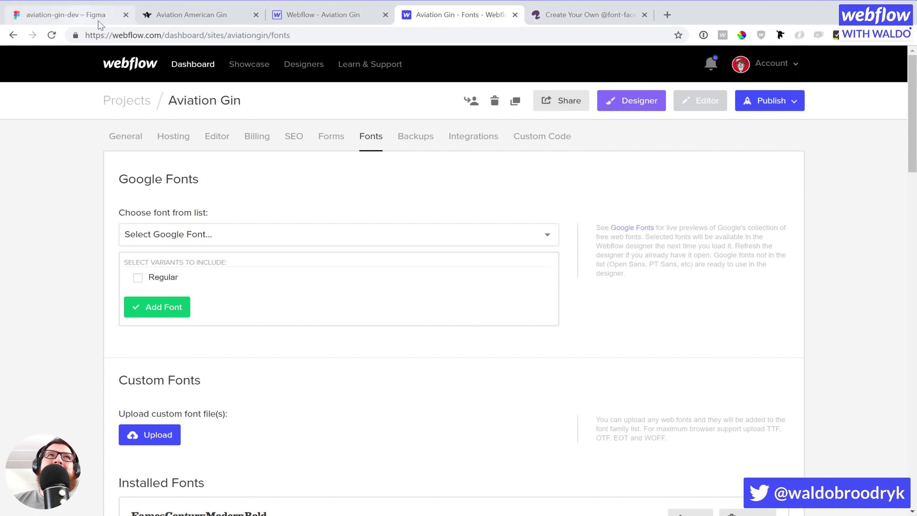
left_click(331, 20)
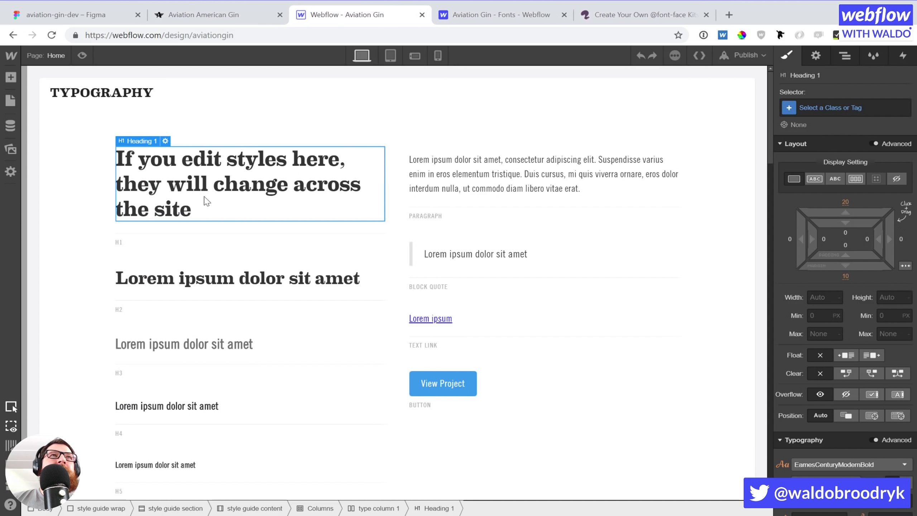
left_click(760, 85)
Check the text settings of the Small Batch body paragraph in Figma and return to the Webflow Designer.
left_click(63, 15)
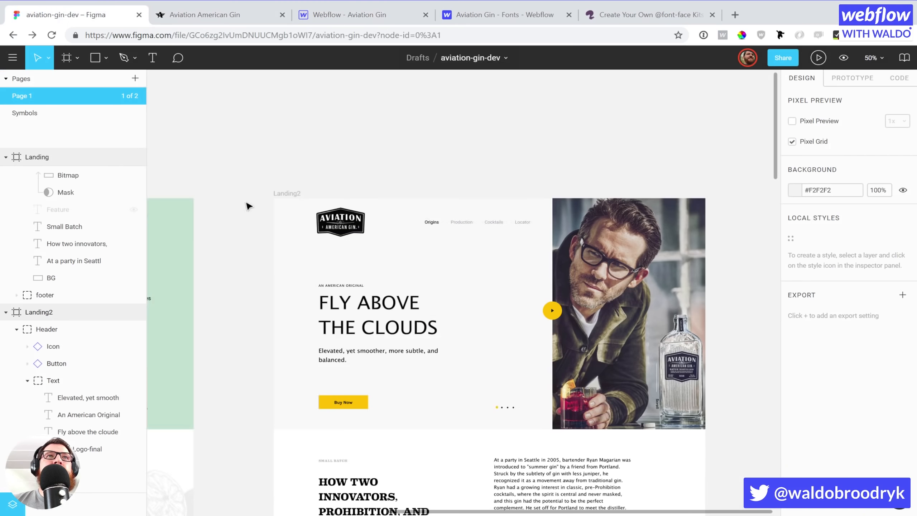
left_click(566, 482)
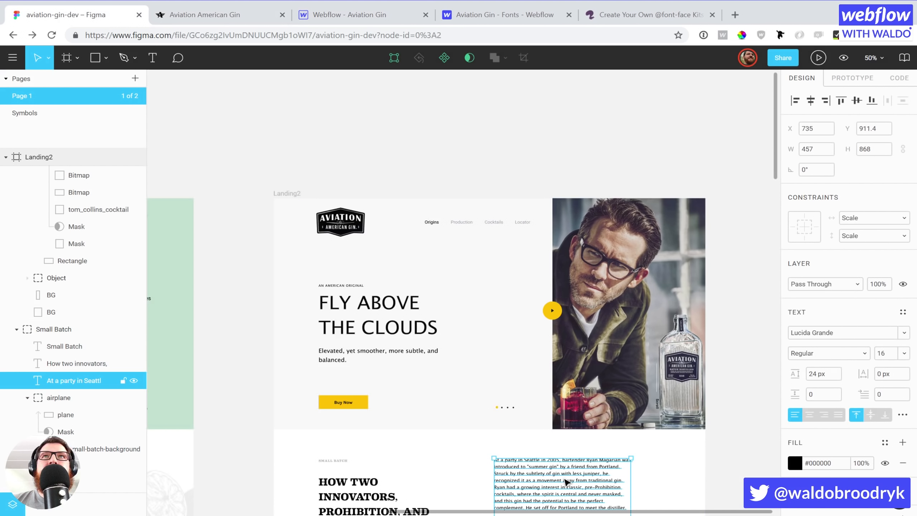
left_click(364, 23)
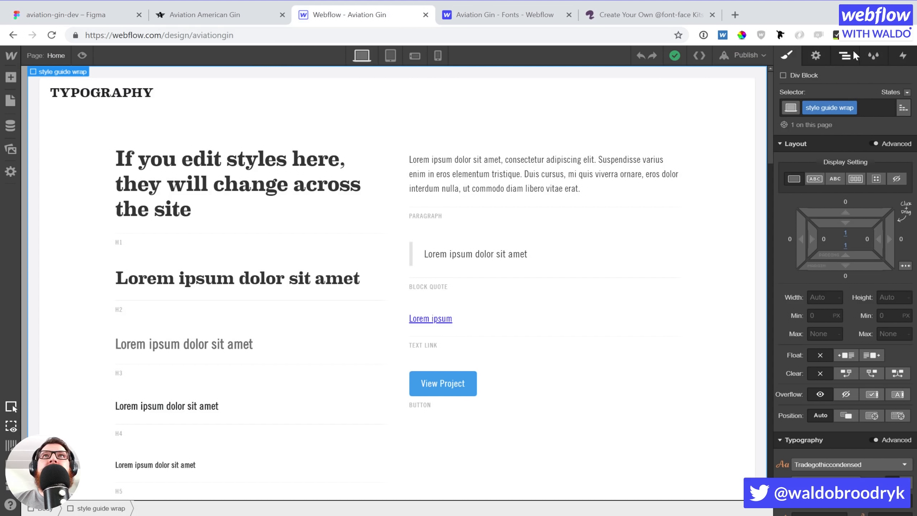
Select the page body, target the Body (All Pages) tag and set its font to Lucida Grande.
left_click(845, 56)
left_click(816, 94)
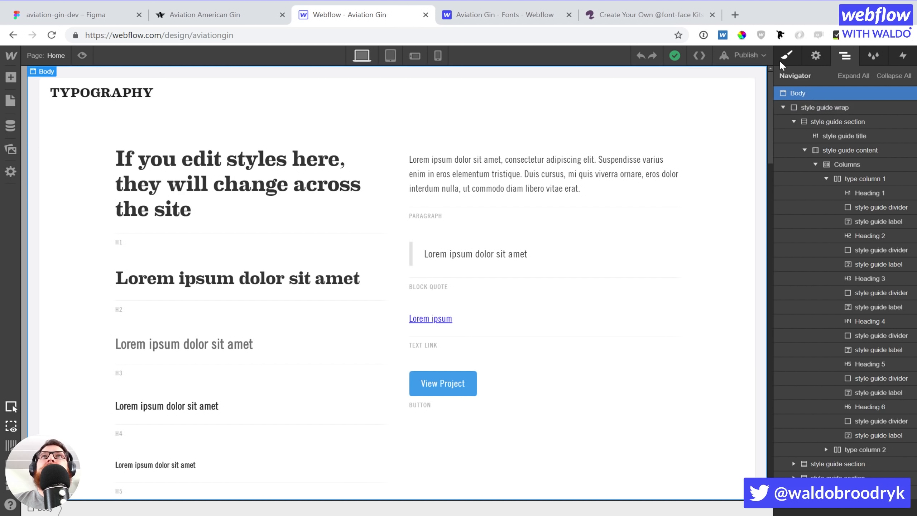
left_click(781, 58)
left_click(799, 106)
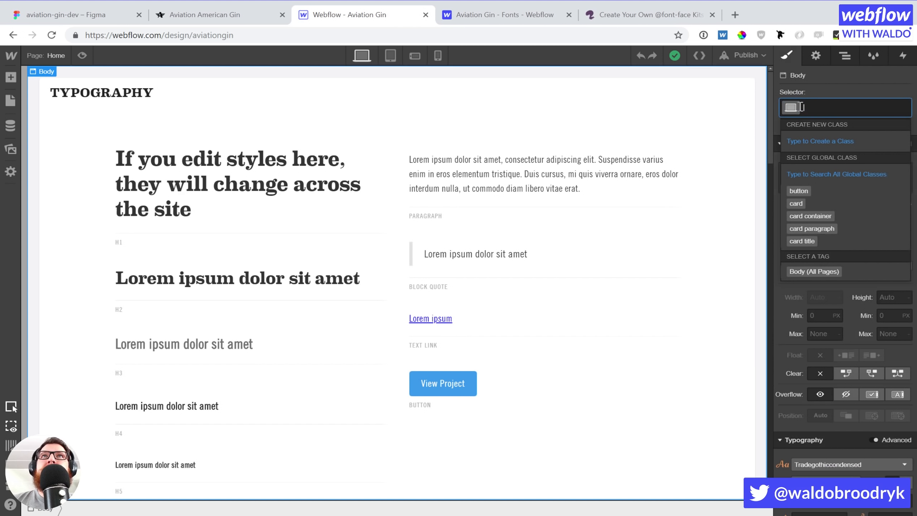
left_click(826, 270)
scroll(853, 237, "down", 8)
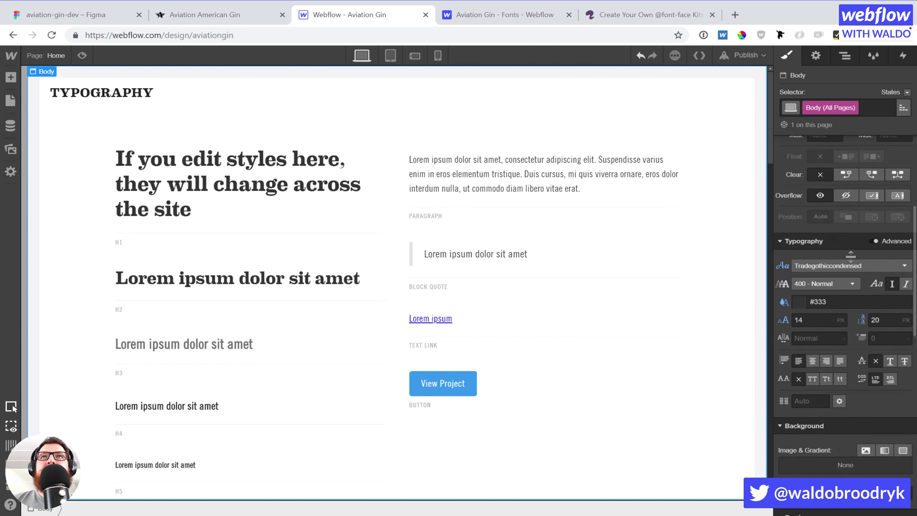
scroll(850, 237, "up", 2)
left_click(854, 231)
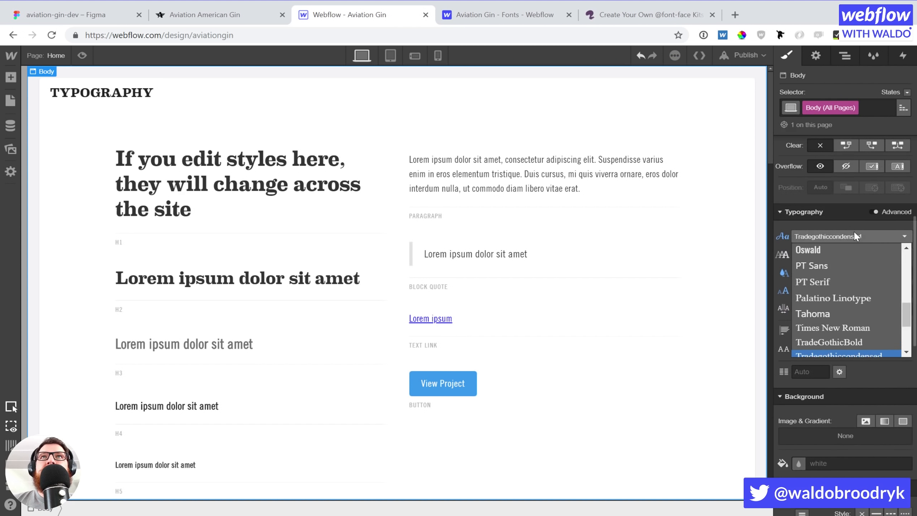
scroll(842, 297, "down", 3)
scroll(843, 297, "up", 4)
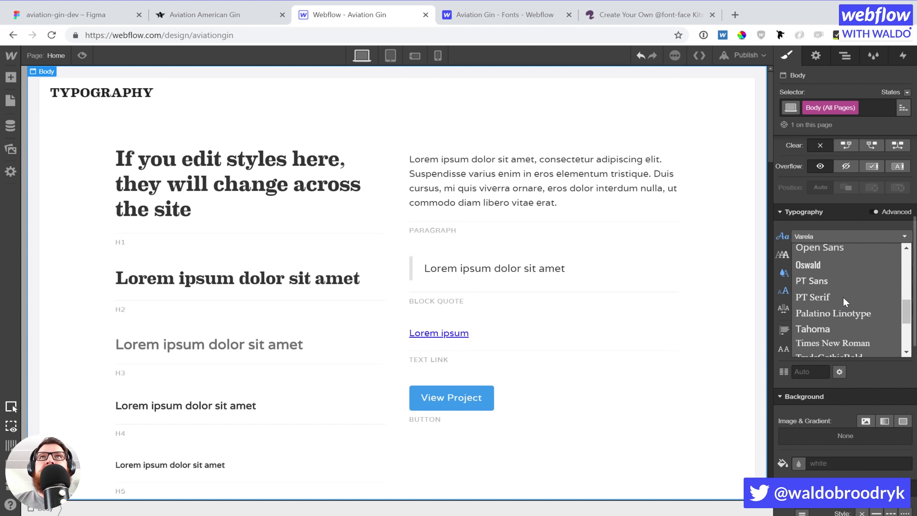
scroll(843, 297, "up", 3)
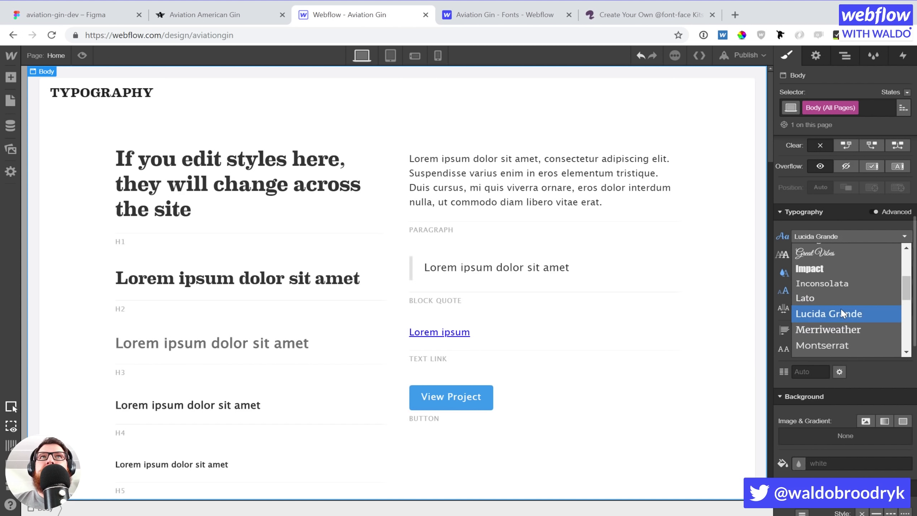
left_click(840, 308)
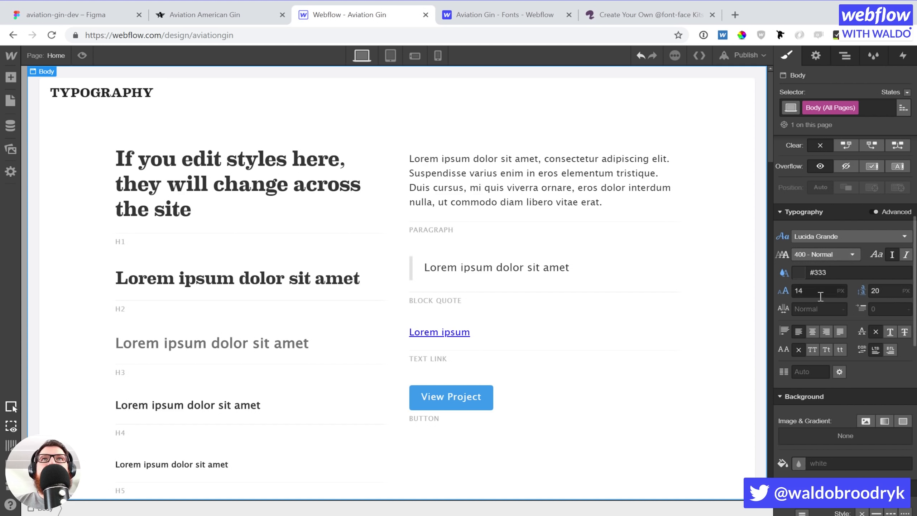
Set the line height of the Body (All Pages) tag to 1.6 em, trying 1.3 and 1.5 for comparison.
left_click(877, 290)
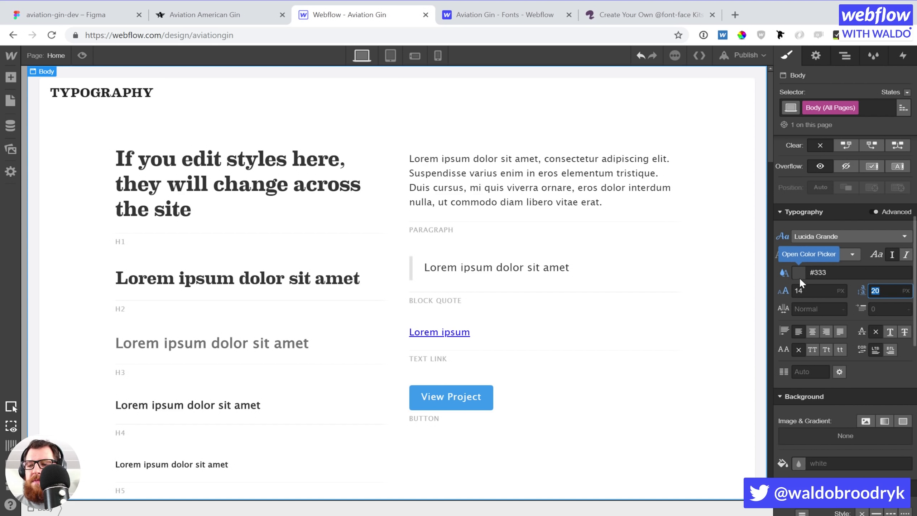
type("1.6")
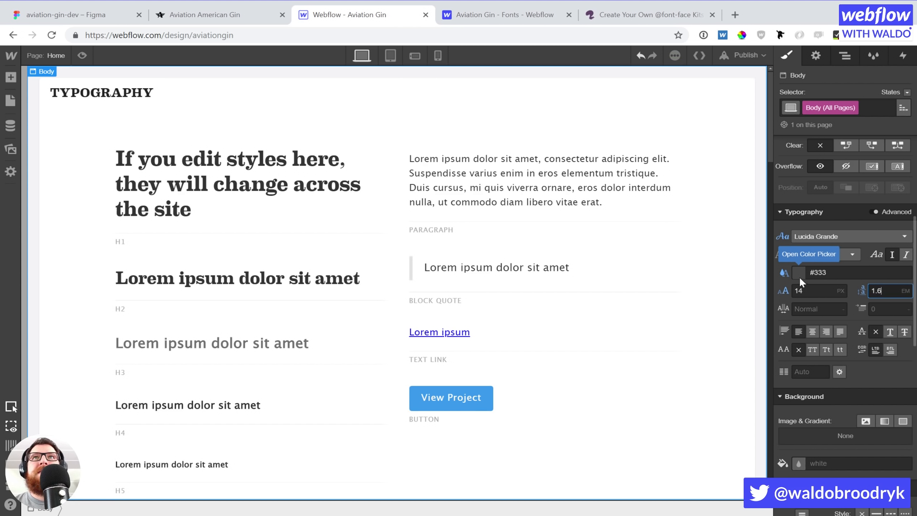
key("BackSpace")
type("3")
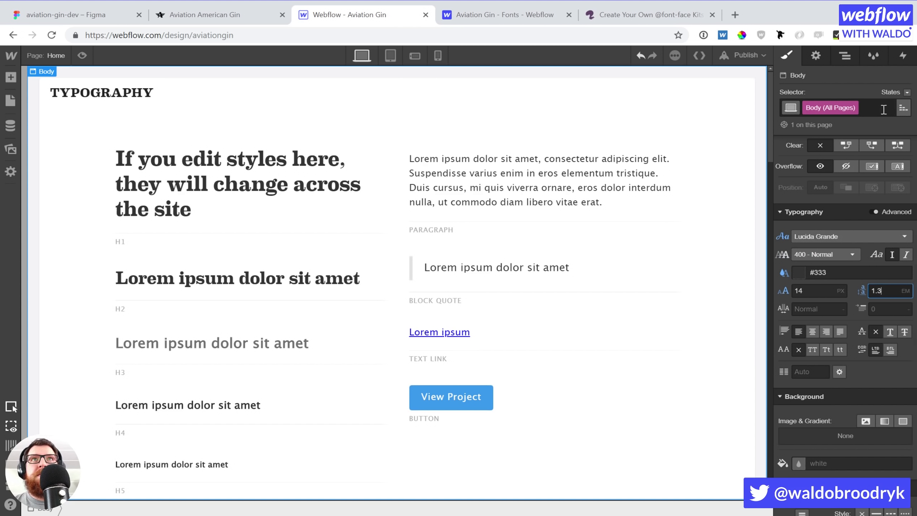
key("BackSpace")
type("5")
key("BackSpace")
type("6")
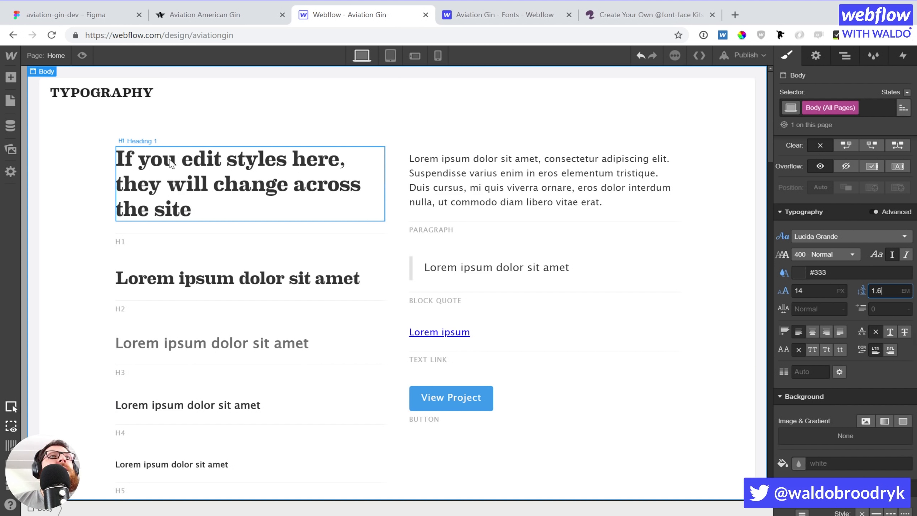
Set the font of the style guide title above the typography section to Lucida Grande.
left_click(125, 97)
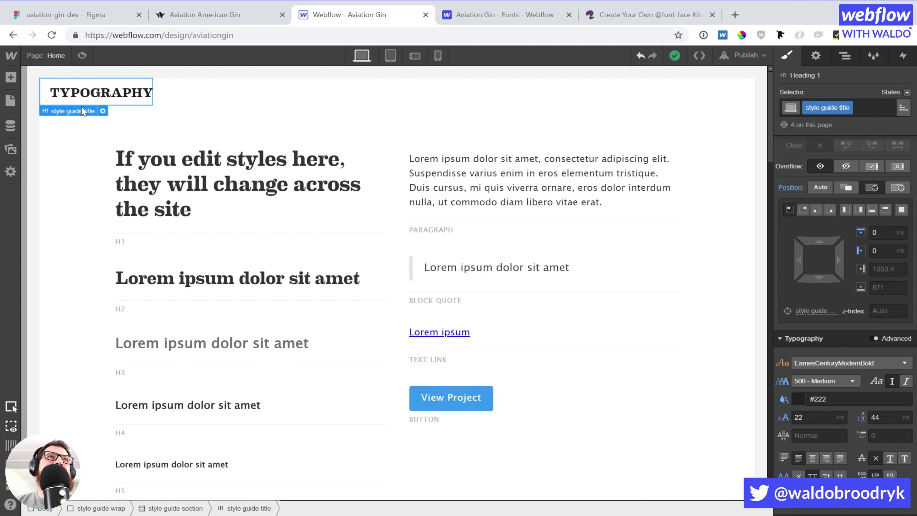
left_click(848, 361)
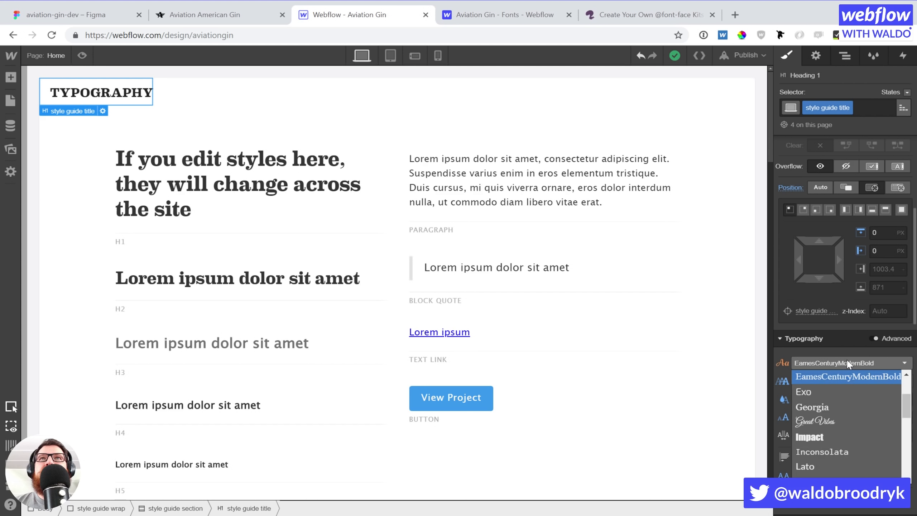
scroll(857, 410, "up", 2)
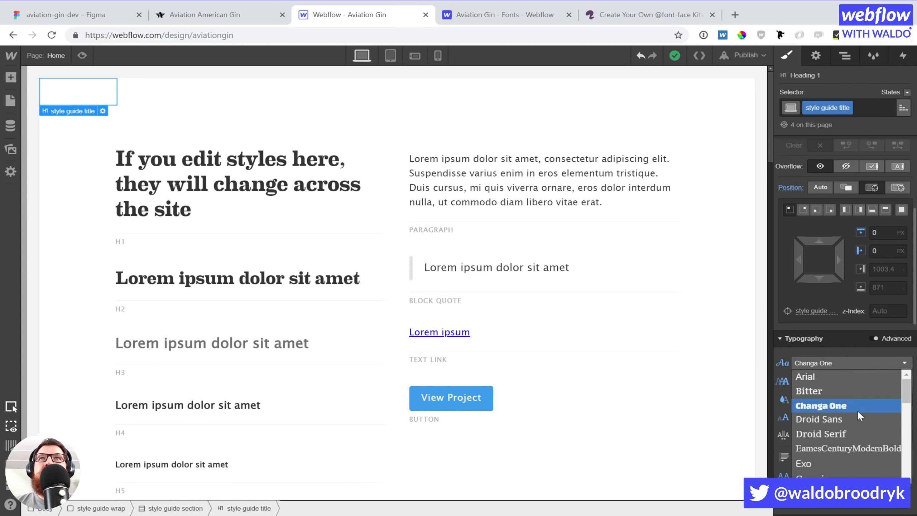
scroll(857, 410, "up", 3)
scroll(861, 367, "down", 2)
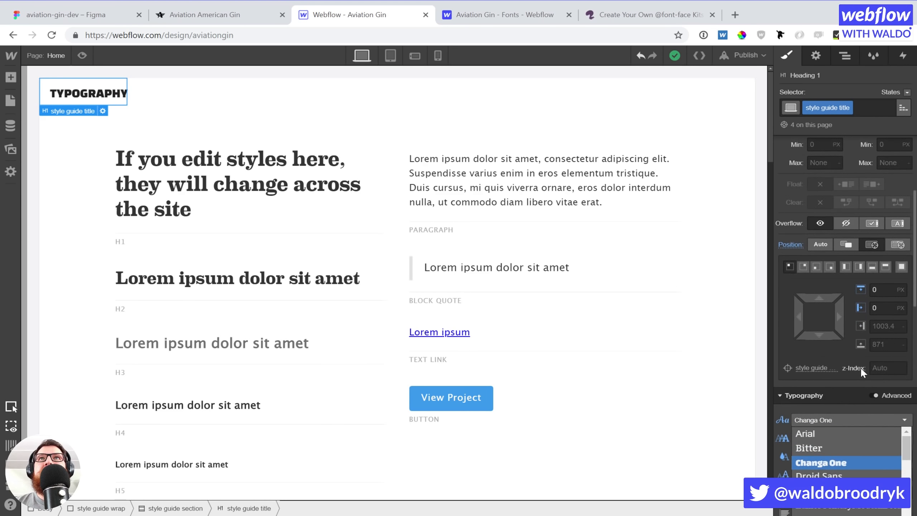
scroll(839, 455, "down", 5)
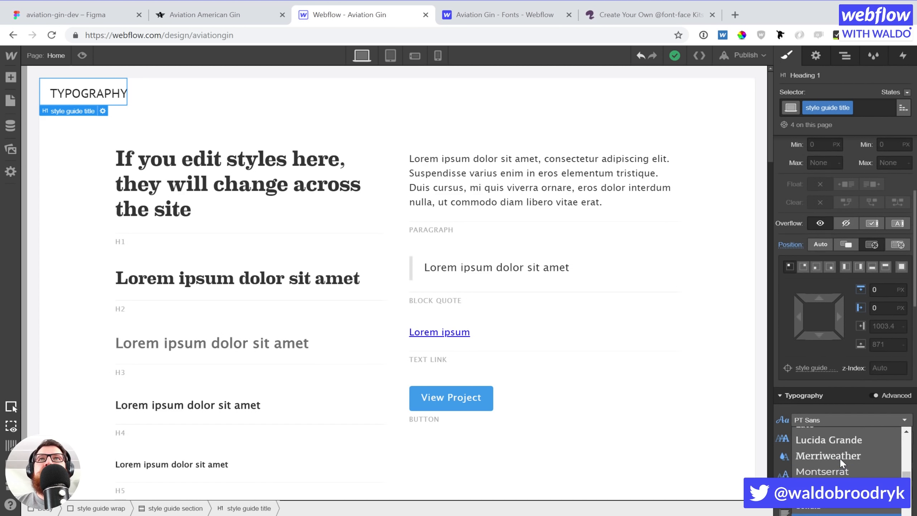
left_click(841, 443)
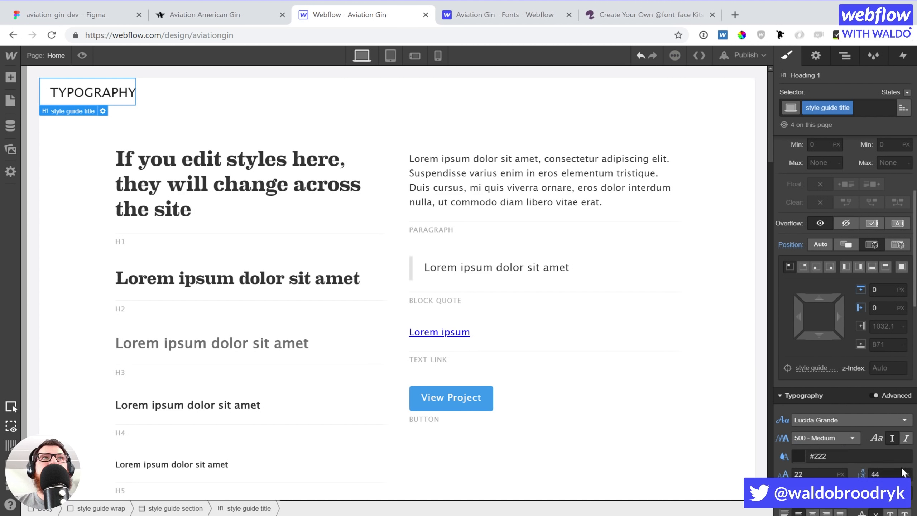
scroll(872, 311, "up", 5)
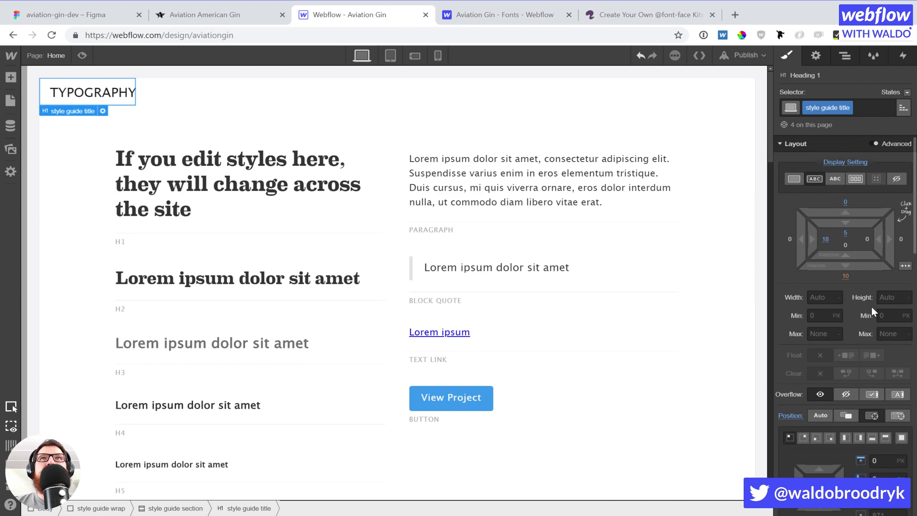
scroll(872, 311, "down", 3)
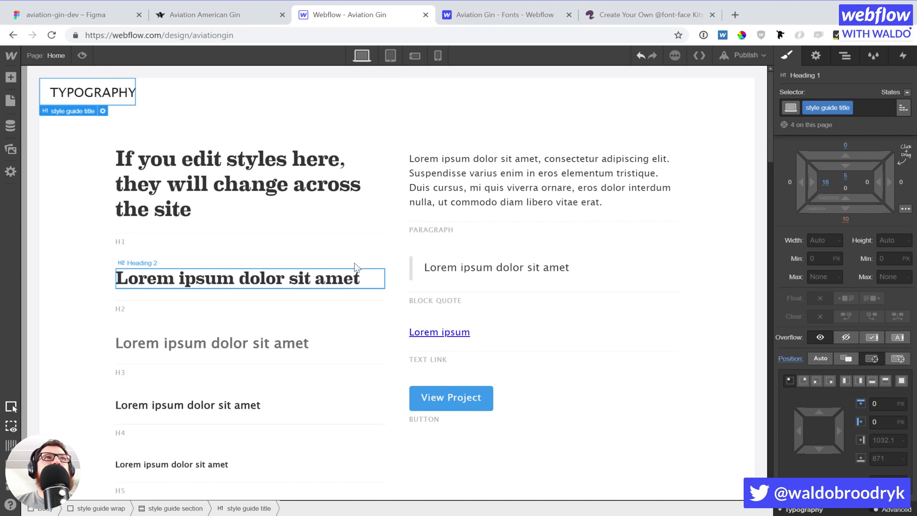
Select the H1 sample, target the All H1 Headings tag, and set its font to Lucida Grande with weight 400 - Normal.
left_click(256, 193)
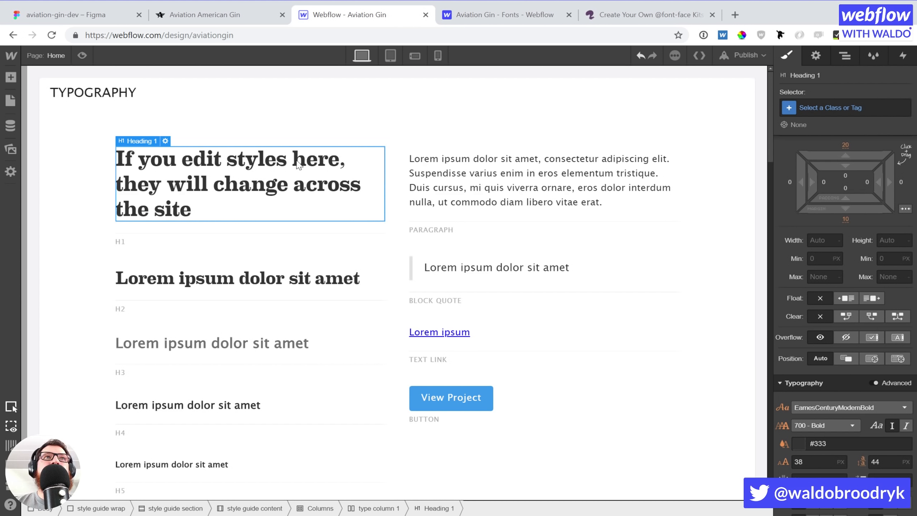
left_click(800, 109)
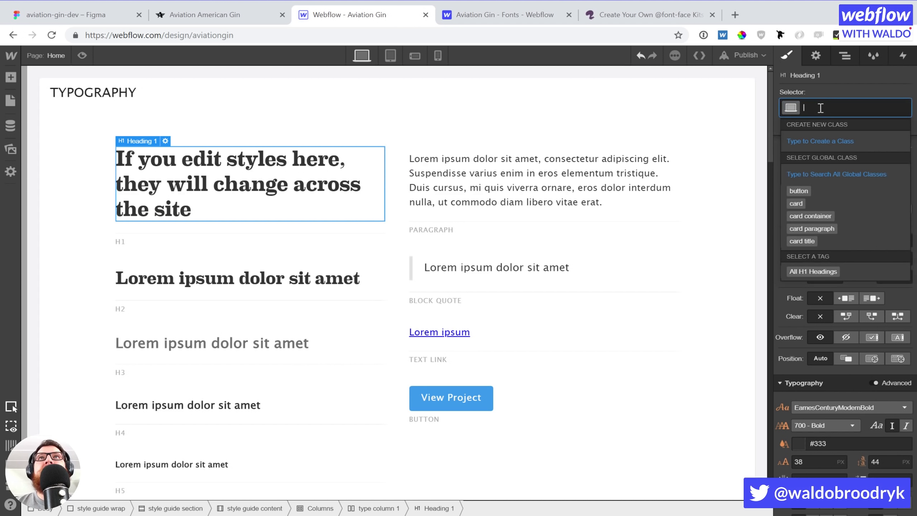
left_click(824, 270)
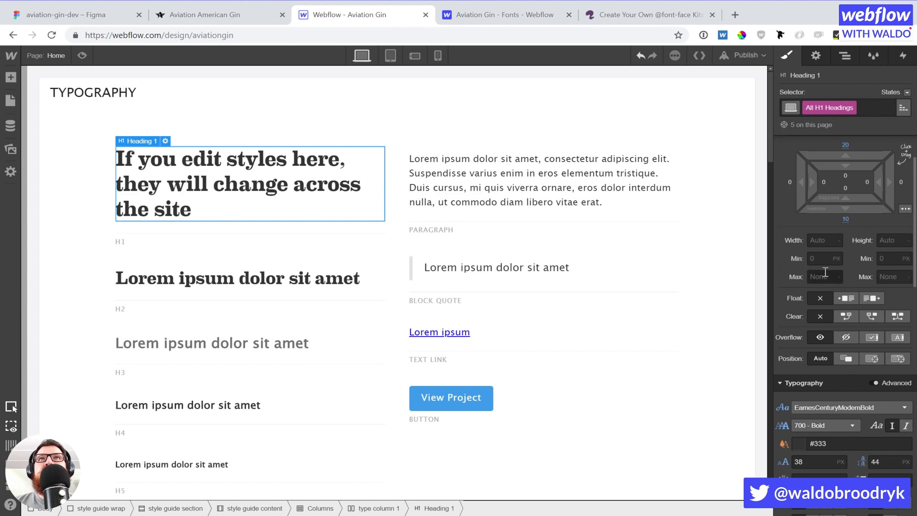
left_click(849, 406)
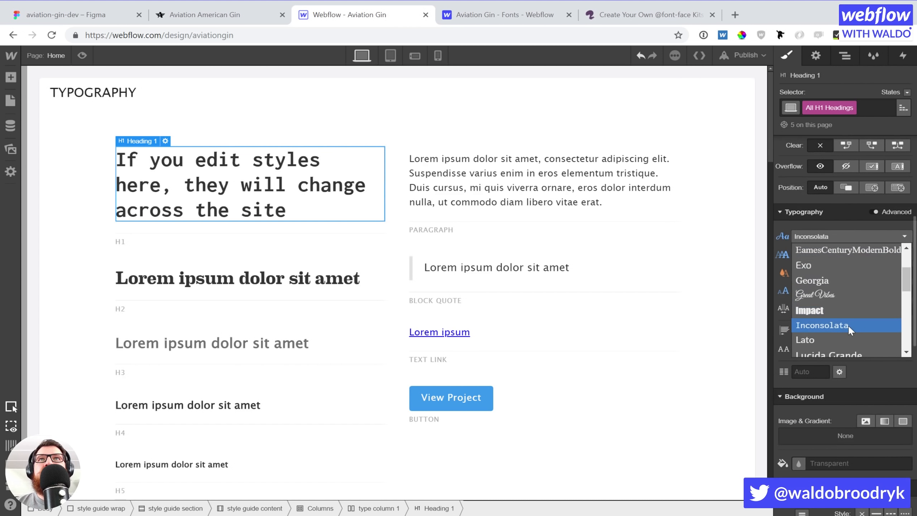
scroll(849, 325, "down", 2)
left_click(846, 301)
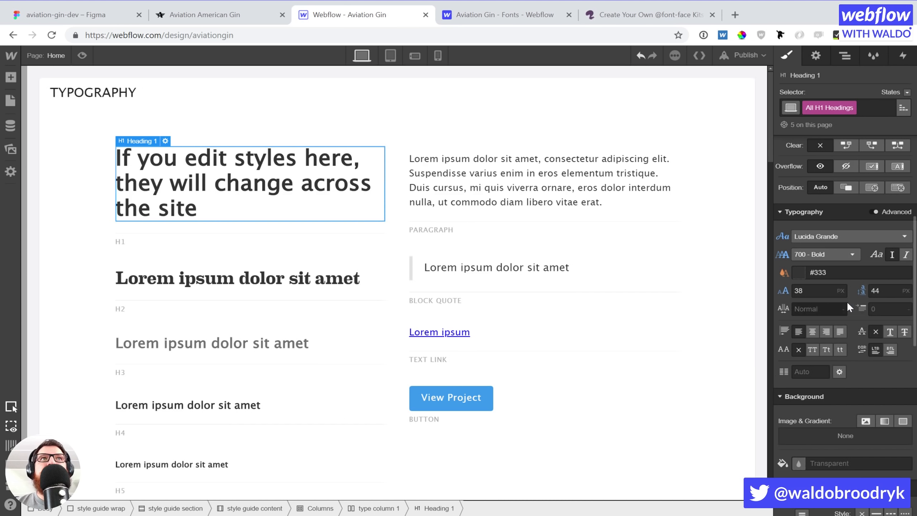
left_click(825, 254)
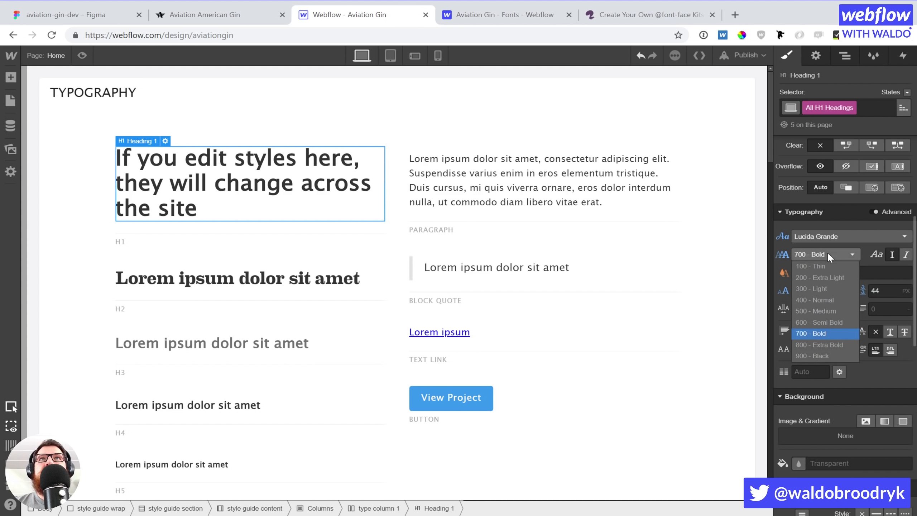
left_click(819, 299)
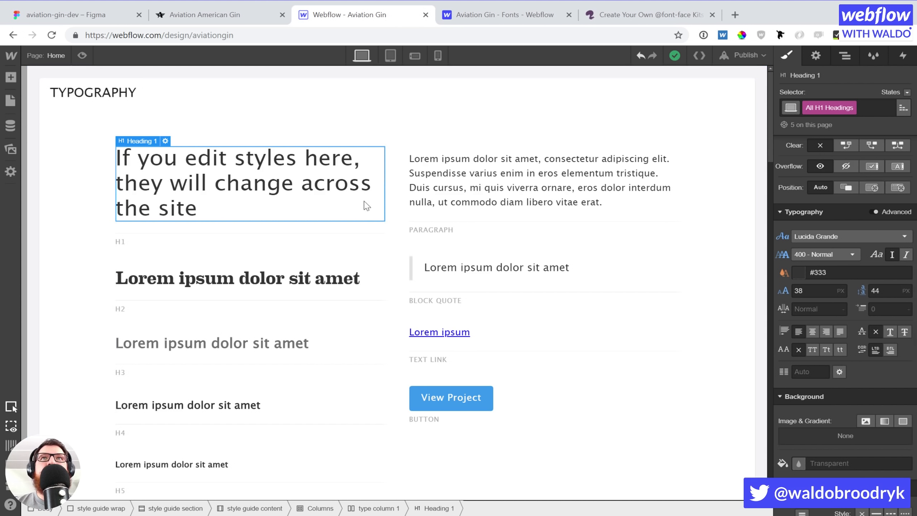
Check the text settings of the FLY ABOVE THE CLOUDS hero heading in Figma and return to the Webflow Designer.
left_click(54, 14)
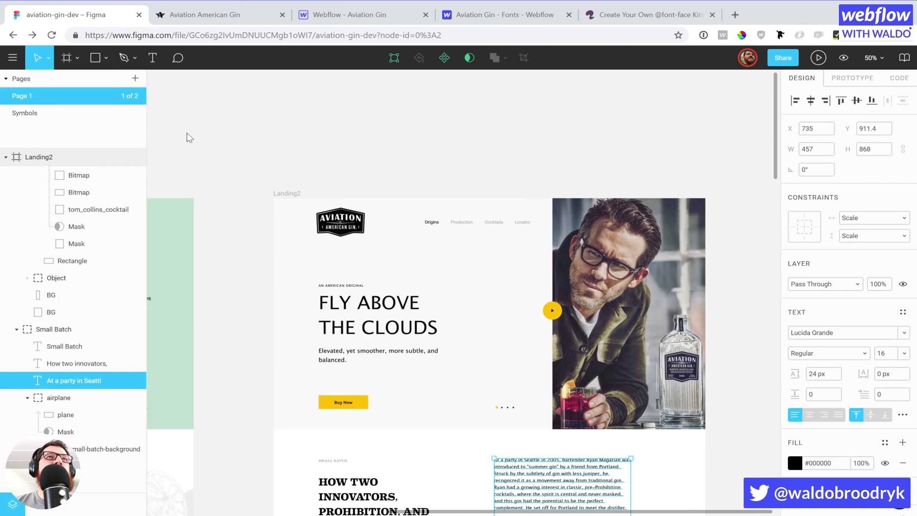
double_click(361, 321)
double_click(362, 315)
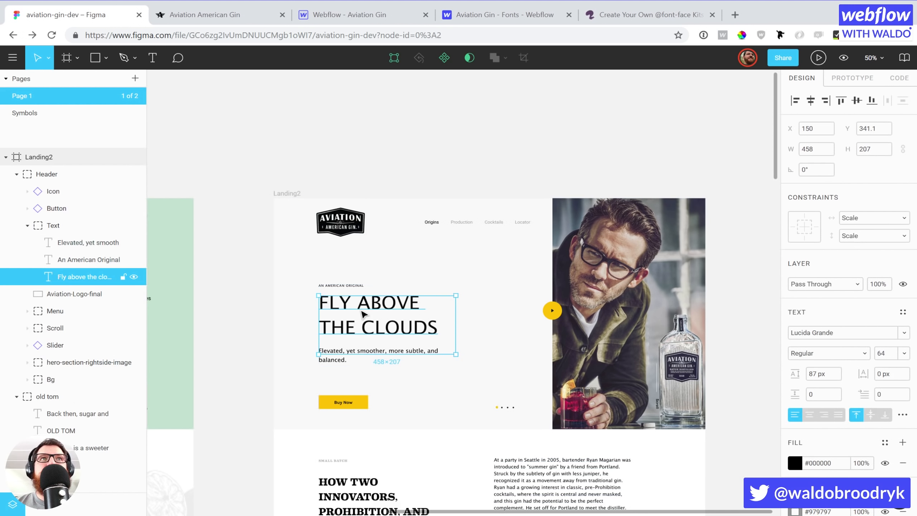
double_click(363, 311)
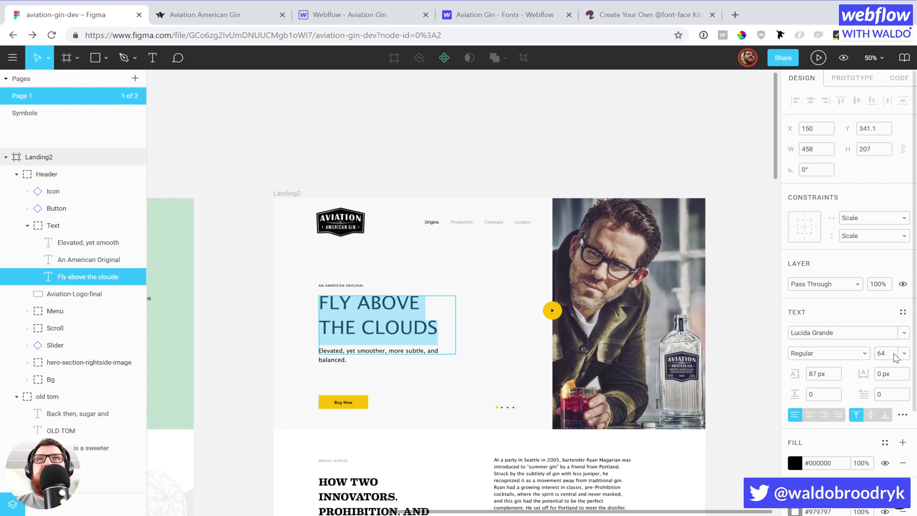
left_click(322, 16)
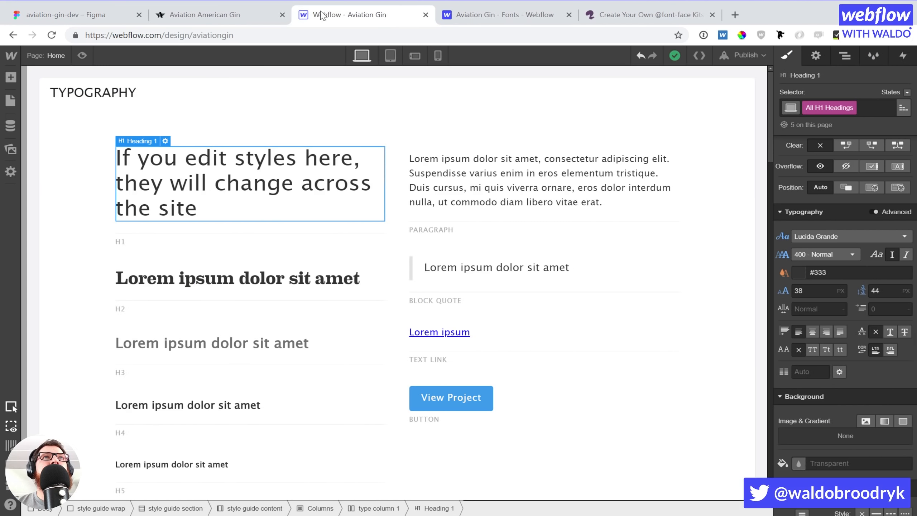
Set the font size of All H1 Headings to 64 px and the line height to 1 em, trying 1.3 em first.
left_click(811, 291)
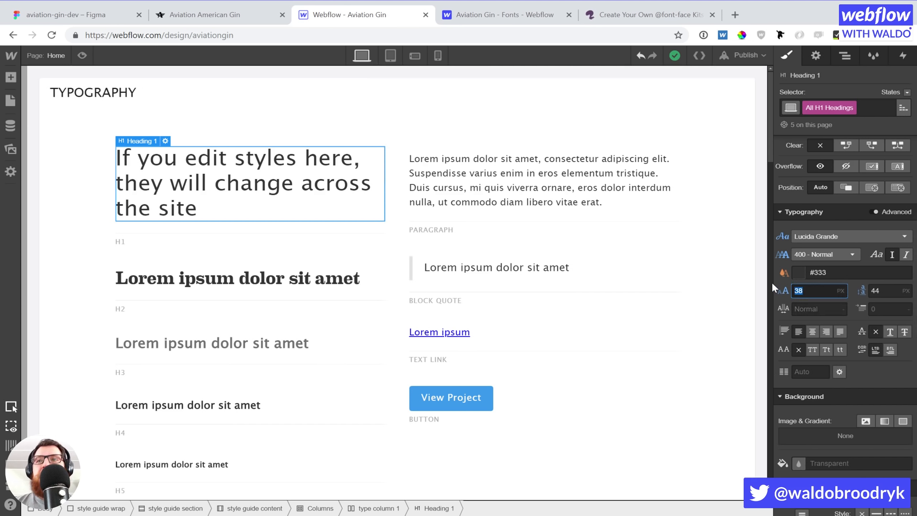
type("64")
key("Tab")
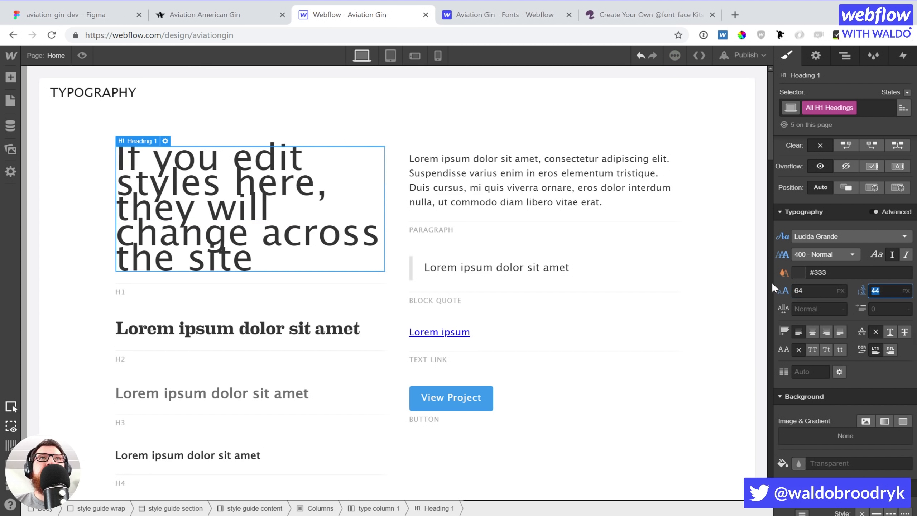
type("1.3")
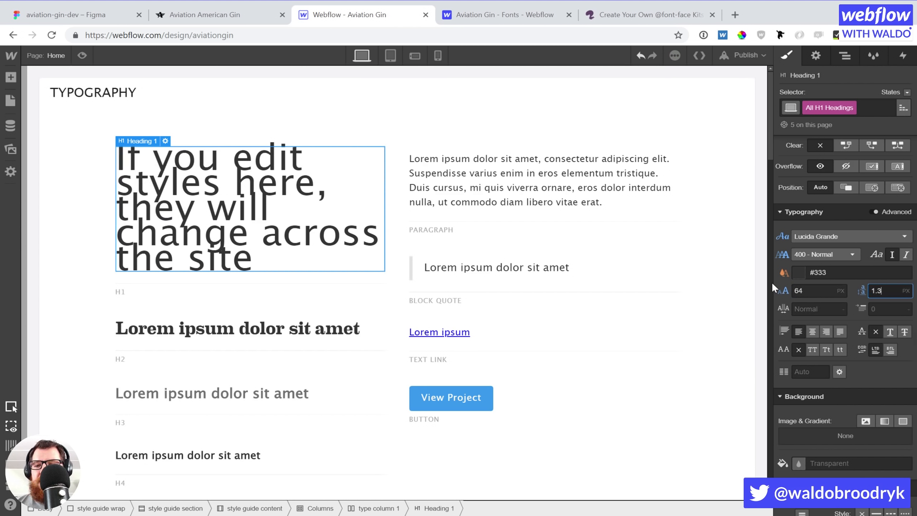
type("em")
key("Return")
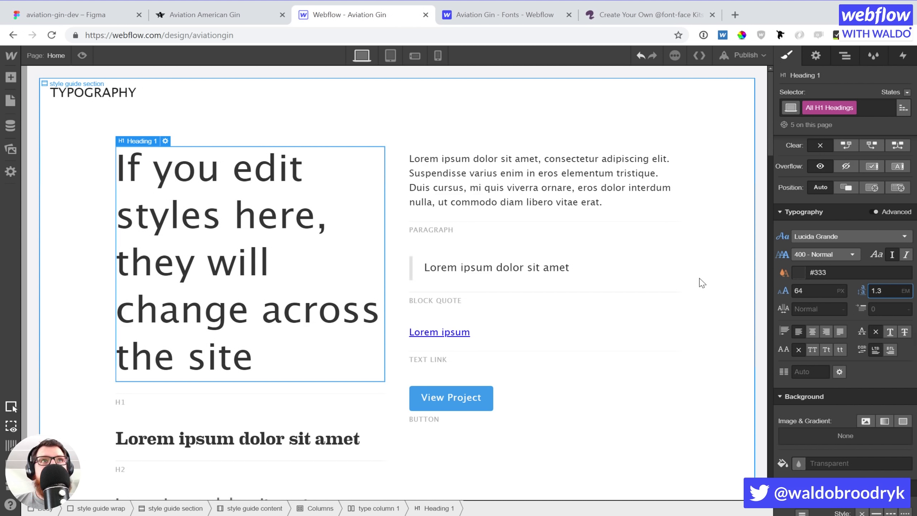
key("Down")
key("Down")
key("Down")
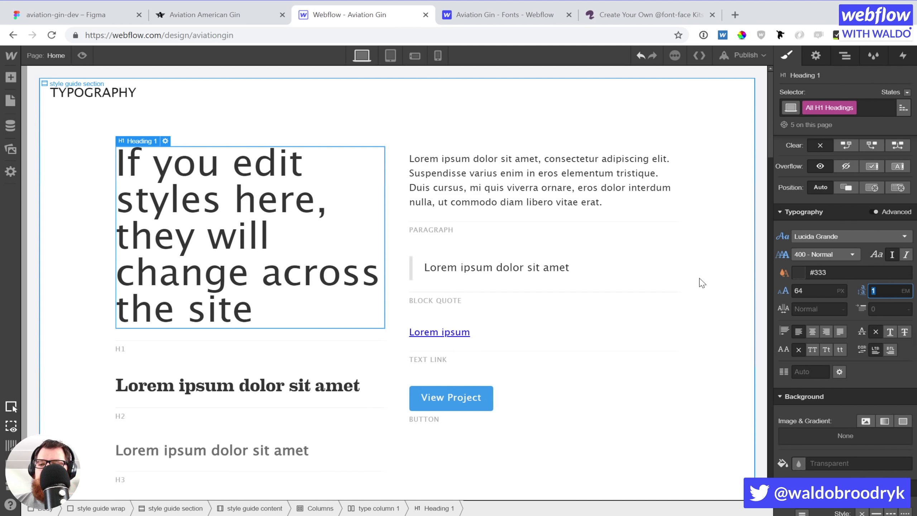
Set the line height of All H1 Headings to 84 px and replace the H1 sample text with "Here is a Headline".
type("84px")
key("Return")
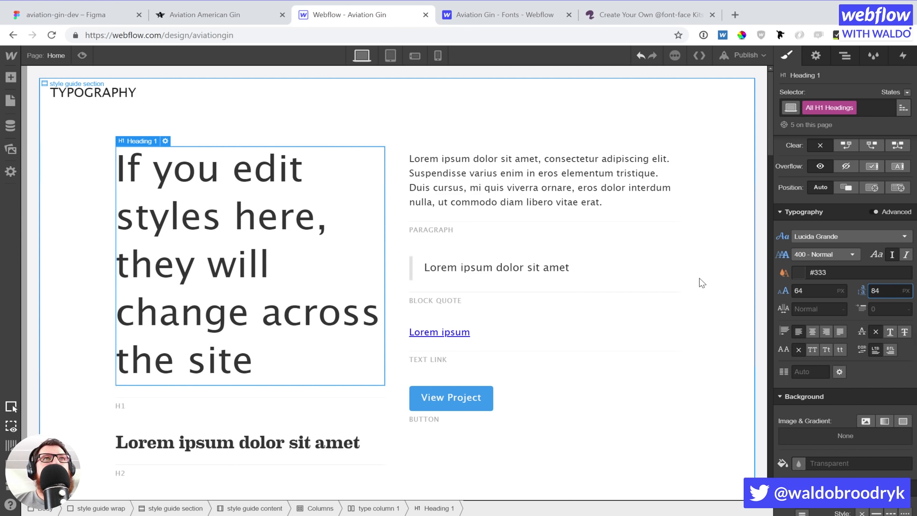
double_click(199, 208)
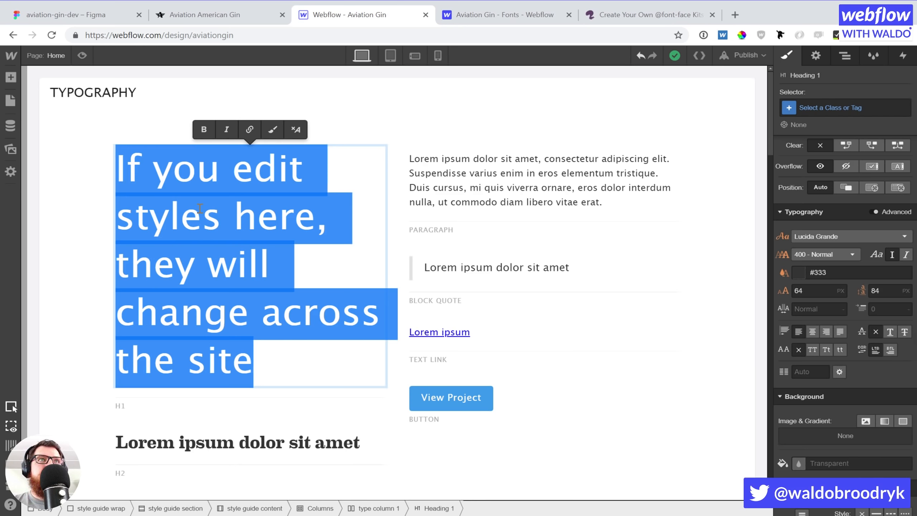
type("Here is a head")
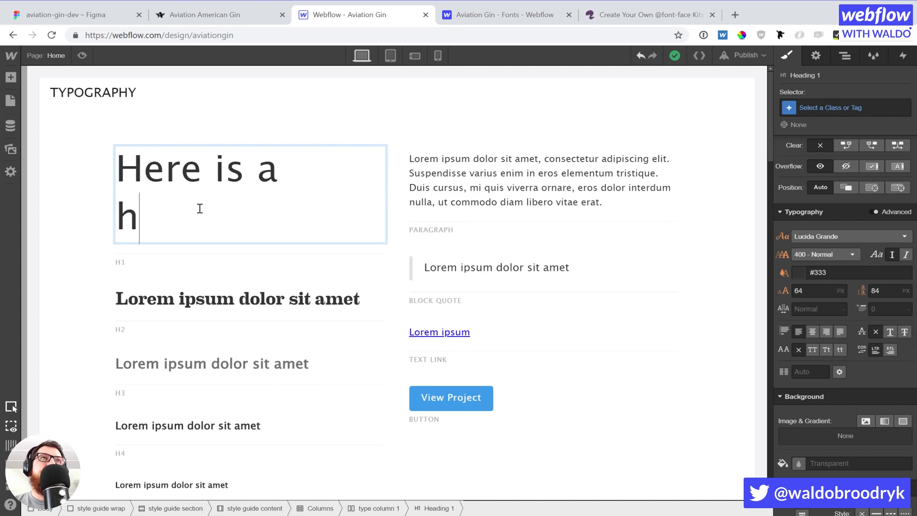
key("BackSpace")
key("BackSpace")
key("BackSpace")
key("BackSpace")
type("Headline")
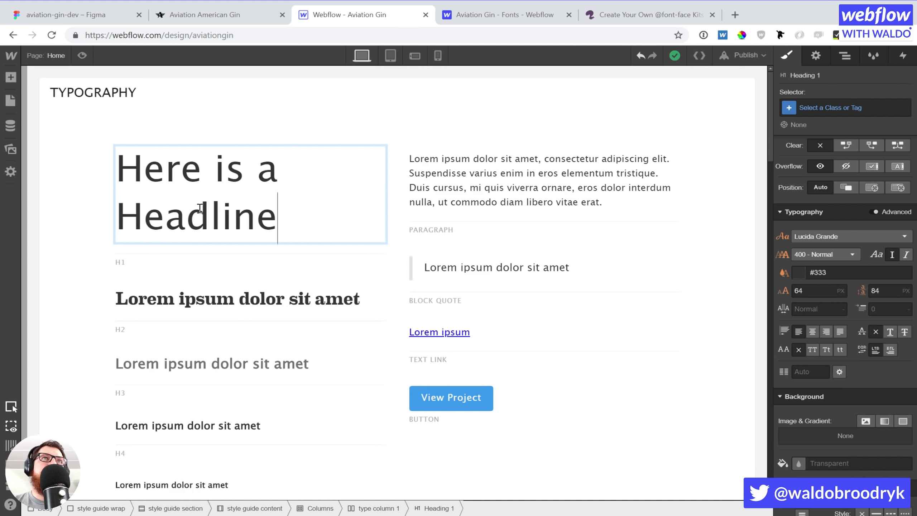
left_click(233, 134)
Target the All H1 Headings tag on the H1 sample and set its capitalization to all caps.
left_click(256, 193)
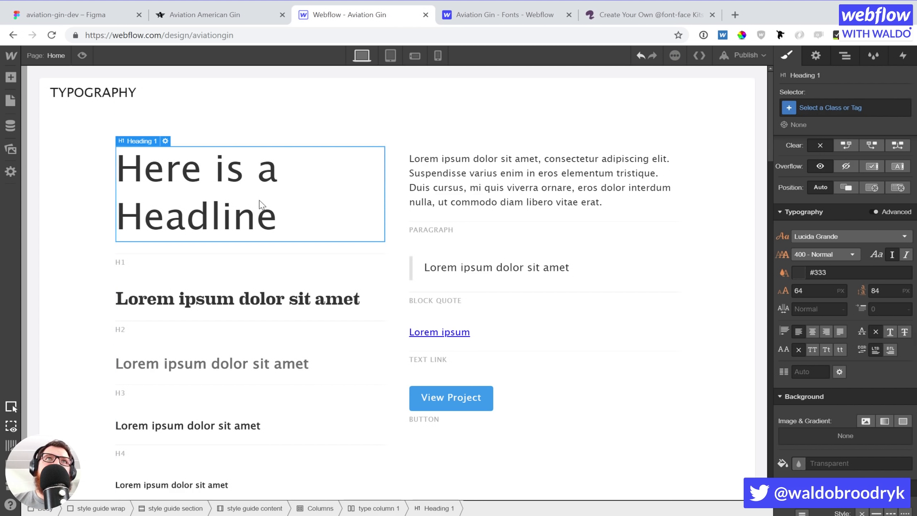
left_click(844, 108)
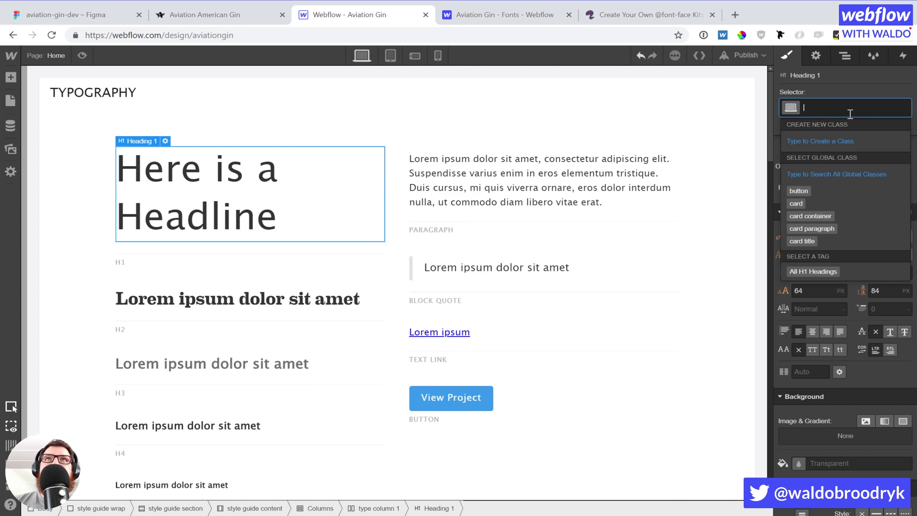
left_click(815, 269)
left_click(814, 350)
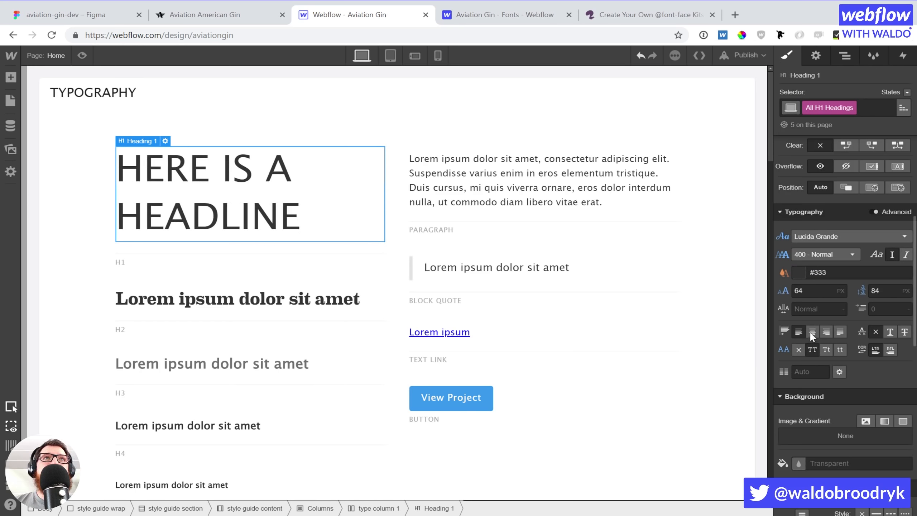
Check the fill and stroke of the FLY ABOVE THE CLOUDS heading and the label above it in Figma, and return to Webflow.
left_click(44, 19)
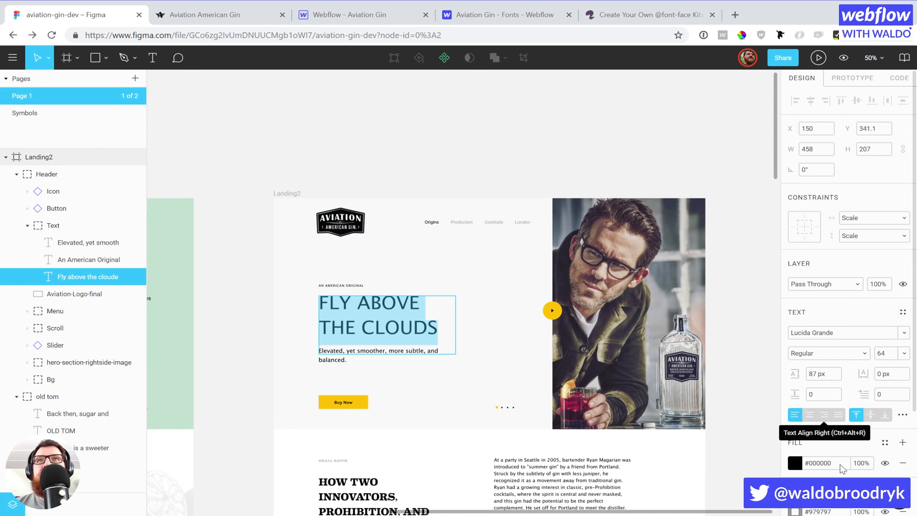
scroll(841, 469, "down", 3)
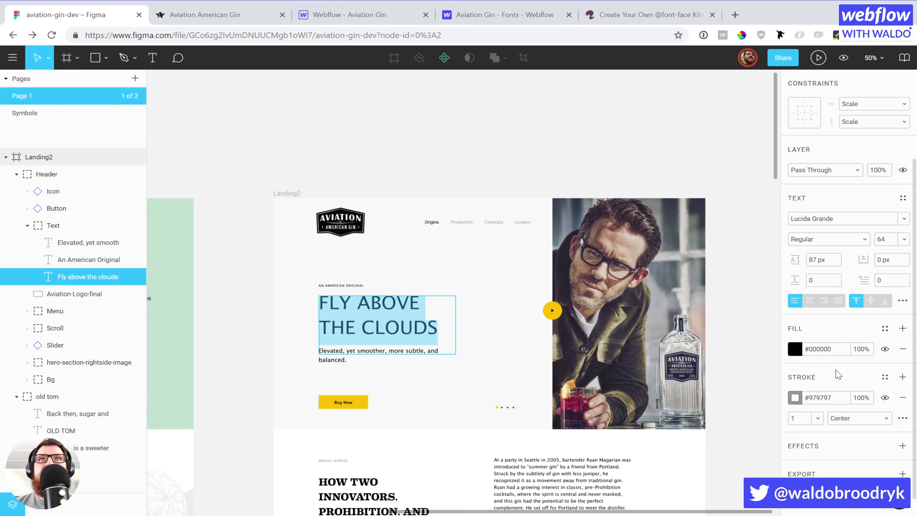
scroll(837, 374, "down", 1)
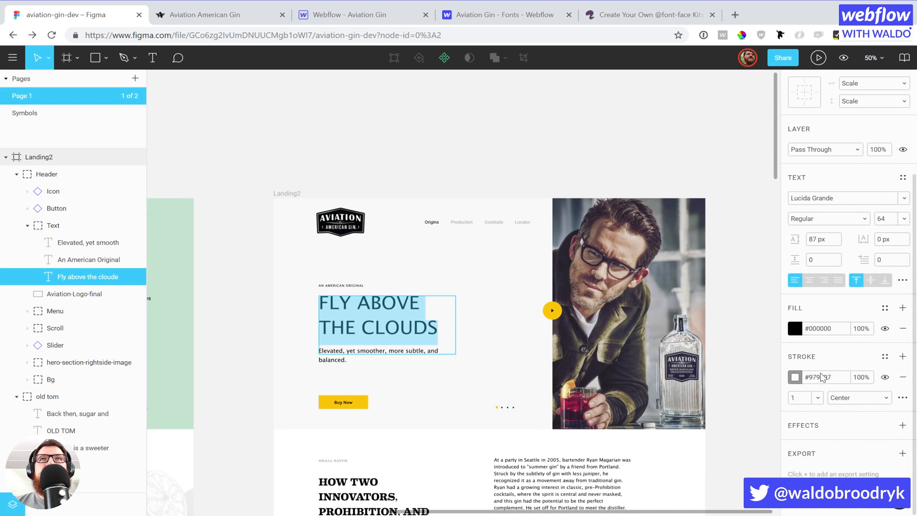
left_click(419, 316)
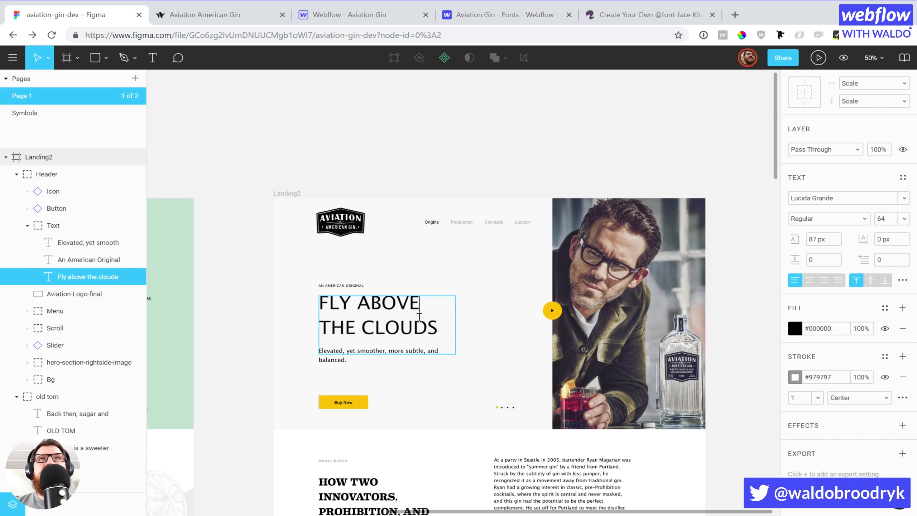
key("Escape")
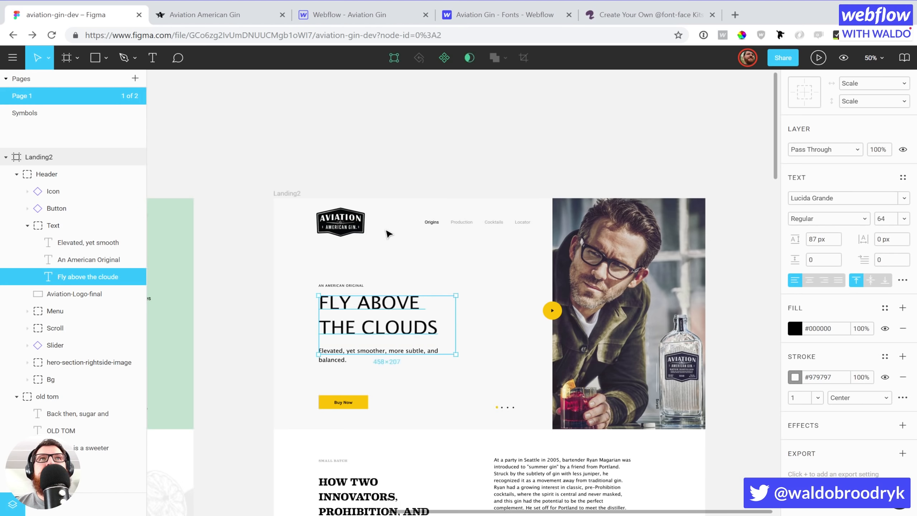
left_click(352, 290)
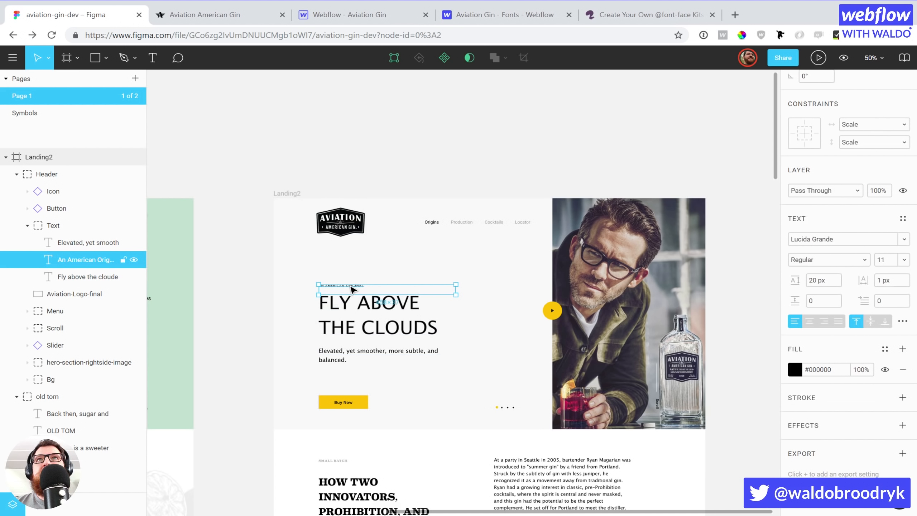
left_click(356, 15)
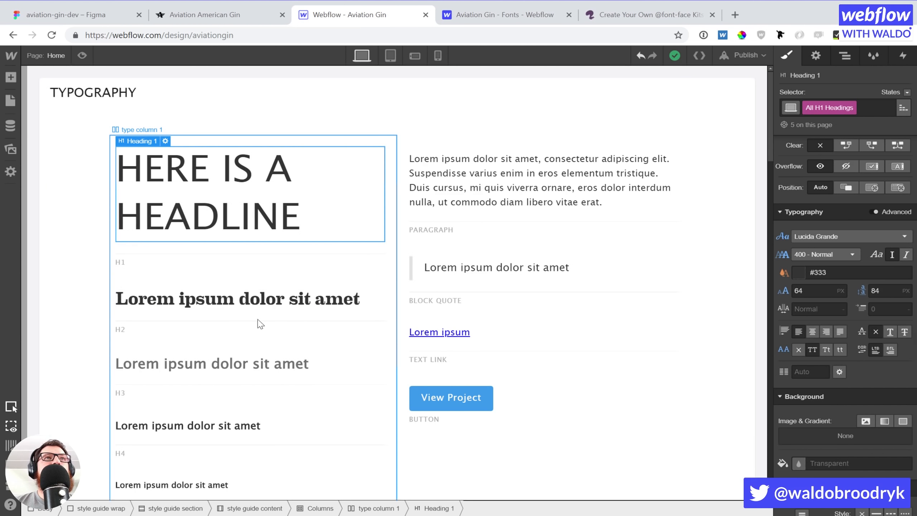
left_click(253, 305)
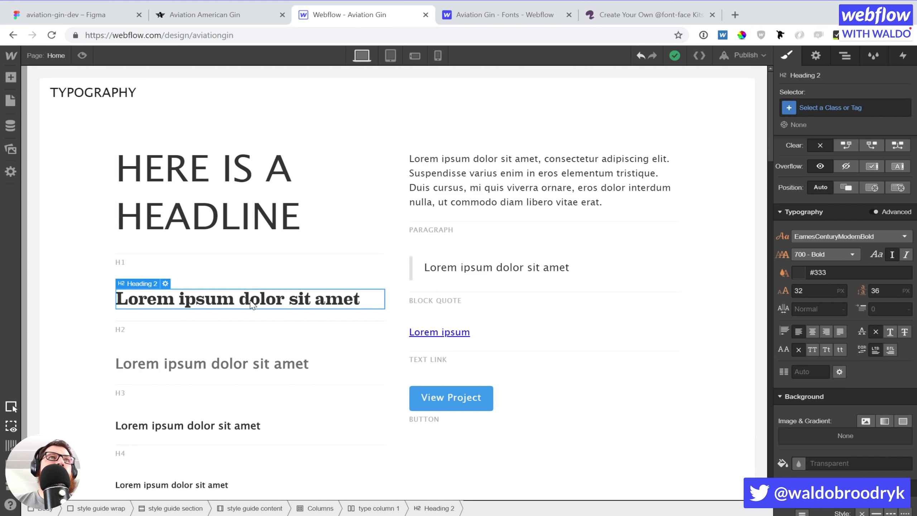
left_click(220, 23)
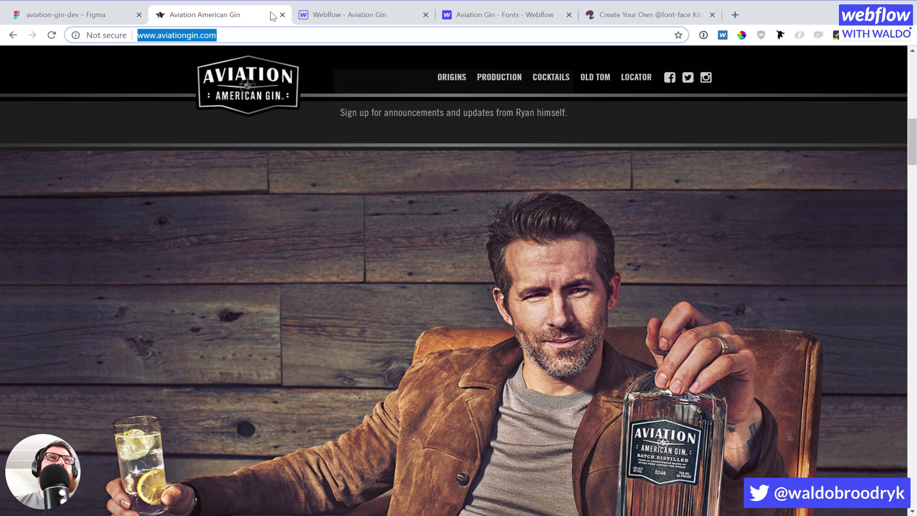
left_click(282, 15)
left_click(96, 16)
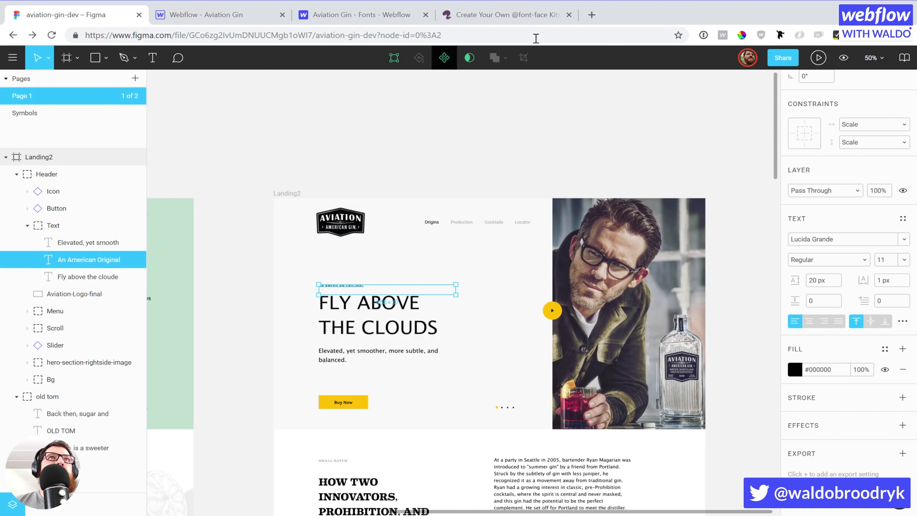
left_click(568, 15)
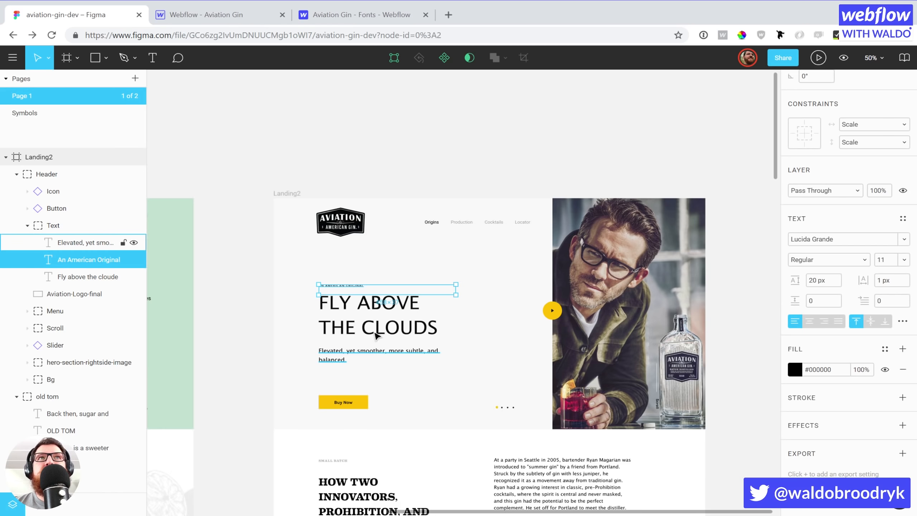
Inspect the text settings of the hero heading, the AN AMERICAN ORIGINAL label and the hero's subtitle in the Landing2 frame.
left_click(364, 263)
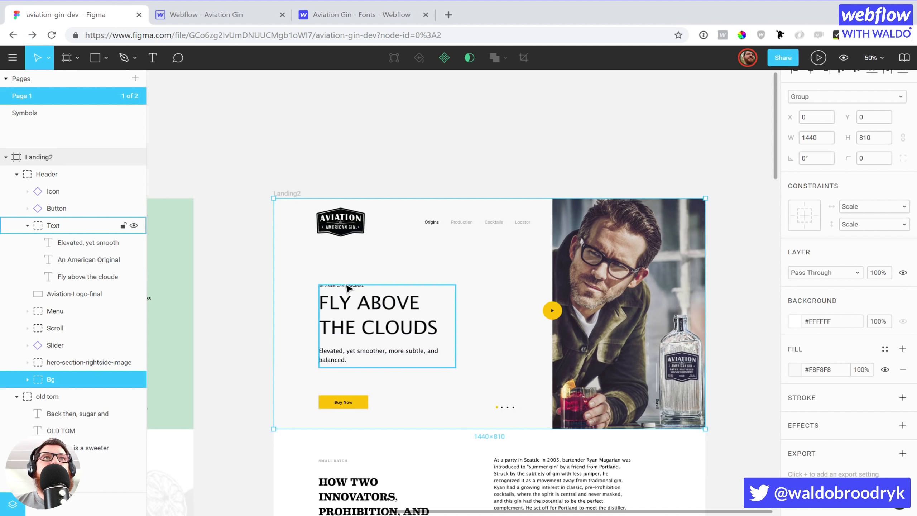
double_click(348, 318)
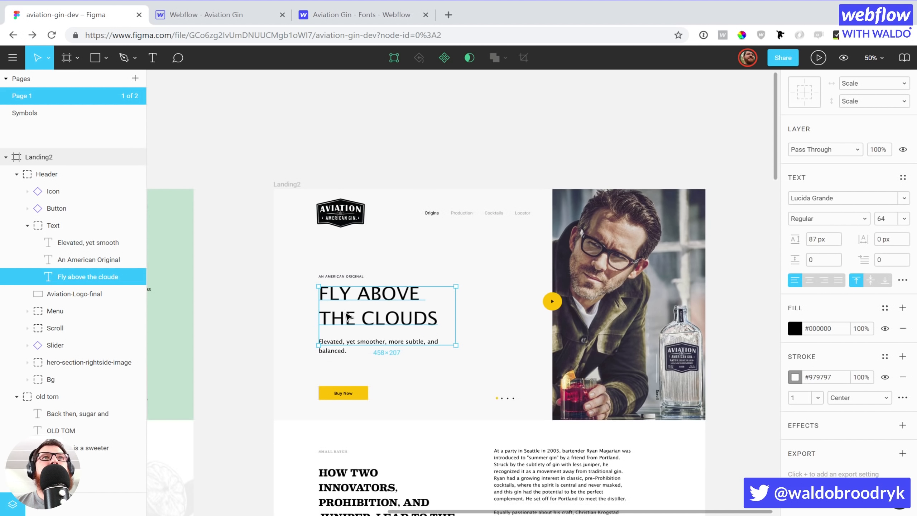
scroll(347, 316, "down", 2)
scroll(348, 314, "down", 2)
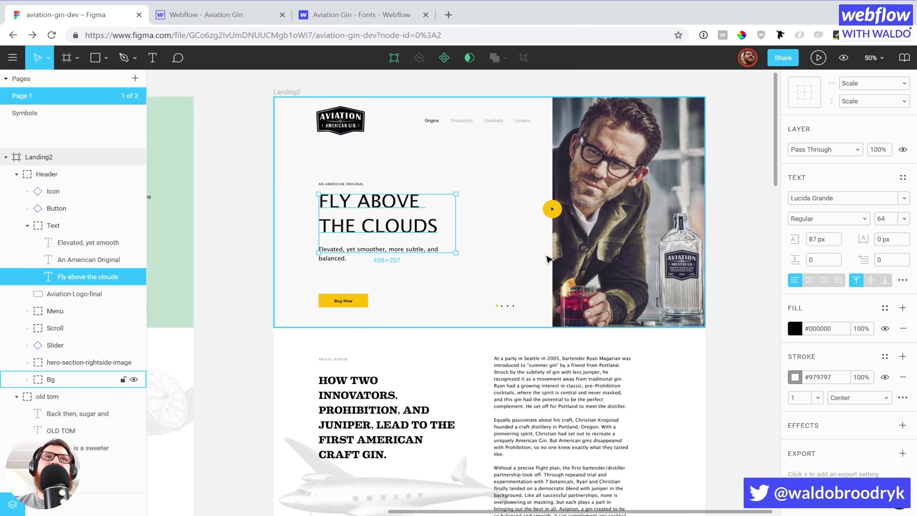
scroll(546, 258, "up", 2)
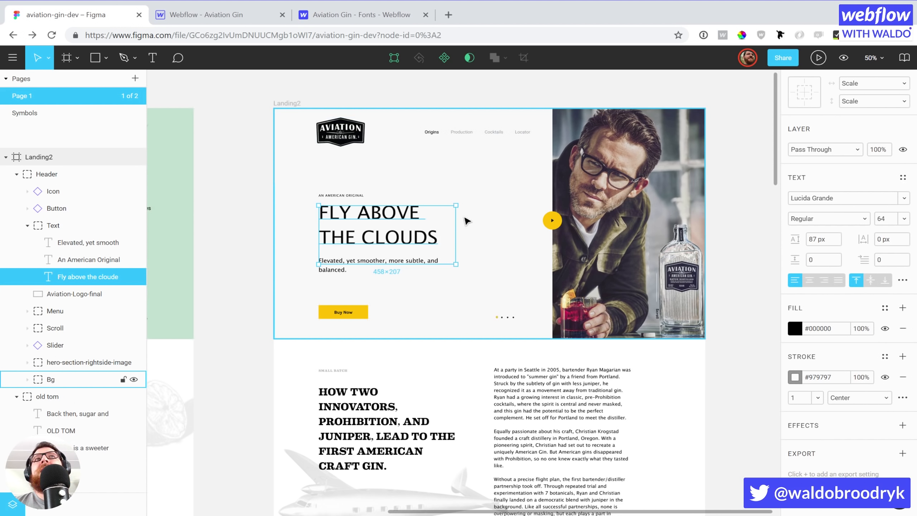
left_click(334, 201)
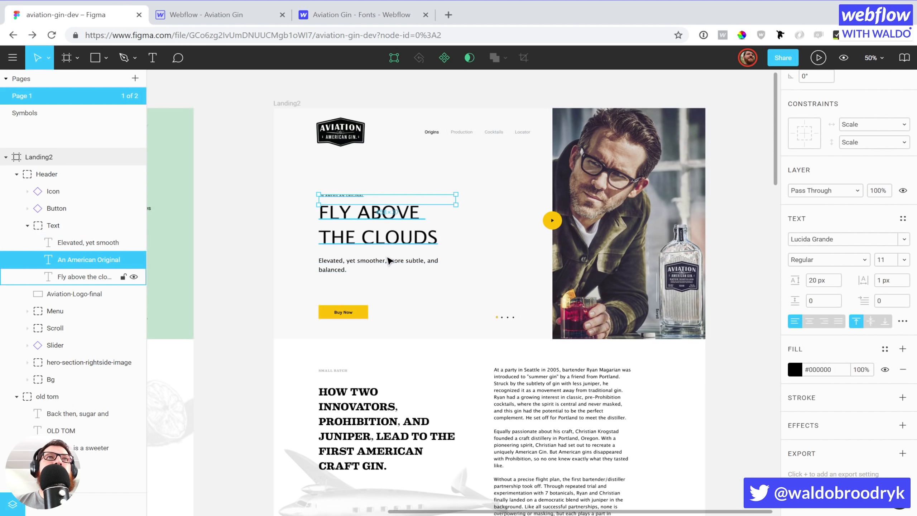
left_click(389, 264)
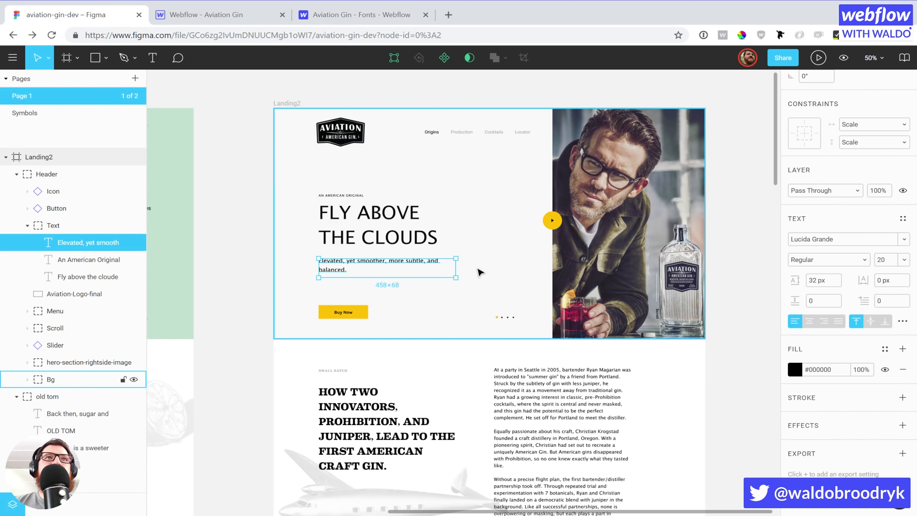
Review the heading styles in the Landing2 sections from the hero down to Old Tom and return to the Webflow Designer.
scroll(479, 267, "down", 4)
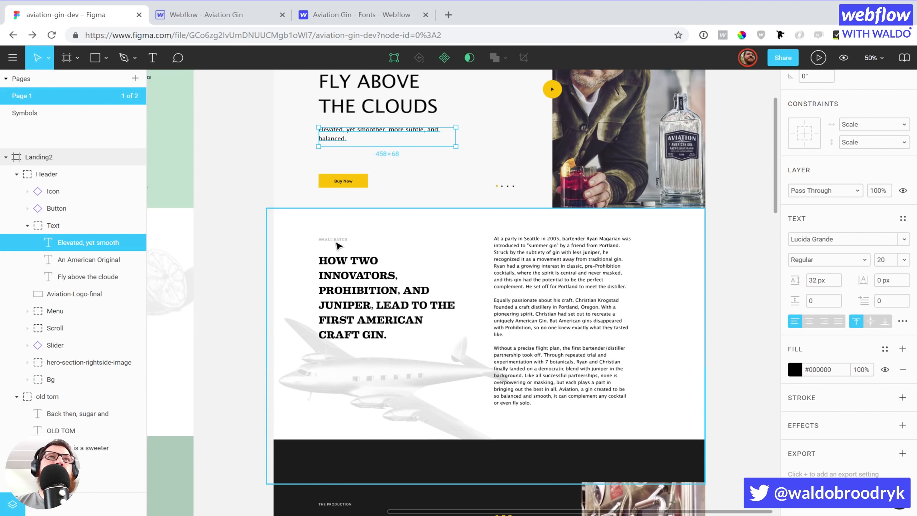
scroll(338, 246, "down", 5)
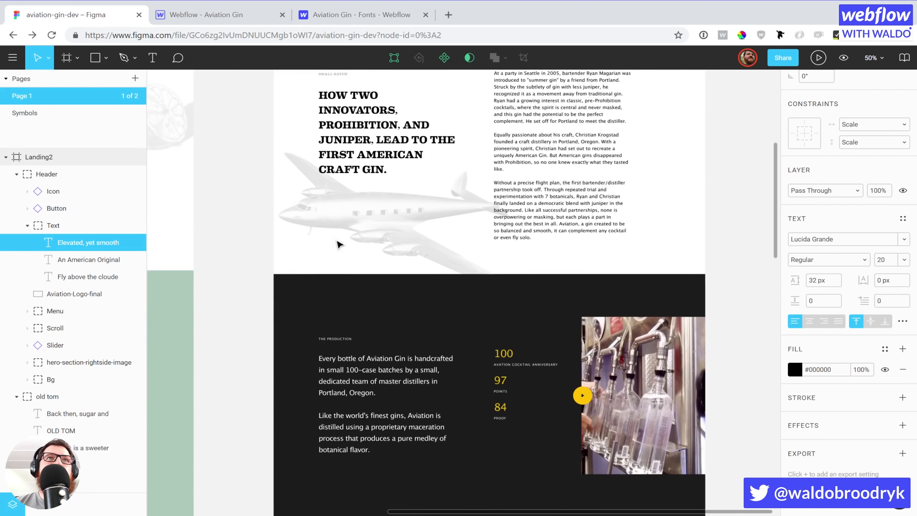
scroll(338, 246, "down", 5)
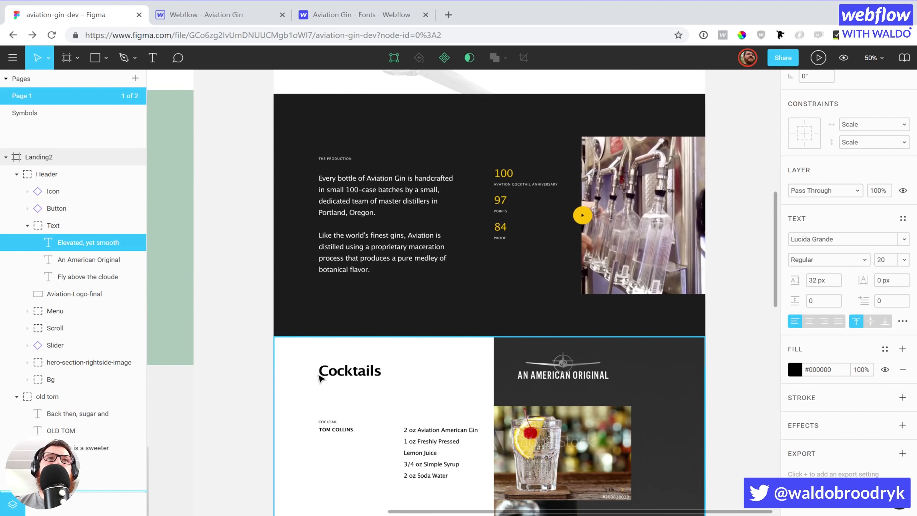
scroll(350, 373, "down", 5)
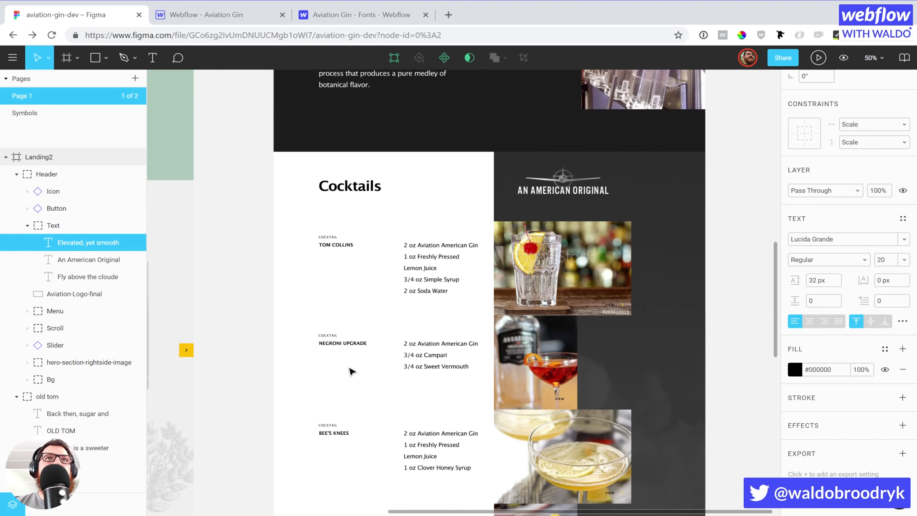
scroll(350, 372, "down", 8)
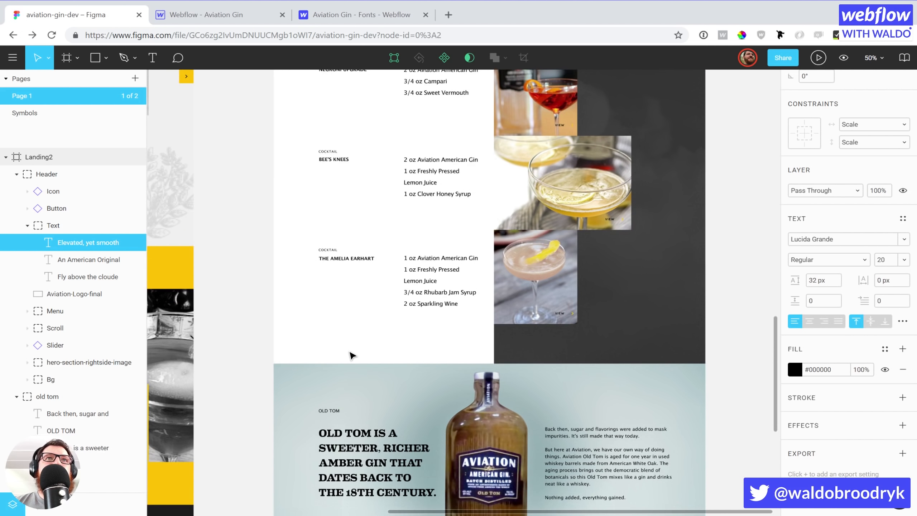
scroll(352, 356, "down", 1)
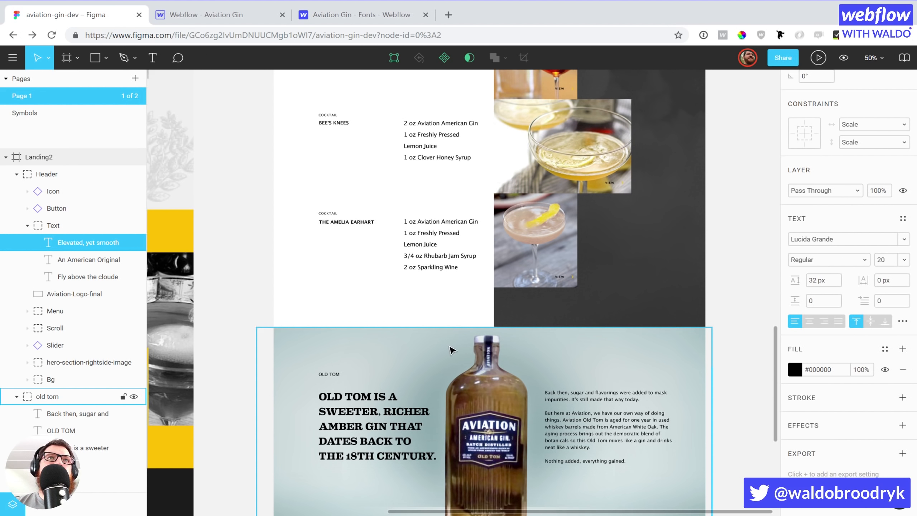
scroll(452, 349, "up", 17)
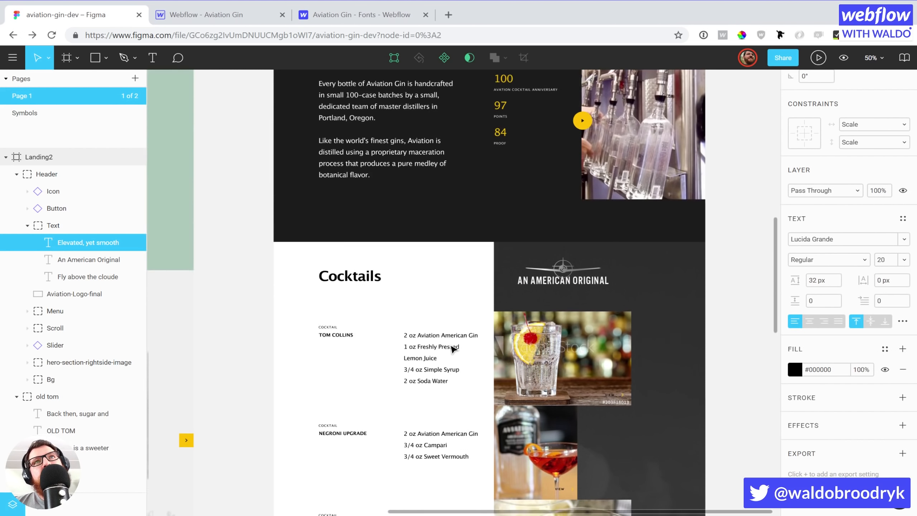
scroll(454, 349, "up", 6)
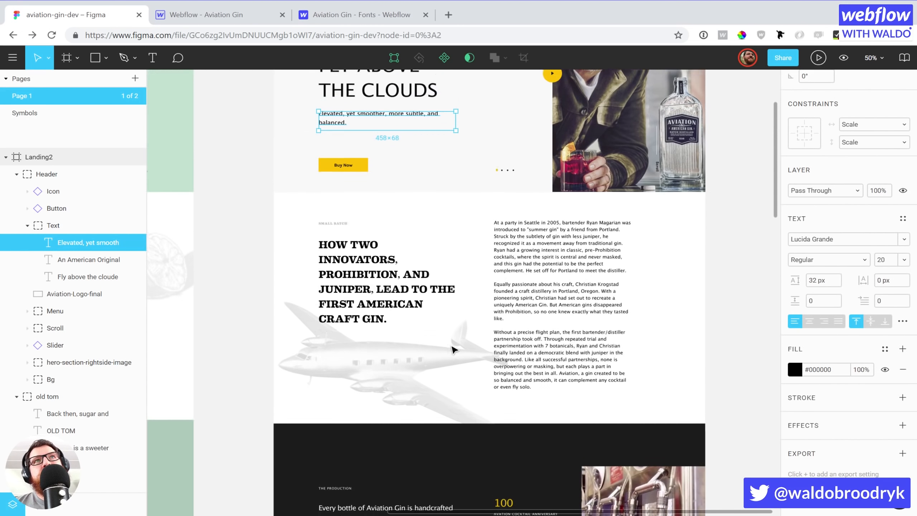
scroll(454, 349, "up", 2)
left_click(244, 19)
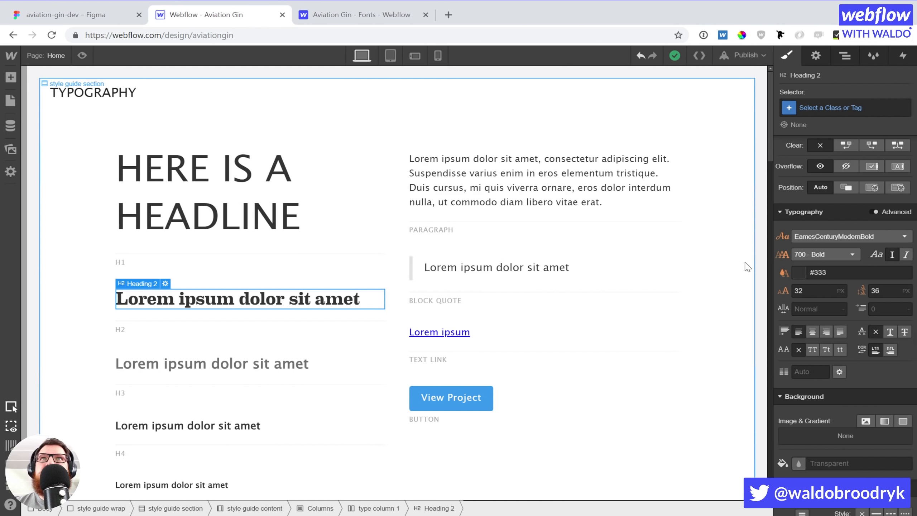
left_click(104, 16)
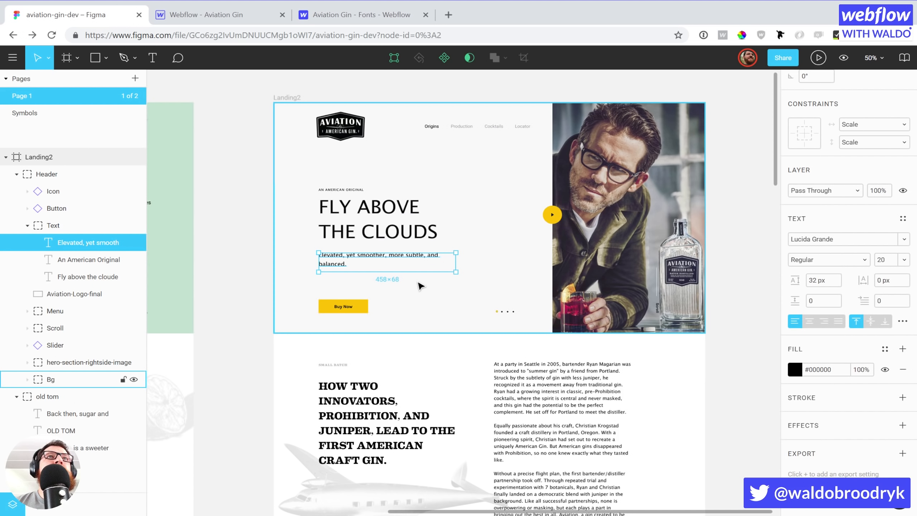
left_click(231, 14)
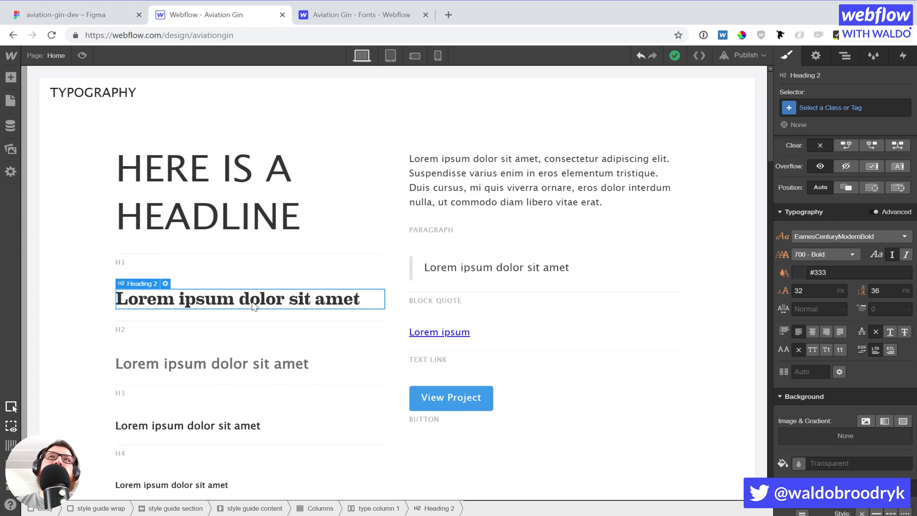
Target the All H2 Headings tag for the H2 sample and set its line height to 1.3 em.
left_click(832, 107)
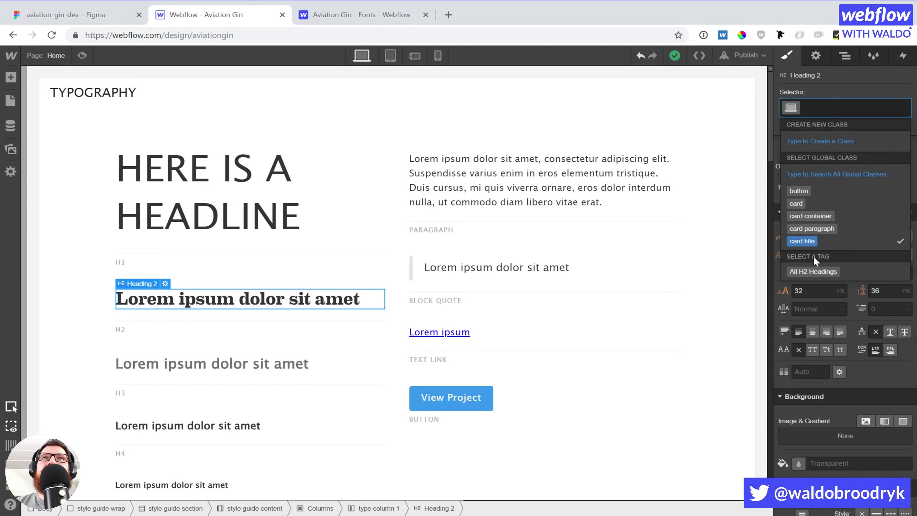
left_click(814, 271)
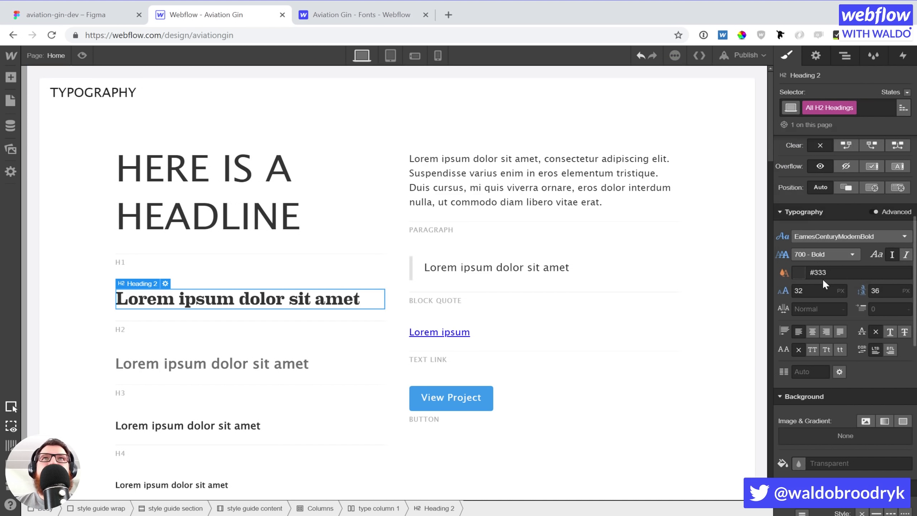
left_click(826, 255)
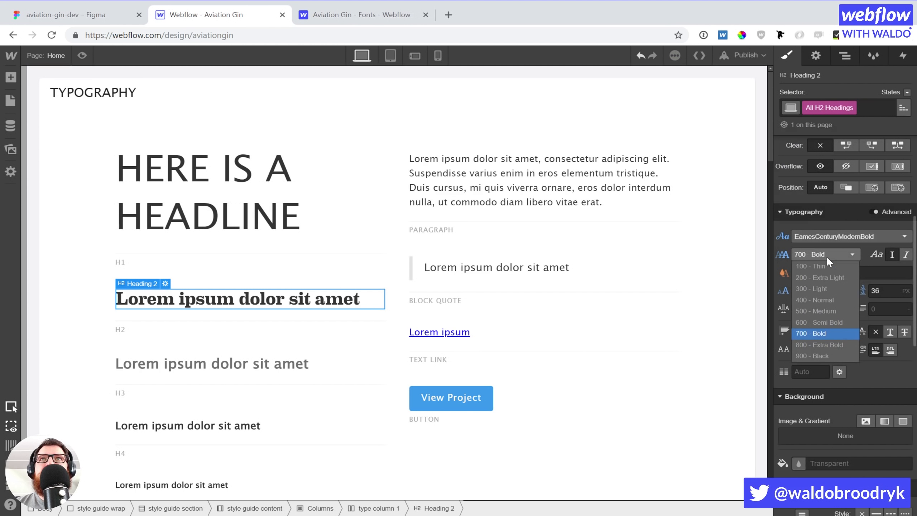
left_click(826, 256)
left_click(859, 290)
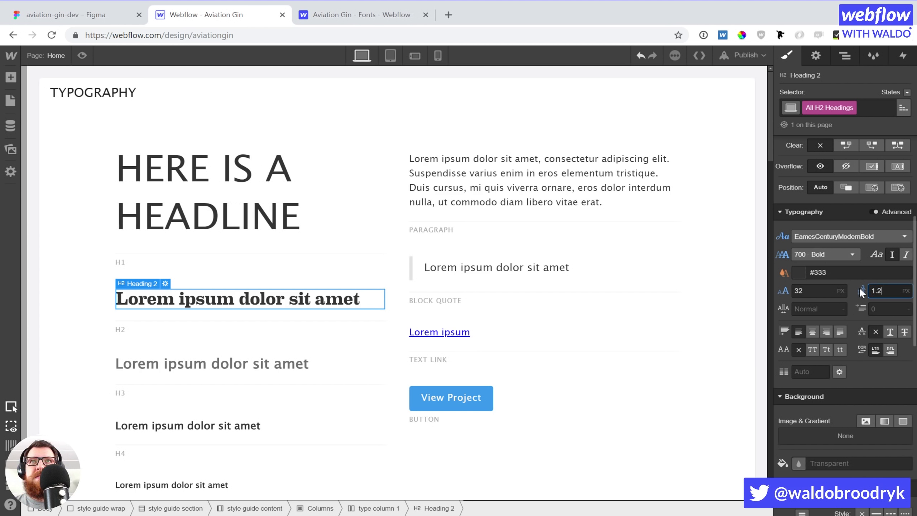
type("1.3em")
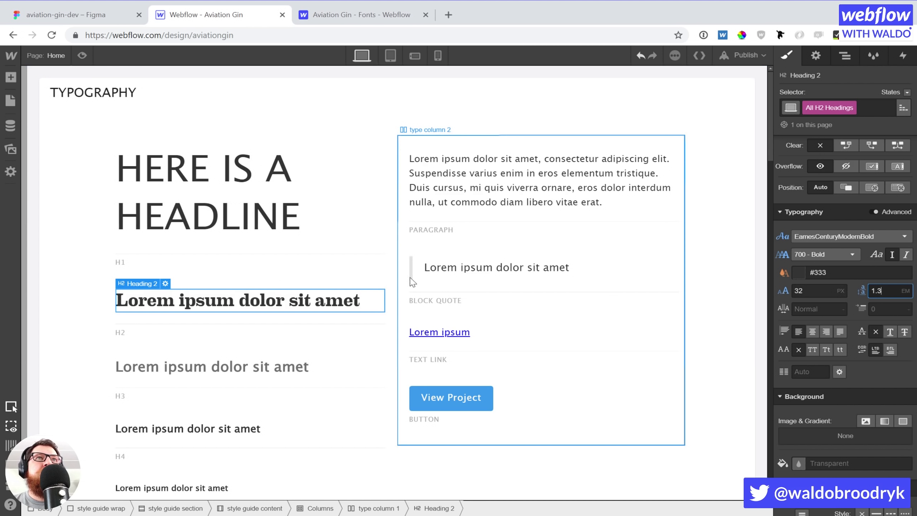
Replace the H2 sample text with "Here is an H2" and, after a line break, "With a line break".
double_click(352, 308)
triple_click(364, 303)
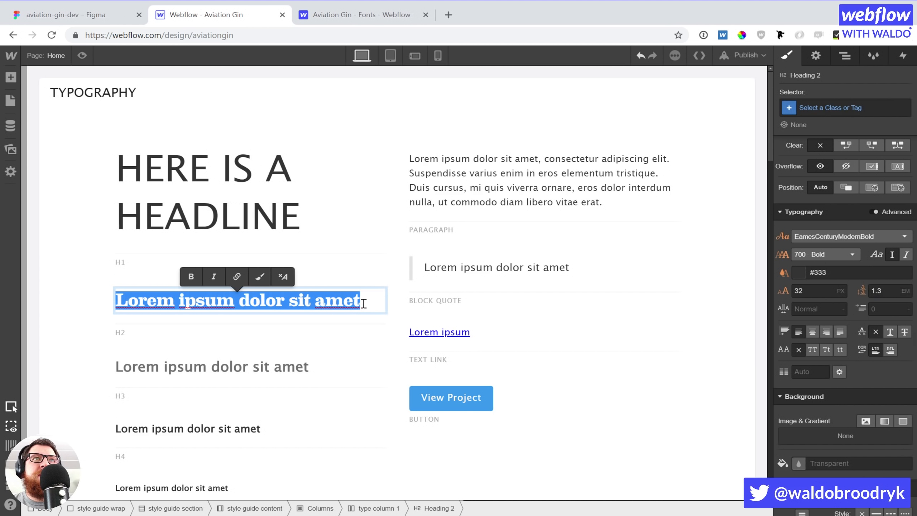
type("Here is a sub")
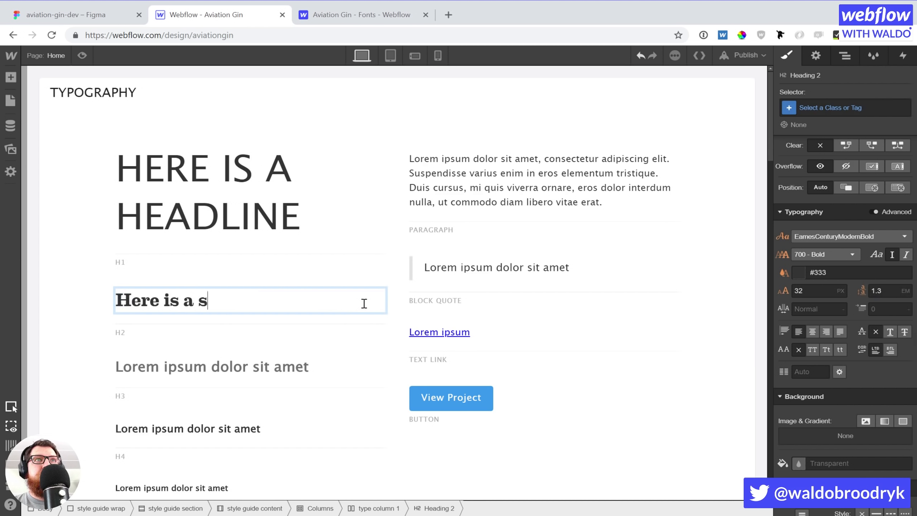
key("BackSpace")
key("BackSpace")
key("BackSpace")
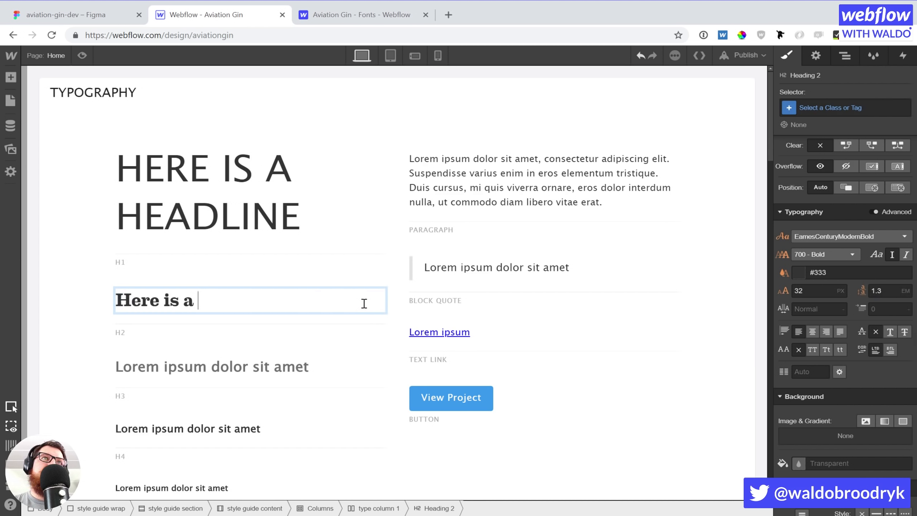
type("n H!")
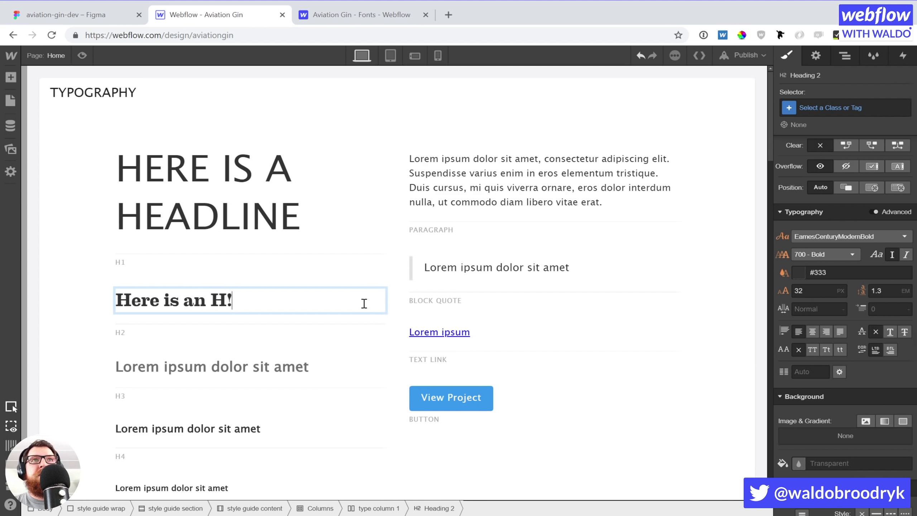
key("BackSpace")
type("@")
key("BackSpace")
type("2")
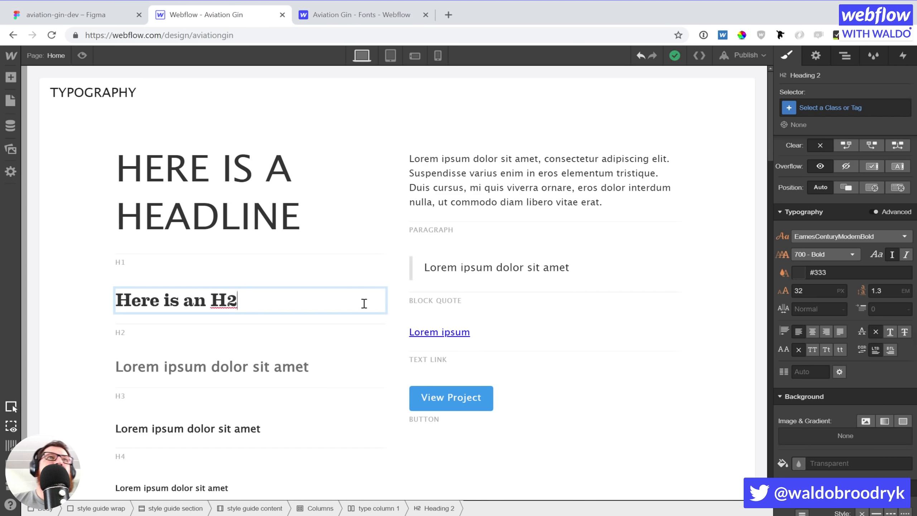
key("shift+Return")
type("With a line break")
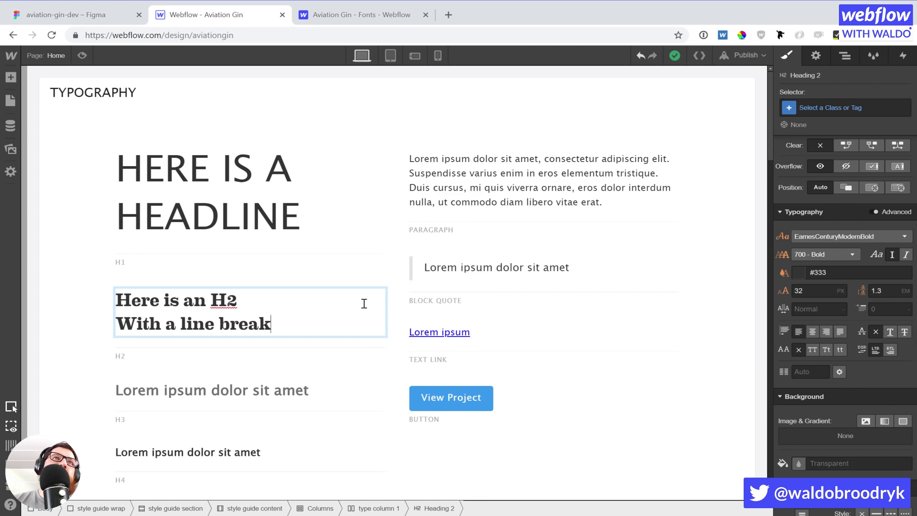
left_click(255, 231)
Style the All H3 Headings tag from the H3 sample with weight 400 - Normal and the black swatch as text color.
scroll(286, 383, "down", 2)
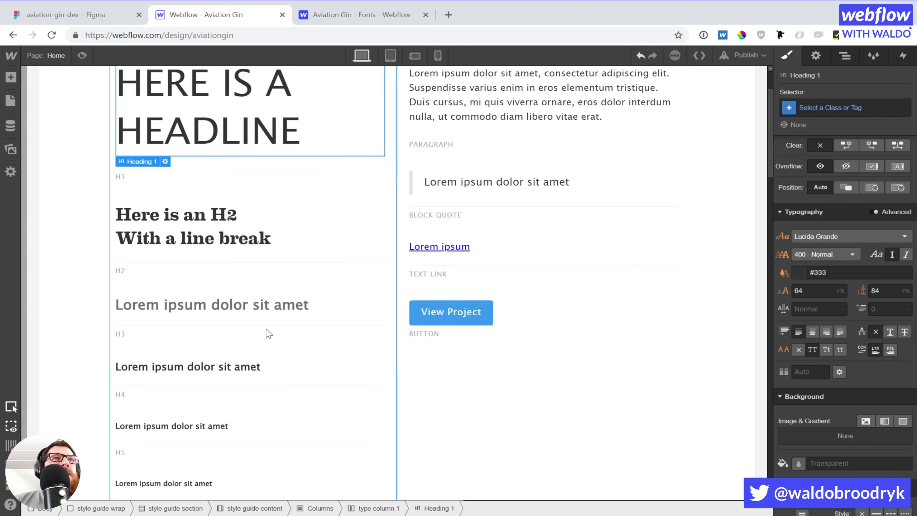
left_click(256, 305)
left_click(826, 109)
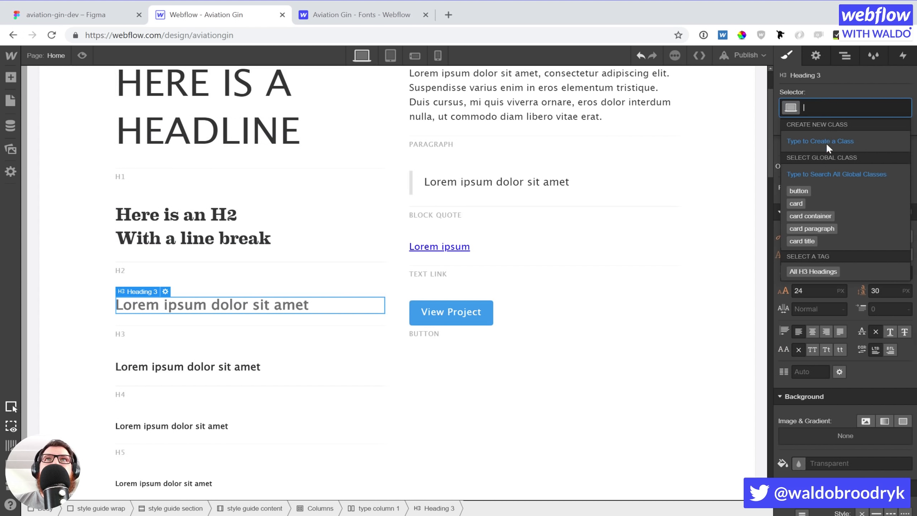
left_click(809, 271)
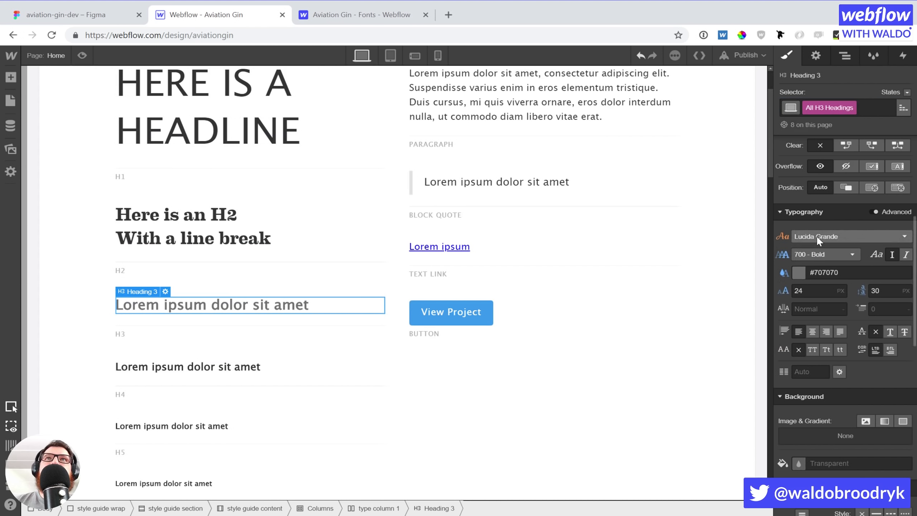
left_click(814, 253)
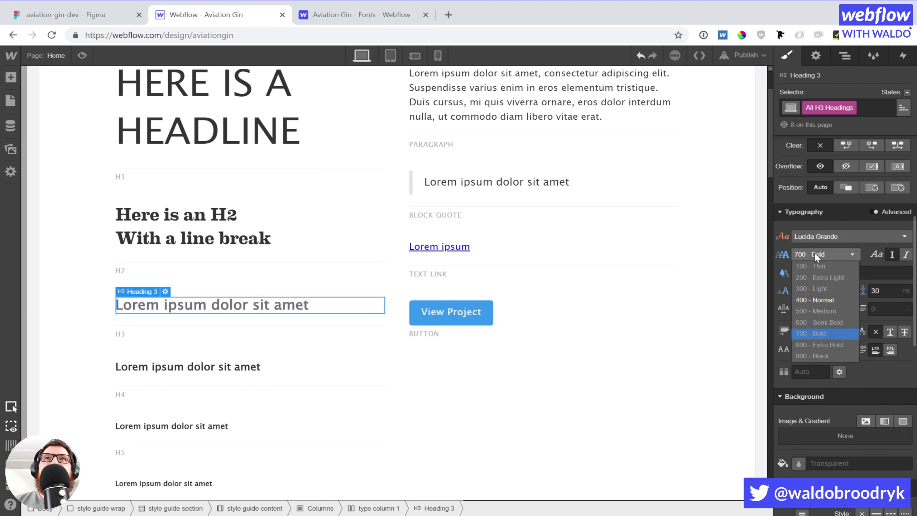
left_click(816, 298)
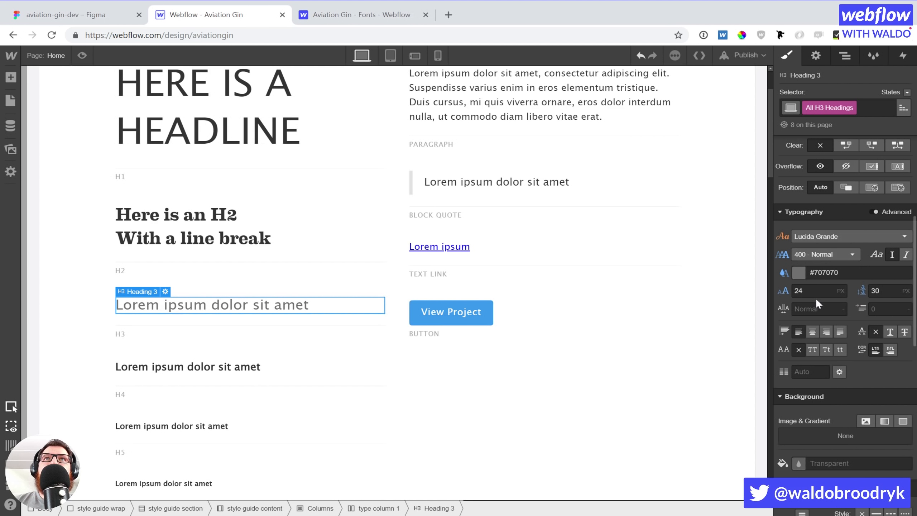
left_click(798, 272)
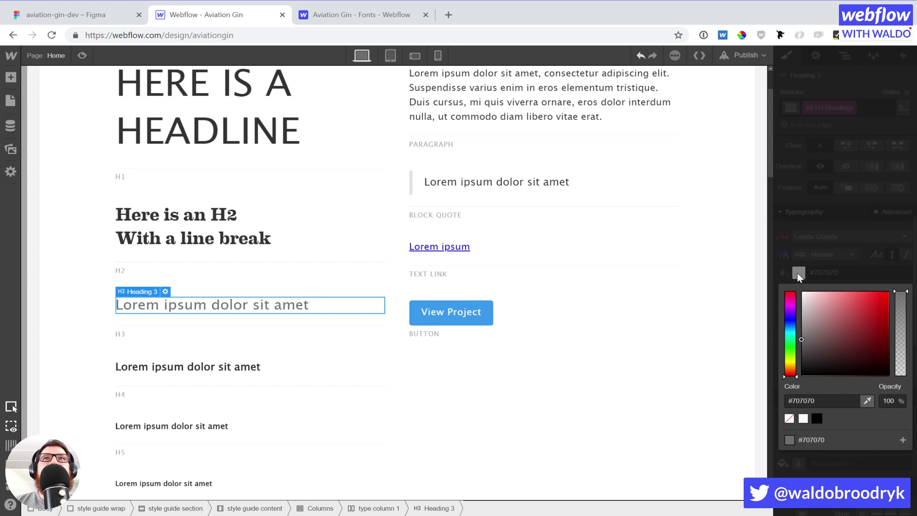
left_click(815, 418)
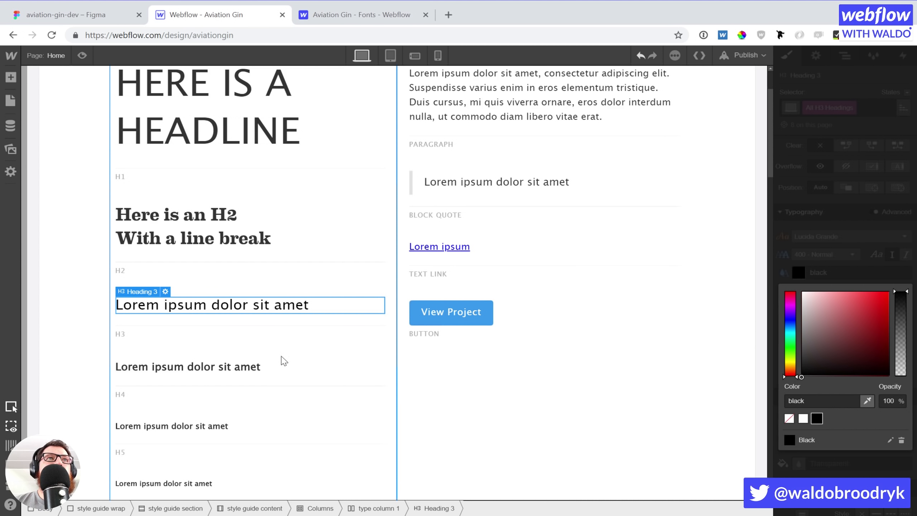
Select the H4 sample and target the All H4 Headings tag for styling.
left_click(282, 368)
left_click(837, 108)
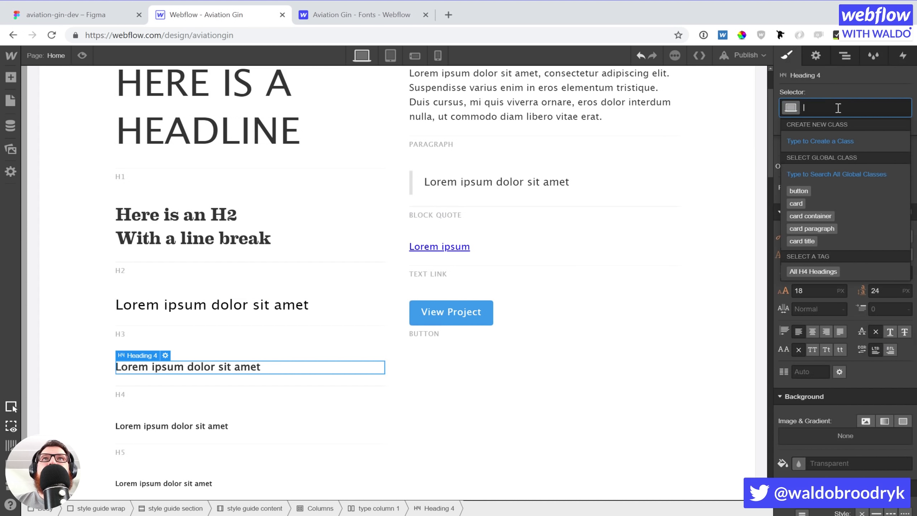
left_click(826, 270)
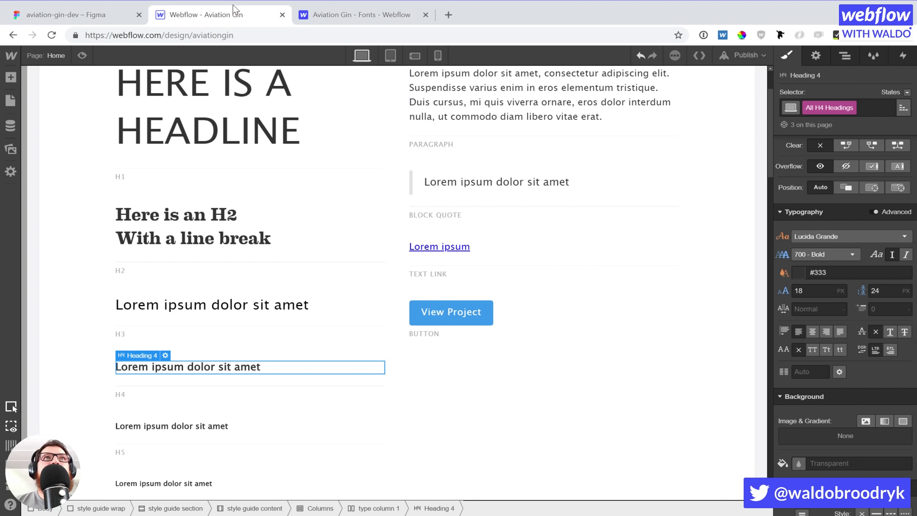
Switch to Figma and copy the fill color code of the SMALL BATCH label above the HOW TWO INNOVATORS heading.
left_click(32, 15)
scroll(405, 378, "down", 2)
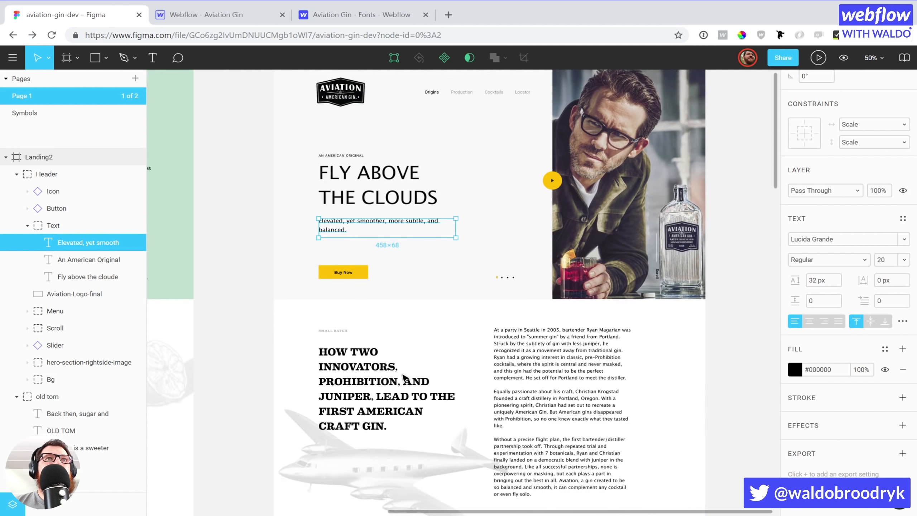
left_click(336, 333)
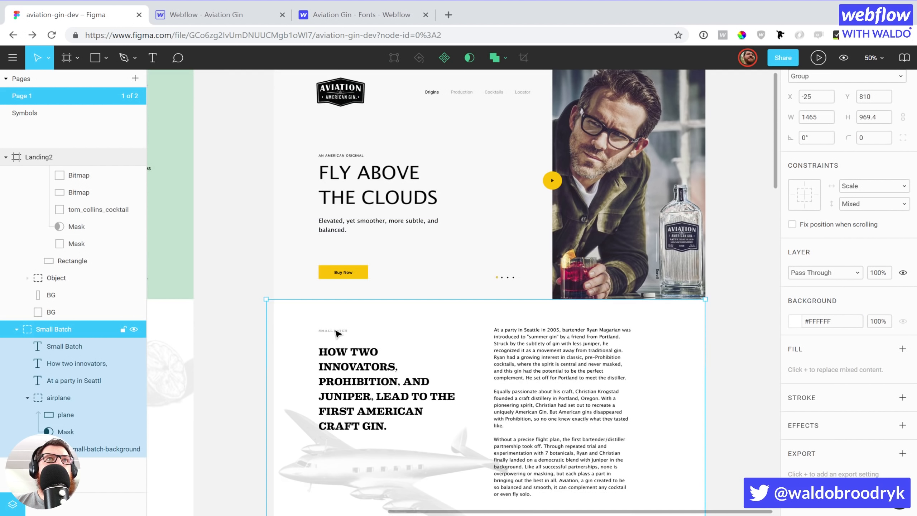
double_click(337, 332)
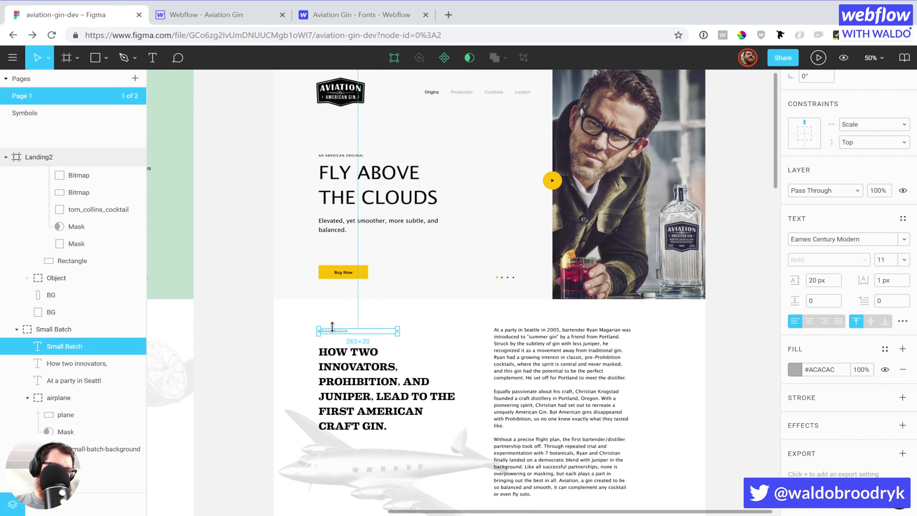
left_click_drag(292, 311, 444, 343)
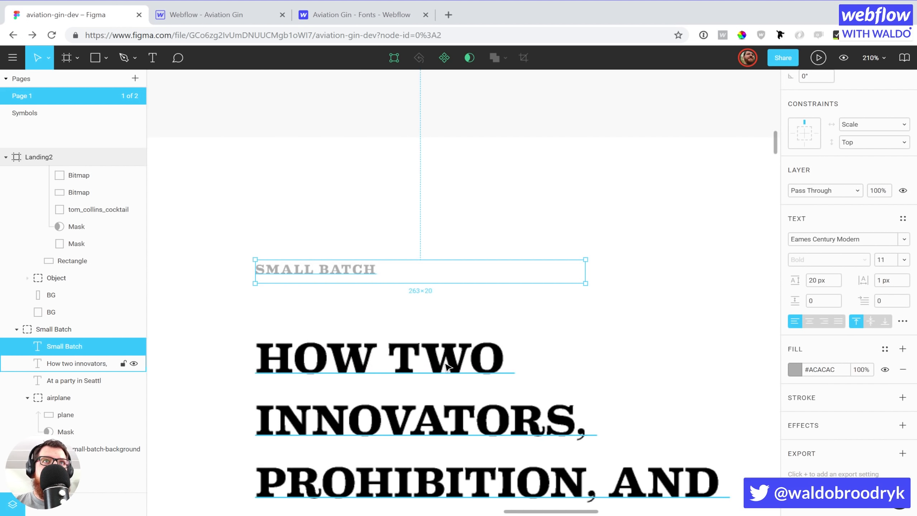
left_click(843, 375)
double_click(839, 372)
key("ctrl+c")
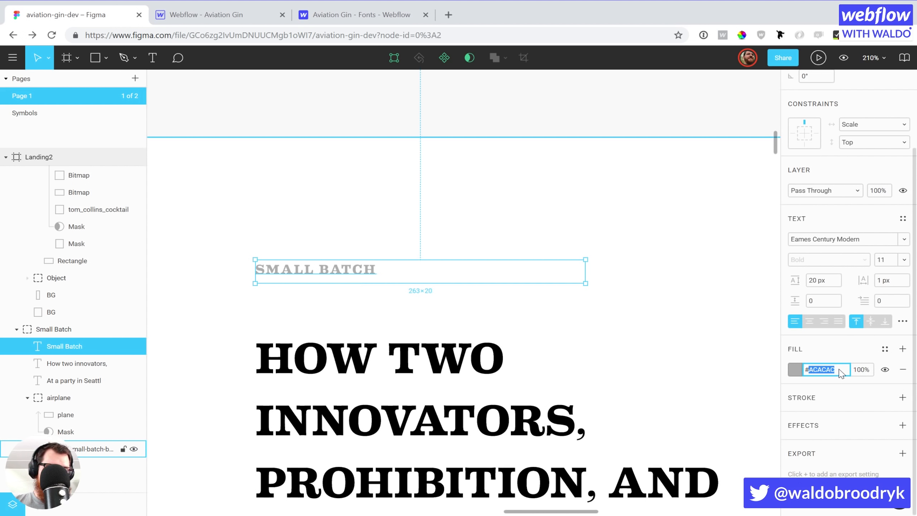
Return to Webflow and set All H4 Headings to the EamesCenturyModernBold font with the copied color ACACAC.
left_click(231, 14)
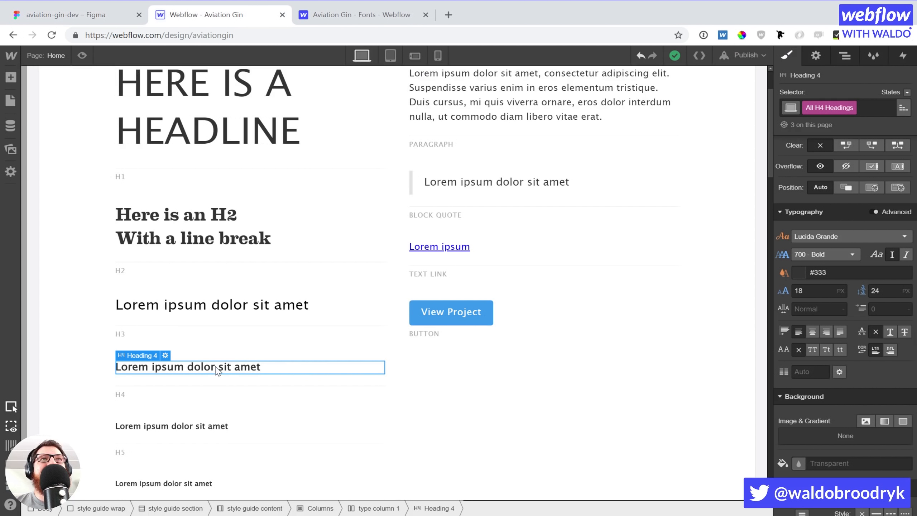
left_click(843, 236)
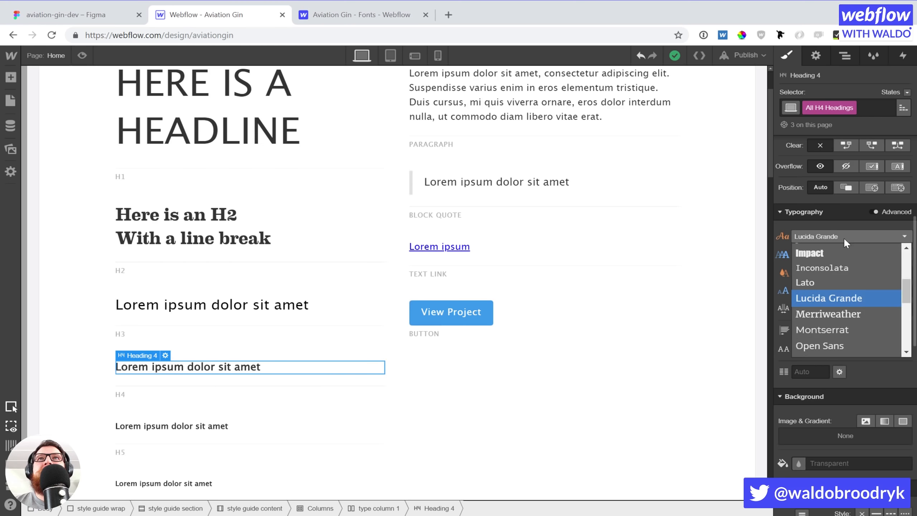
scroll(837, 285, "up", 3)
left_click(846, 323)
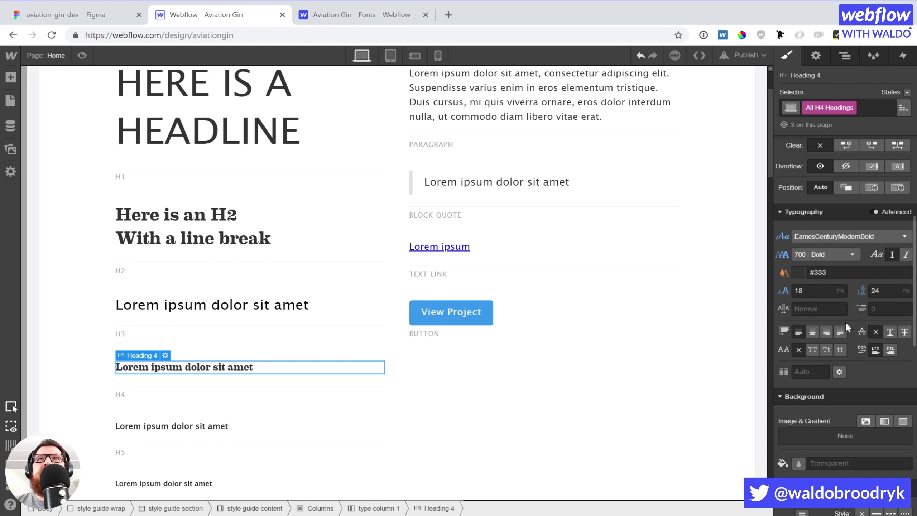
left_click(836, 272)
key("ctrl+a")
key("ctrl+v")
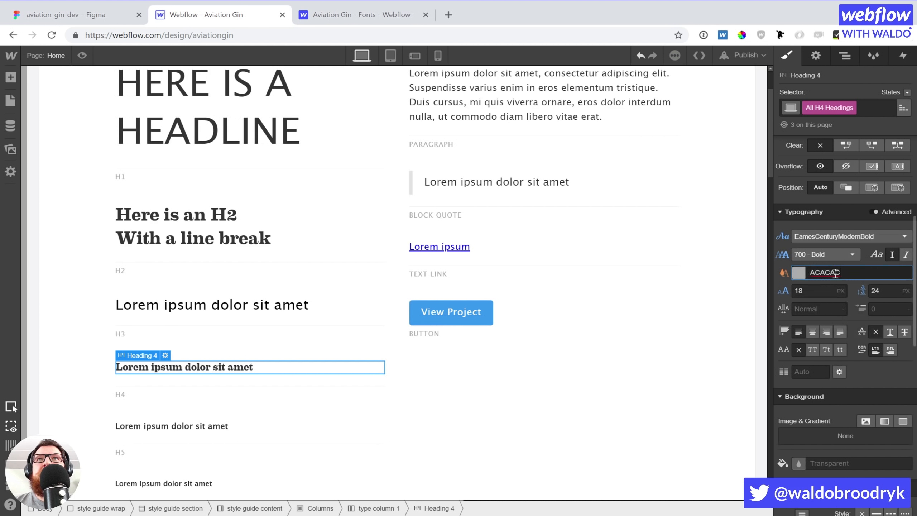
key("Return")
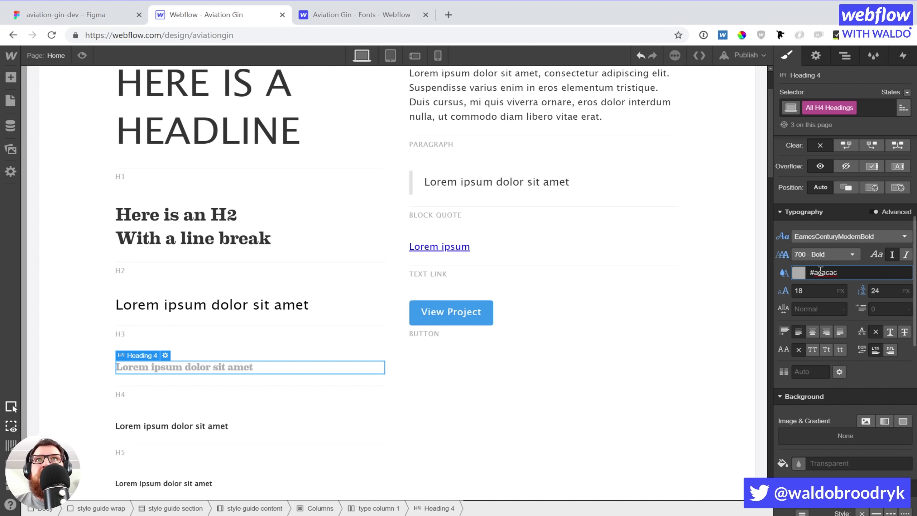
Save the H4 text color as a global swatch named Dark Grey.
left_click(820, 271)
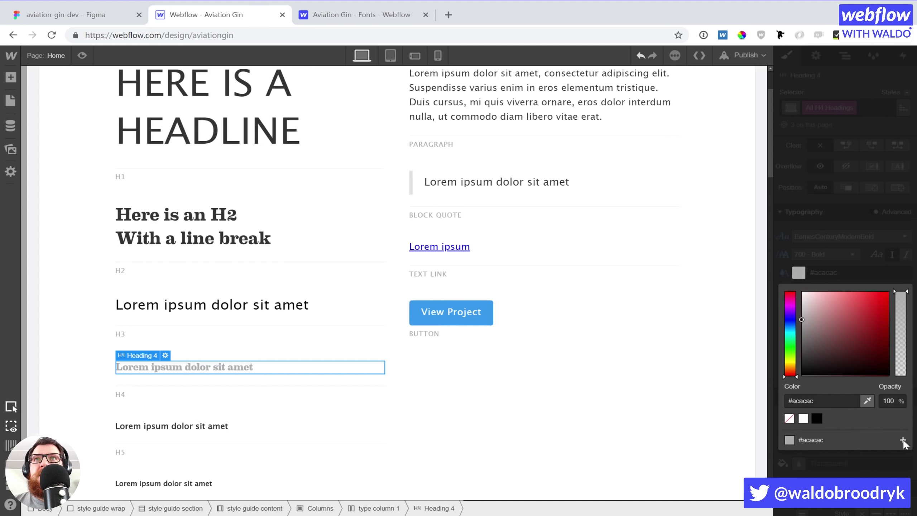
left_click(903, 440)
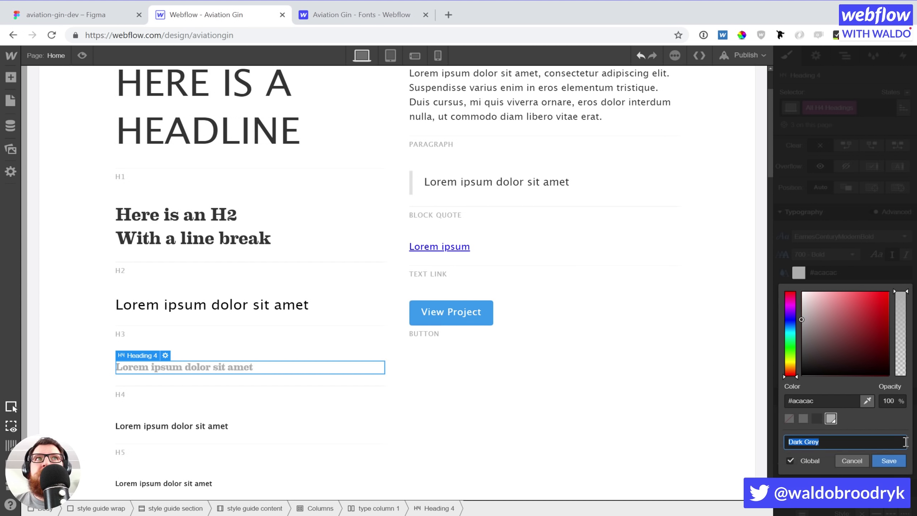
left_click(889, 462)
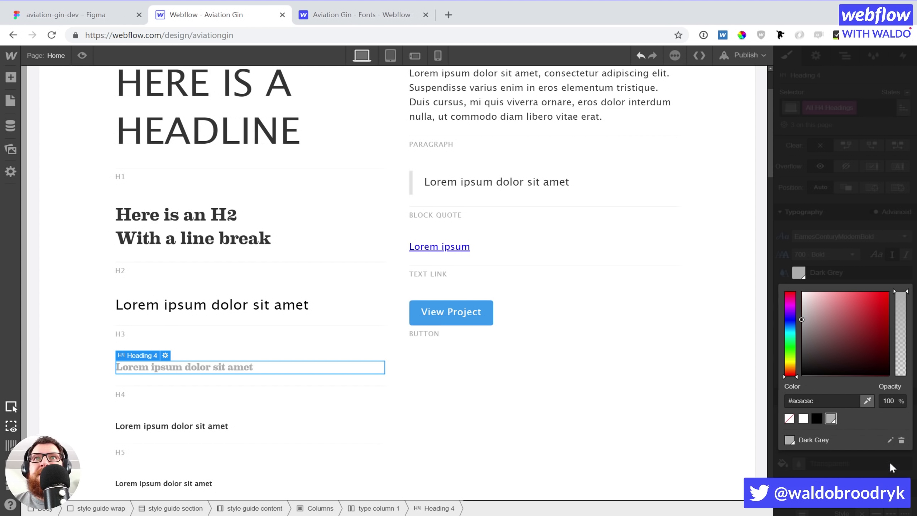
left_click(838, 257)
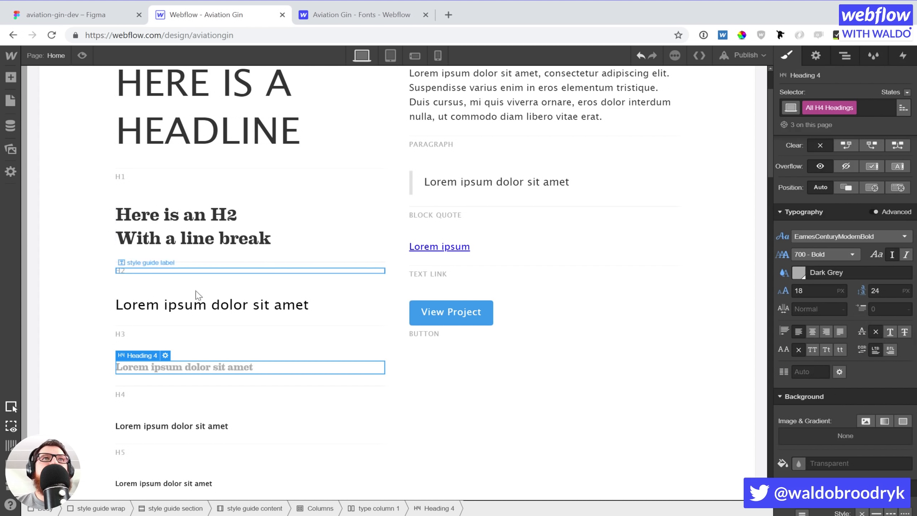
left_click(167, 427)
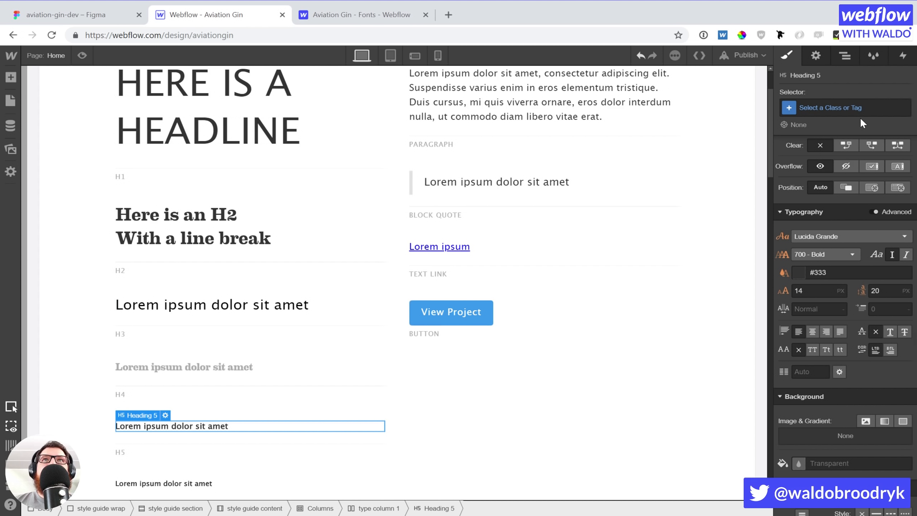
scroll(348, 395, "down", 10)
scroll(334, 399, "up", 9)
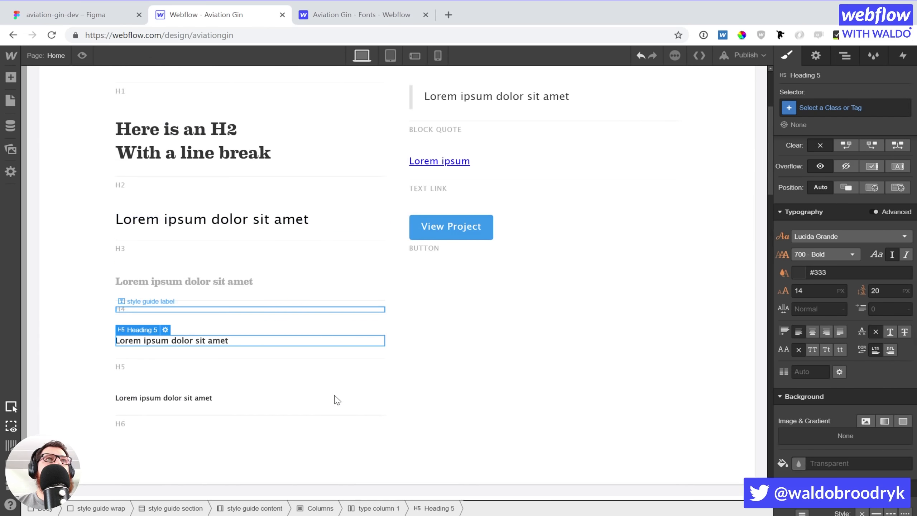
scroll(234, 389, "down", 3)
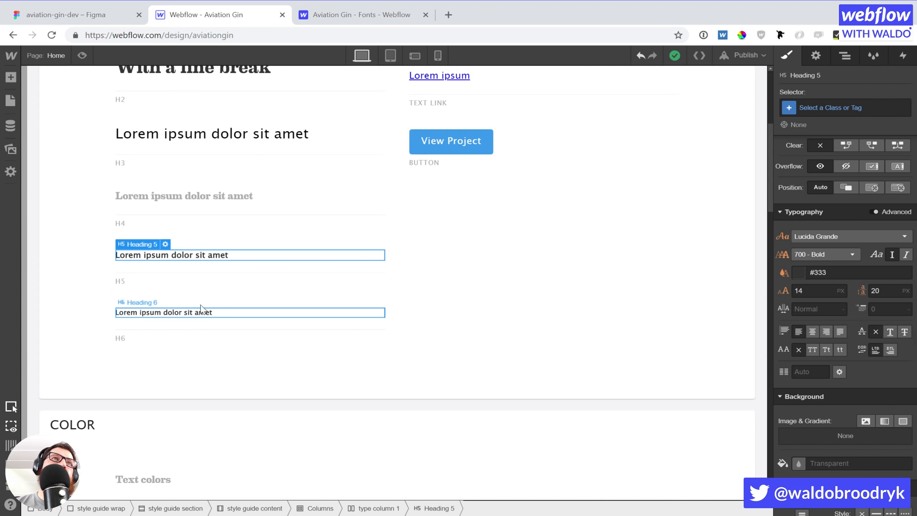
Select the paragraph sample in the style guide and target the All Paragraphs tag for styling.
scroll(561, 298, "up", 9)
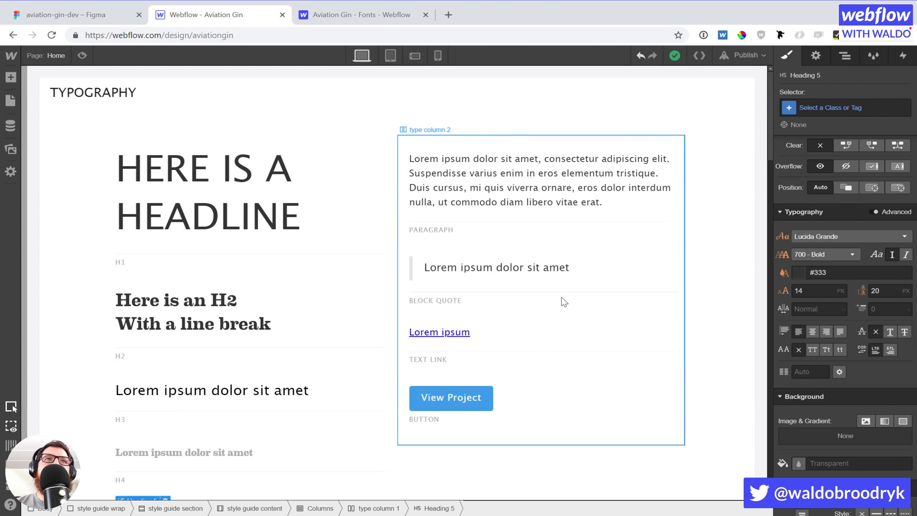
left_click(522, 180)
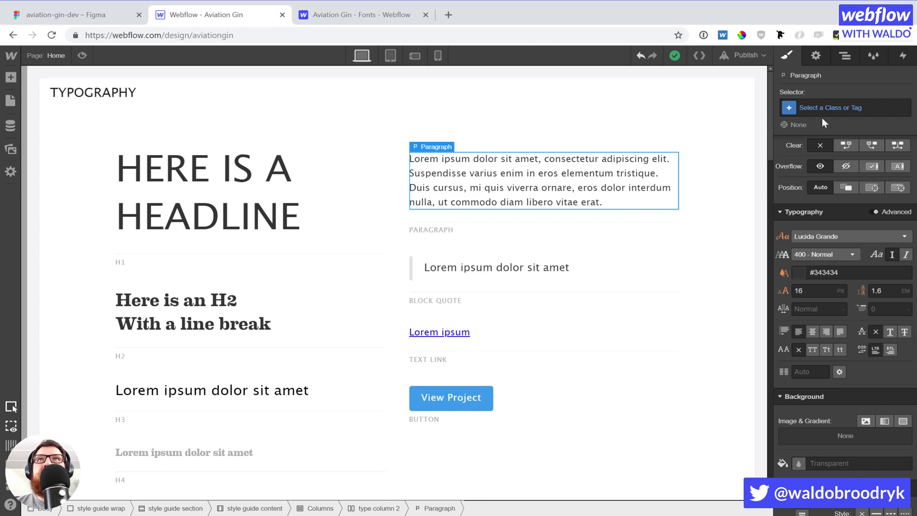
left_click(818, 107)
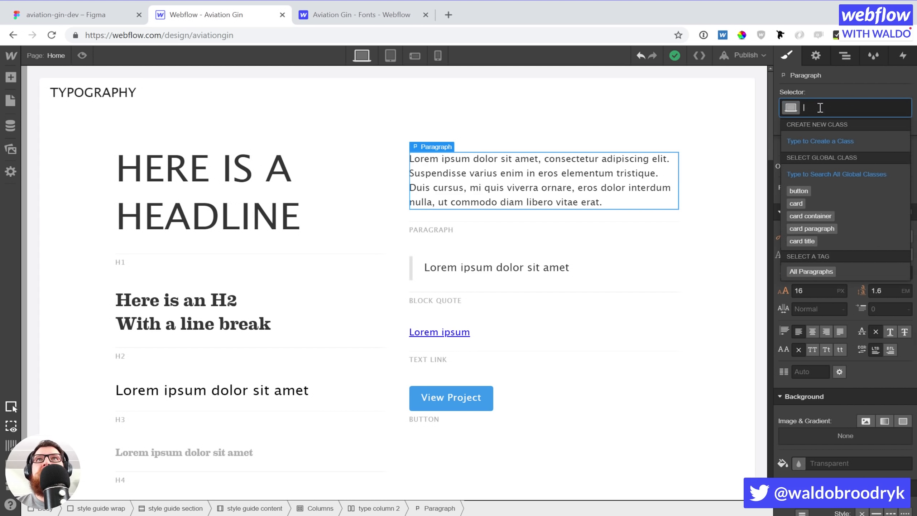
left_click(829, 271)
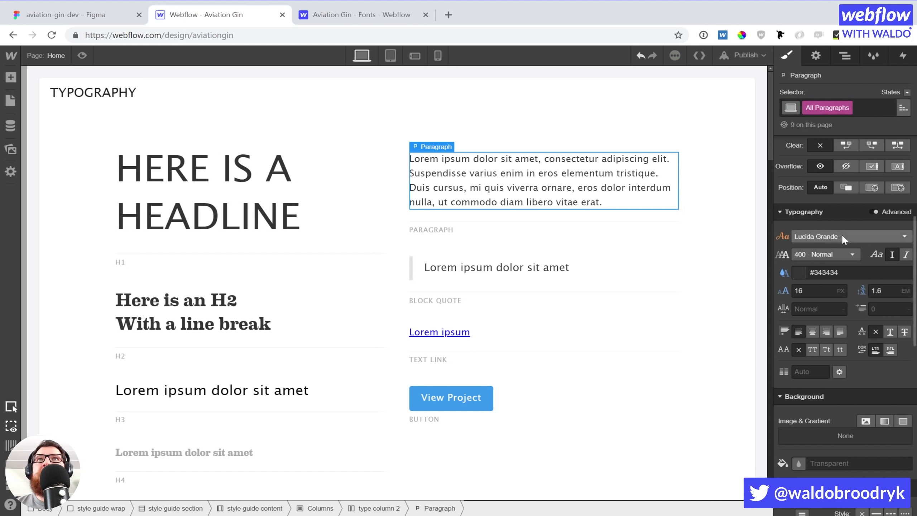
scroll(841, 234, "up", 3)
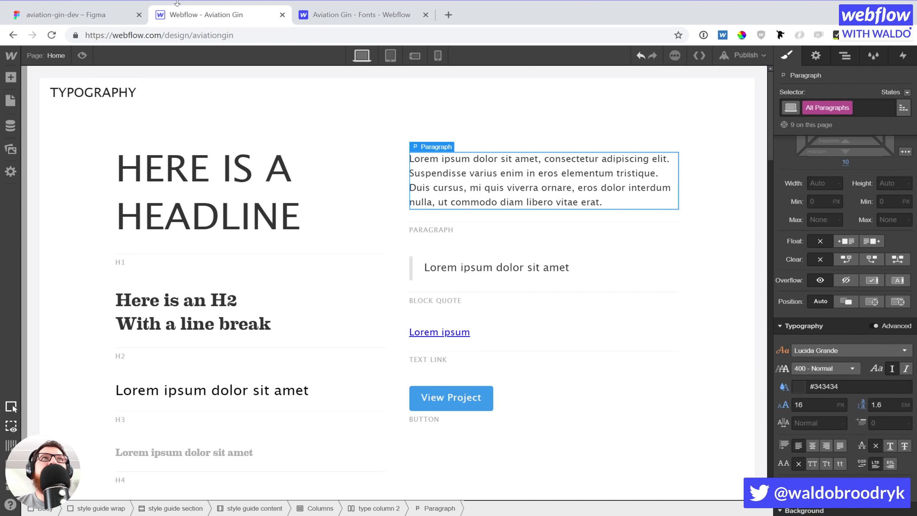
Switch to Figma and inspect the text settings of the header's "Elevated, yet smoother" tagline above the Buy Now button.
left_click(37, 16)
scroll(353, 333, "up", 5)
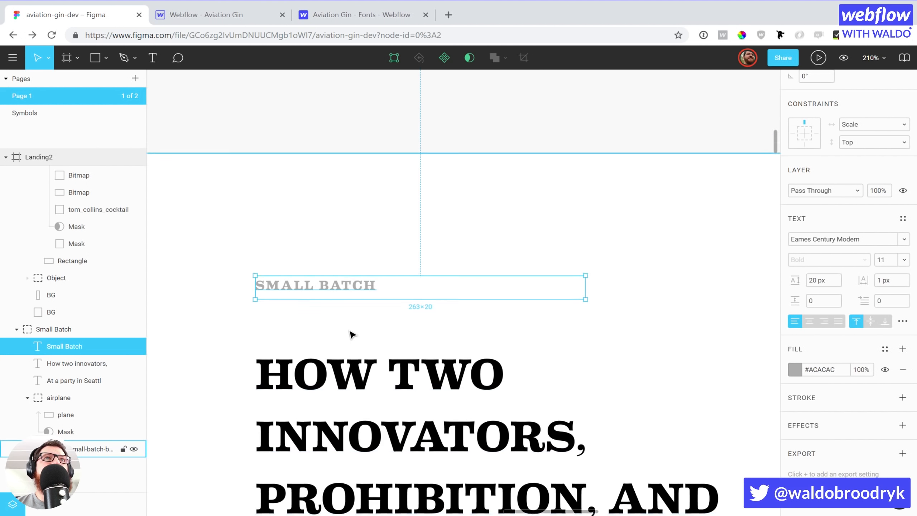
scroll(352, 333, "up", 5)
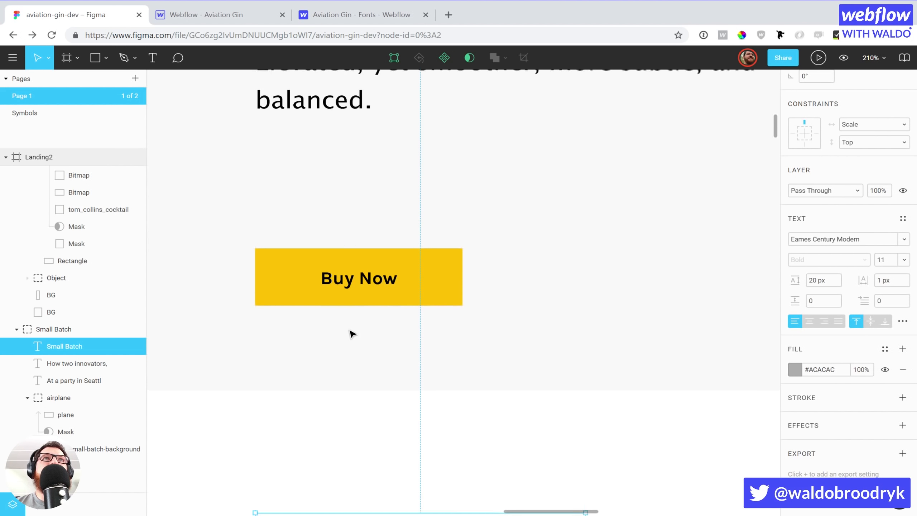
left_click(323, 156)
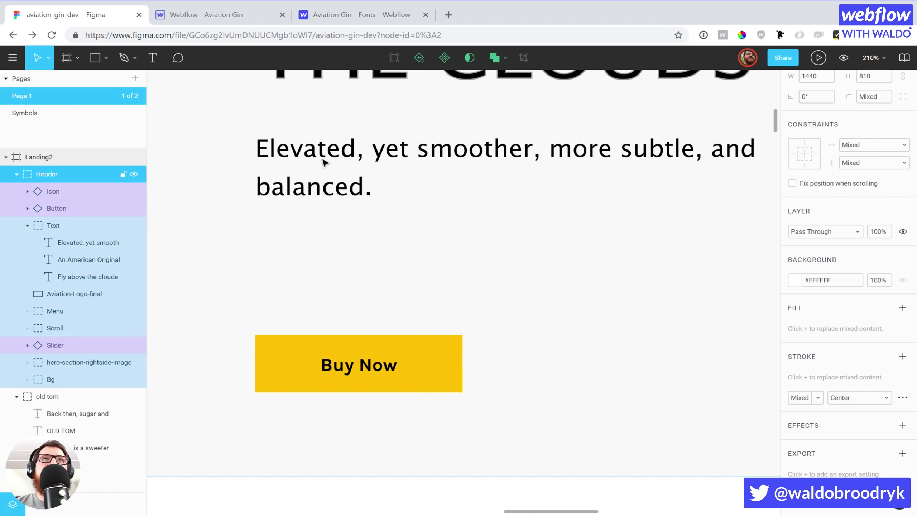
double_click(327, 154)
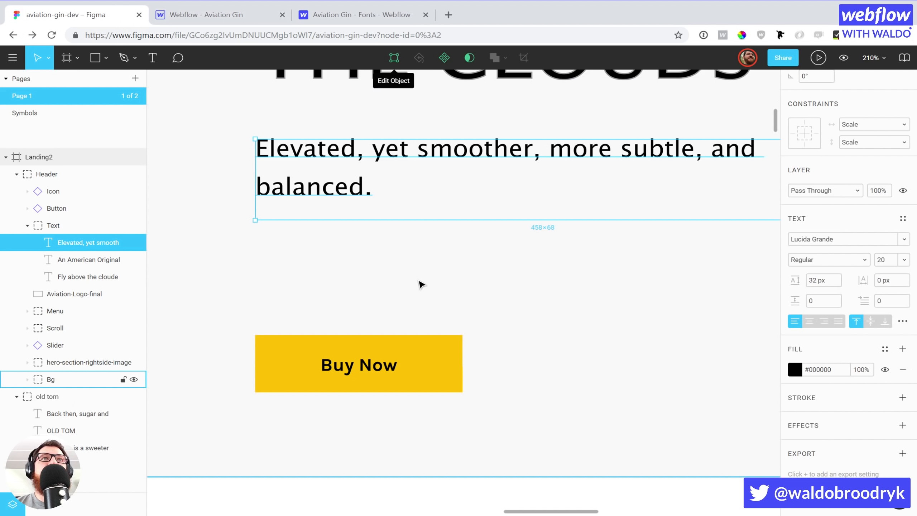
Inspect the text settings of the "At a party in Seattle" body paragraph in the Small Batch section.
scroll(421, 285, "down", 3)
scroll(421, 285, "down", 8)
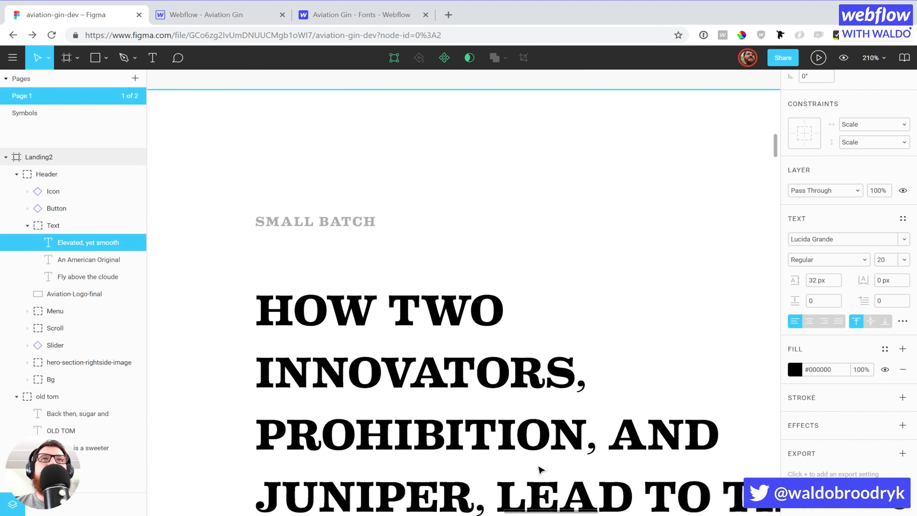
left_click_drag(552, 512, 623, 512)
left_click(596, 253)
double_click(596, 253)
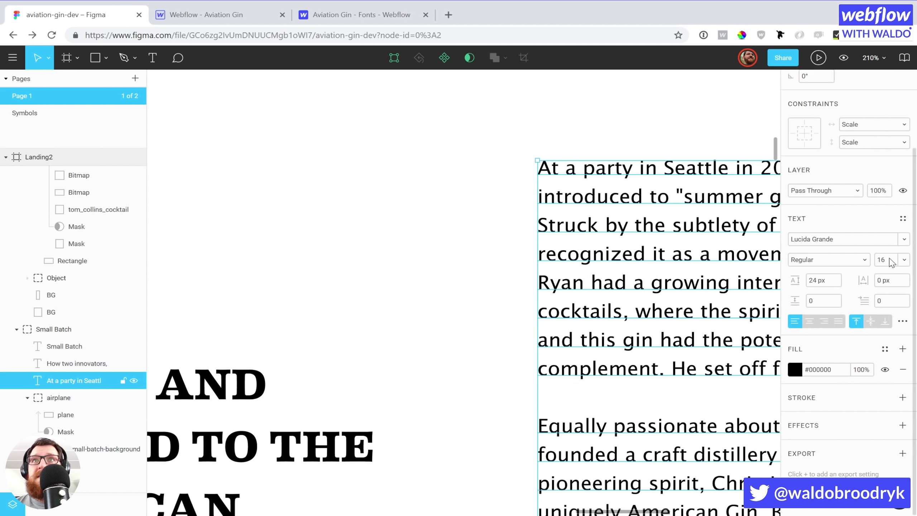
Switch to the Webflow designer, try a 24 px line height on All Paragraphs, and restore it to 1.6 em.
left_click(206, 16)
left_click(882, 404)
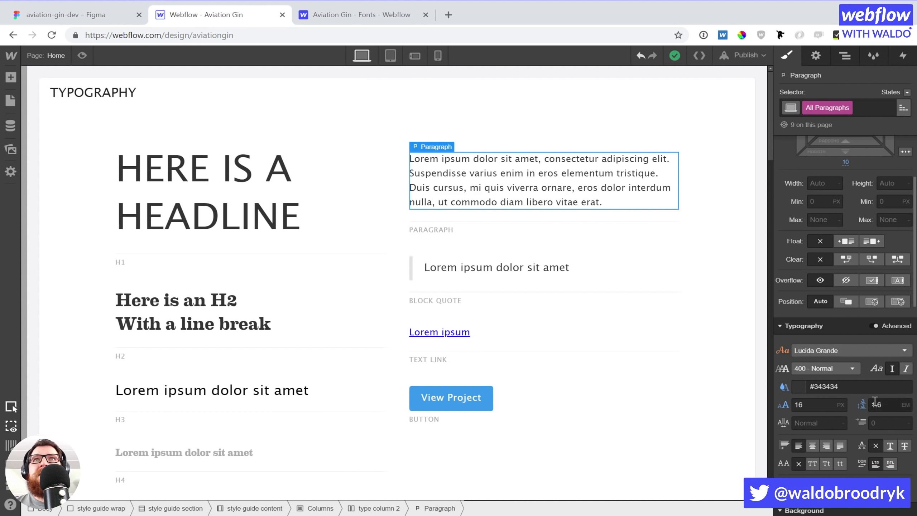
type("24px")
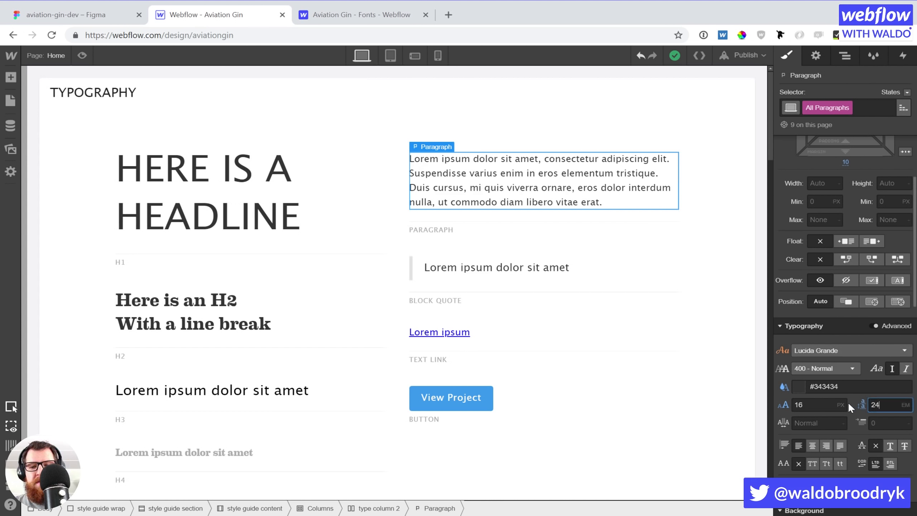
key("BackSpace")
key("BackSpace")
type("1.6")
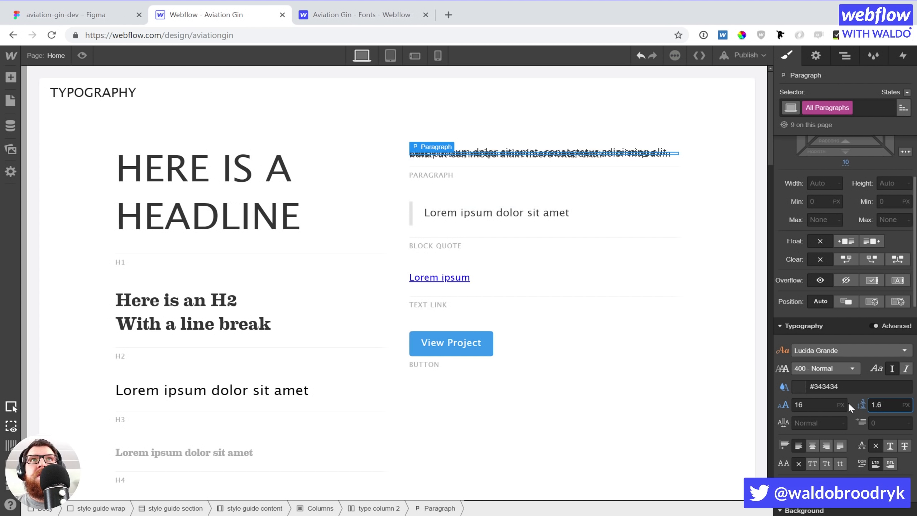
type("em")
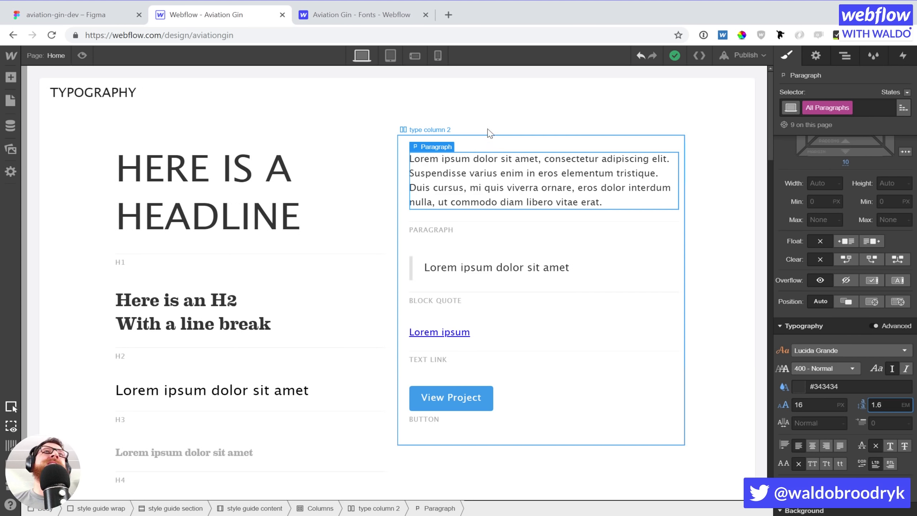
Switch to the Figma design and inspect the font, weight, size and line height of the Buy Now button's text.
left_click(116, 22)
scroll(462, 272, "down", 2)
scroll(359, 301, "up", 2)
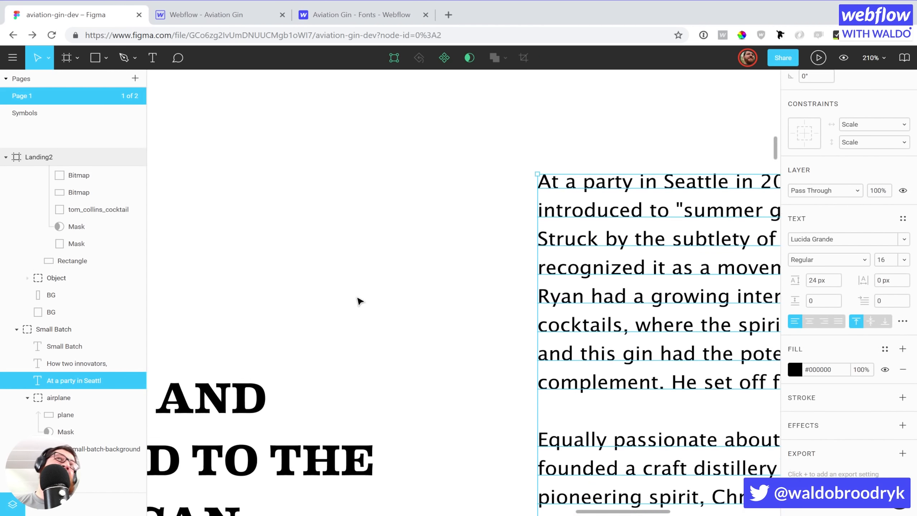
scroll(360, 300, "up", 8)
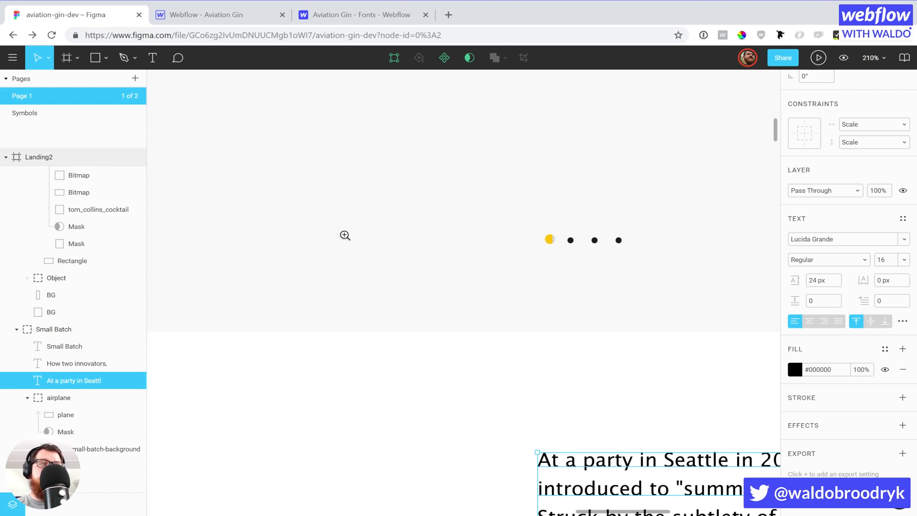
left_click(215, 211, "alt")
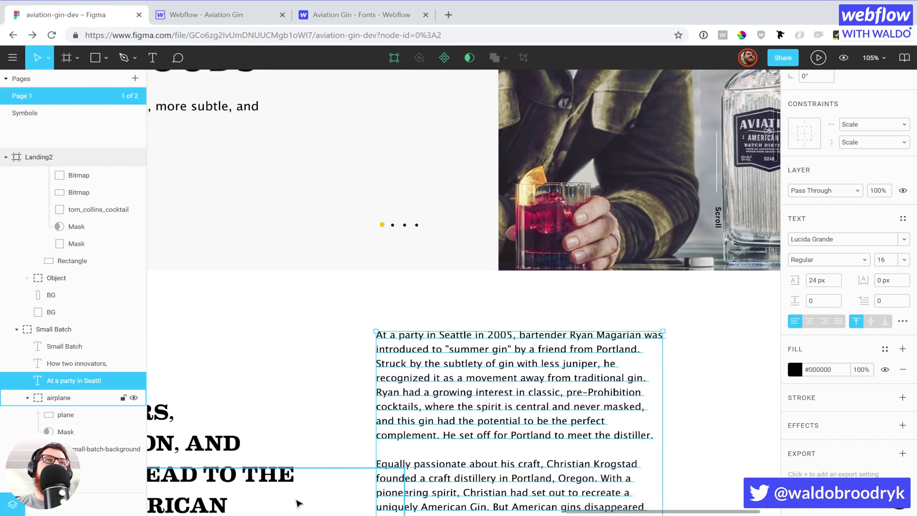
left_click_drag(690, 513, 589, 513)
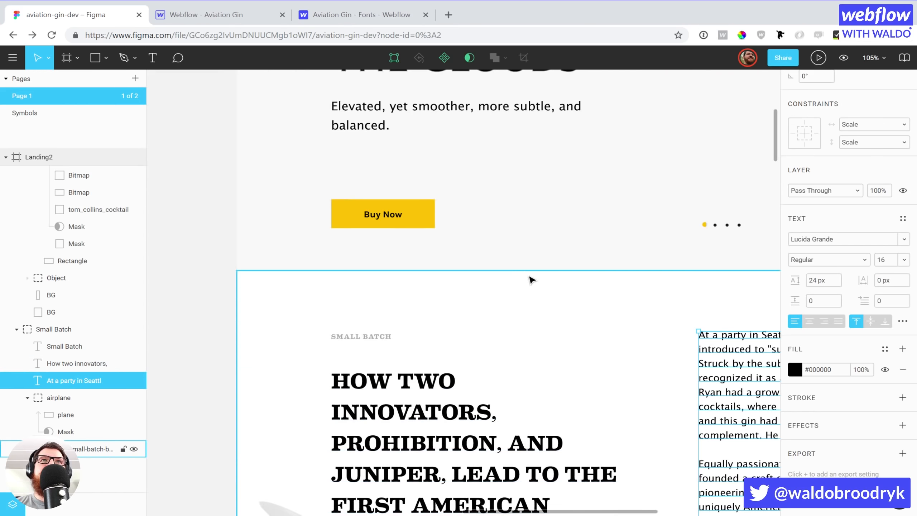
double_click(420, 224)
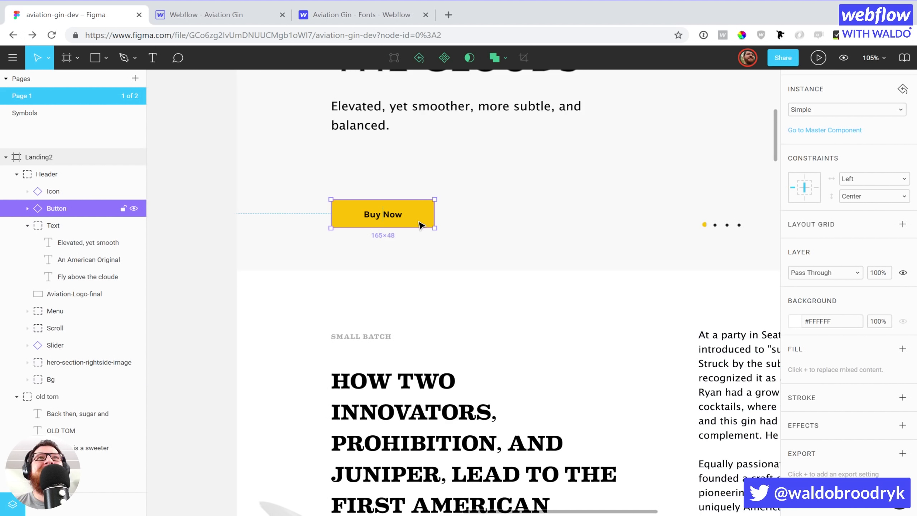
scroll(855, 246, "up", 4)
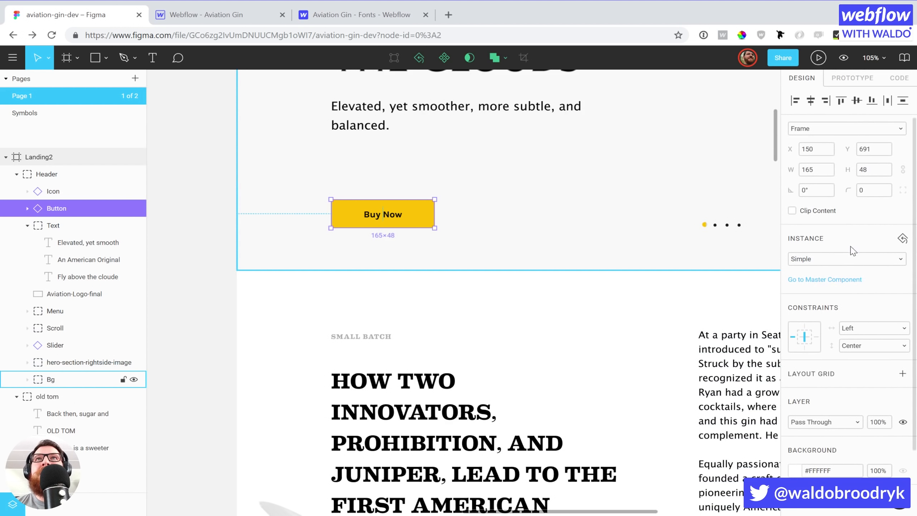
scroll(834, 279, "down", 4)
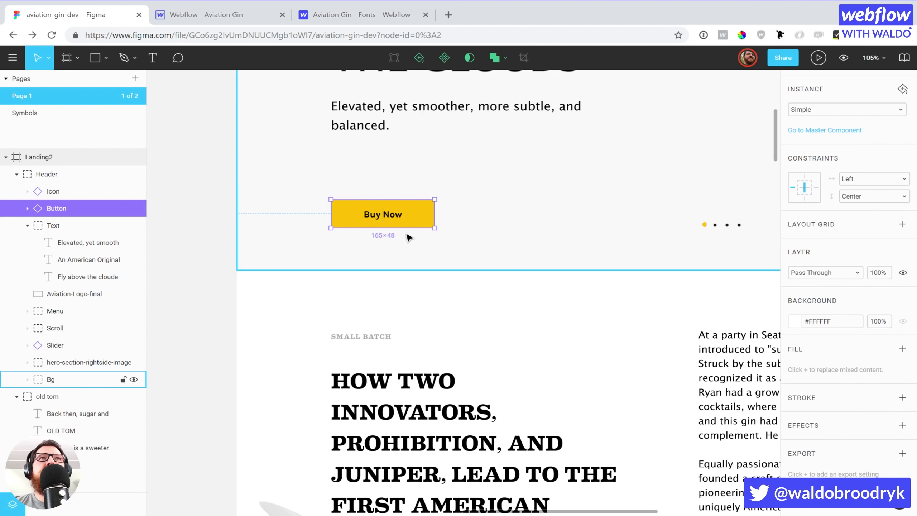
double_click(396, 216)
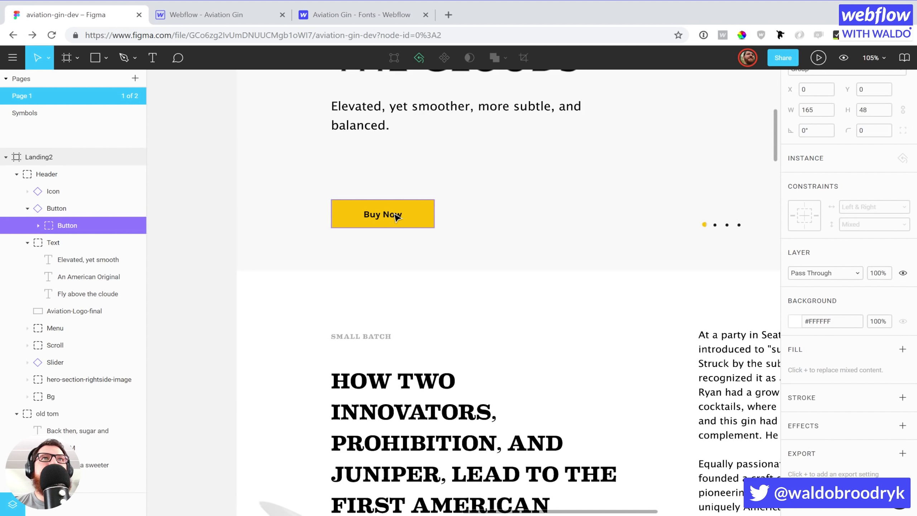
double_click(397, 215)
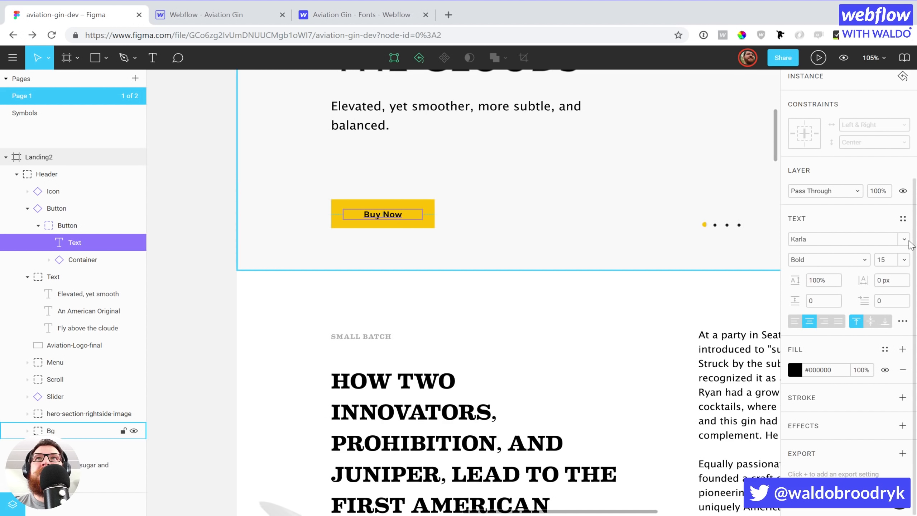
left_click(904, 239)
left_click(908, 245)
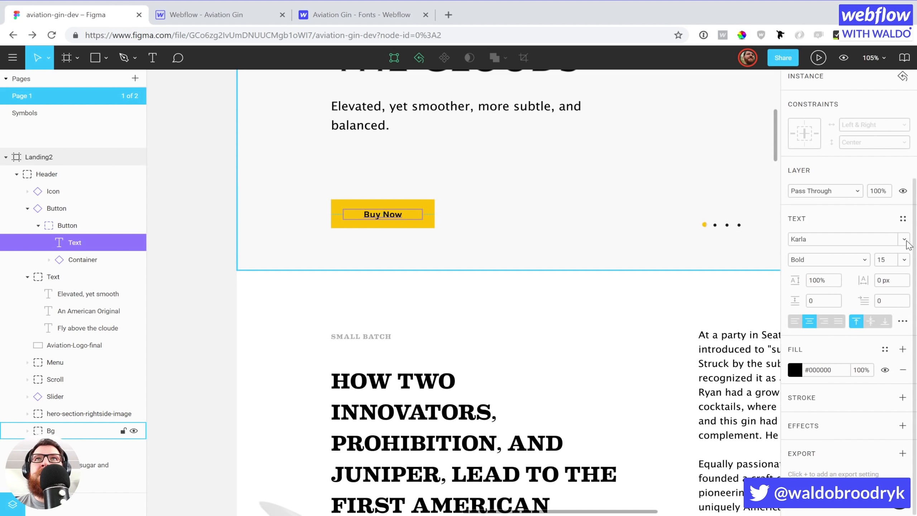
Return to the Webflow designer, target the All Links tag through the sample text link, and check the available fonts for Karla.
left_click(255, 17)
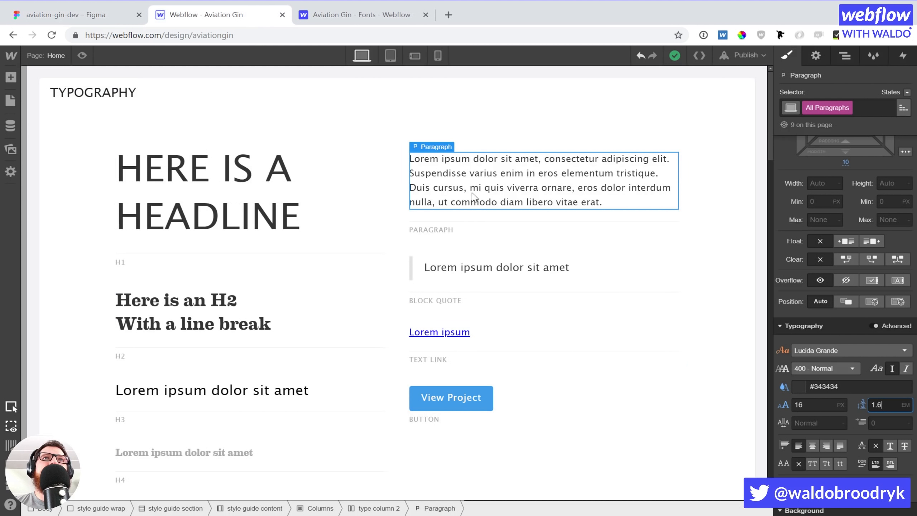
left_click(450, 330)
left_click(823, 107)
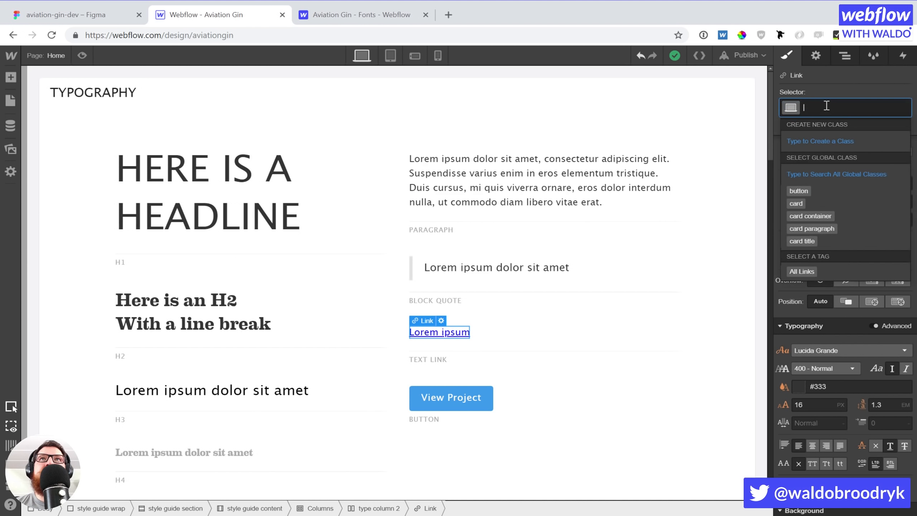
left_click(811, 271)
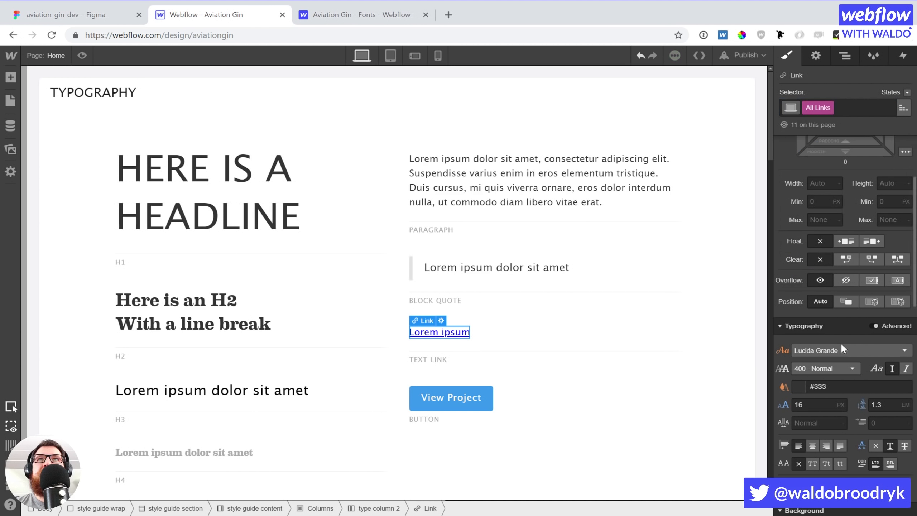
left_click(842, 350)
scroll(831, 442, "down", 1)
scroll(831, 443, "up", 3)
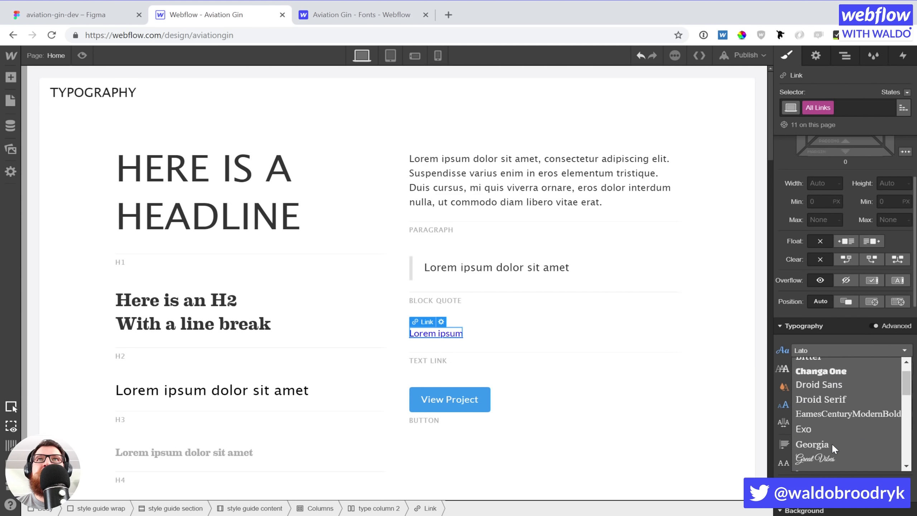
left_click(819, 345)
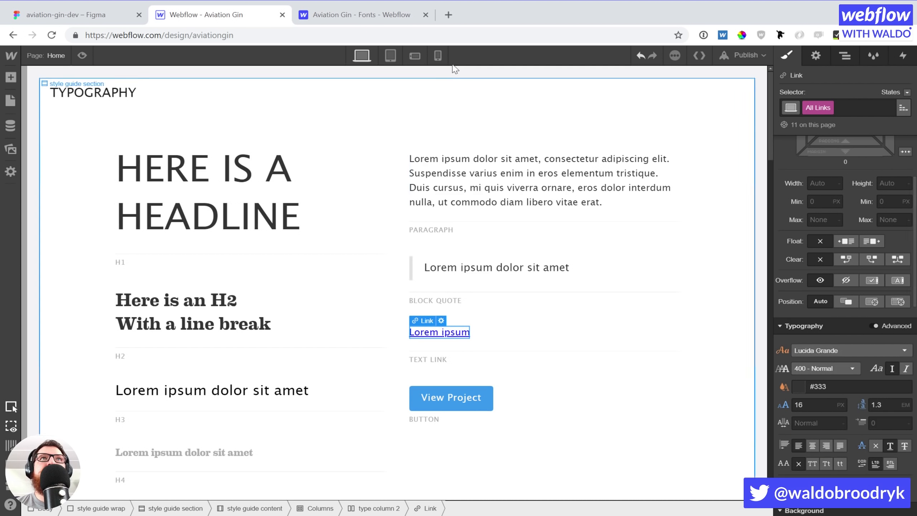
In the project's font settings, add the Google font Karla with the Regular and 700 variants and the latin script.
left_click(395, 17)
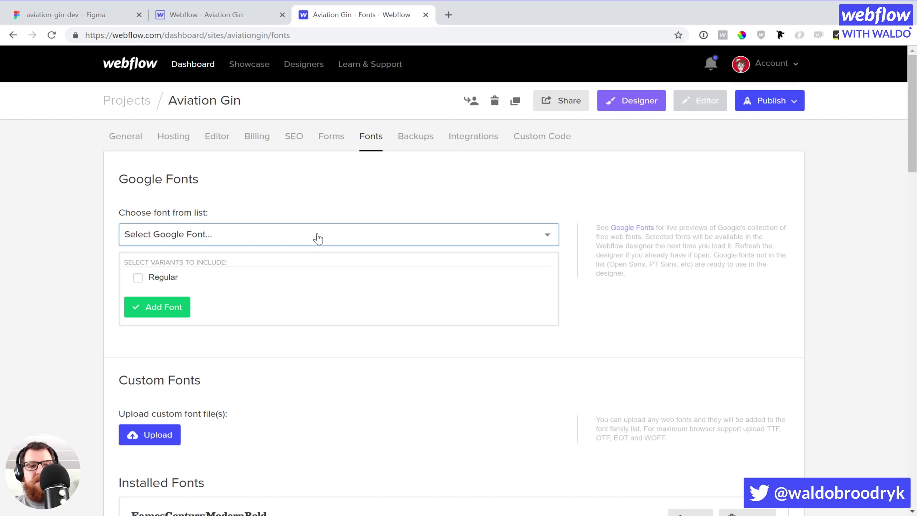
type("Kadwa")
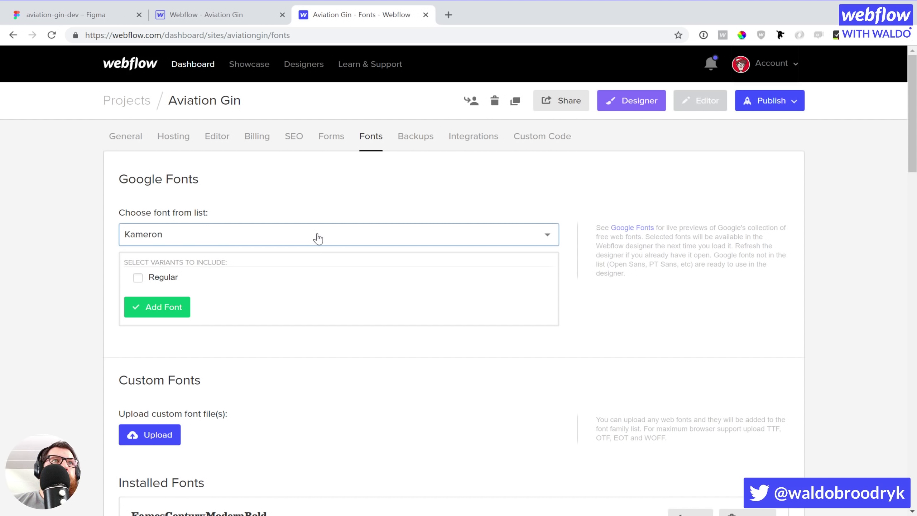
key("Down")
key("Down")
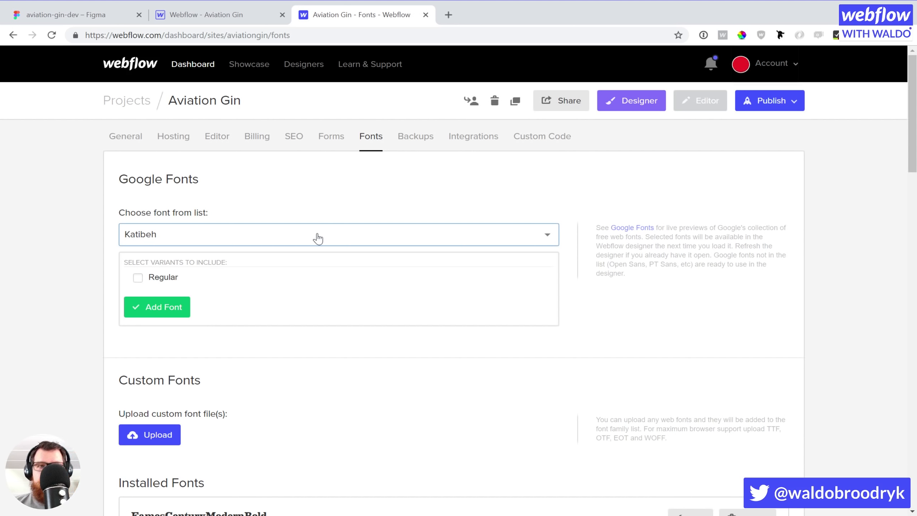
key("Up")
key("Up")
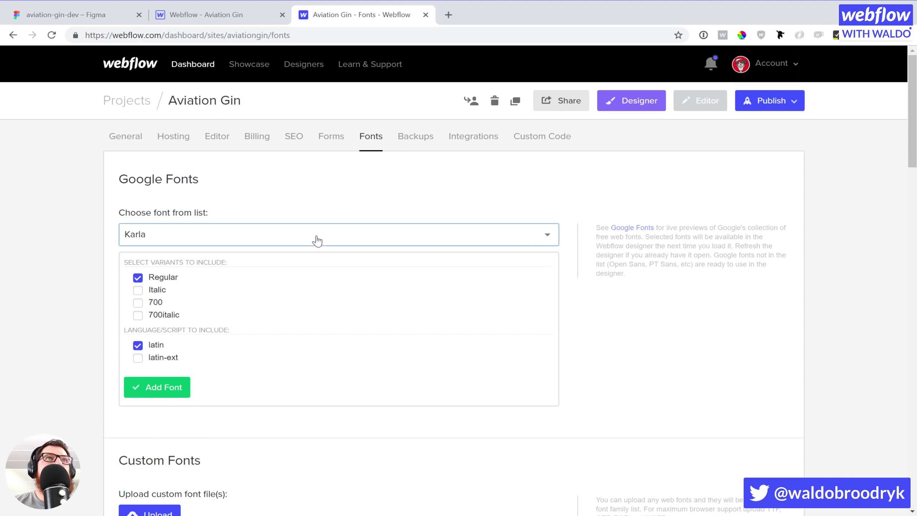
left_click(138, 302)
left_click(137, 278)
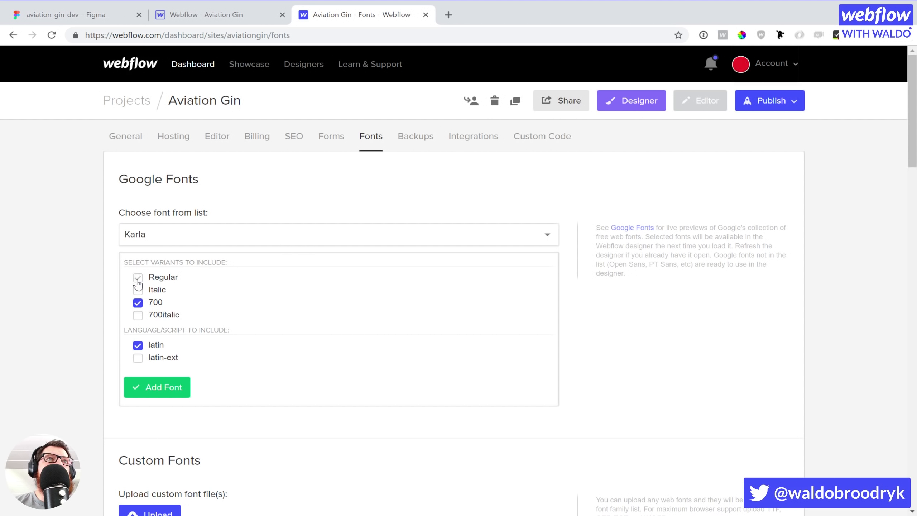
left_click(160, 386)
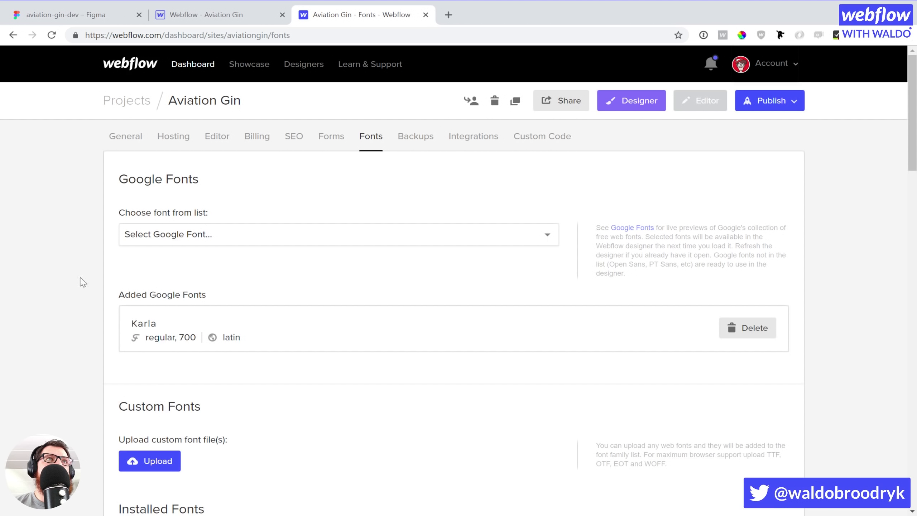
Reload the Webflow designer and set the font of the All Links tag to Karla.
left_click(176, 16)
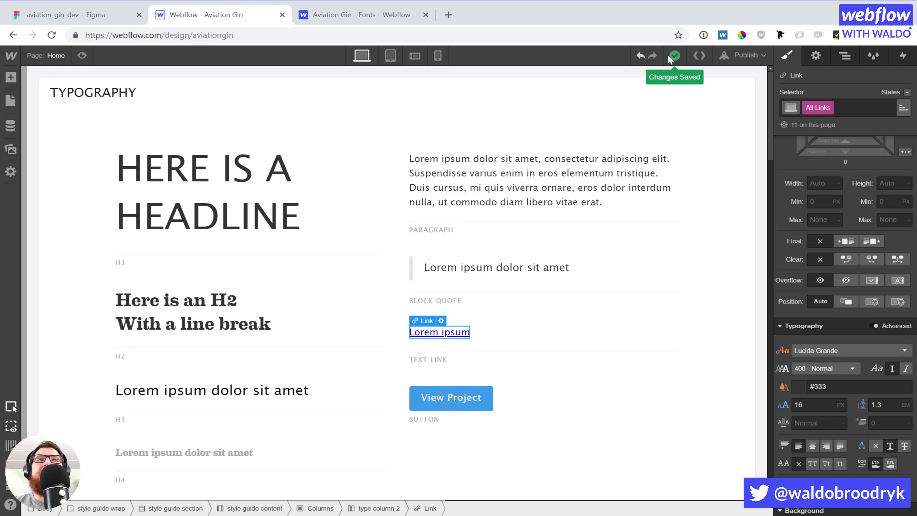
left_click(52, 35)
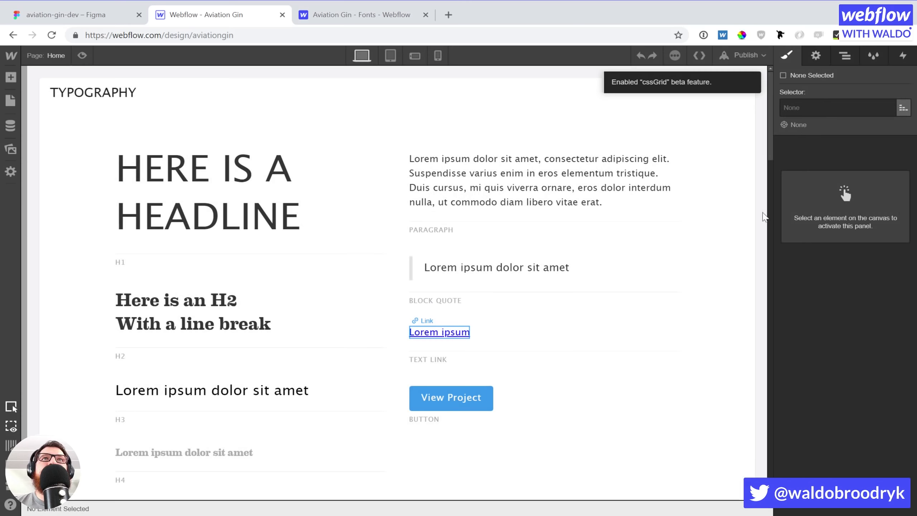
left_click(827, 109)
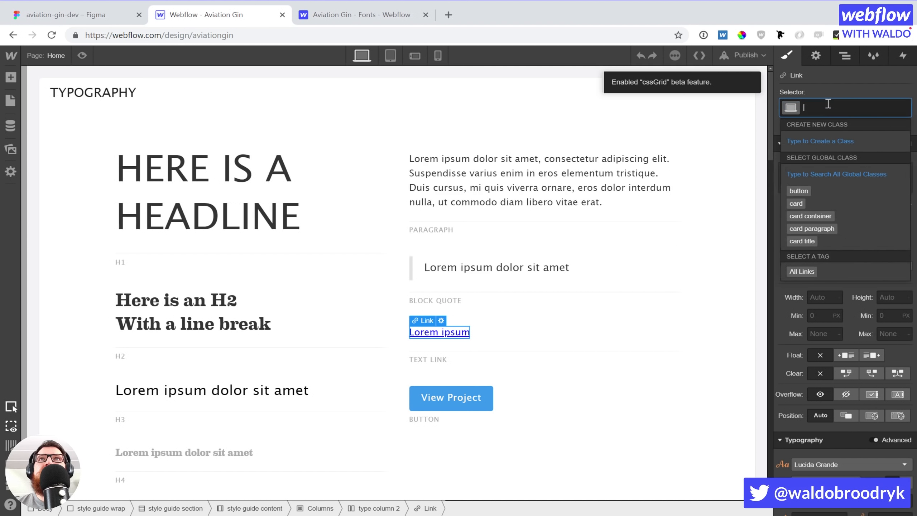
left_click(809, 271)
scroll(870, 300, "down", 5)
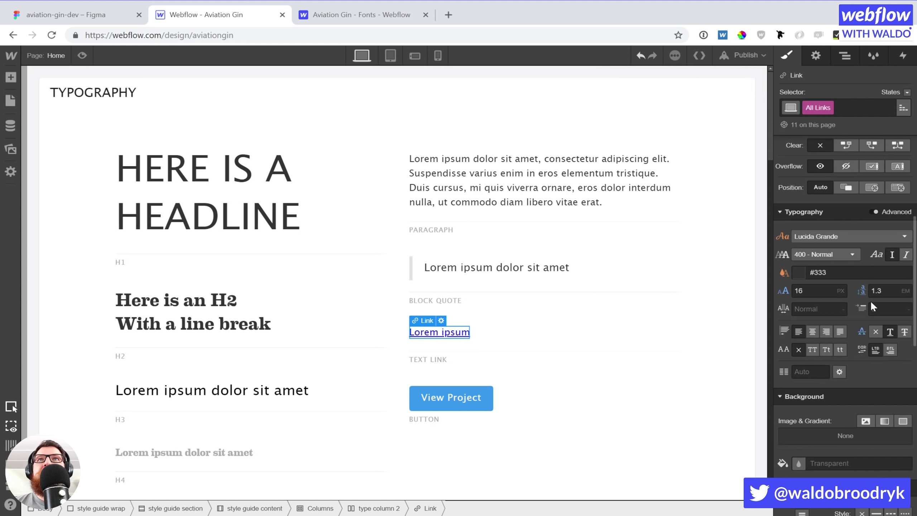
left_click(833, 236)
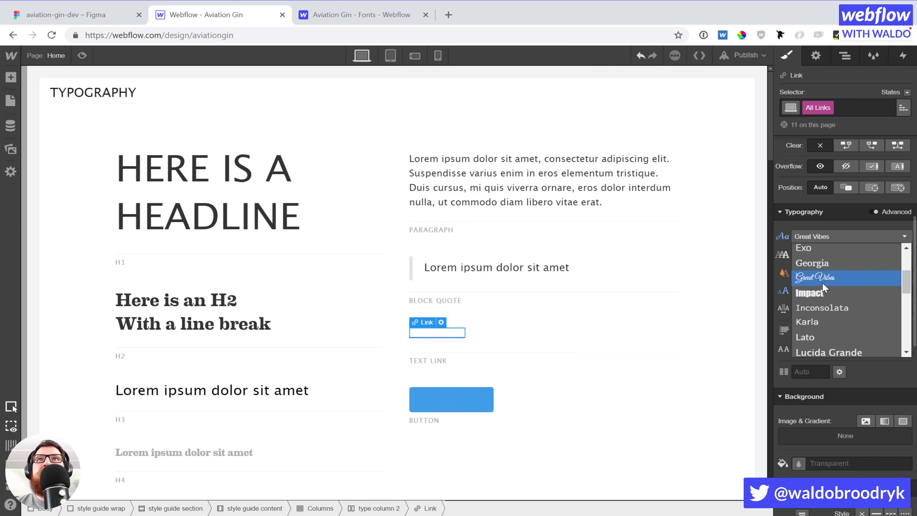
left_click(821, 321)
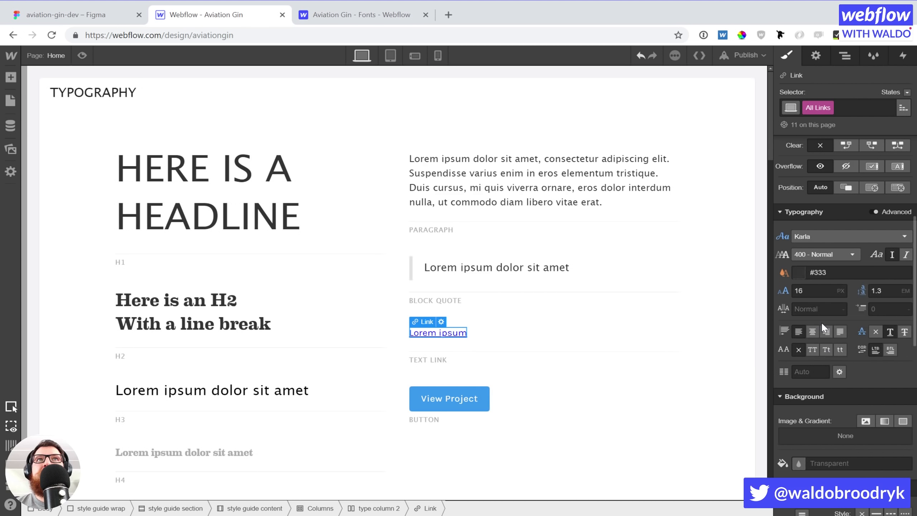
Set the All Links font size to 15 px and its weight to 700 - Bold.
left_click(825, 288)
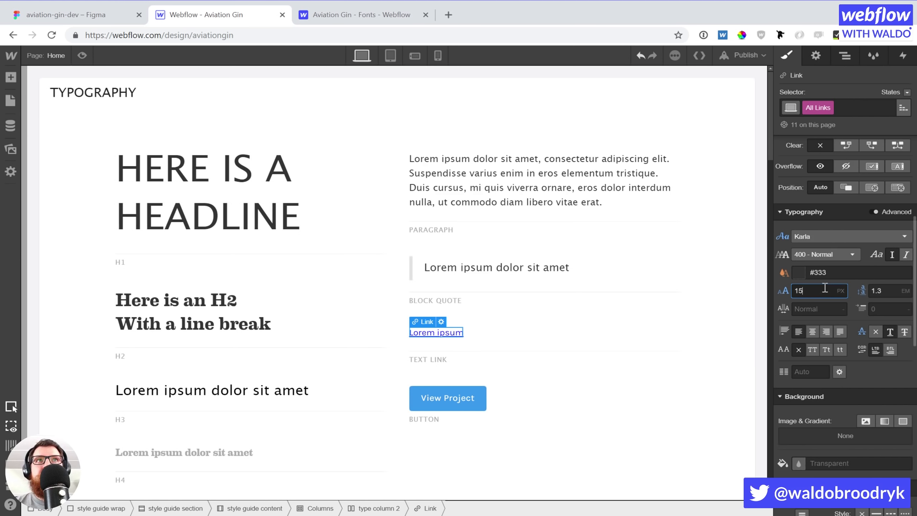
left_click(830, 253)
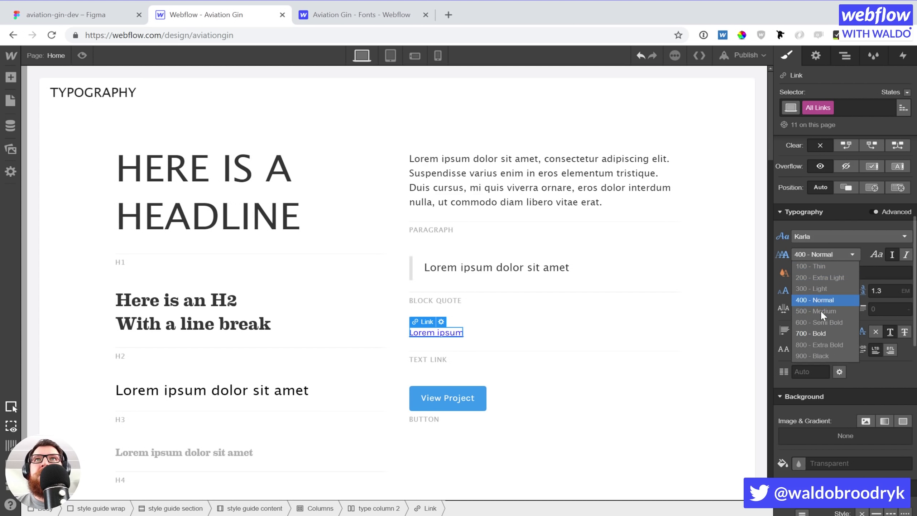
left_click(816, 330)
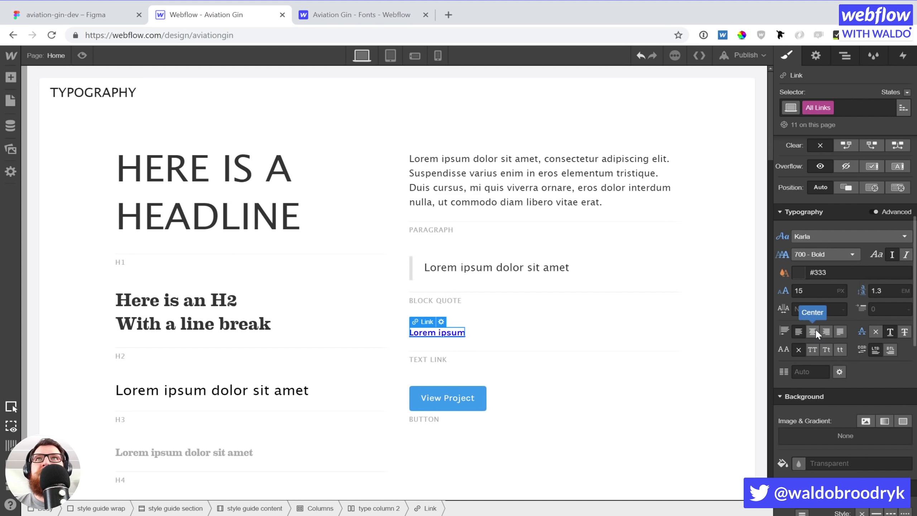
Set the All Links line height to 1 em and select the sample View Project button.
scroll(866, 339, "up", 2)
left_click(891, 350)
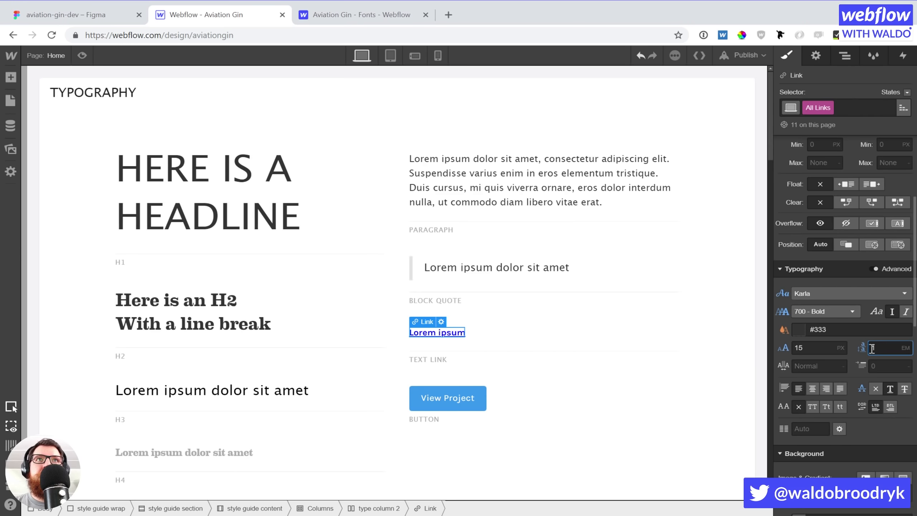
left_click(437, 410)
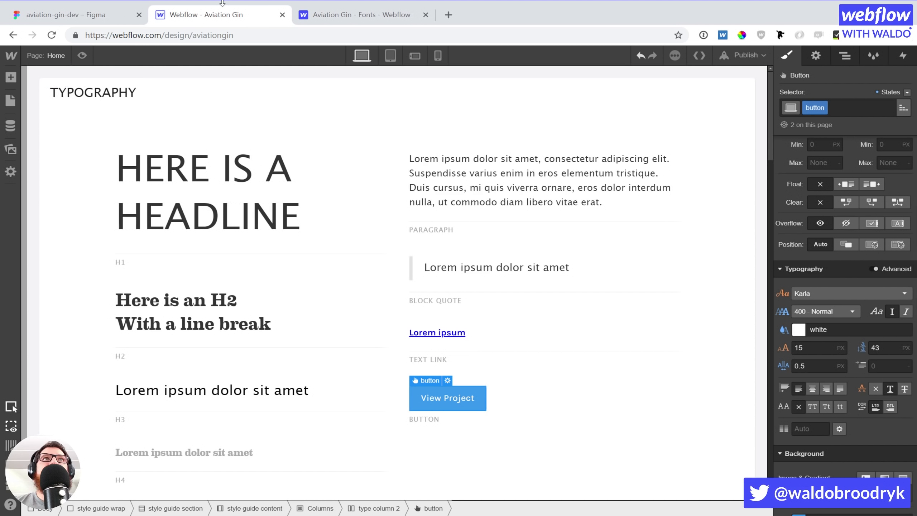
In the Figma design, expand the Buy Now button's Container layers and copy the #FFC001 fill of the Accent 1 layer.
left_click(74, 14)
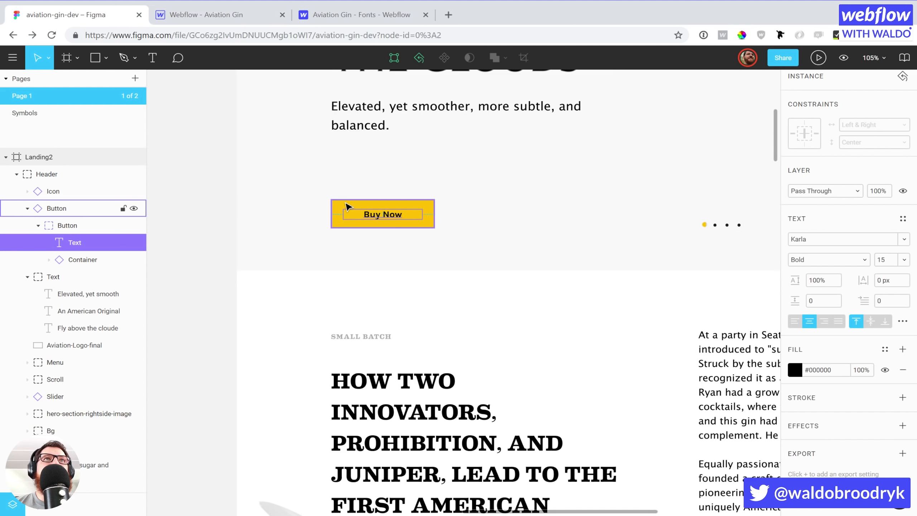
left_click(348, 207)
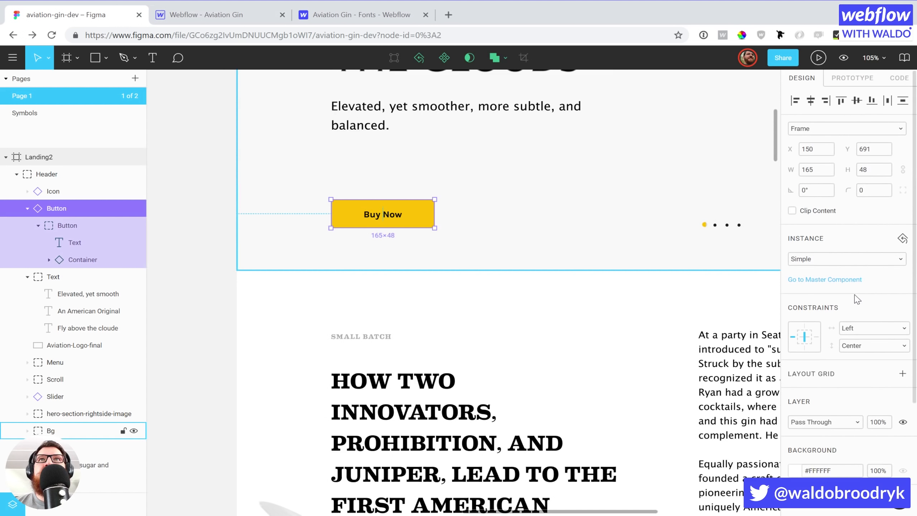
scroll(857, 299, "down", 4)
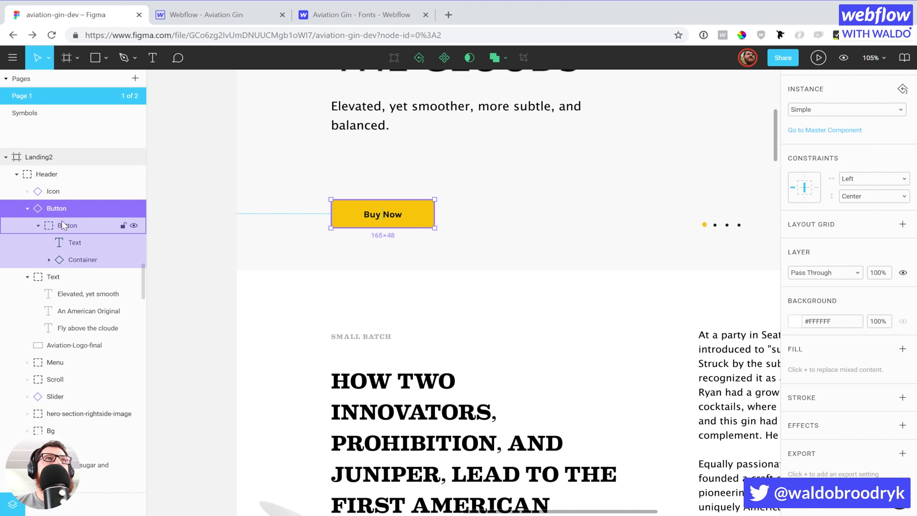
left_click(75, 259)
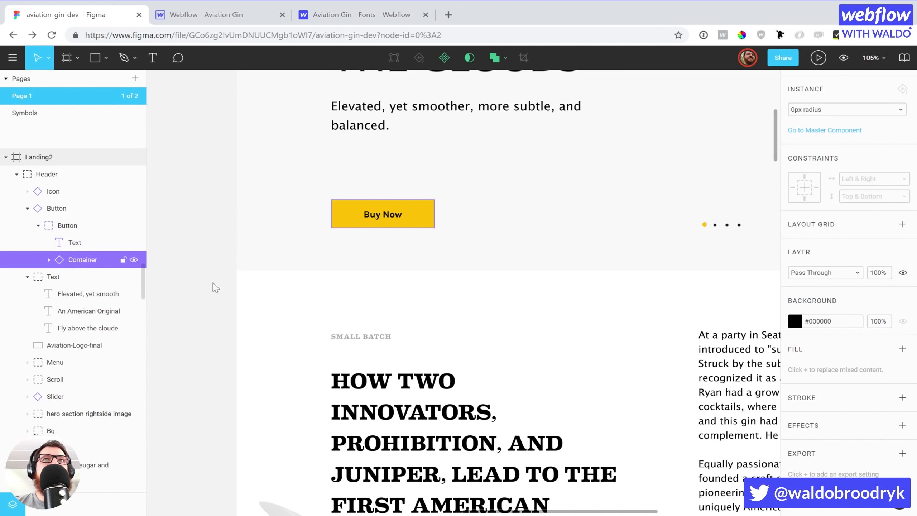
left_click(49, 260)
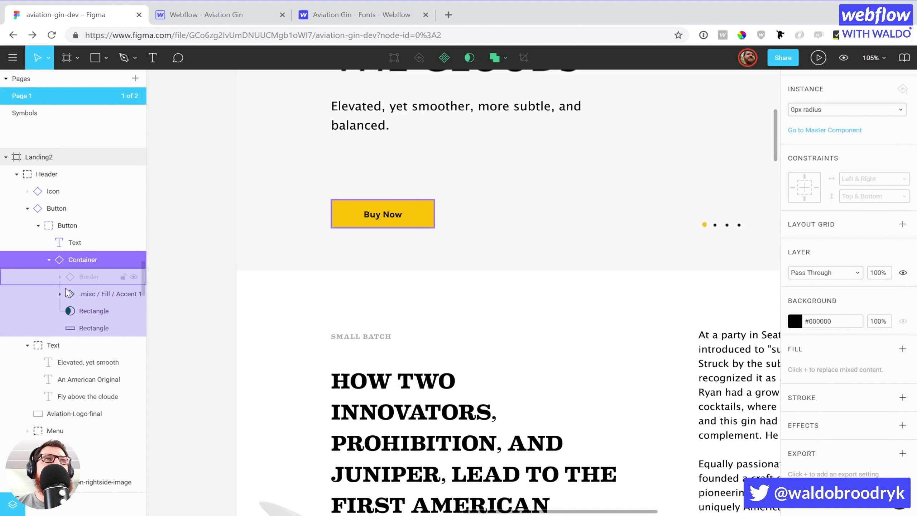
left_click(89, 329)
left_click(82, 312)
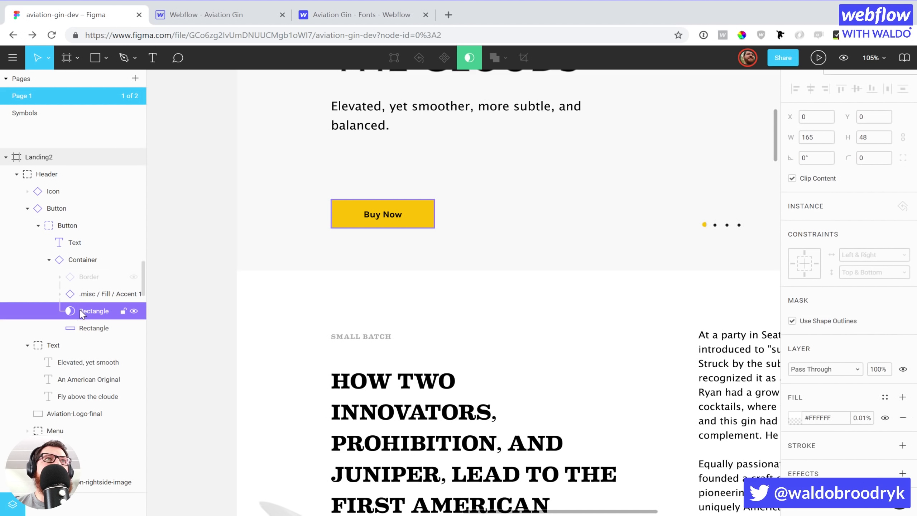
left_click(84, 294)
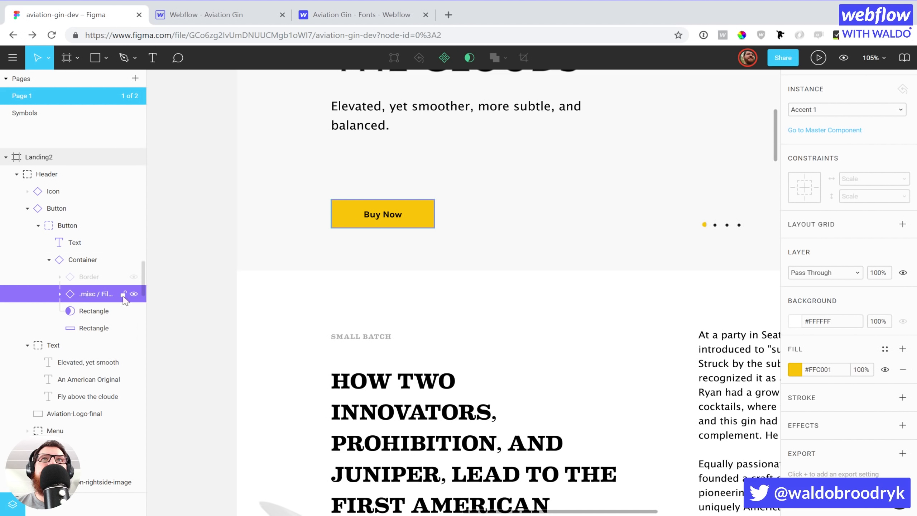
left_click(827, 370)
key("ctrl+c")
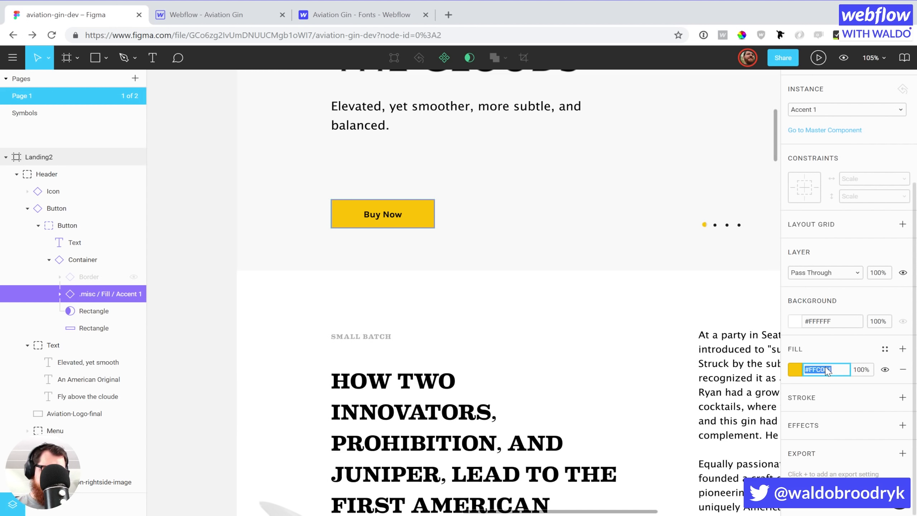
Return to the Webflow designer and set the button class's text color to black.
left_click(205, 15)
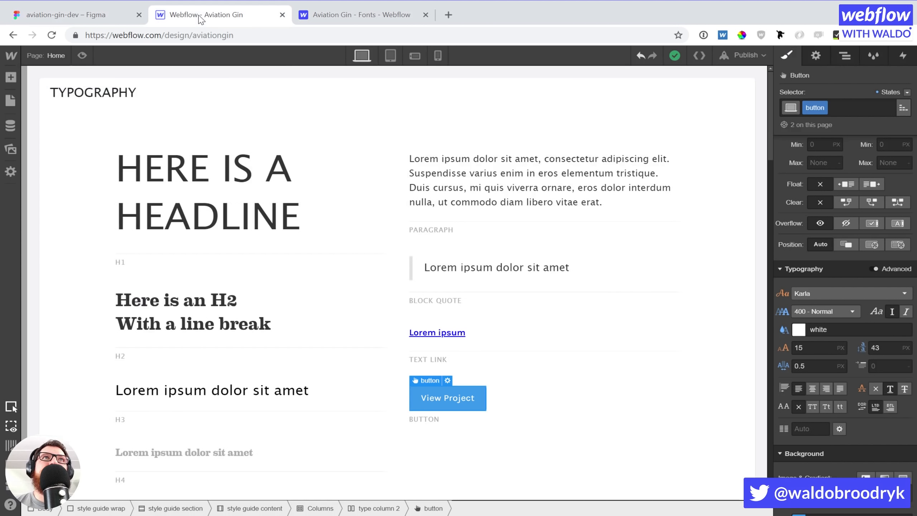
scroll(859, 370, "down", 5)
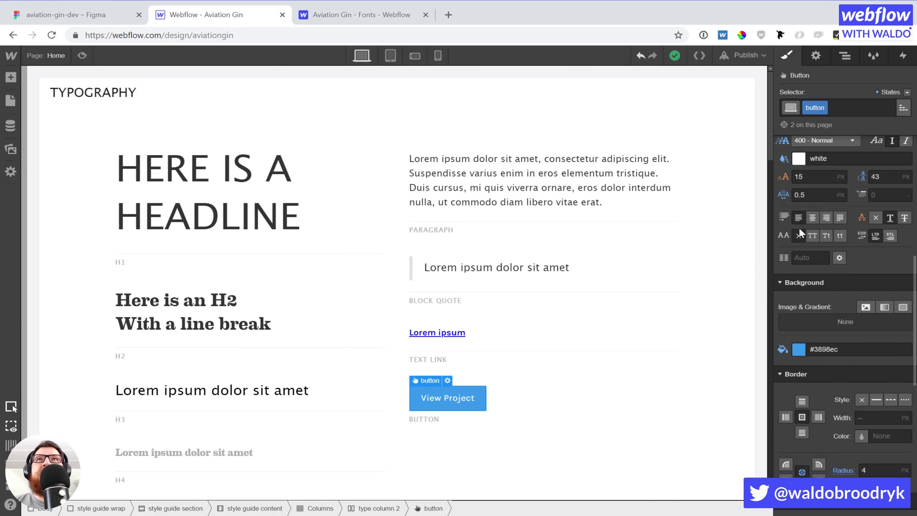
left_click(797, 160)
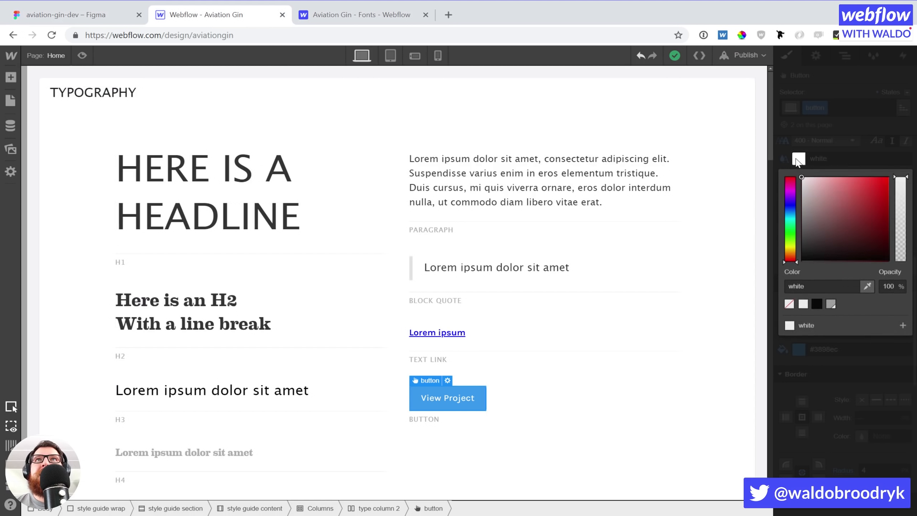
left_click(816, 305)
left_click(845, 146)
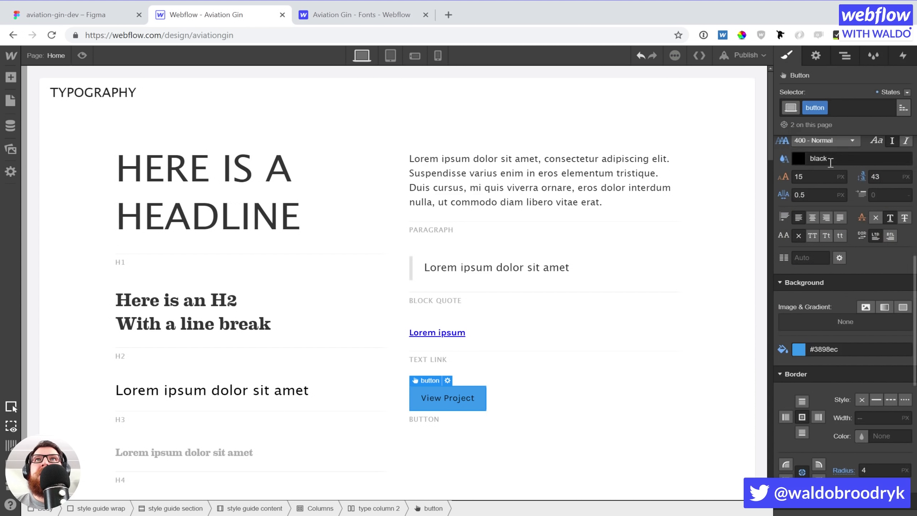
Set the button's font weight to 700 - Bold and reset its letter spacing to Normal.
scroll(828, 170, "up", 5)
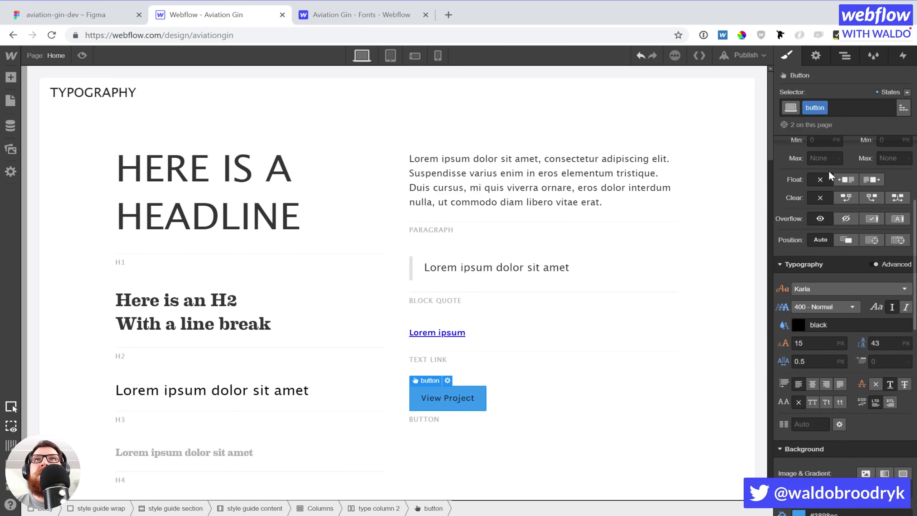
left_click(783, 313)
left_click(805, 329)
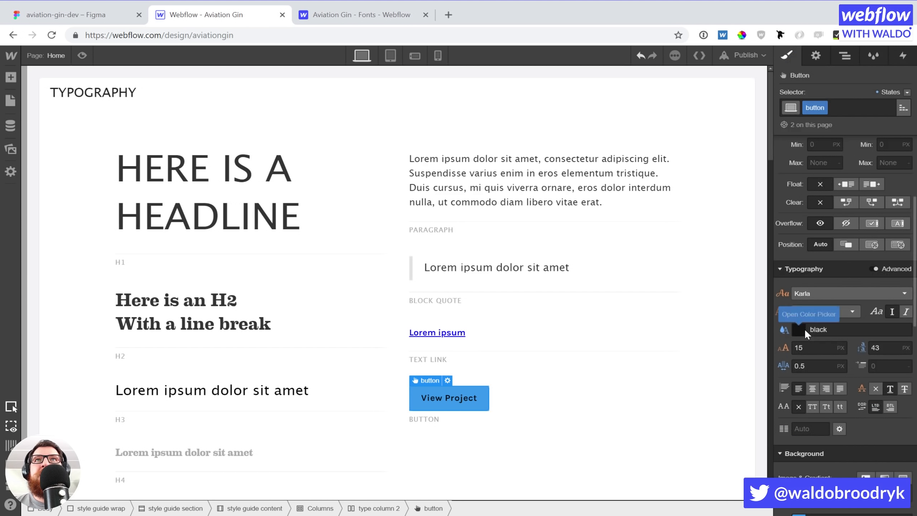
left_click(779, 362)
left_click(802, 384)
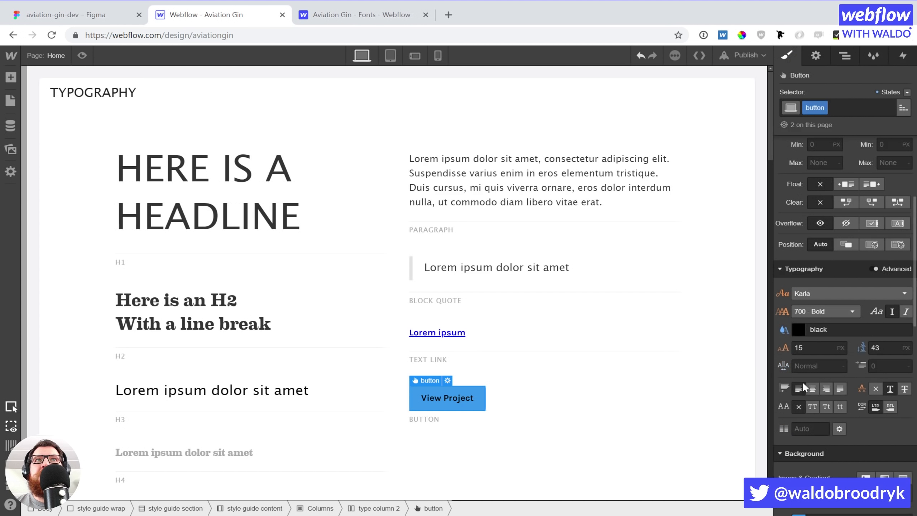
Paste the copied color #ffc001 as the button's background color.
scroll(809, 357, "down", 5)
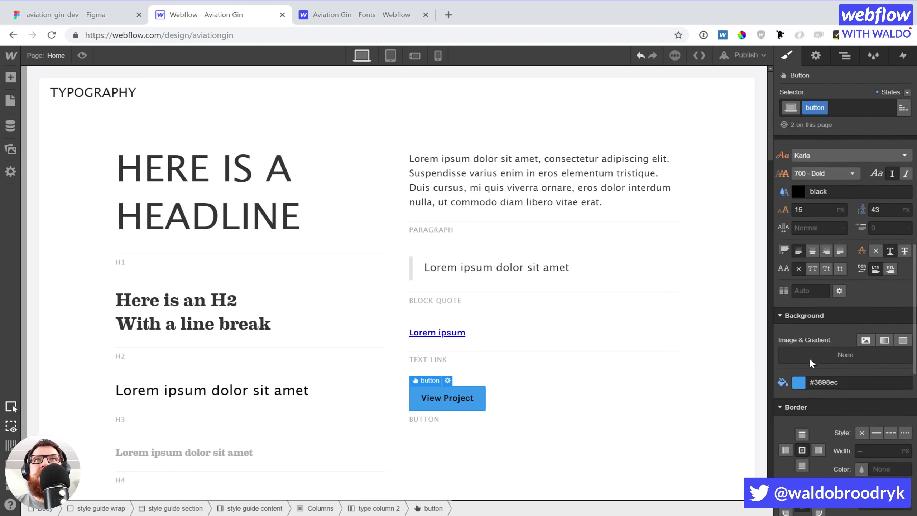
left_click(120, 10)
left_click(188, 15)
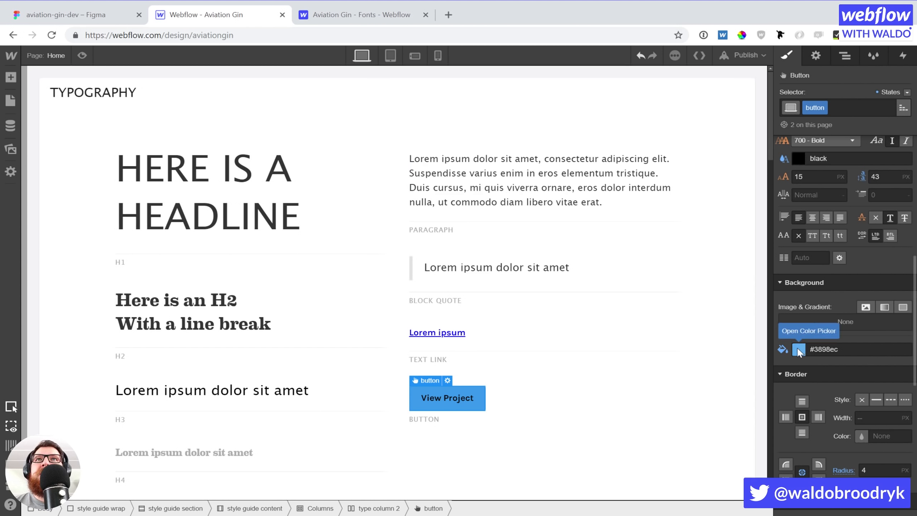
left_click(821, 350)
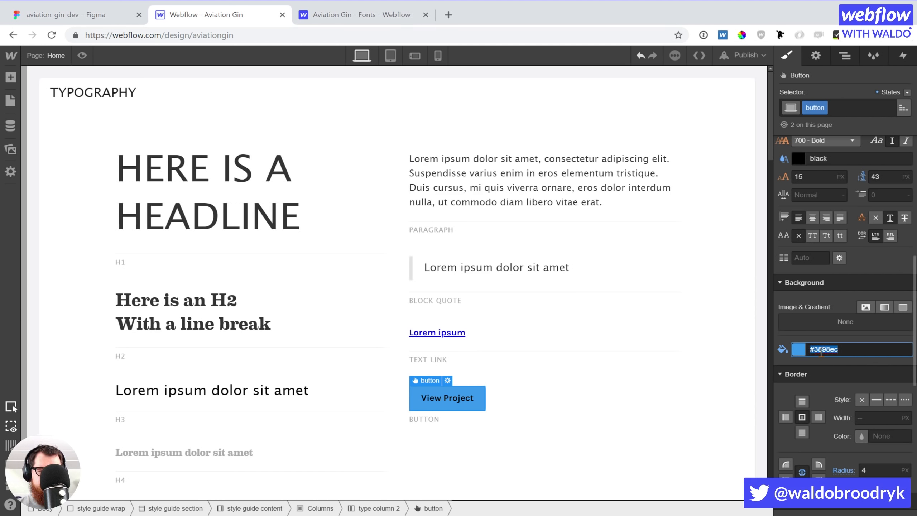
key("ctrl+v")
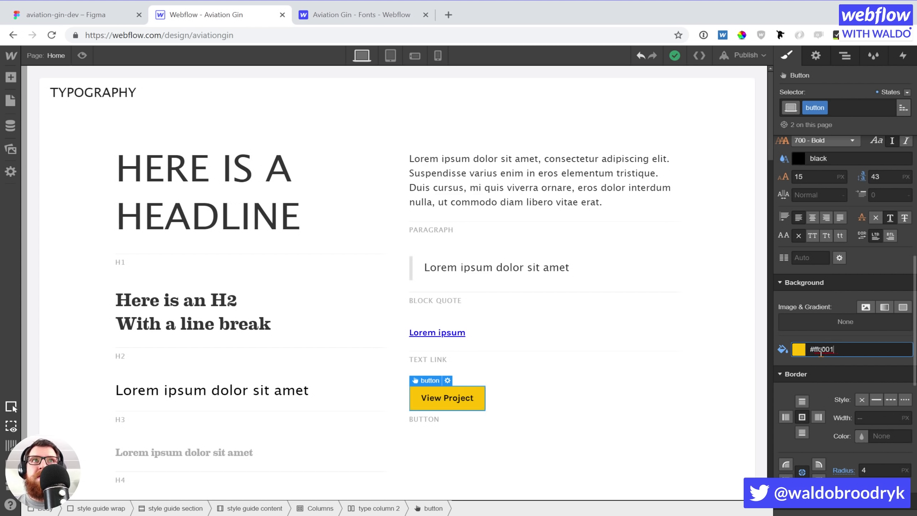
Save the button's background color as a global swatch named Gold.
left_click(798, 351)
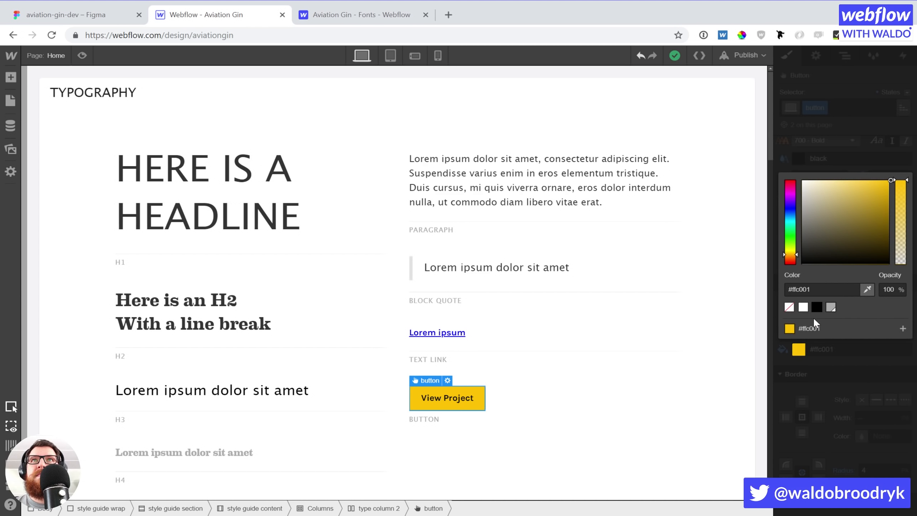
left_click(903, 328)
type("Gold")
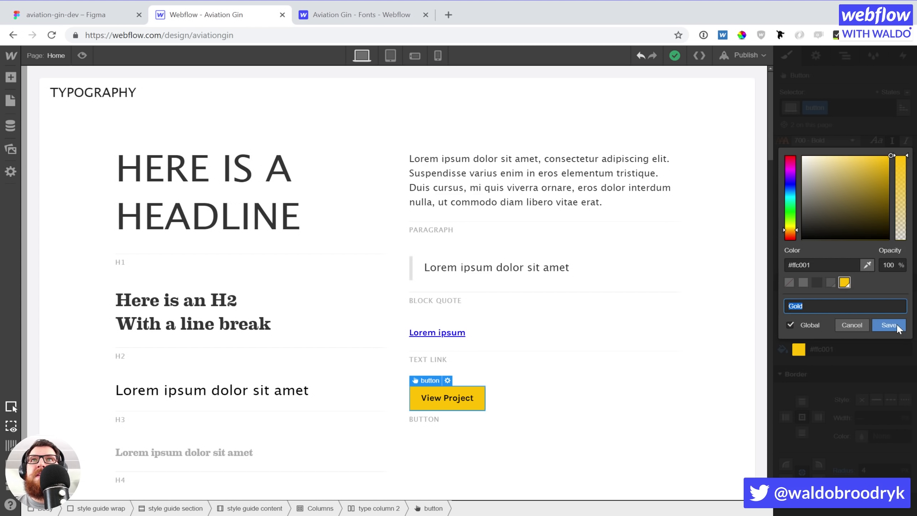
left_click(896, 323)
left_click(851, 376)
Reset the button's border radius so its corners have no rounding set.
scroll(851, 372, "down", 5)
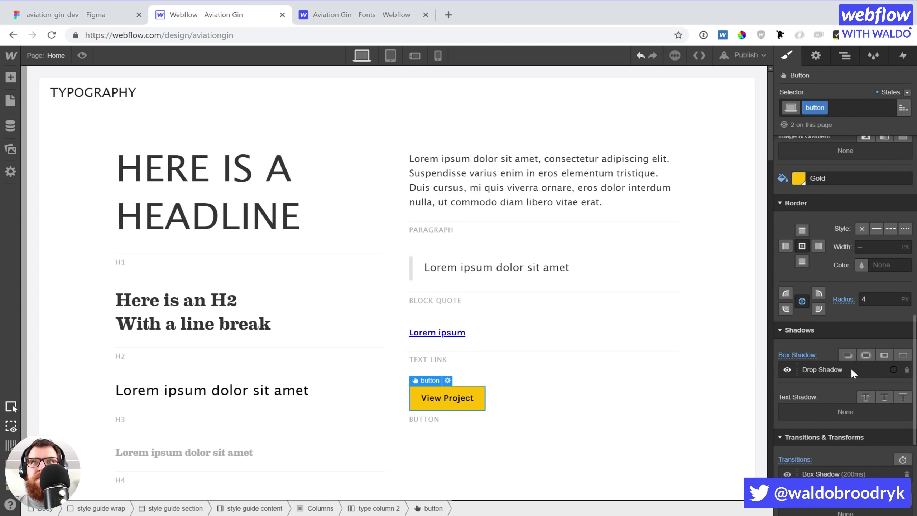
left_click(841, 299)
left_click(838, 315)
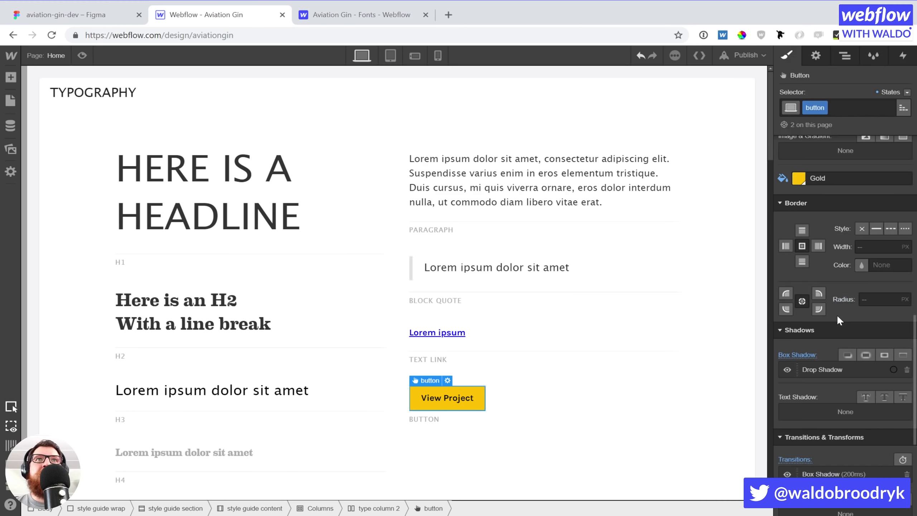
Switch to Figma and read the Buy Now button's width and height in its code properties.
left_click(82, 15)
left_click(214, 20)
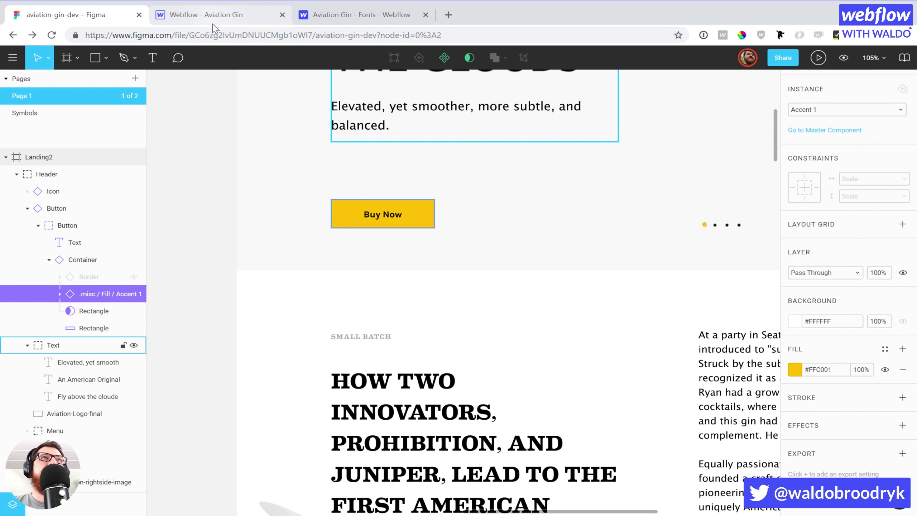
left_click(94, 15)
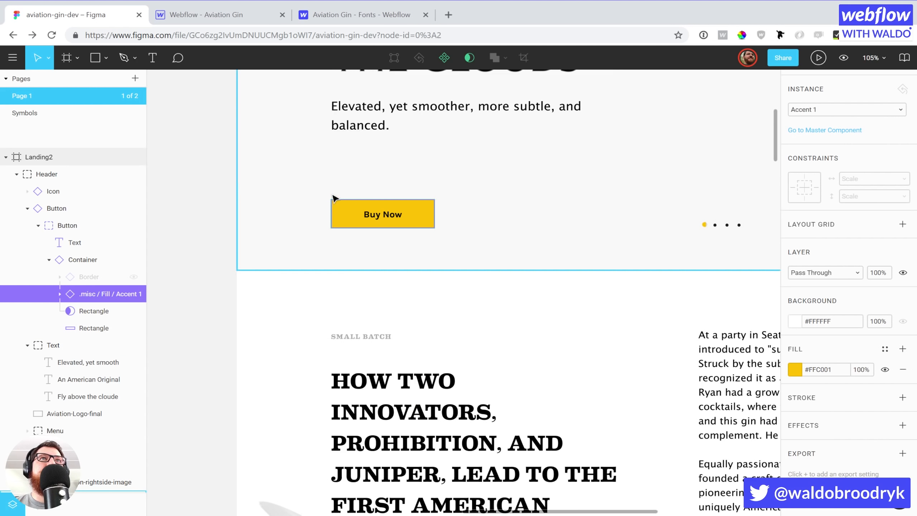
scroll(867, 122, "up", 4)
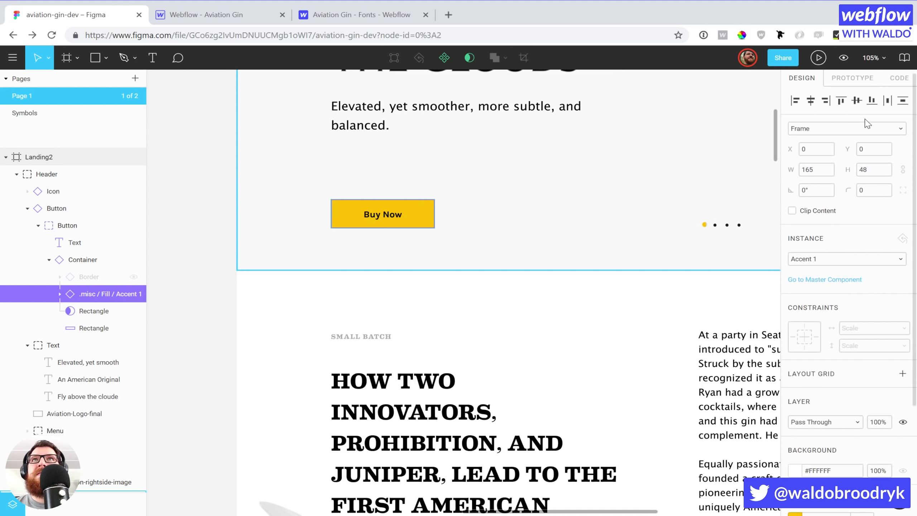
left_click(895, 79)
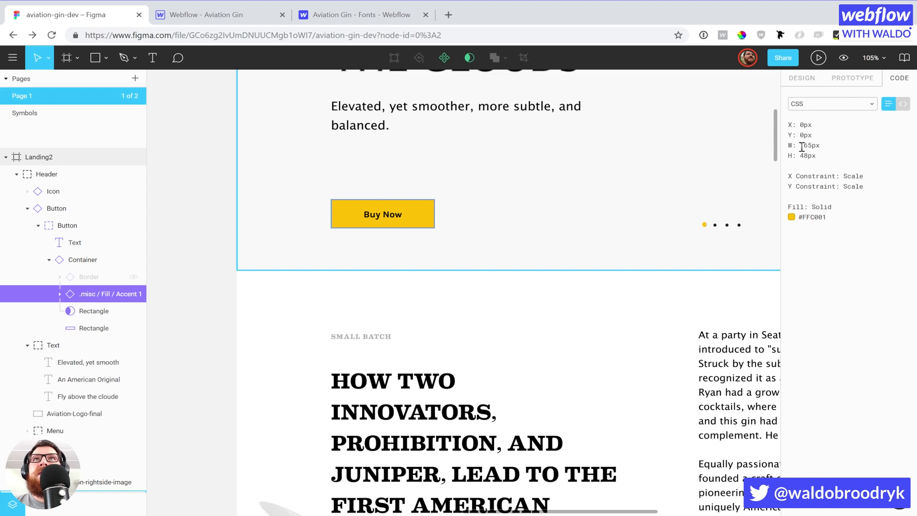
left_click_drag(801, 145, 812, 145)
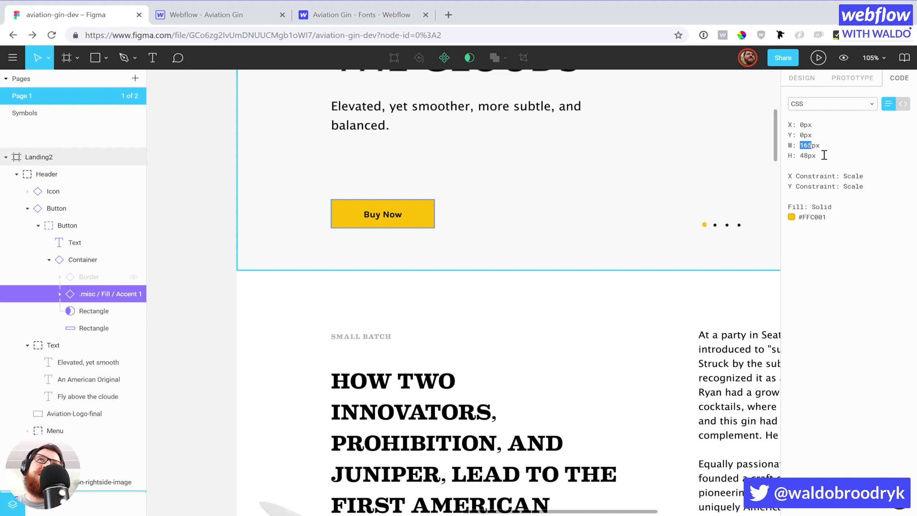
Switch back to Webflow and set the button's width to 165 px, matching the Figma button.
left_click(192, 16)
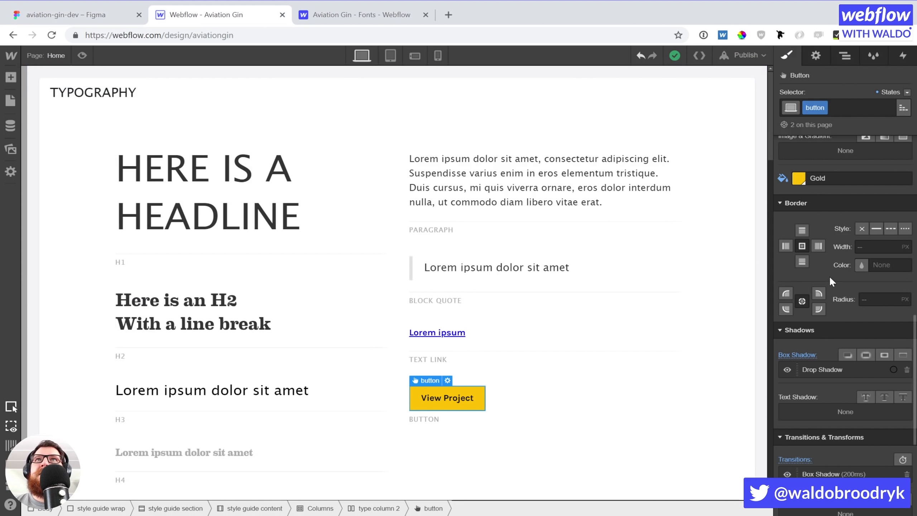
scroll(829, 275, "up", 3)
left_click(894, 297)
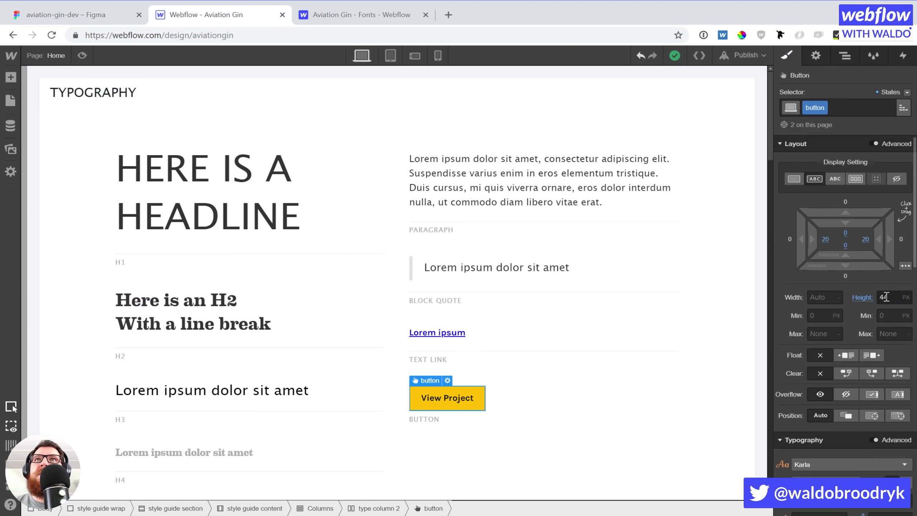
left_click(83, 15)
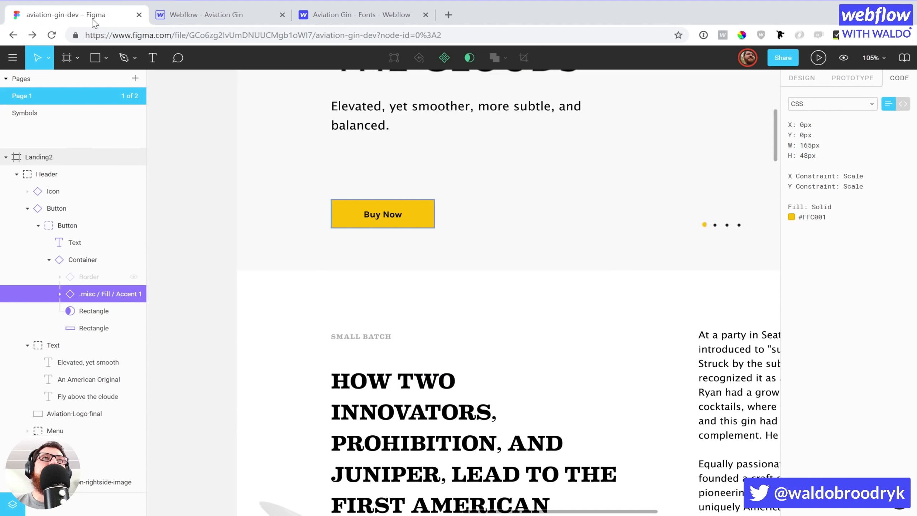
left_click(233, 18)
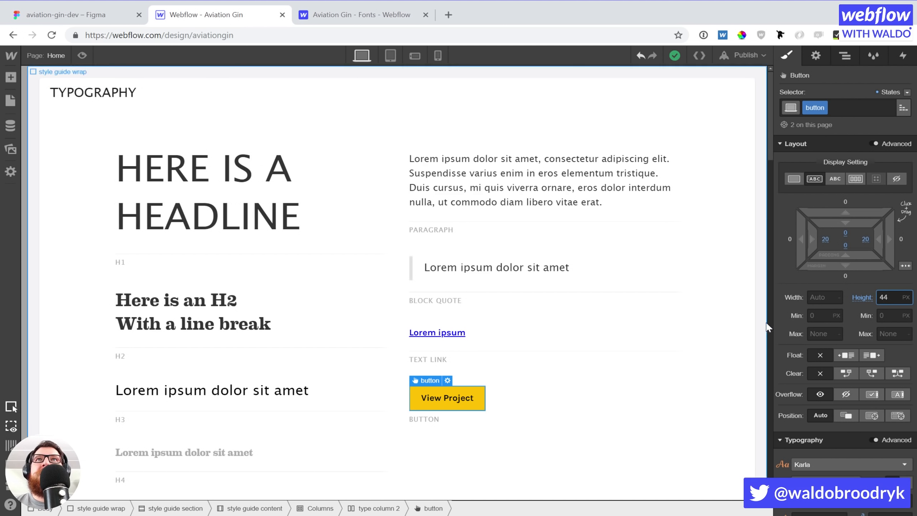
left_click(829, 297)
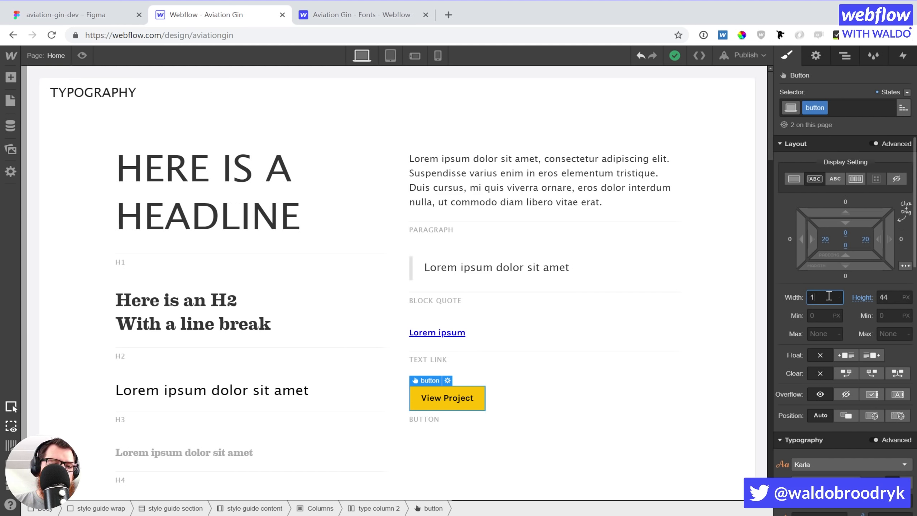
type("165")
key("Return")
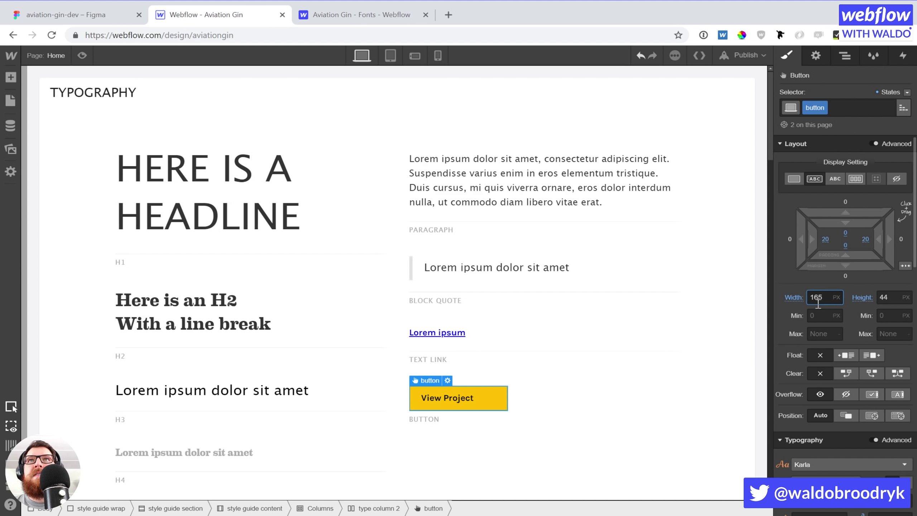
Center the button's text and set its left and right padding to 10 px.
scroll(819, 306, "down", 8)
left_click(813, 274)
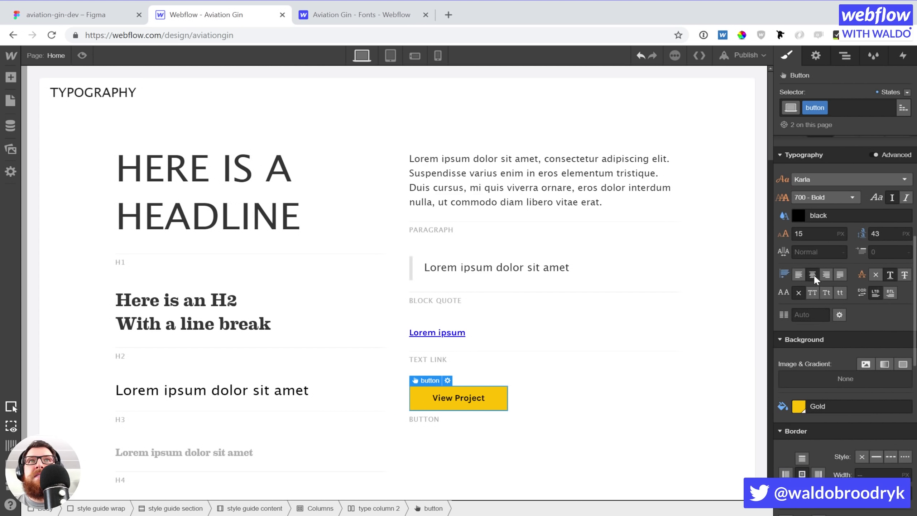
scroll(813, 274, "up", 8)
scroll(815, 275, "down", 3)
scroll(819, 241, "up", 3)
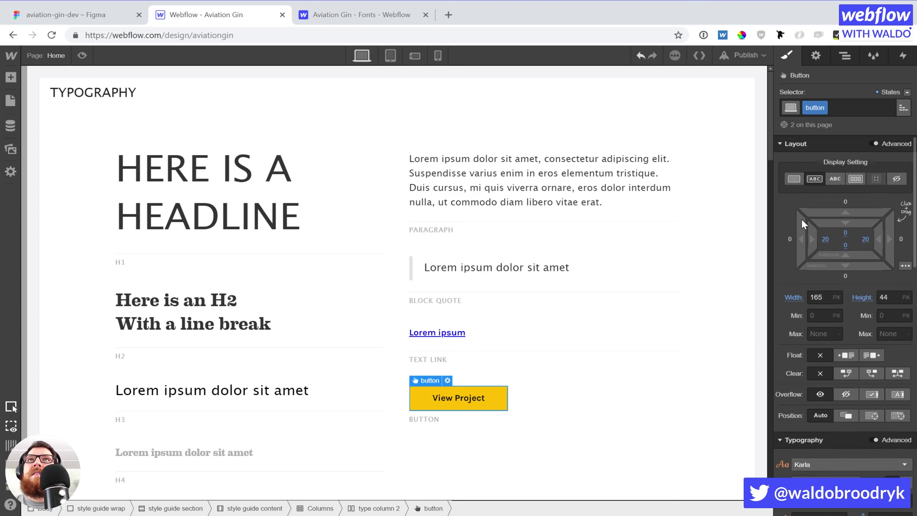
mouse_move(812, 241)
left_mouse_down()
mouse_move(822, 242)
mouse_move(803, 239)
left_mouse_up()
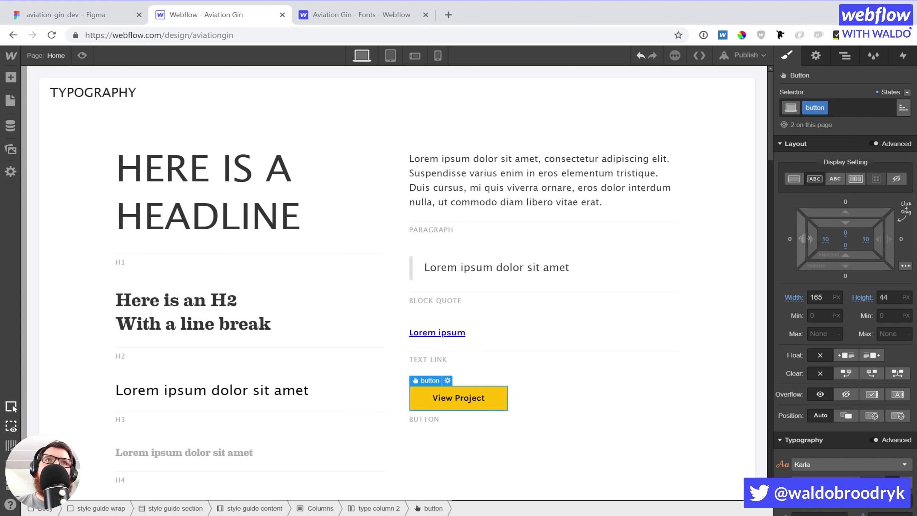
Recheck the button size in Figma, and set the Webflow button's height to 48 px.
left_click(72, 15)
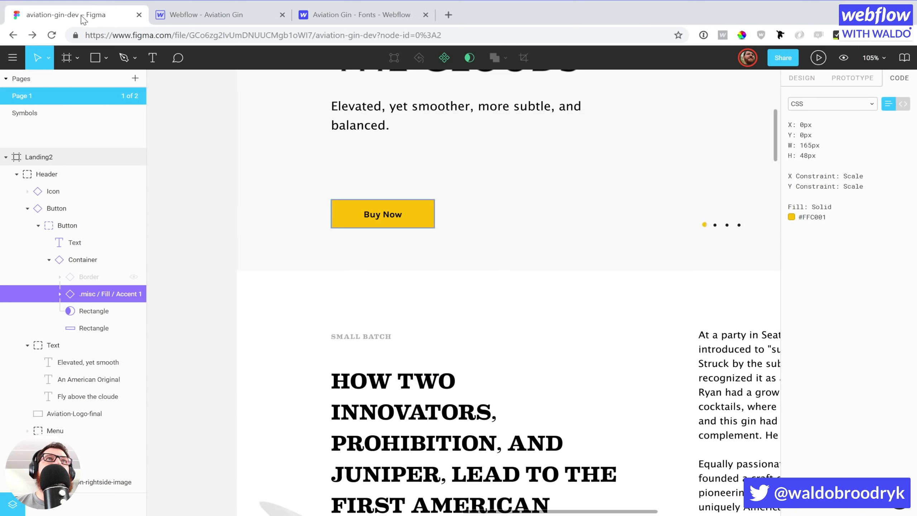
left_click(235, 21)
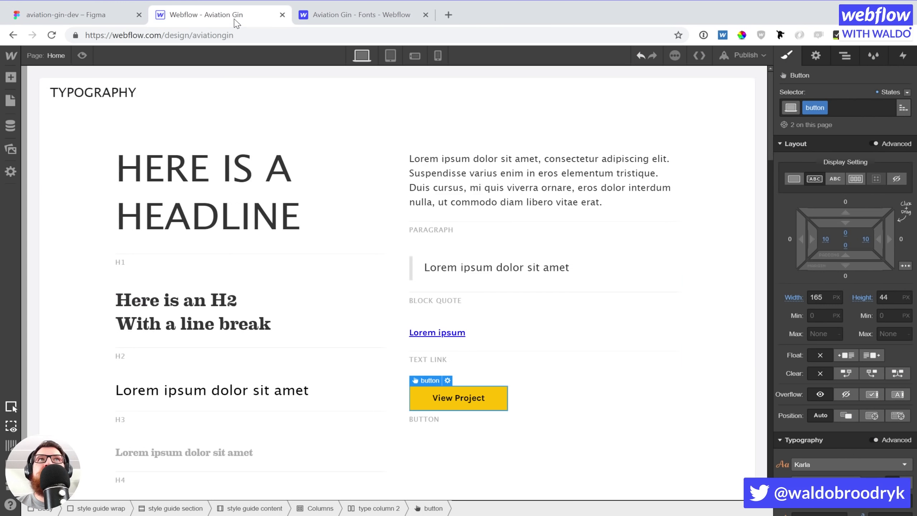
left_click(881, 296)
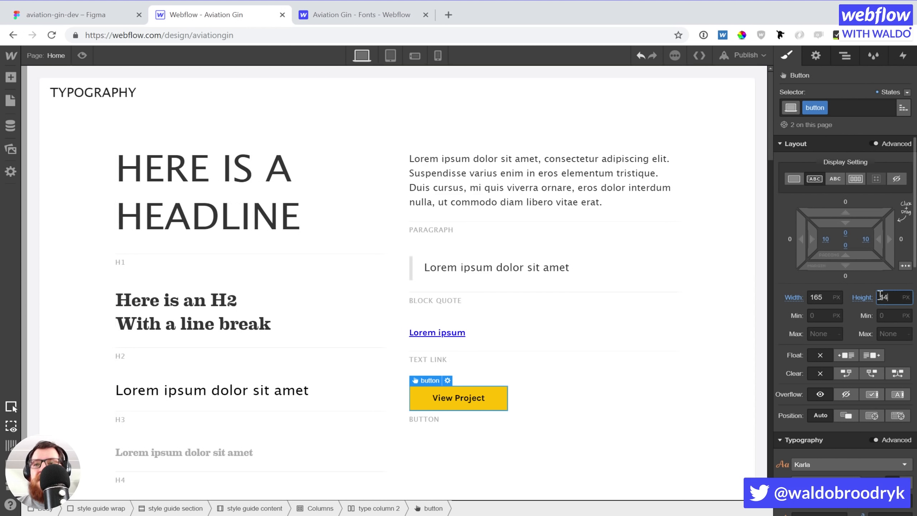
key("Up")
key("Up")
key("Up")
key("Up")
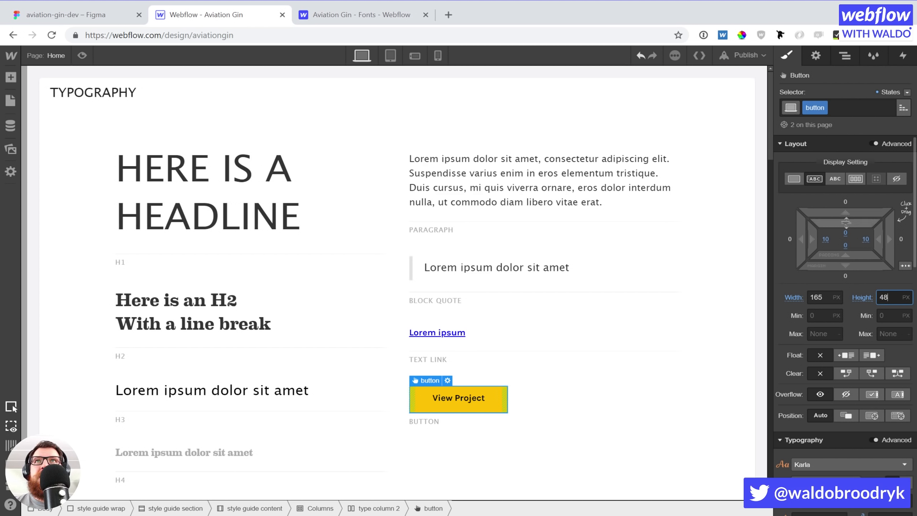
Set the button's top and bottom padding to 2 px.
left_click_drag(846, 219, 851, 229)
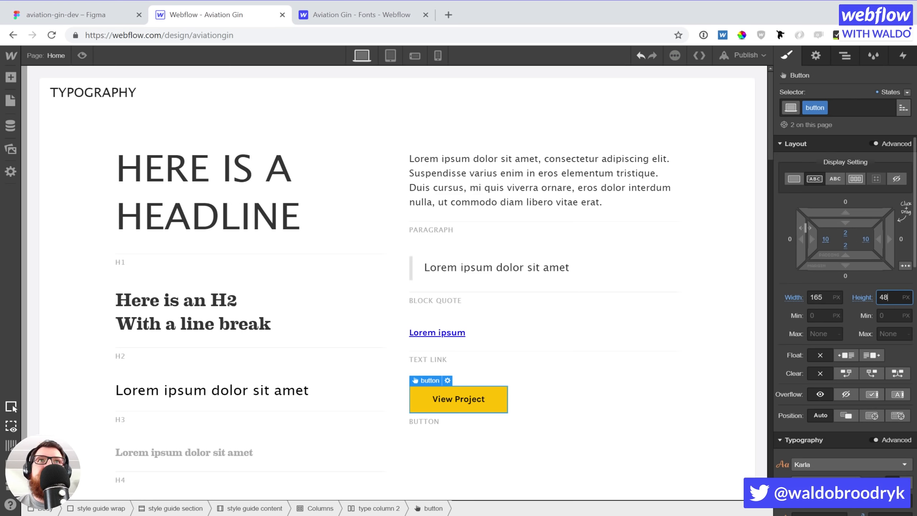
left_click(601, 317)
left_click(498, 390)
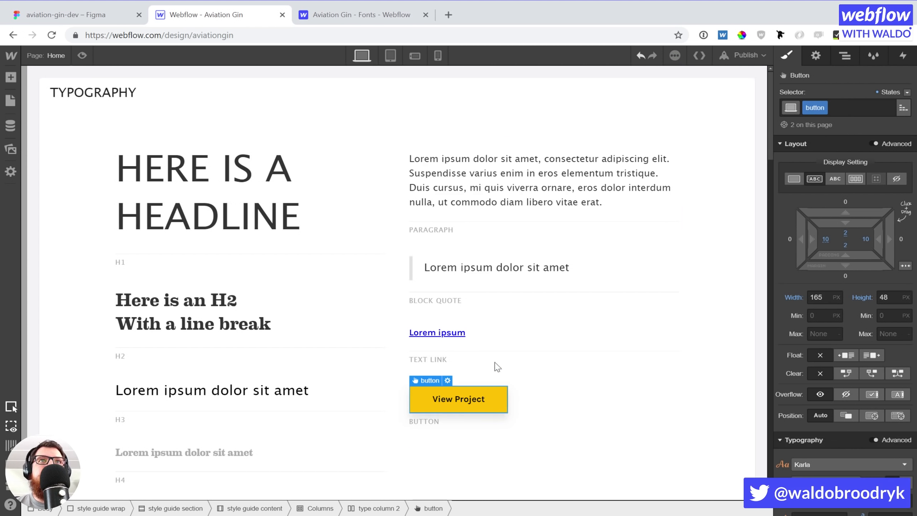
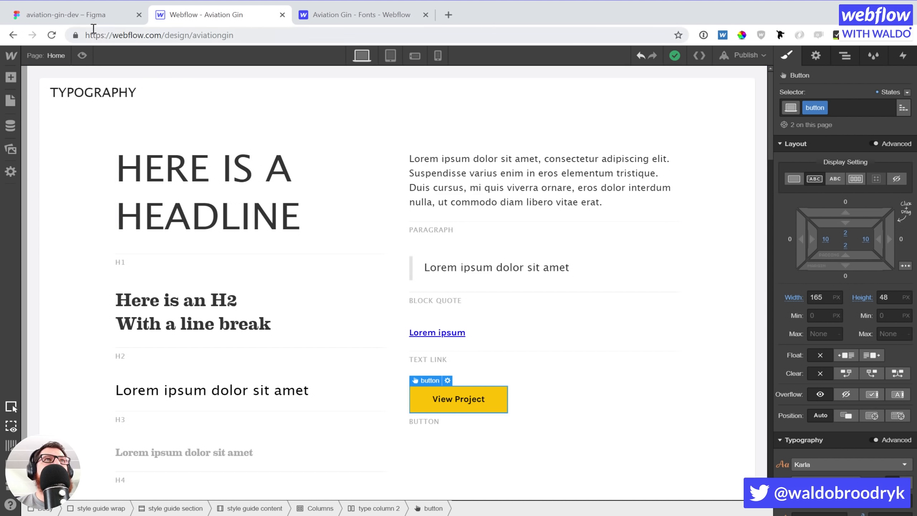
left_click(339, 17)
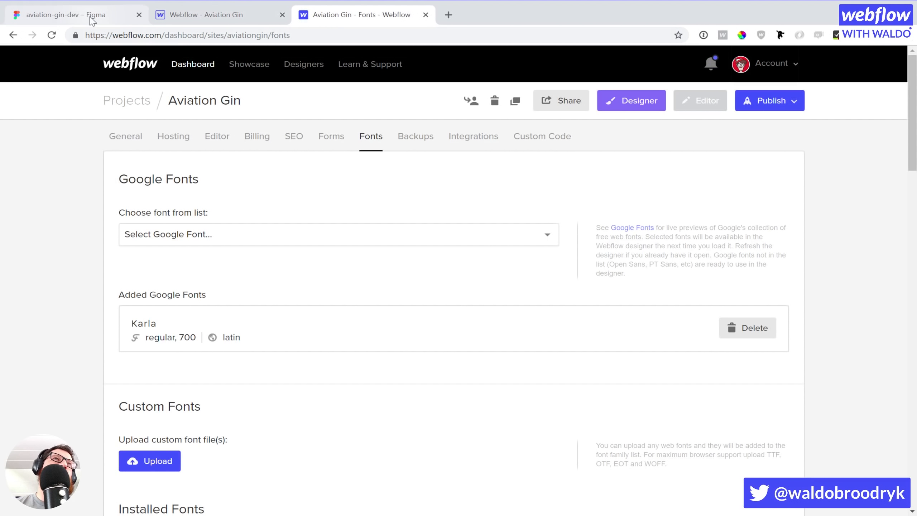
left_click(168, 21)
left_click(76, 21)
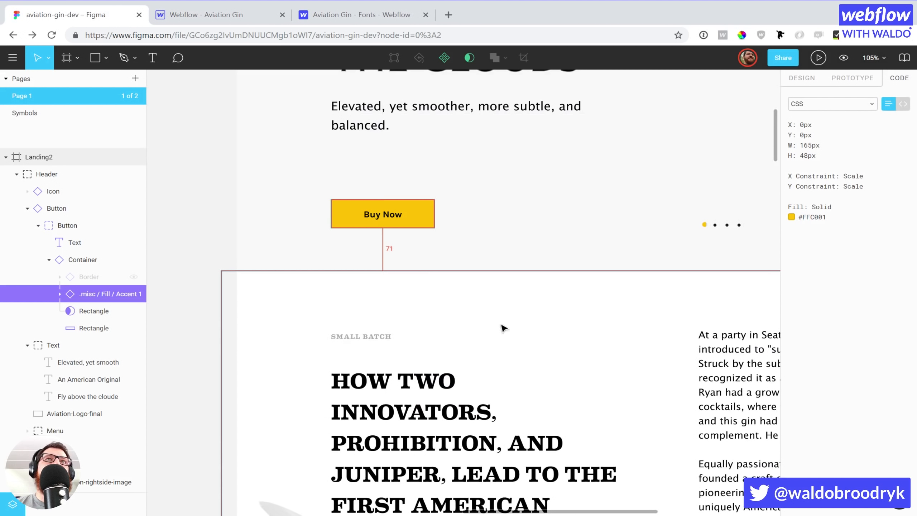
left_click(205, 15)
scroll(516, 389, "down", 5)
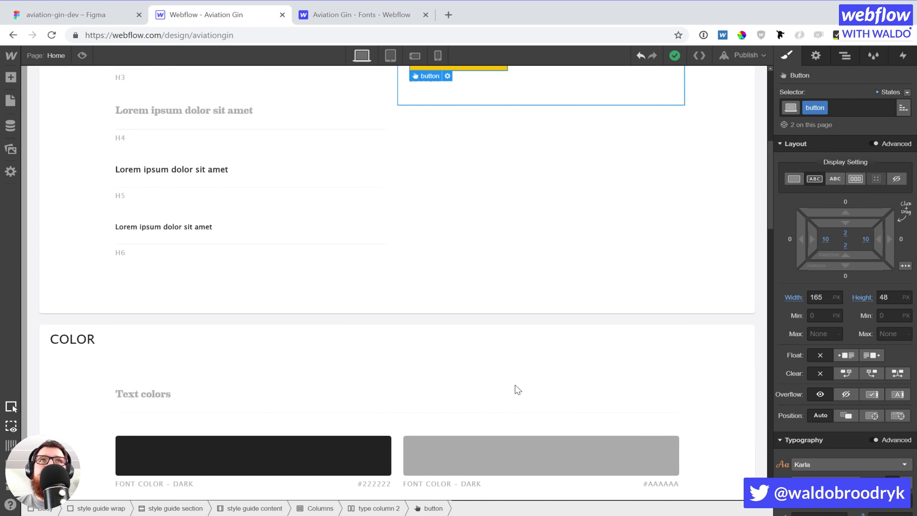
scroll(518, 390, "up", 5)
Apply the Dark Grey swatch as the text color of the All Links tag through the Lorem ipsum text link.
left_click(455, 333)
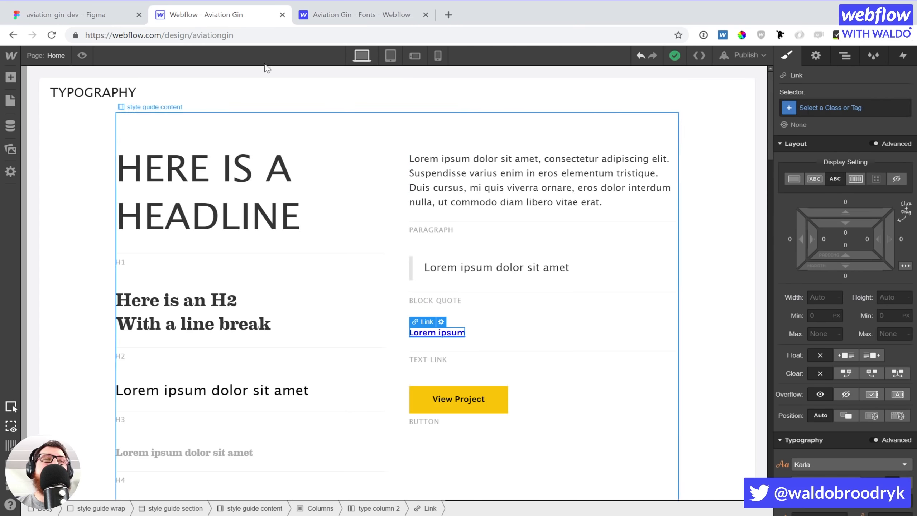
left_click(73, 14)
scroll(473, 325, "down", 3)
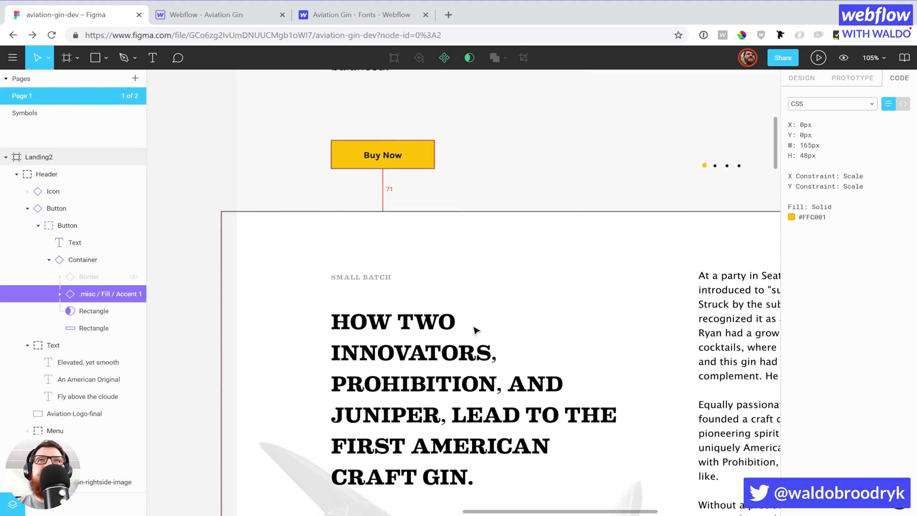
scroll(475, 330, "down", 2)
left_click(230, 16)
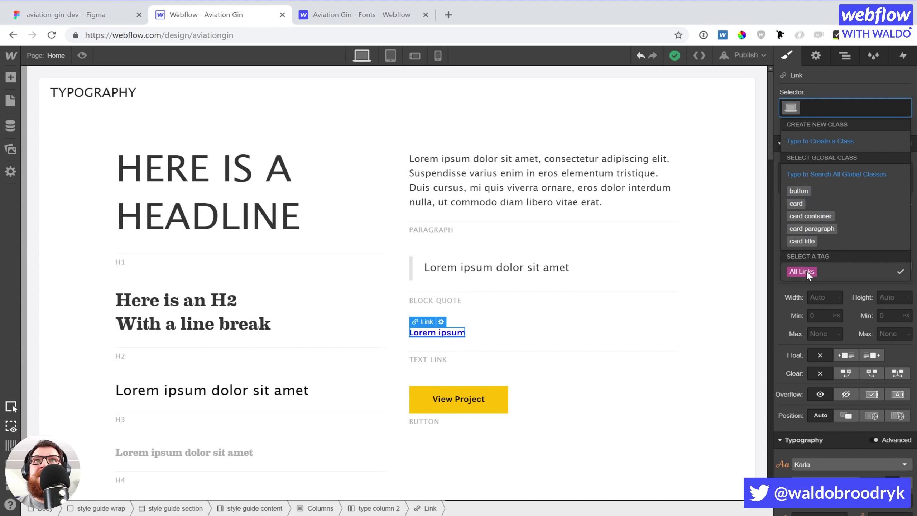
left_click(801, 271)
scroll(837, 376, "down", 3)
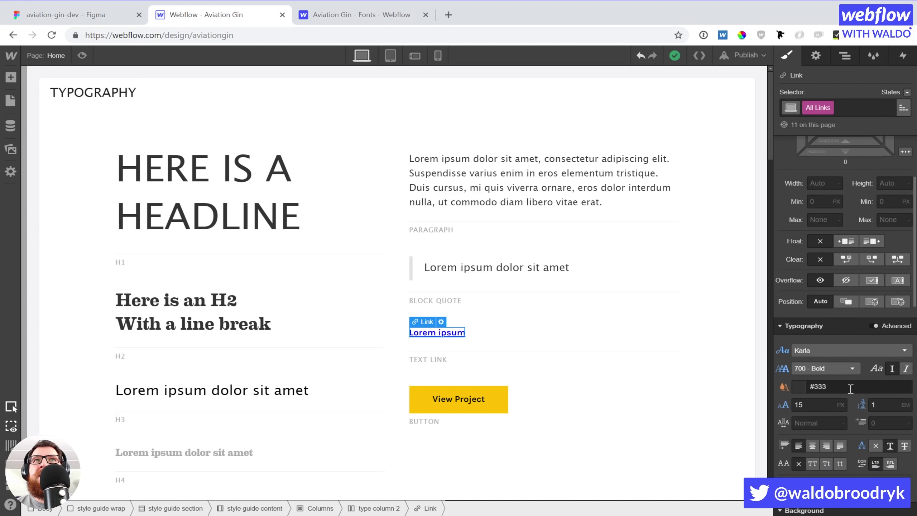
left_click(798, 386)
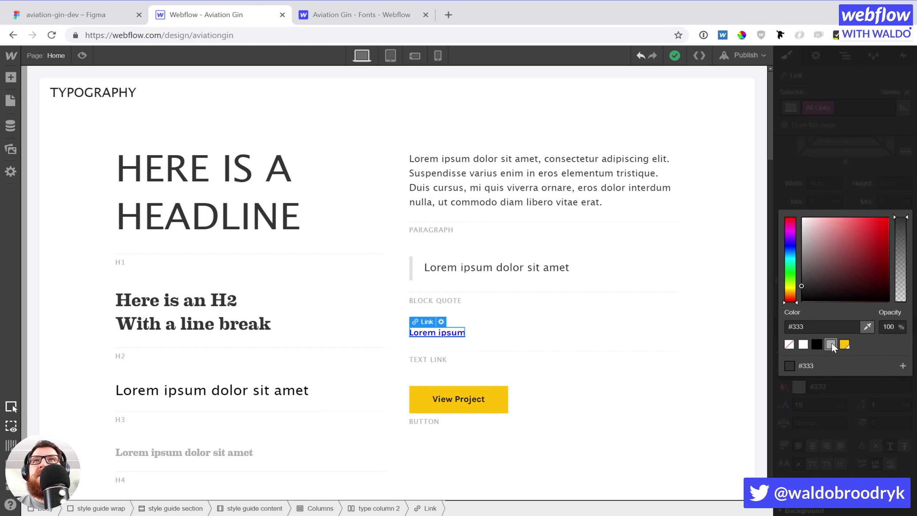
left_click(831, 344)
left_click(846, 394)
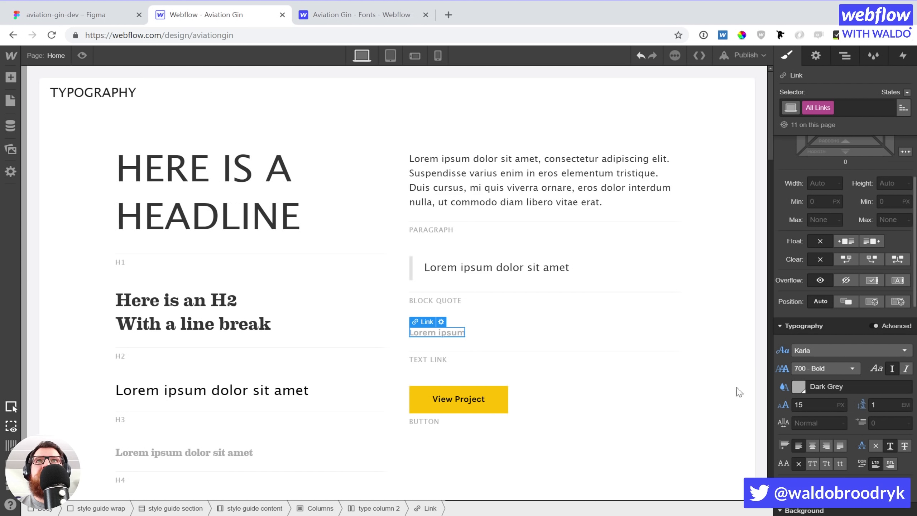
left_click(523, 353)
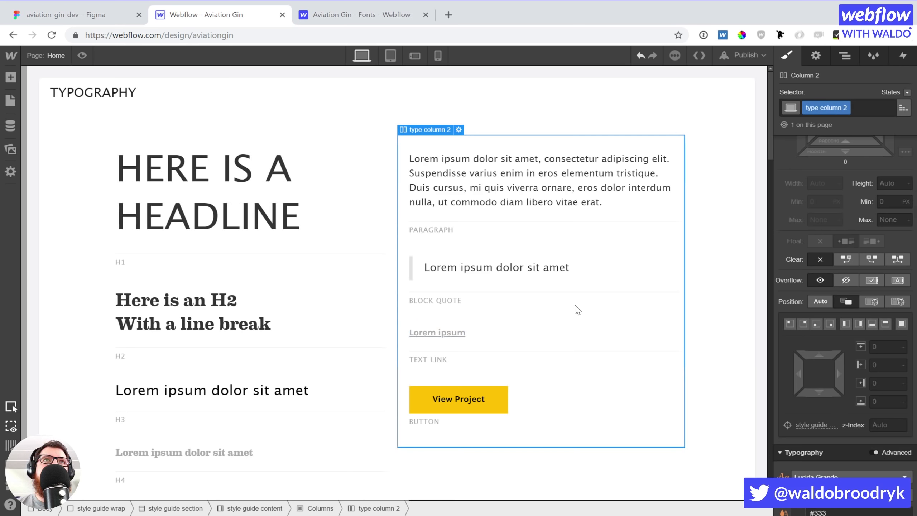
Set the first Text colors block's background to the Black swatch and save that swatch as global.
scroll(578, 310, "down", 10)
scroll(578, 310, "down", 5)
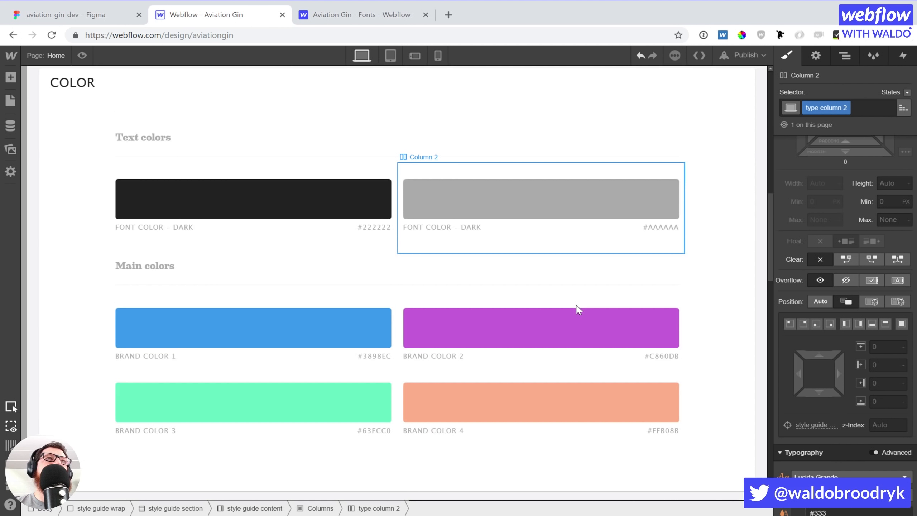
scroll(577, 310, "down", 2)
scroll(577, 310, "up", 6)
scroll(578, 310, "down", 4)
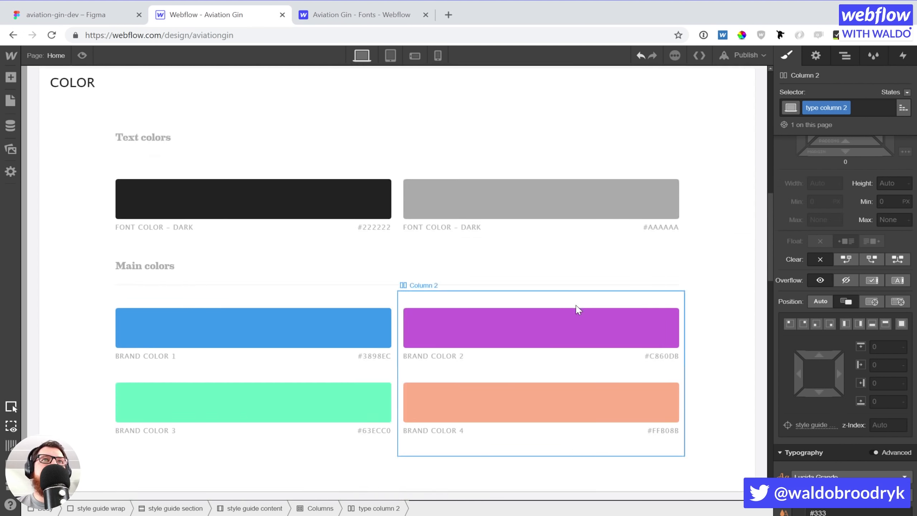
scroll(578, 310, "up", 2)
left_click(241, 286)
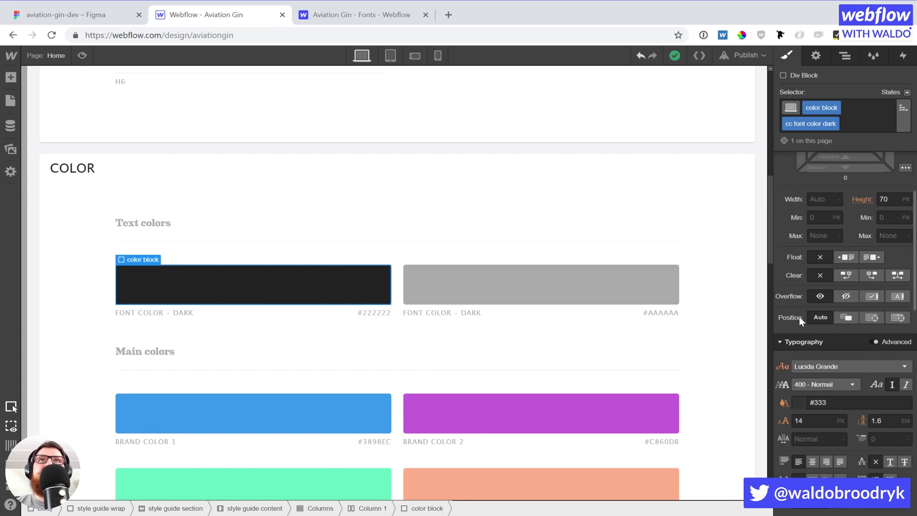
scroll(815, 355, "down", 3)
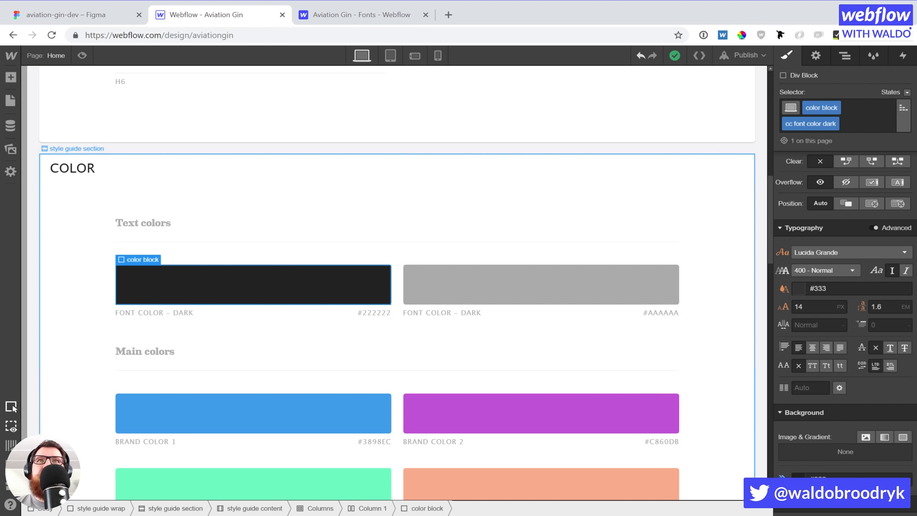
left_click(798, 479)
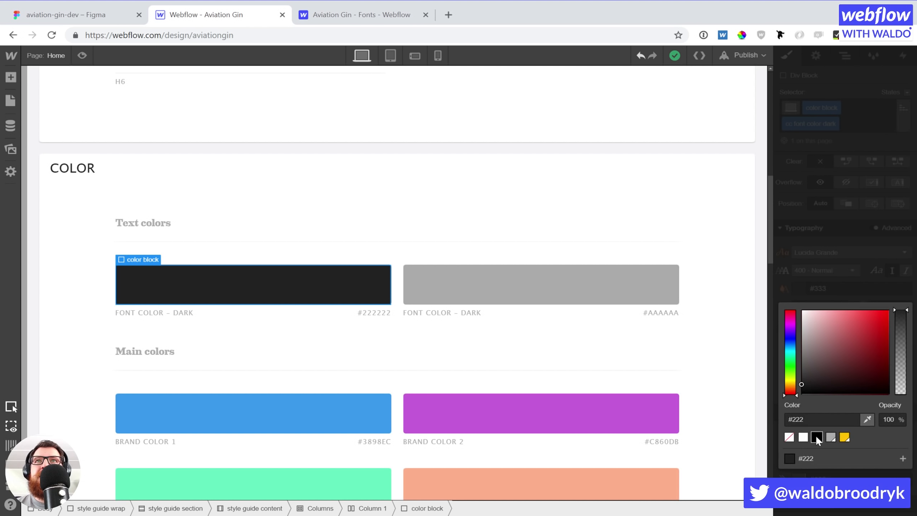
left_click(817, 436)
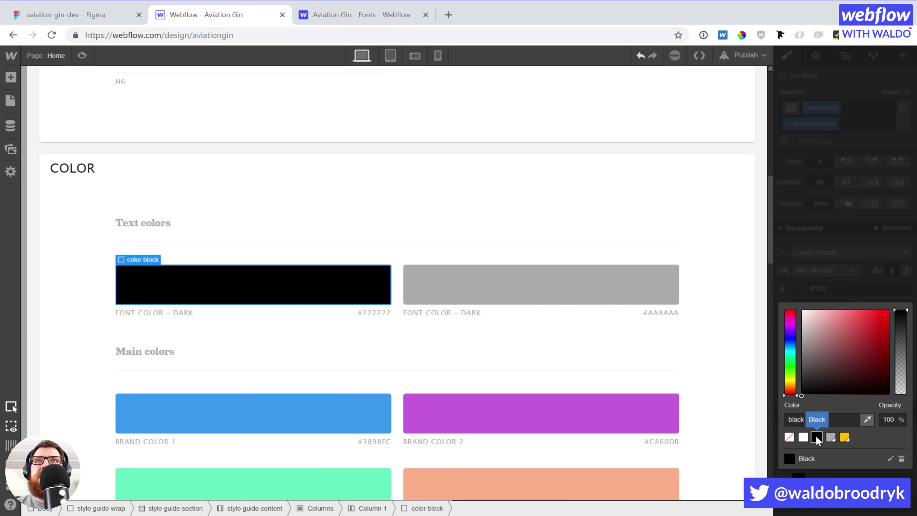
left_click(889, 458)
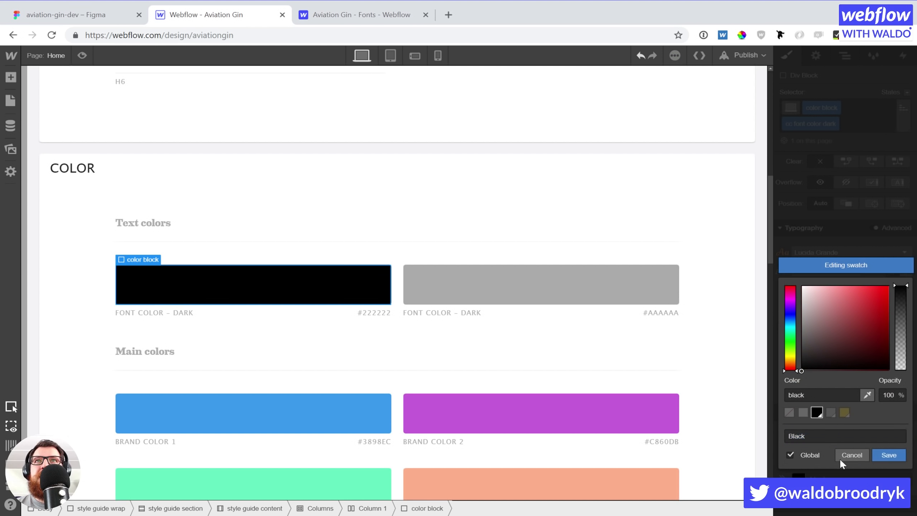
left_click(897, 457)
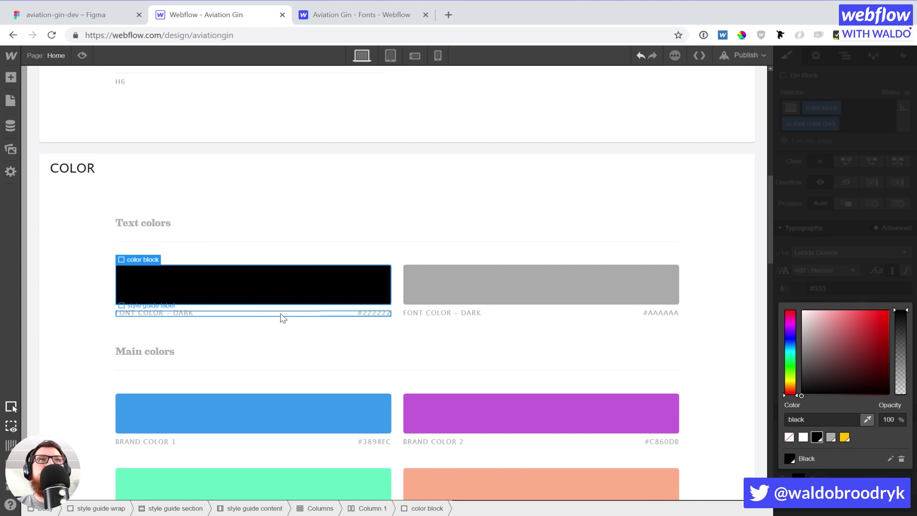
Change the hex label under the first Text colors block to #000000.
double_click(381, 313)
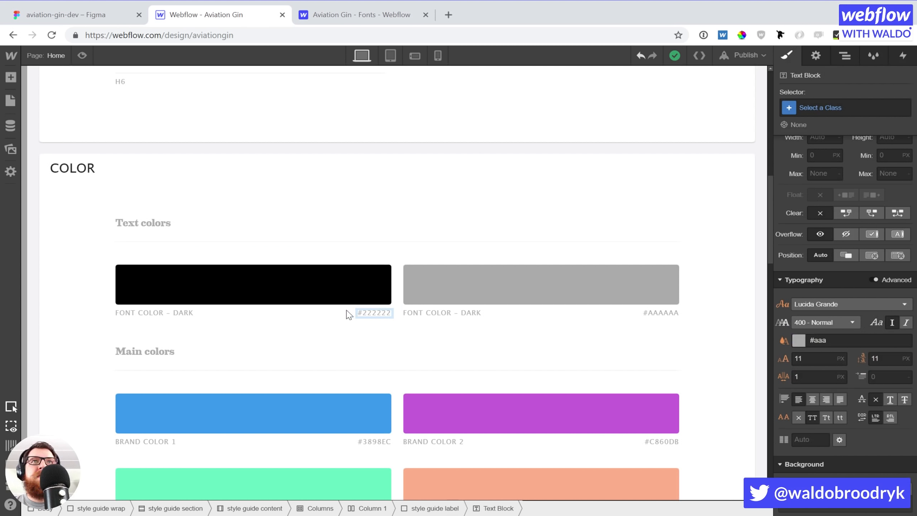
left_click_drag(362, 313, 392, 315)
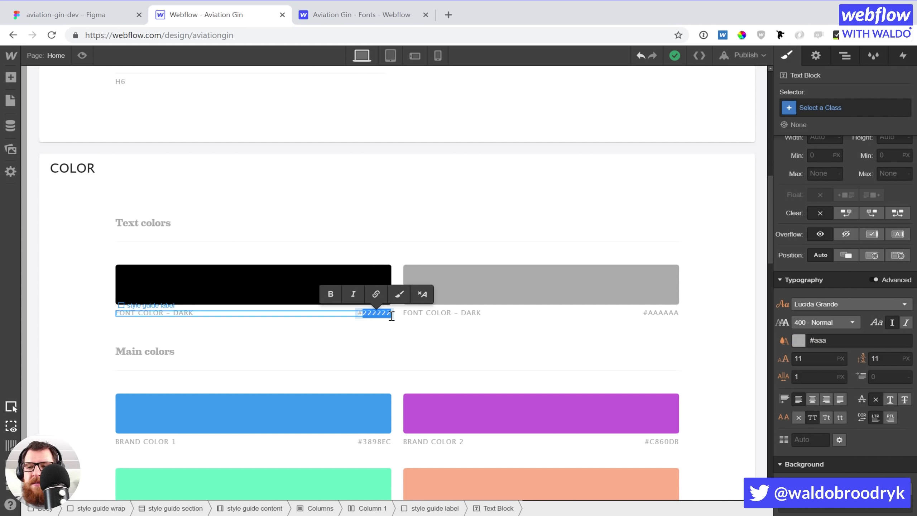
type("000000")
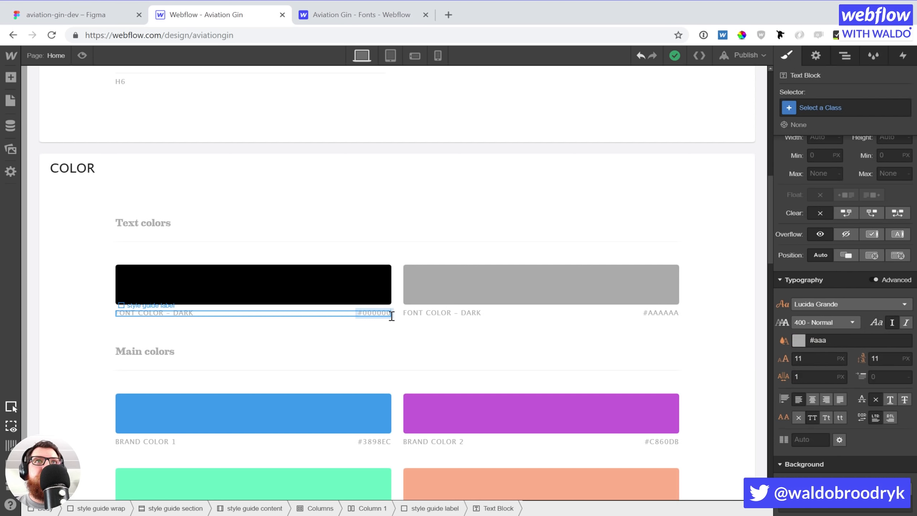
Apply the Dark Grey swatch as the second Text colors block's background and change its hex label to #ACACAC.
left_click(490, 284)
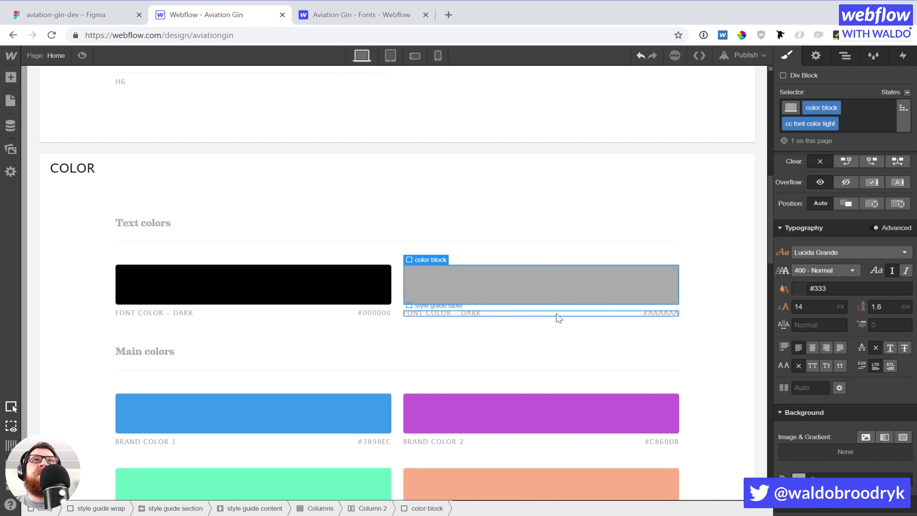
left_click(798, 476)
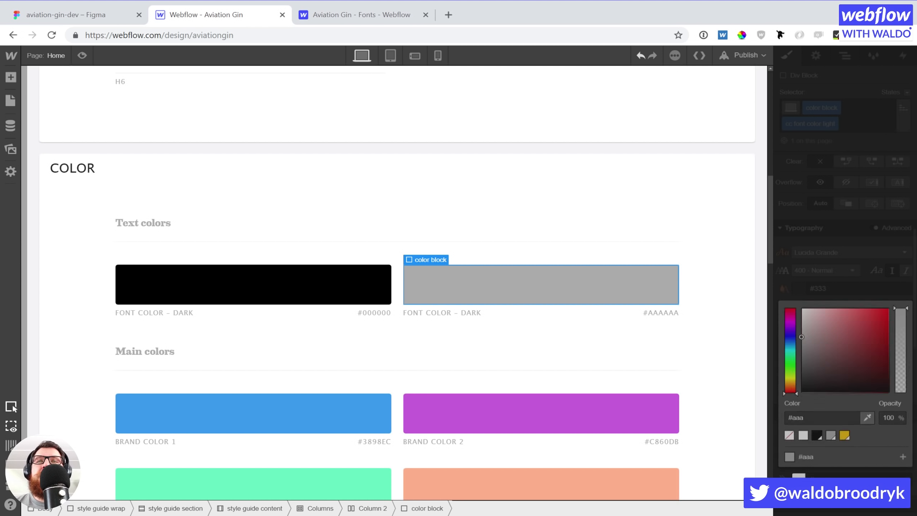
left_click(830, 438)
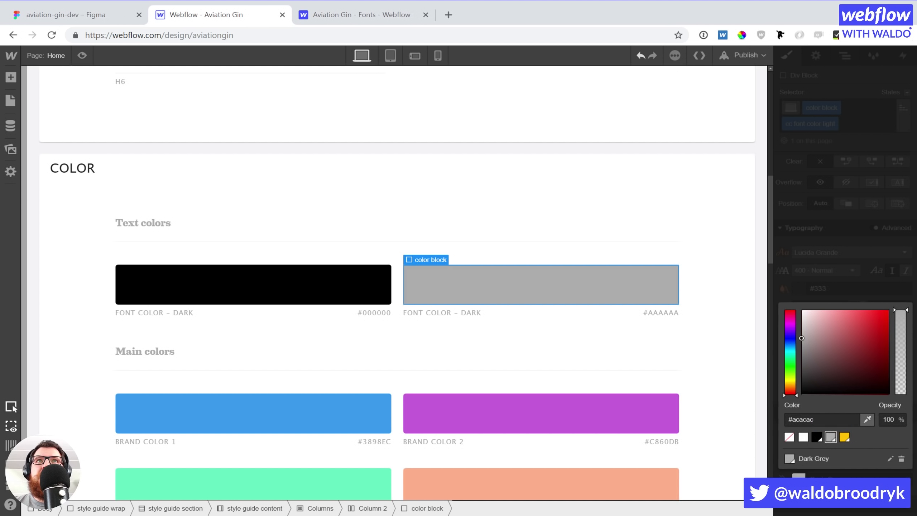
left_click(815, 419)
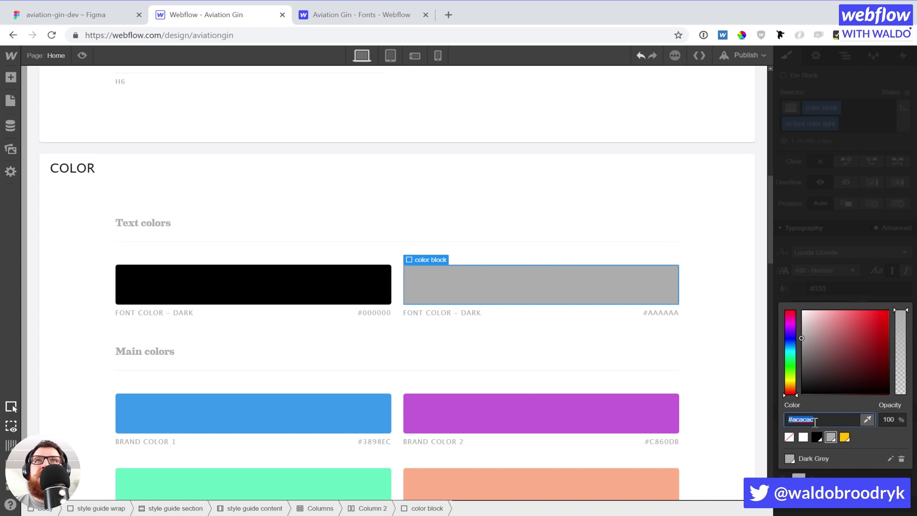
double_click(656, 313)
key("ctrl+a")
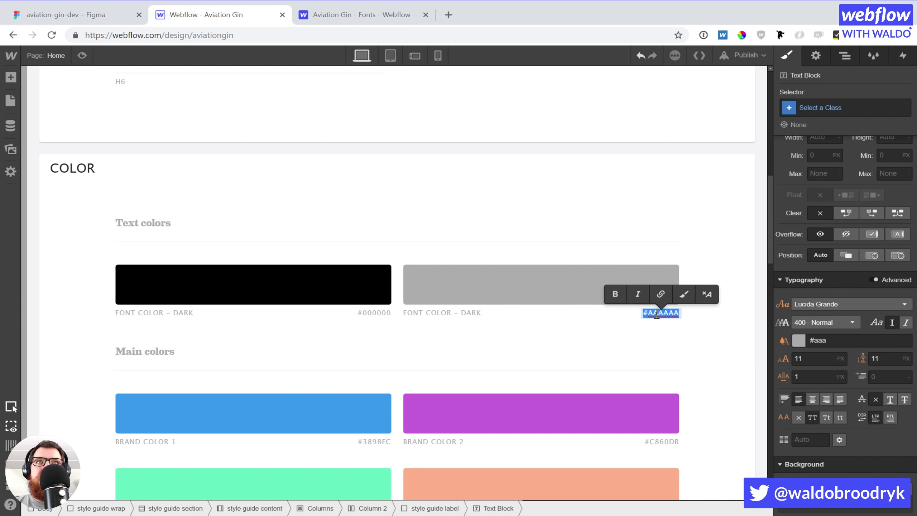
type("#ACACAC")
left_click(661, 334)
Apply the Gold swatch as the Brand Color 1 block's background and change its hex label to #FFC001.
scroll(663, 338, "down", 9)
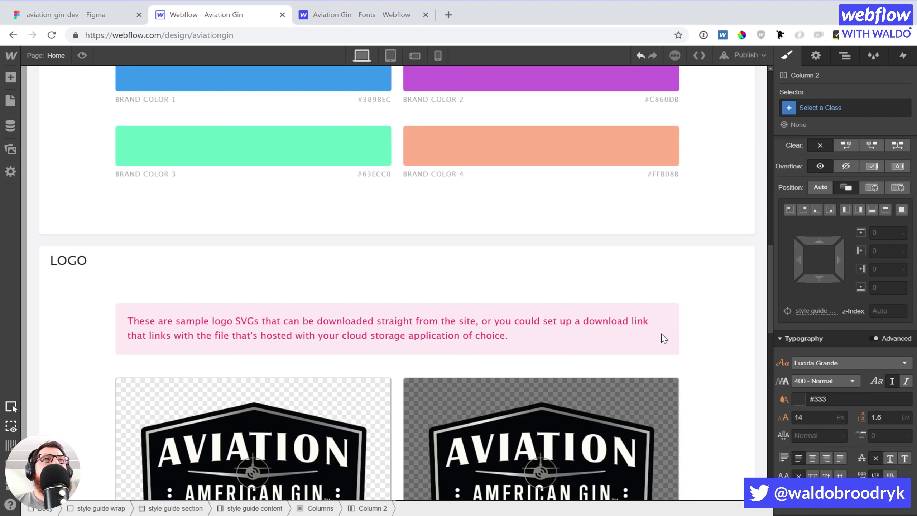
scroll(661, 338, "up", 7)
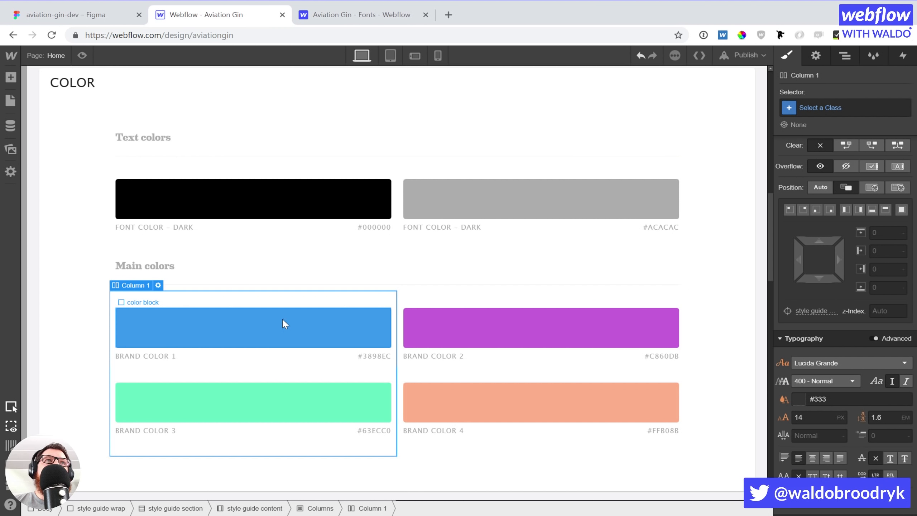
left_click(278, 317)
left_click(798, 476)
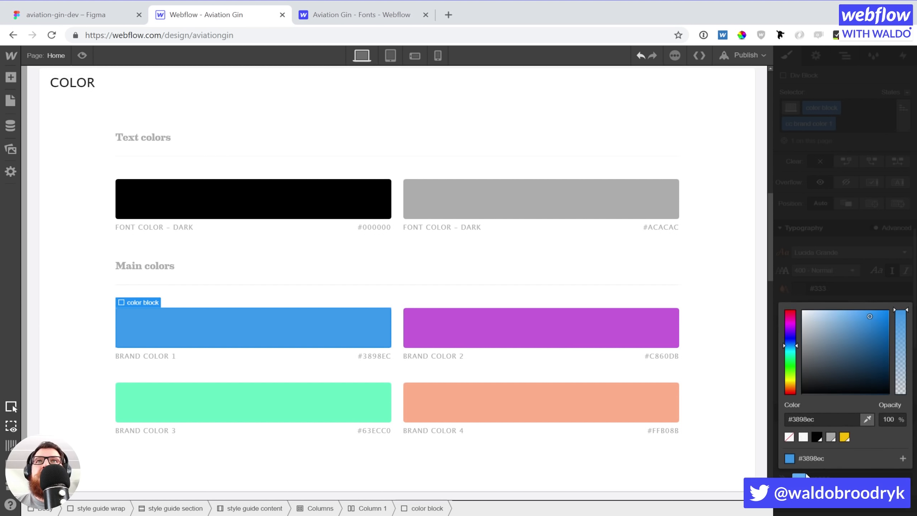
left_click(843, 438)
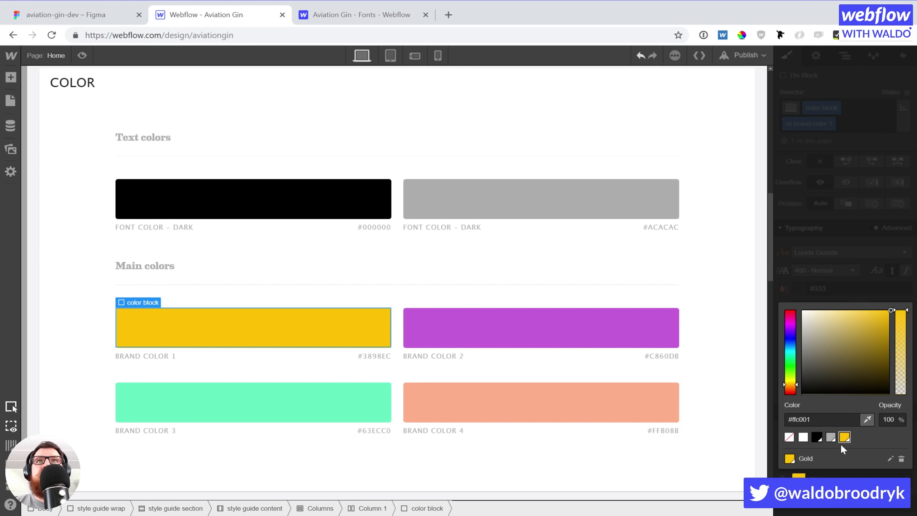
left_click(821, 416)
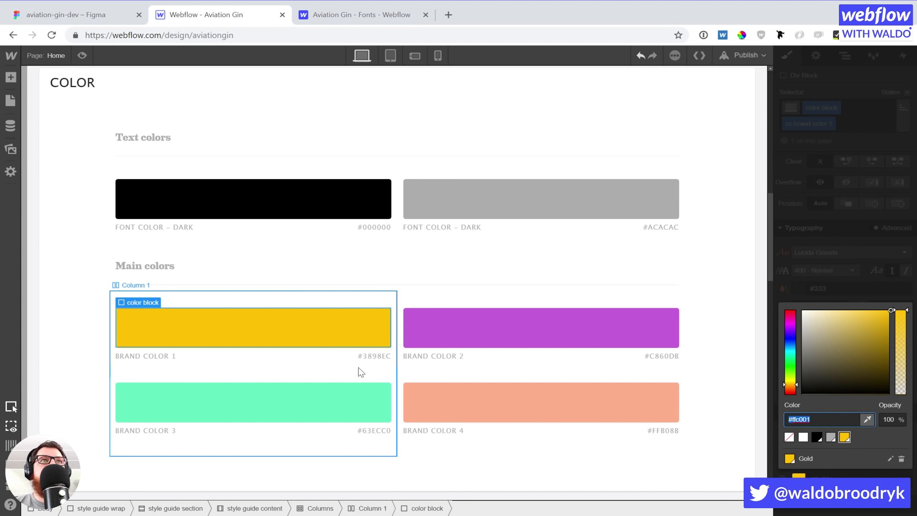
left_click(383, 361)
double_click(382, 361)
type("#FFC001")
key("Escape")
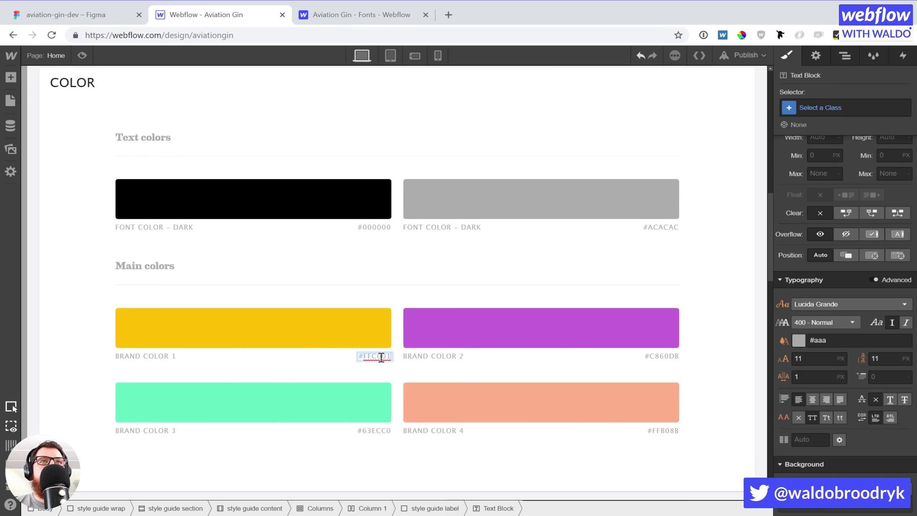
Switch to the Figma design and sample the green header background of the Landing frame with the browser's color picker.
left_click(146, 21)
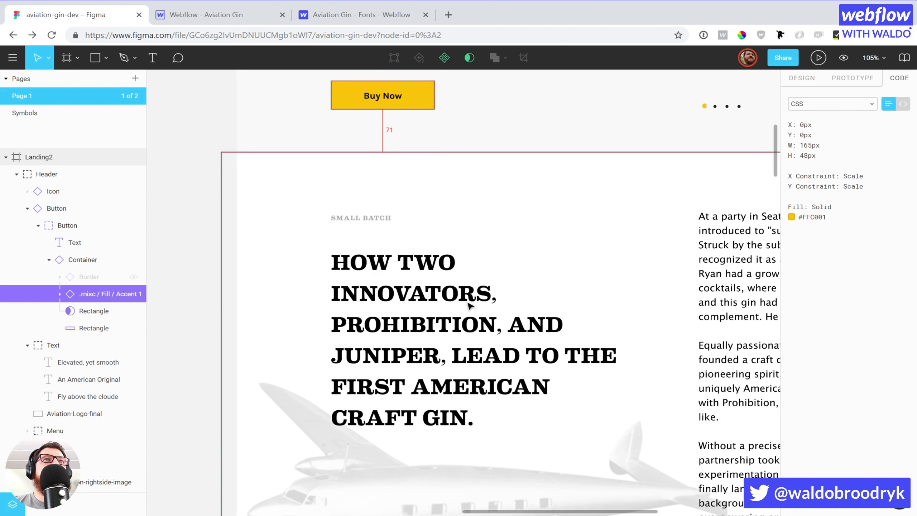
scroll(618, 321, "down", 1)
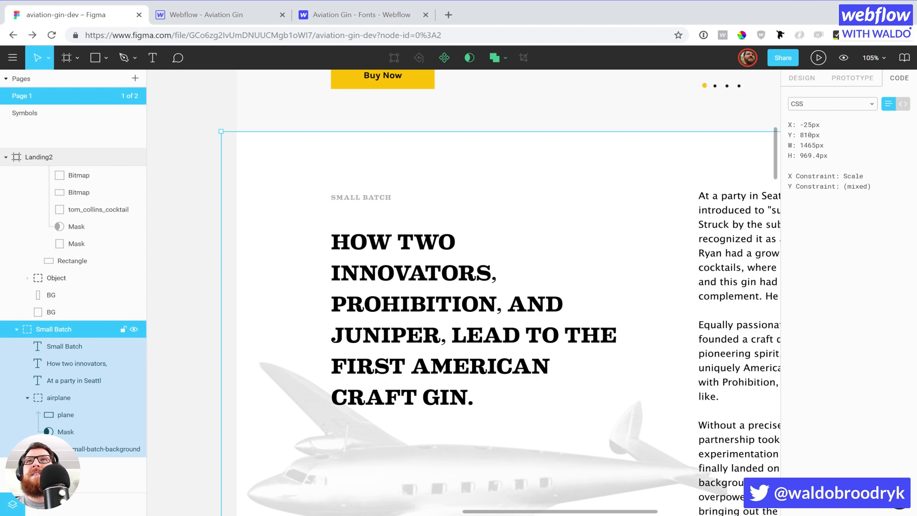
left_click(396, 277, "alt")
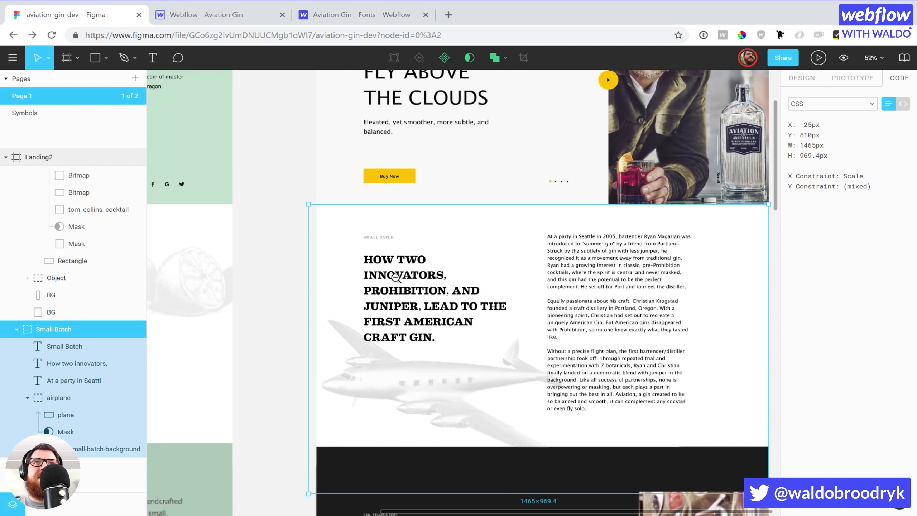
left_click(396, 277, "alt")
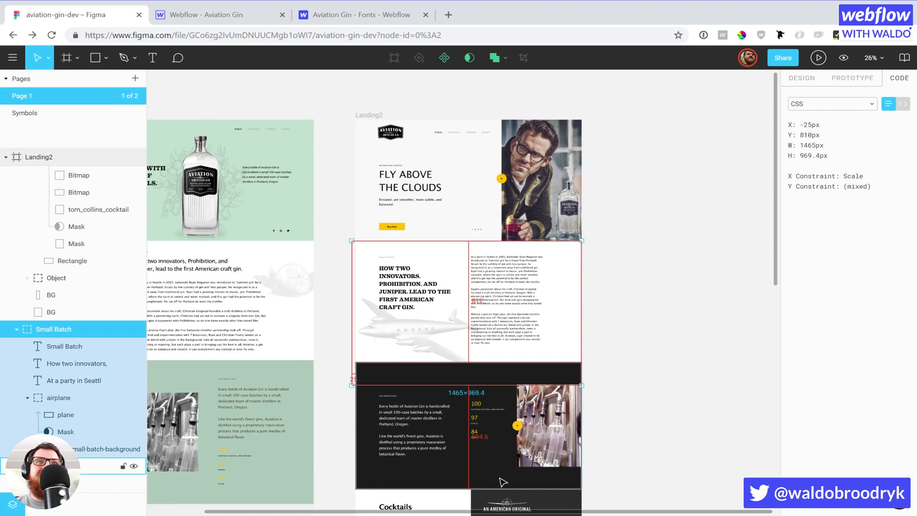
left_click_drag(447, 512, 318, 512)
key("z")
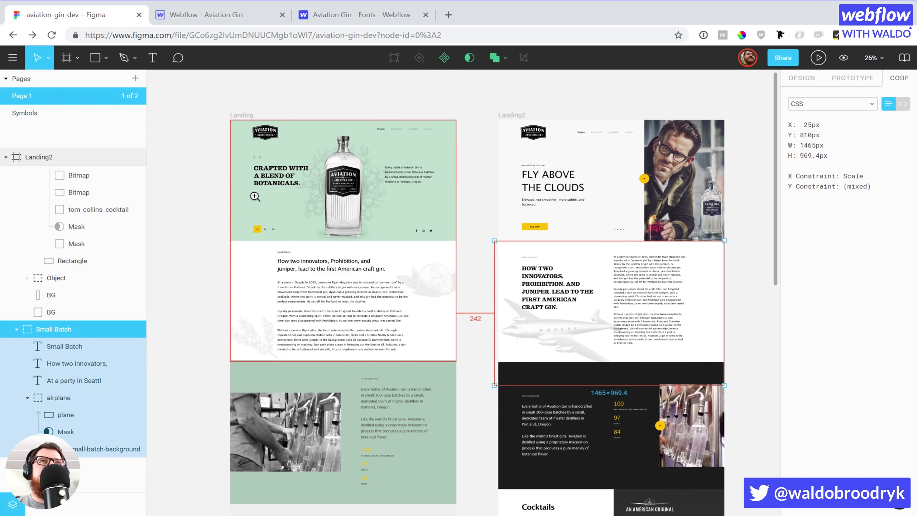
left_click(254, 196)
left_click(254, 196)
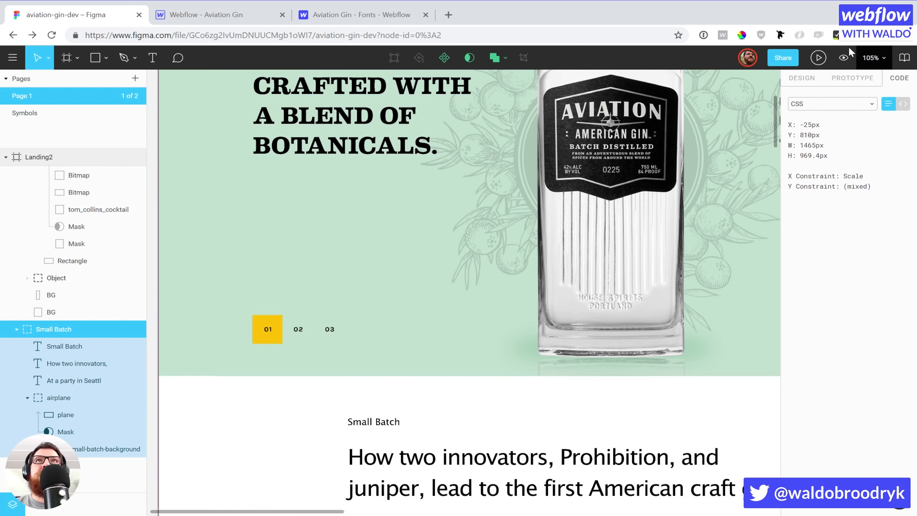
left_click(741, 36)
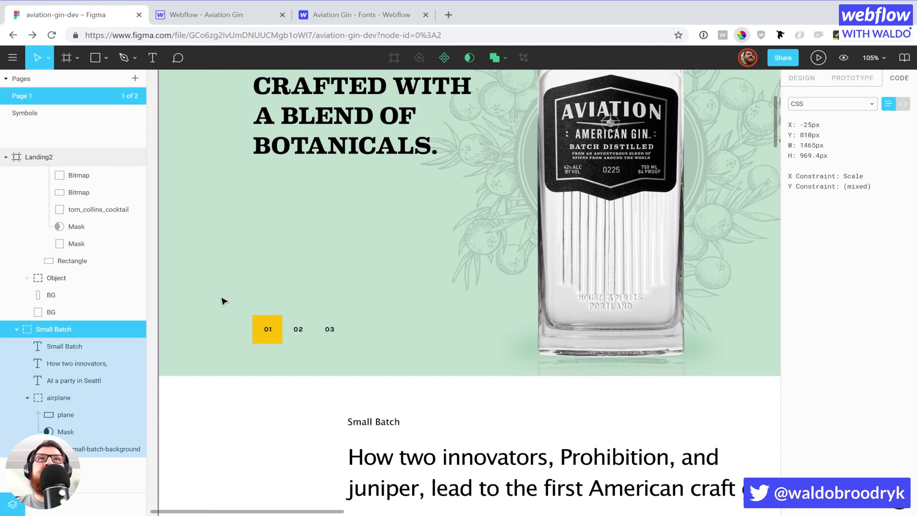
left_click(255, 237)
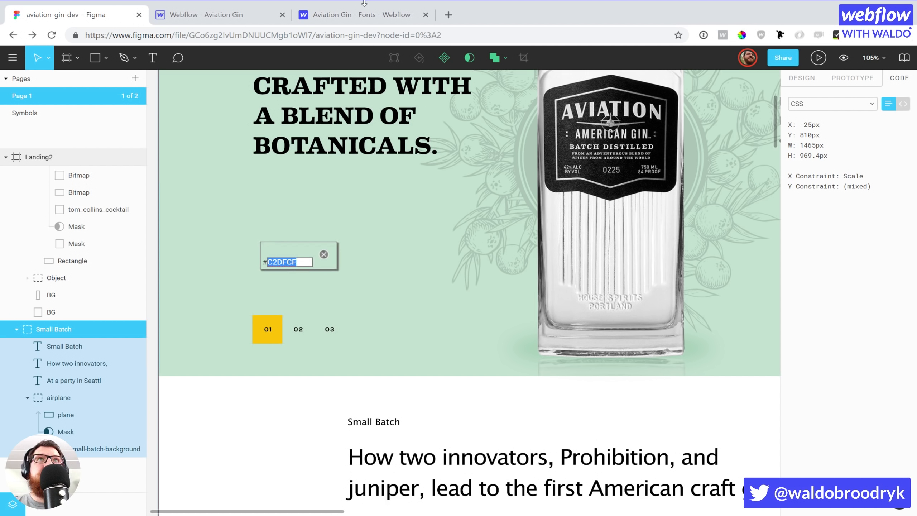
Switch back to Webflow and set the Brand Color 2 block's background to the pasted value #FFC001.
left_click(244, 25)
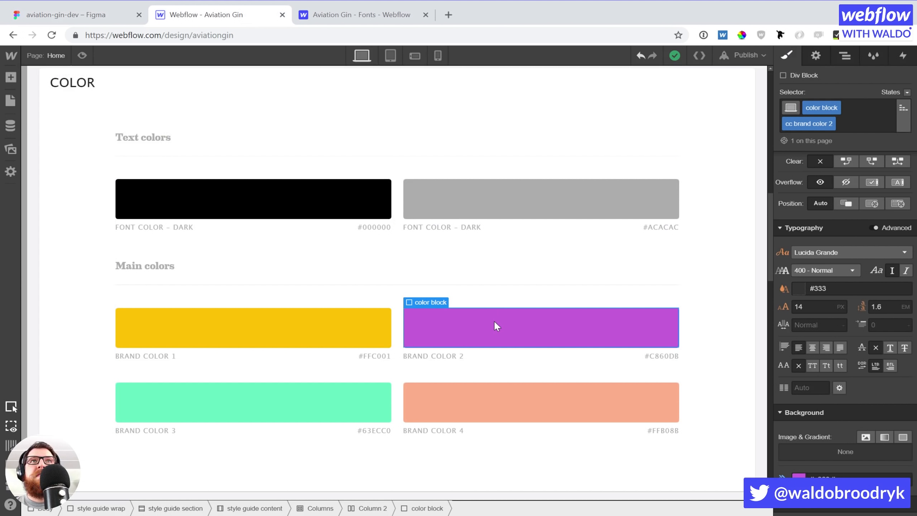
left_click(838, 476)
type("#FFC001")
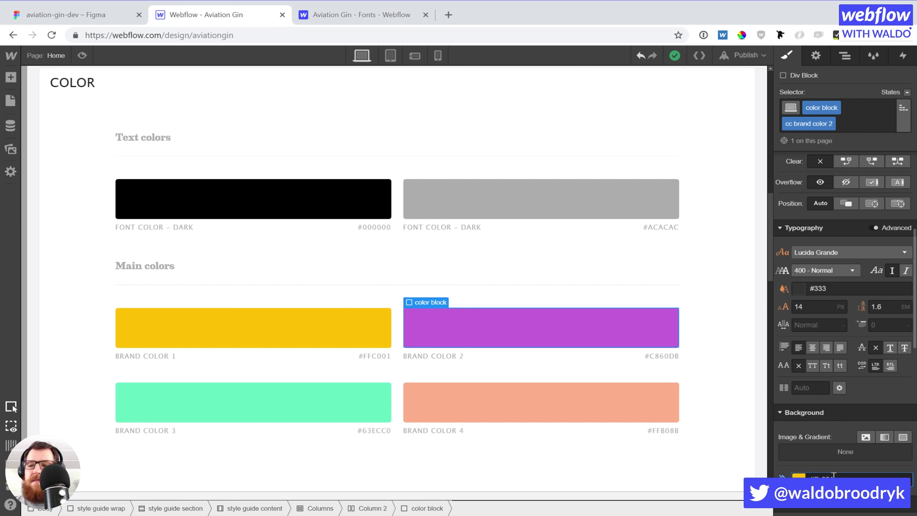
key("Return")
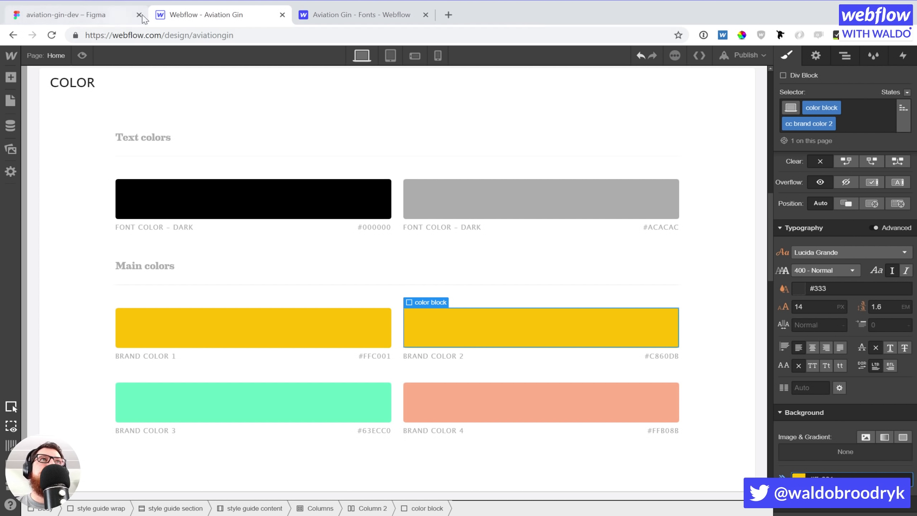
Resample the green header background in Figma to copy its hex code, and close the color picker's read-out.
left_click(108, 15)
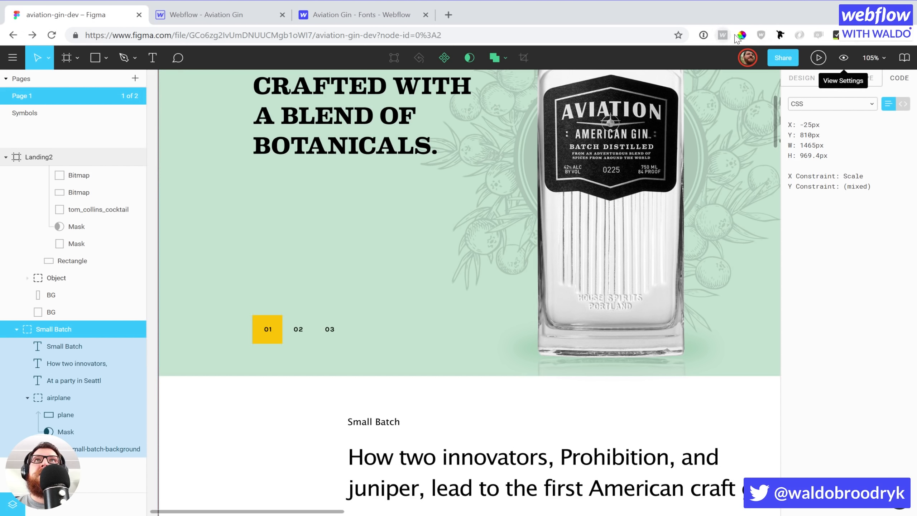
left_click(286, 227)
left_click(314, 251)
double_click(315, 249)
left_click(205, 14)
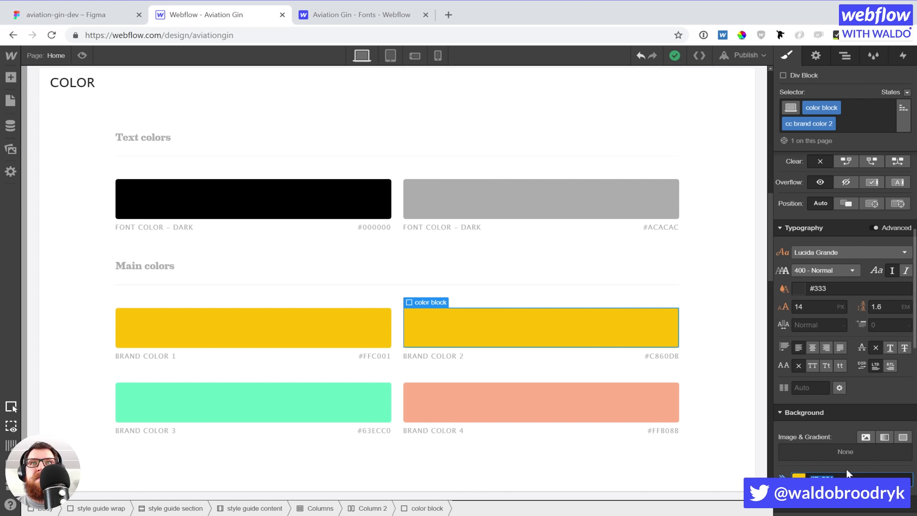
left_click(39, 15)
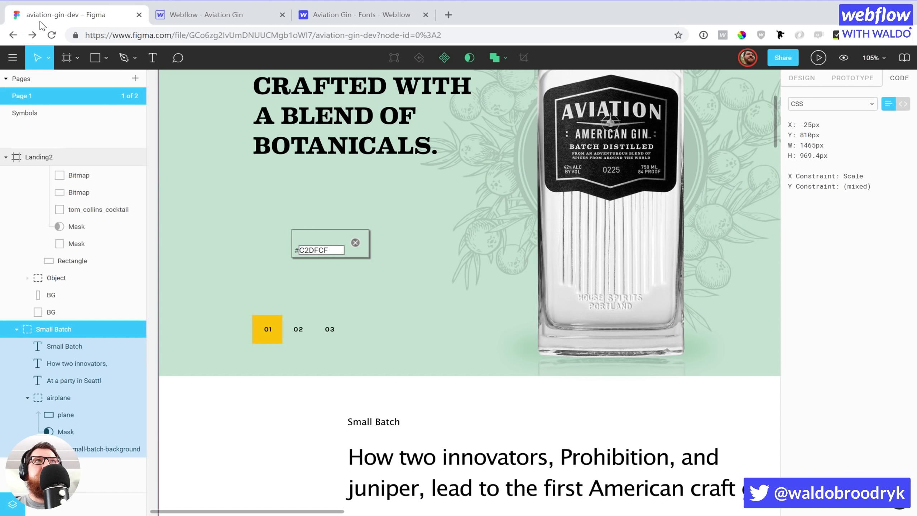
left_click(313, 251)
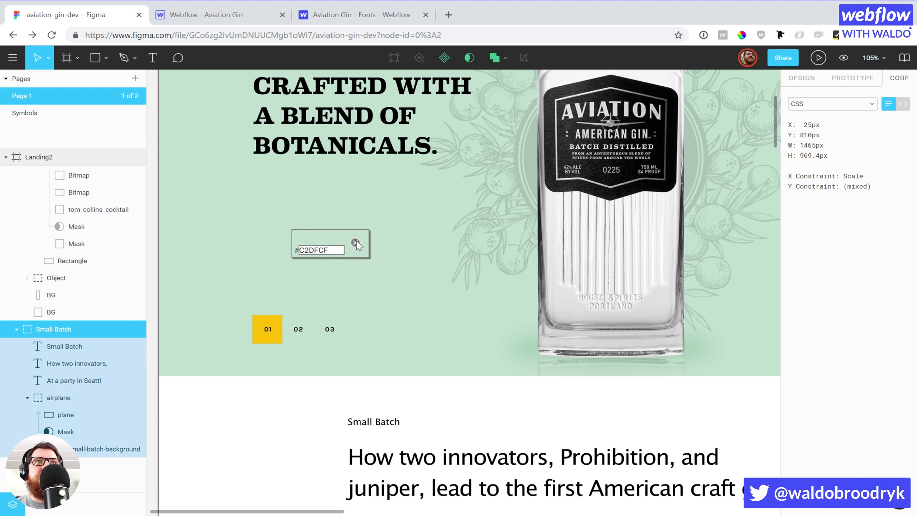
left_click(356, 243)
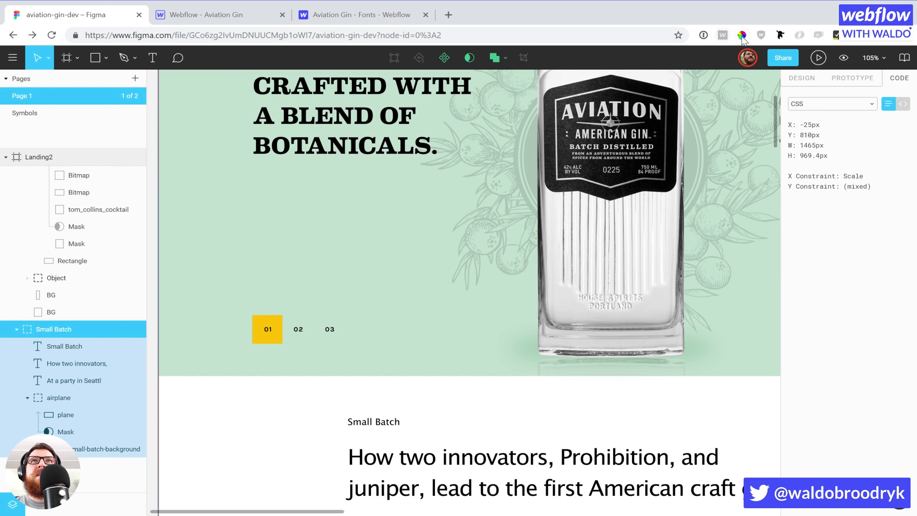
Inspect the Header group and its Bg layers in the Landing frame for the green background's fill color.
left_click(242, 253)
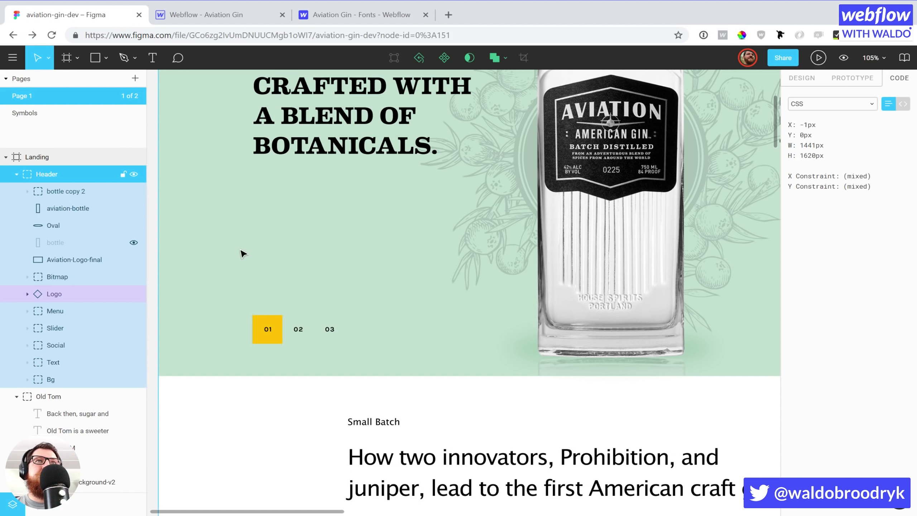
double_click(243, 252)
double_click(244, 251)
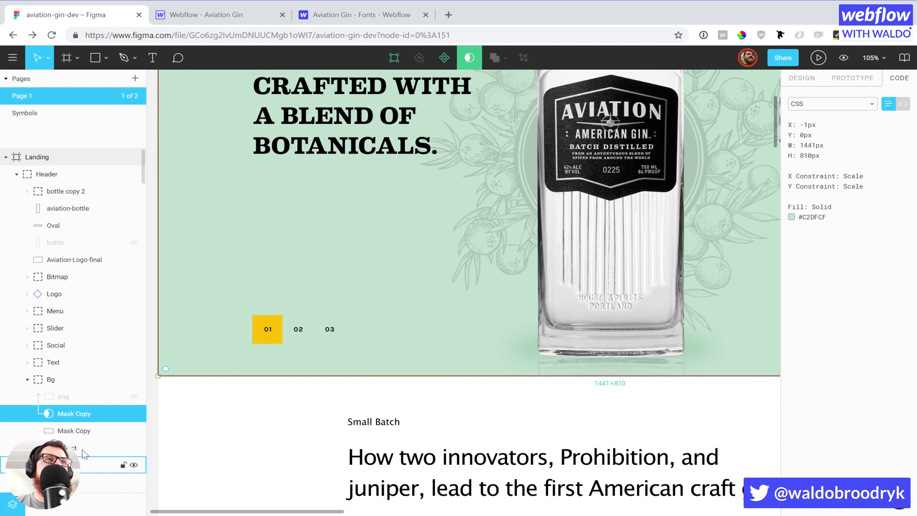
left_click(66, 379)
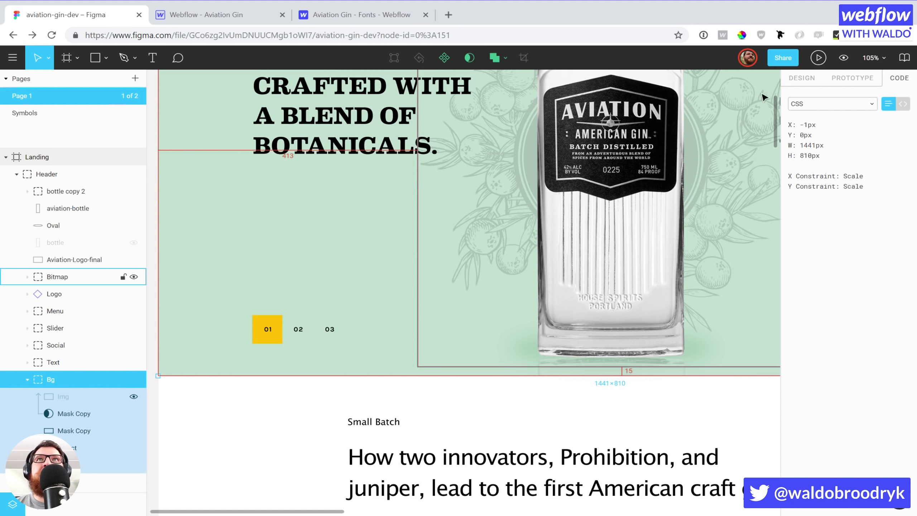
left_click(842, 80)
left_click(805, 81)
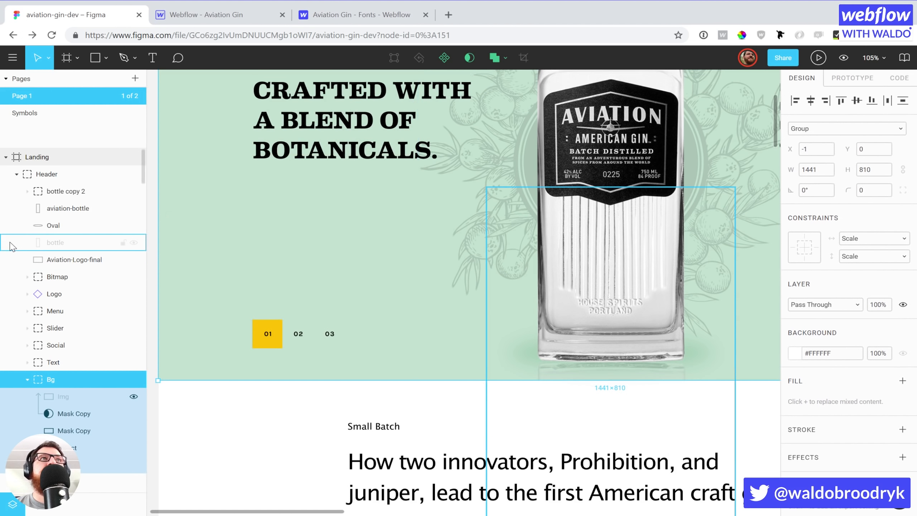
left_click(54, 173)
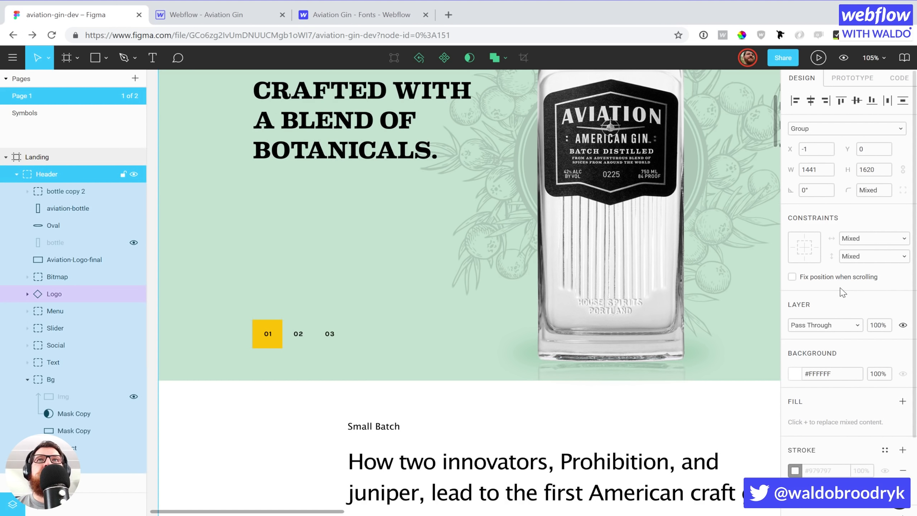
scroll(839, 291, "down", 3)
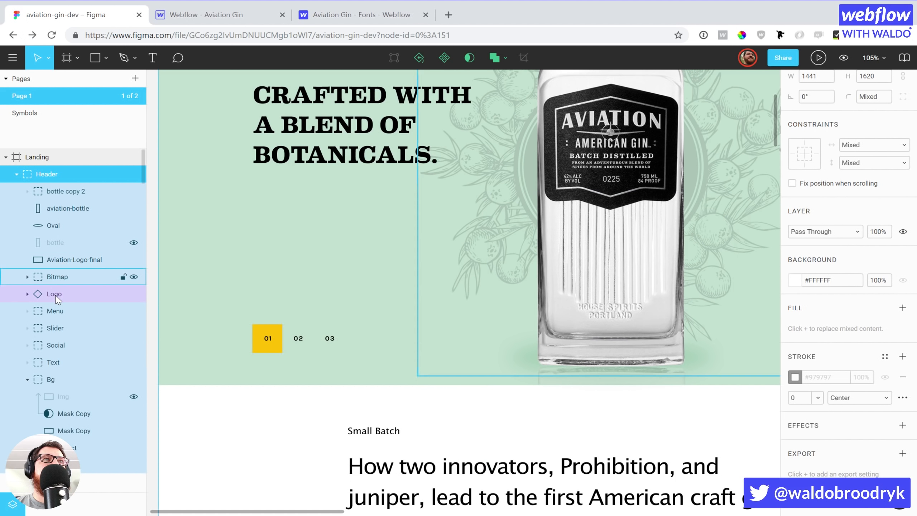
left_click(52, 380)
scroll(817, 376, "up", 2)
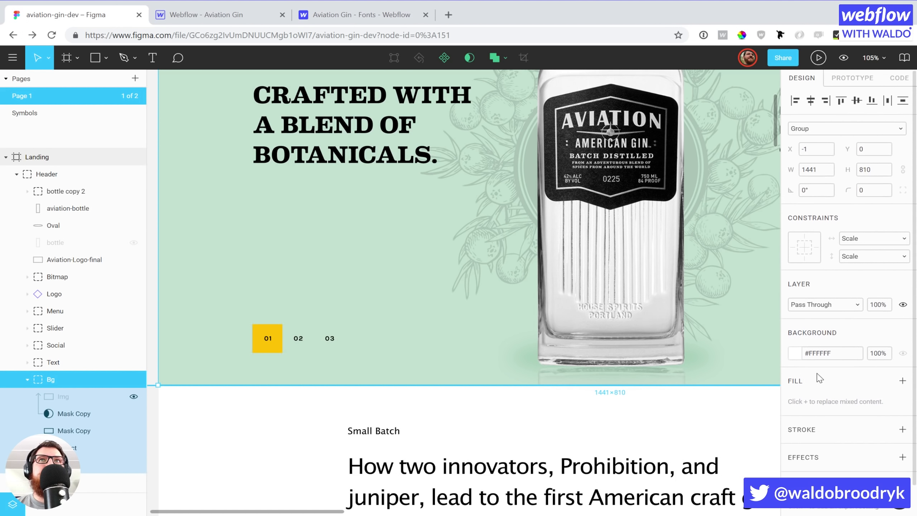
mouse_move(50, 414)
left_mouse_down()
mouse_move(59, 395)
mouse_move(68, 416)
left_mouse_up()
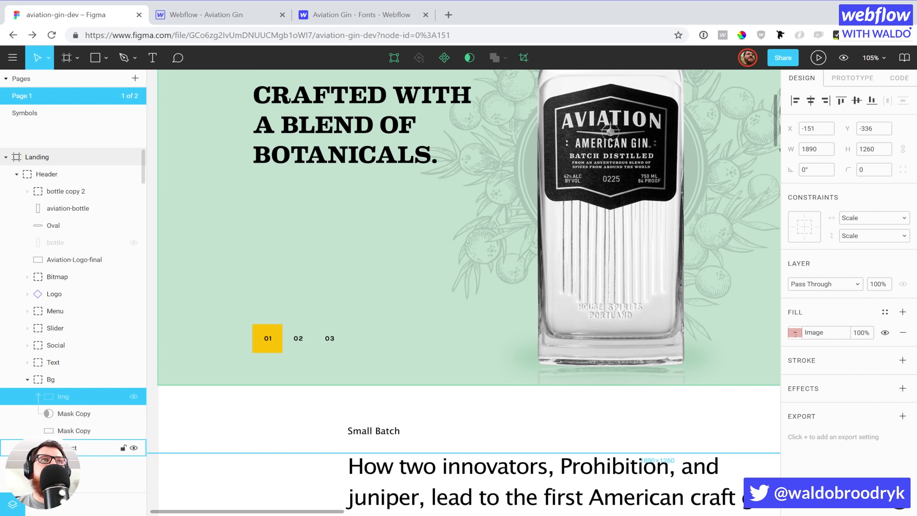
left_click(68, 447)
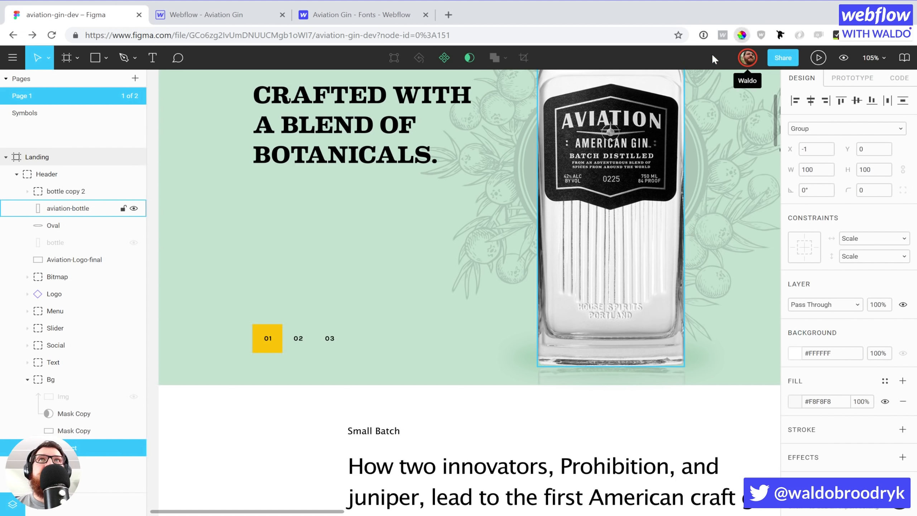
Sample the green header background in Figma, switch to Webflow, and set the Brand Color 2 block's background to #C2DFCF.
left_click(278, 251)
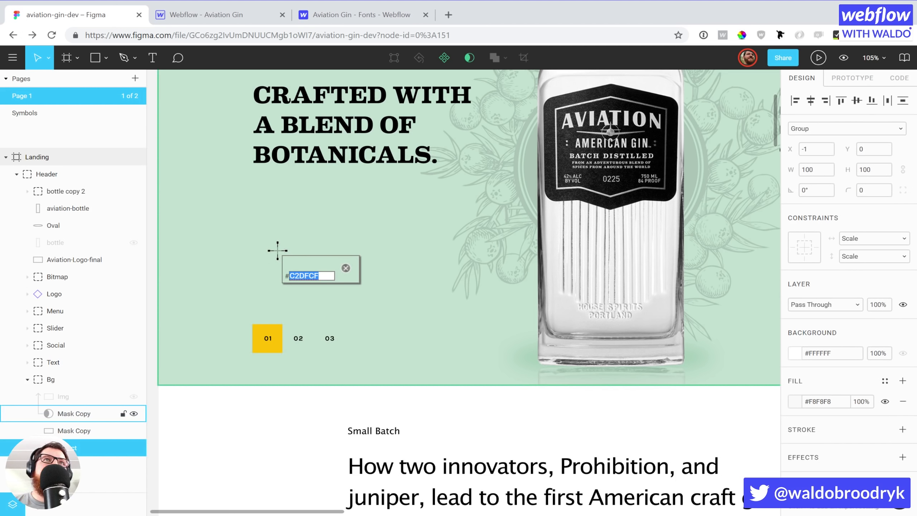
left_click(206, 17)
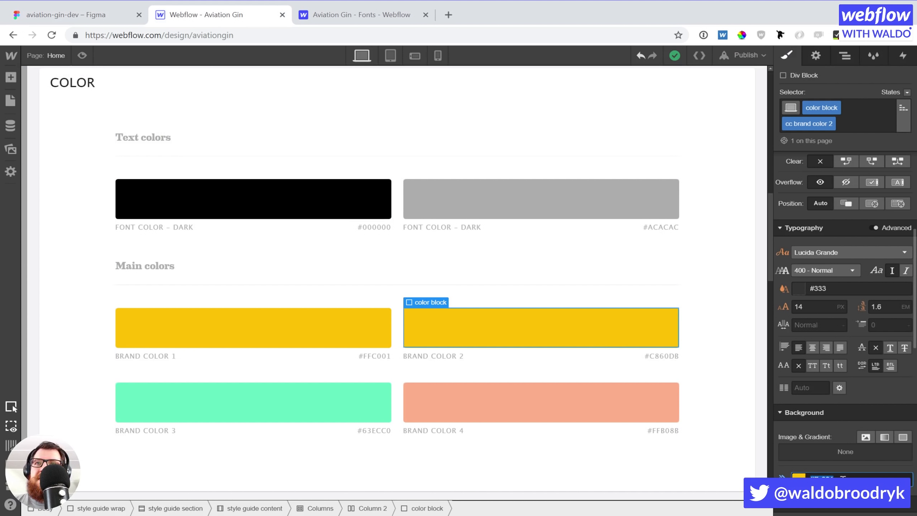
type("c")
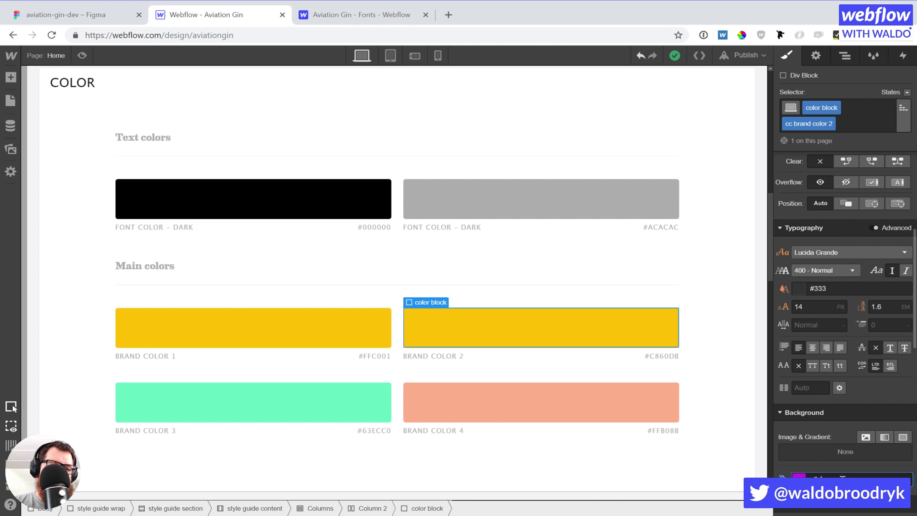
key("Return")
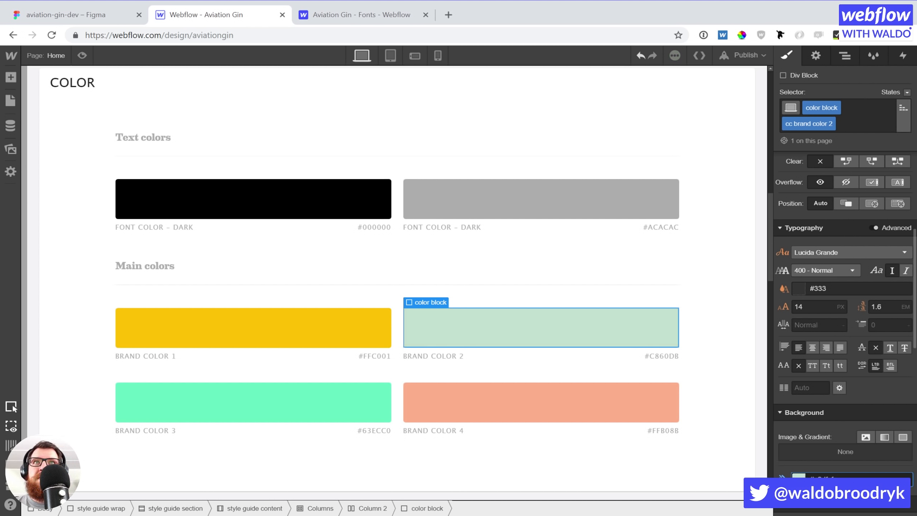
Save the Brand Color 2 block's background #C2DFCF as a color swatch and close the color picker.
left_click(797, 477)
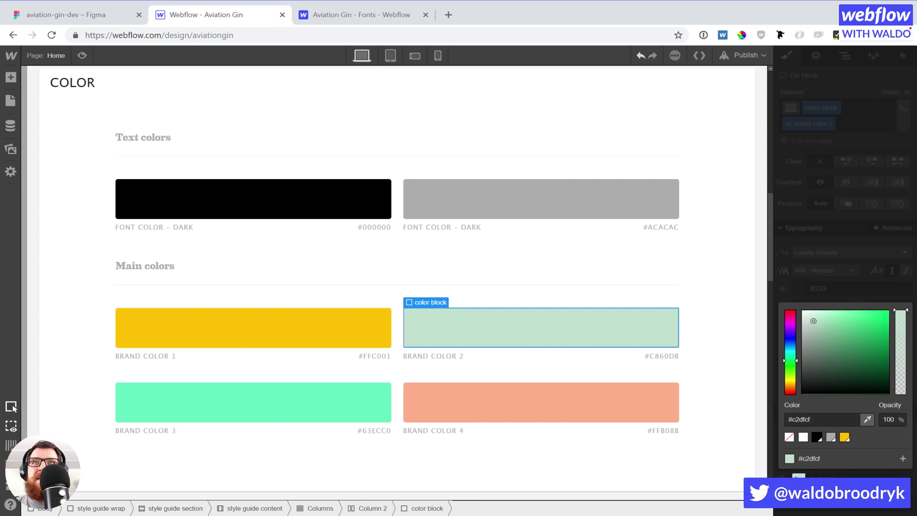
left_click(902, 458)
left_click(888, 458)
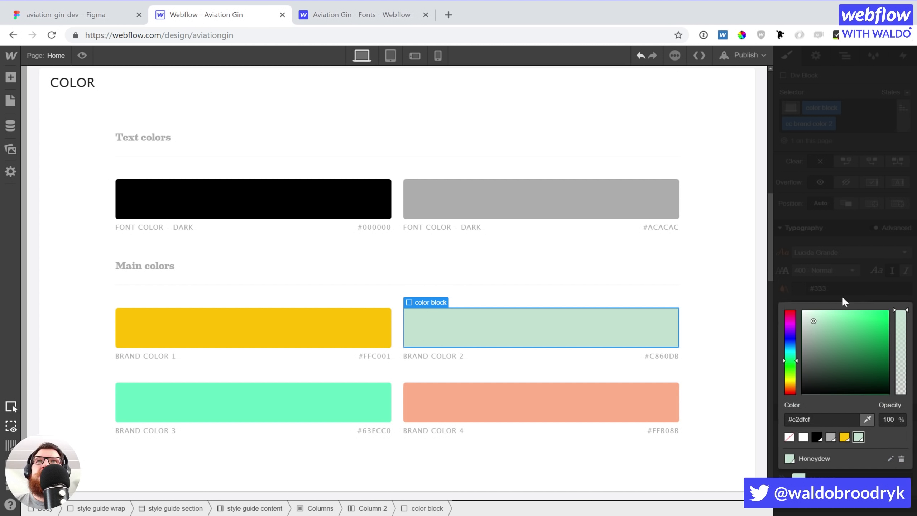
left_click(261, 412)
Switch to Figma and look through the Landing frame's sections down to Old Tom for any further brand colors.
left_click(92, 16)
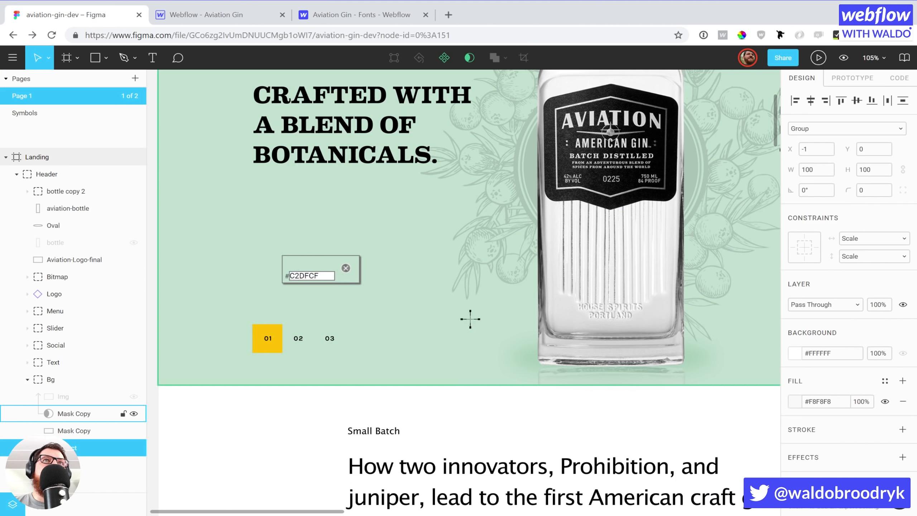
left_click(405, 398)
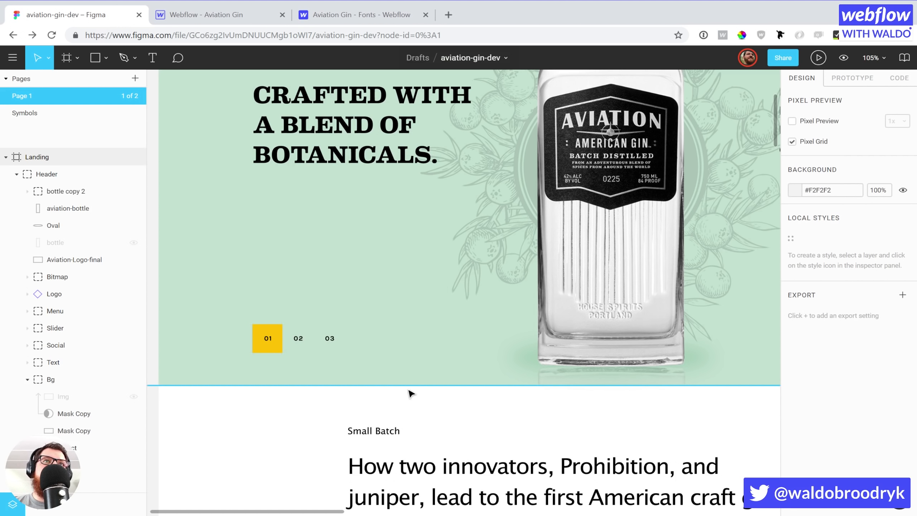
left_click(445, 378, "alt")
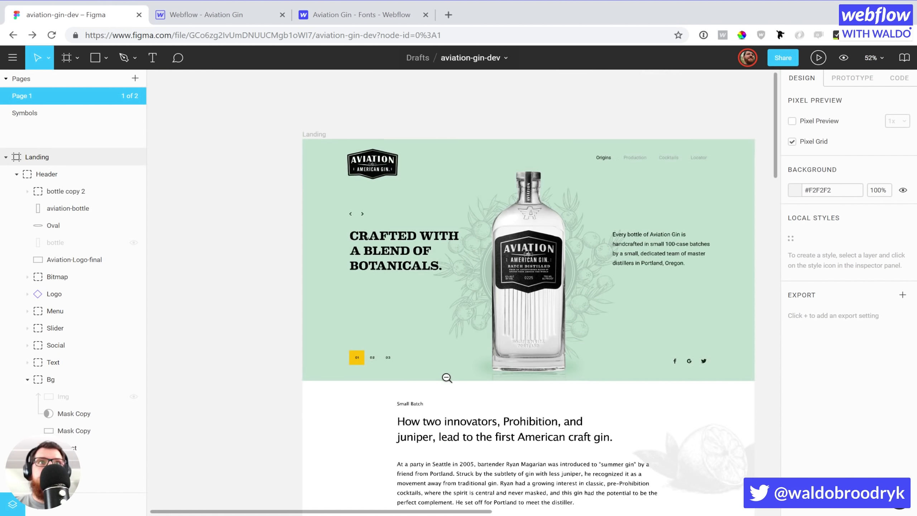
left_click(467, 381)
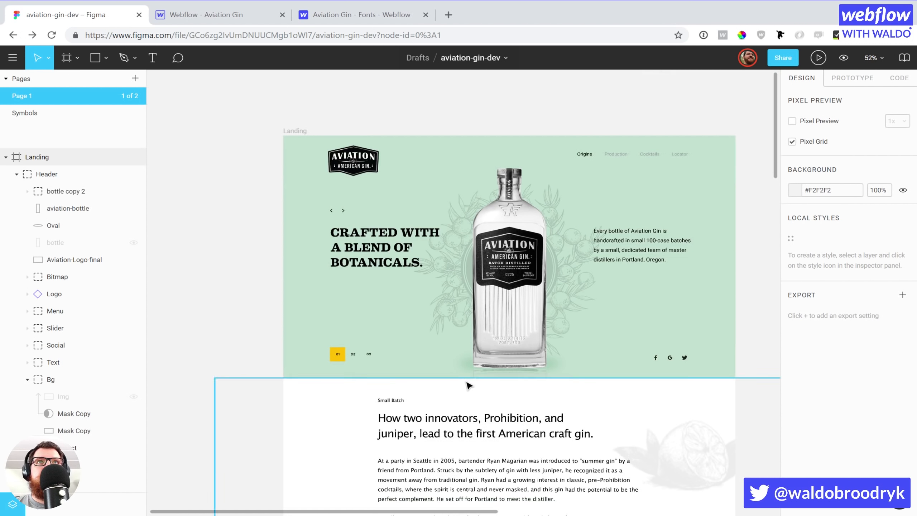
scroll(468, 385, "down", 1)
scroll(468, 385, "down", 6)
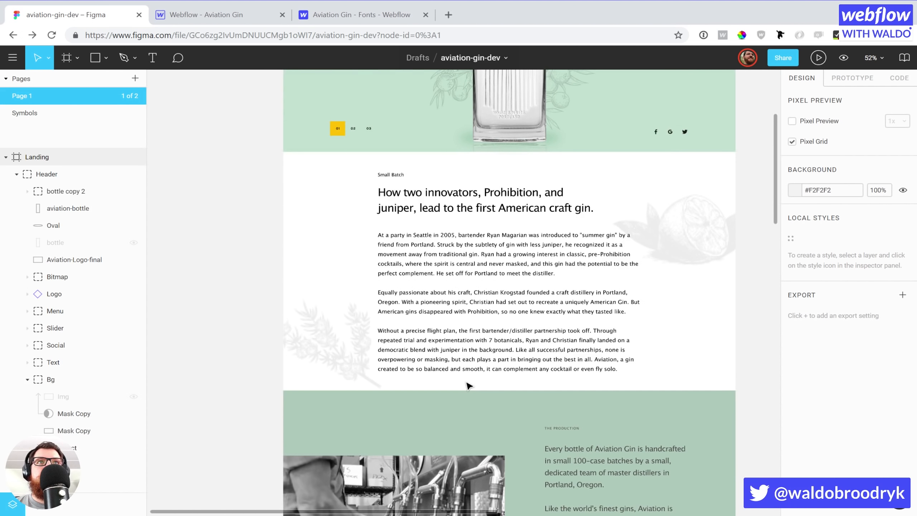
scroll(468, 386, "down", 5)
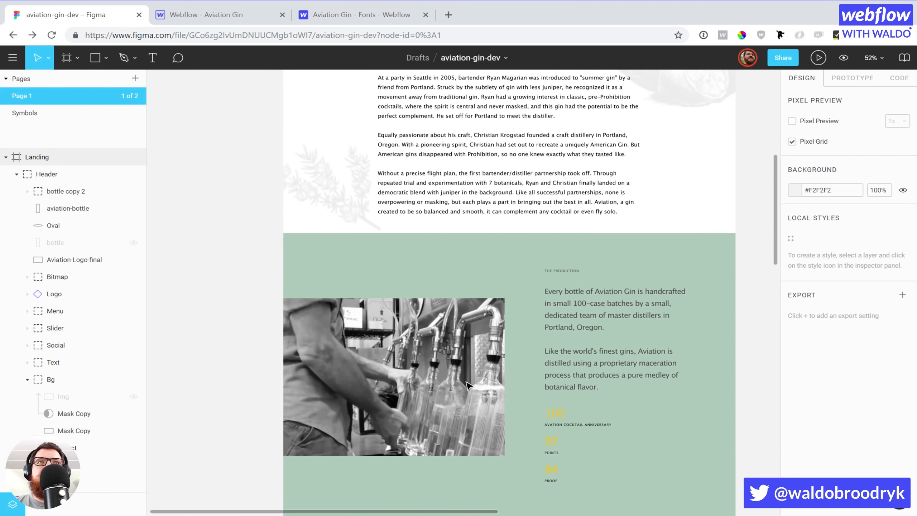
scroll(468, 385, "down", 11)
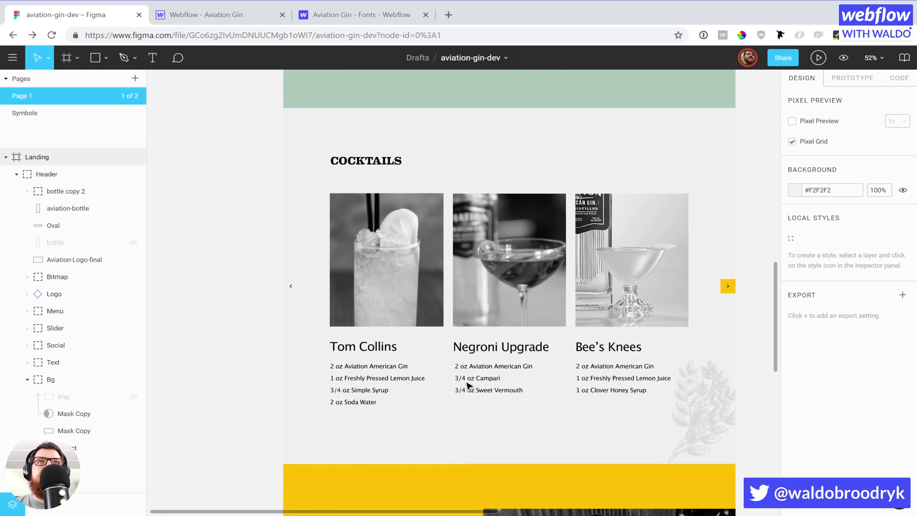
scroll(468, 386, "down", 5)
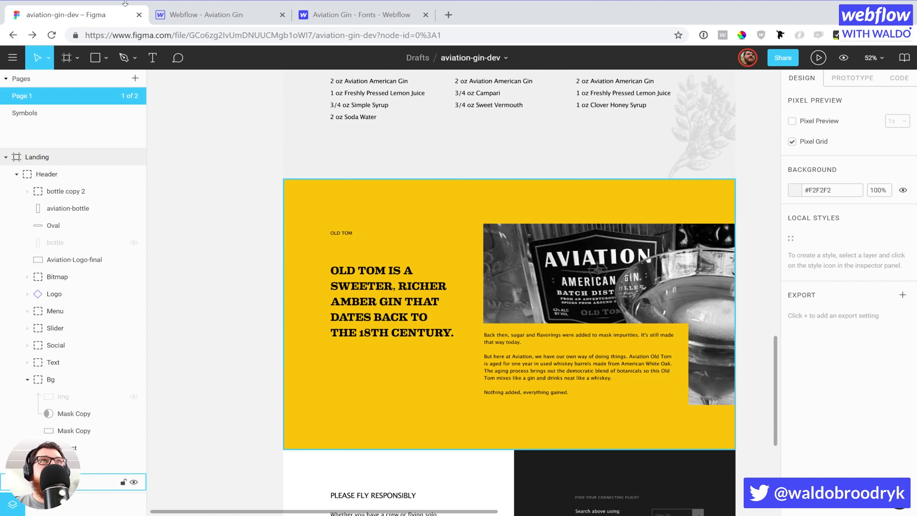
scroll(298, 181, "down", 1)
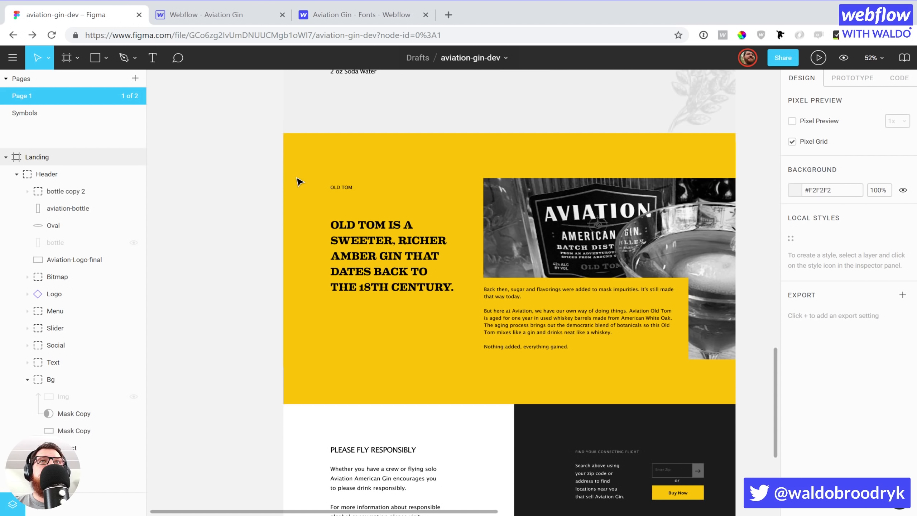
scroll(278, 210, "up", 3)
scroll(335, 258, "down", 1)
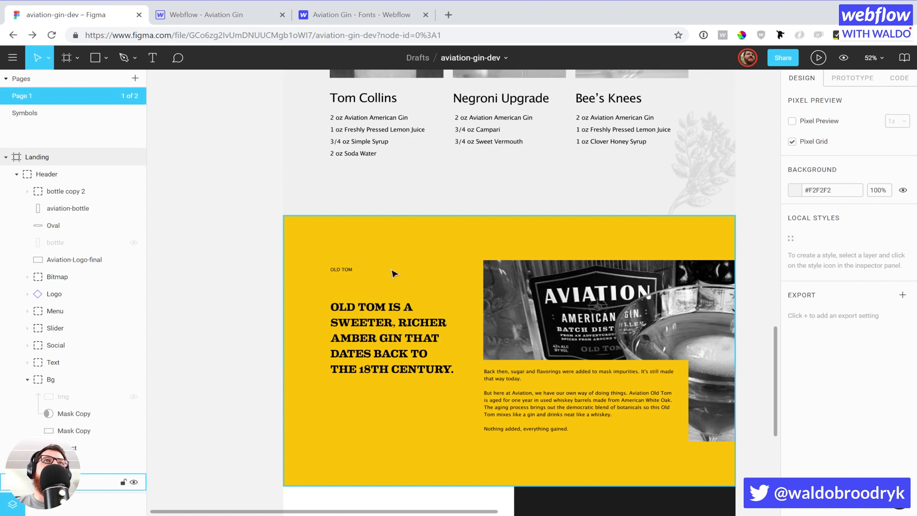
Switch back to Webflow and delete the Brand Color 3 and Brand Color 4 blocks together with their labels.
left_click(212, 14)
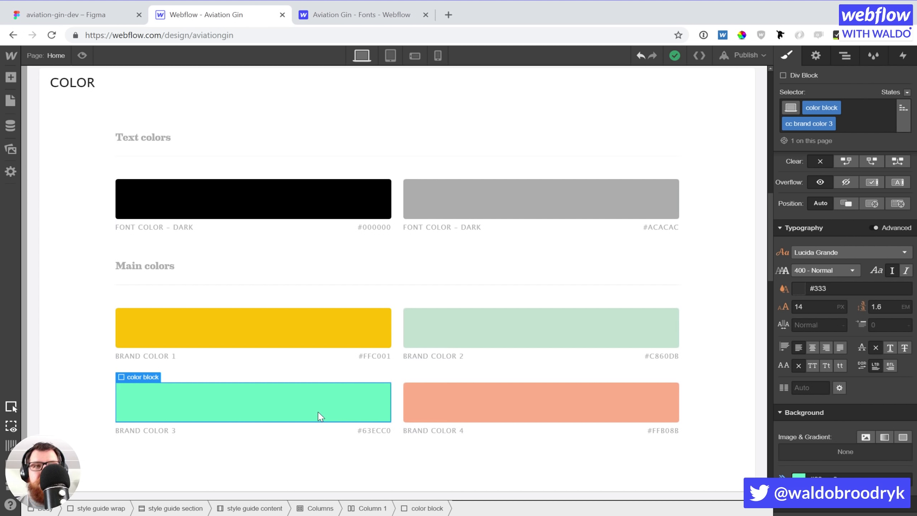
key("Up")
key("Down")
key("Right")
key("Right")
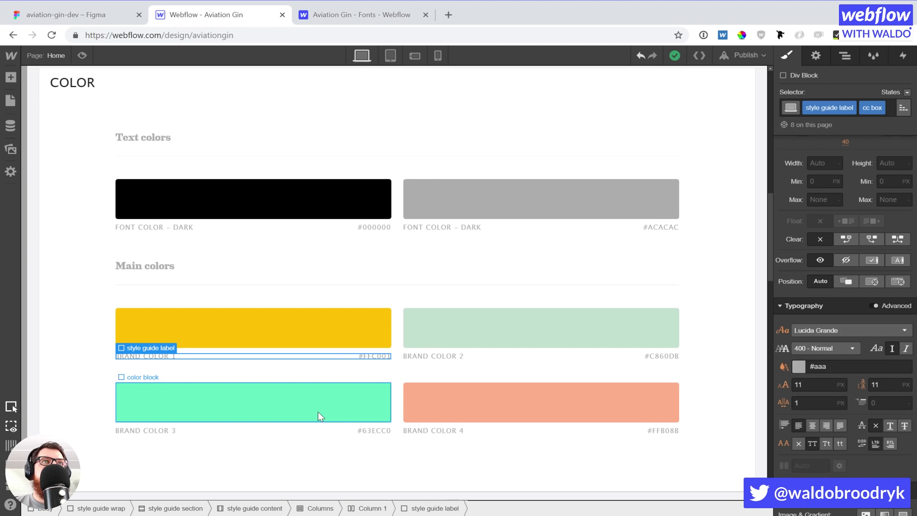
key("Delete")
key("Delete")
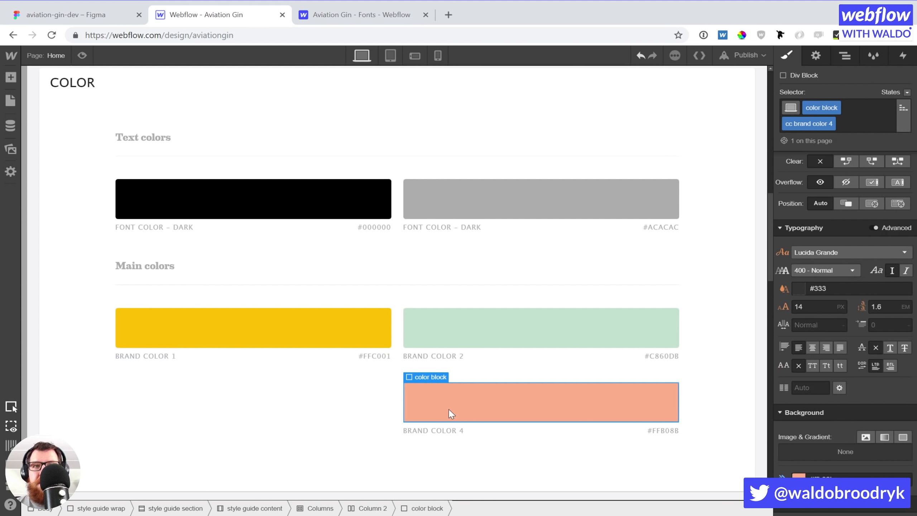
key("Delete")
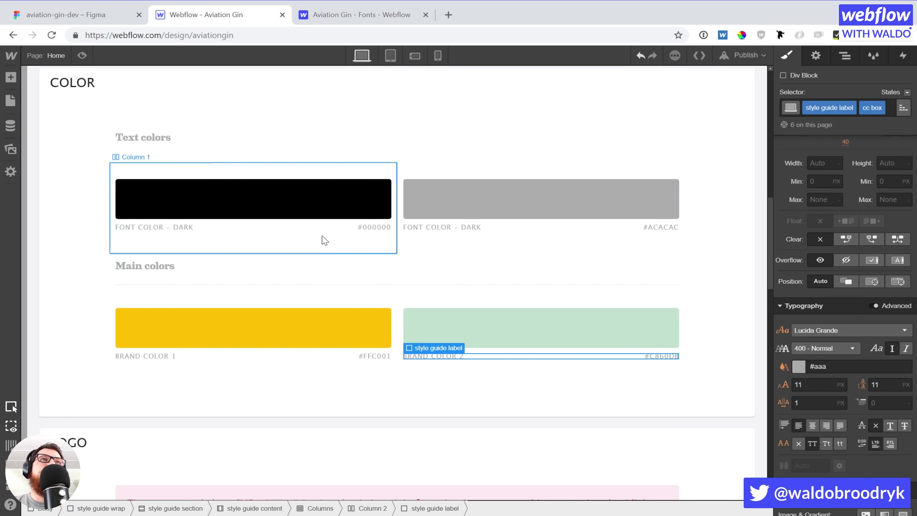
Review the two logo images in the Logo section and examine their image settings.
scroll(337, 283, "down", 10)
scroll(339, 282, "up", 5)
scroll(338, 282, "down", 7)
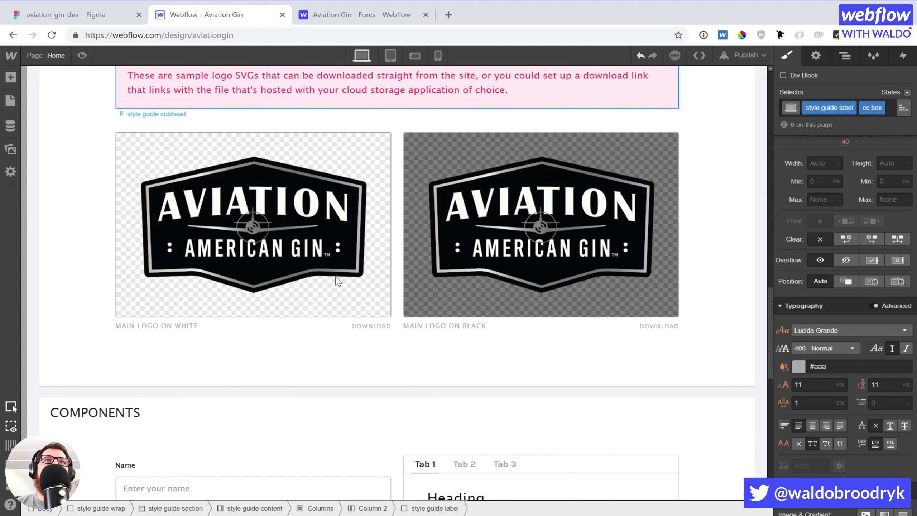
left_click(337, 282)
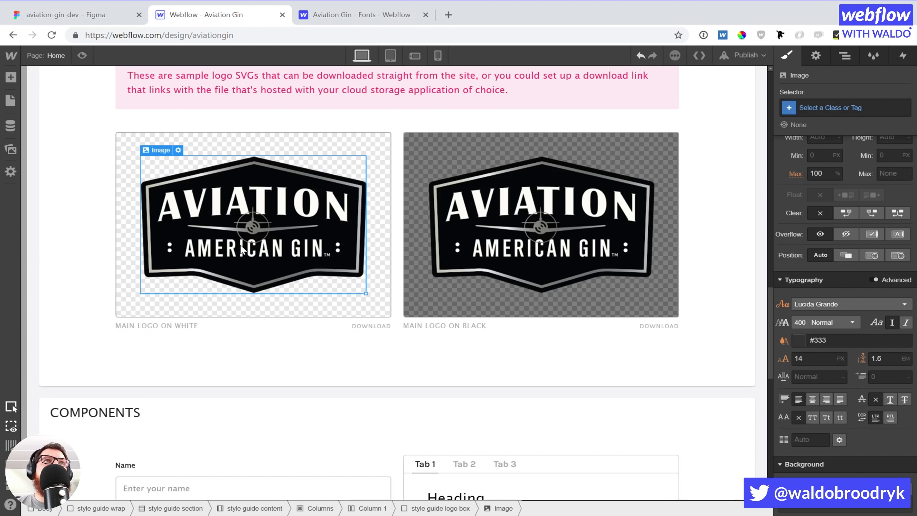
left_click(11, 148)
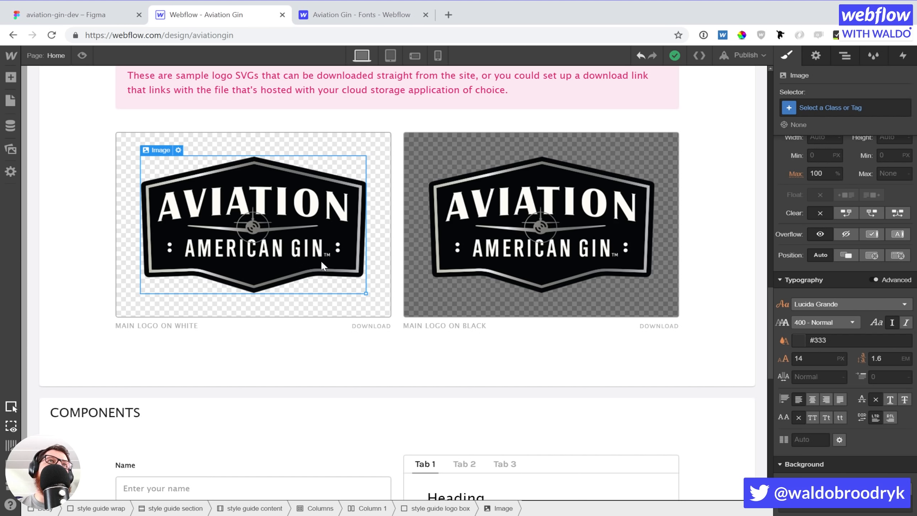
left_click(534, 227)
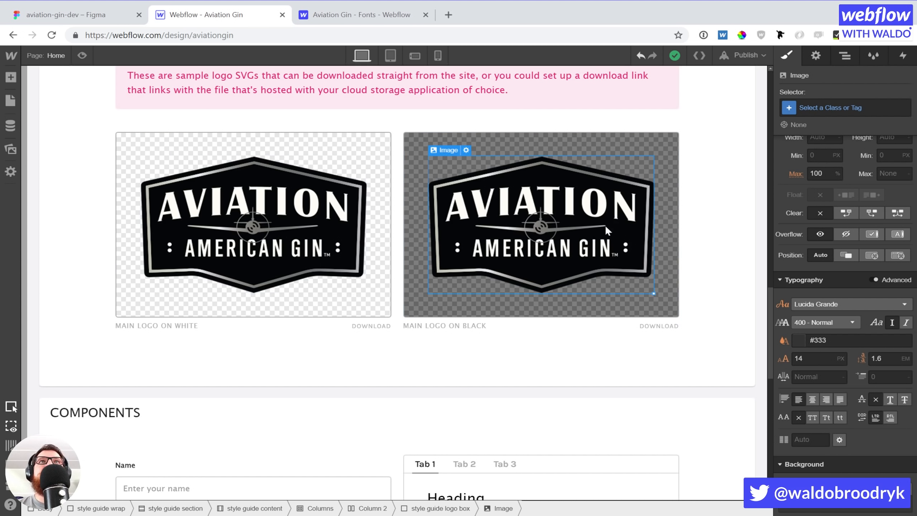
left_click(817, 56)
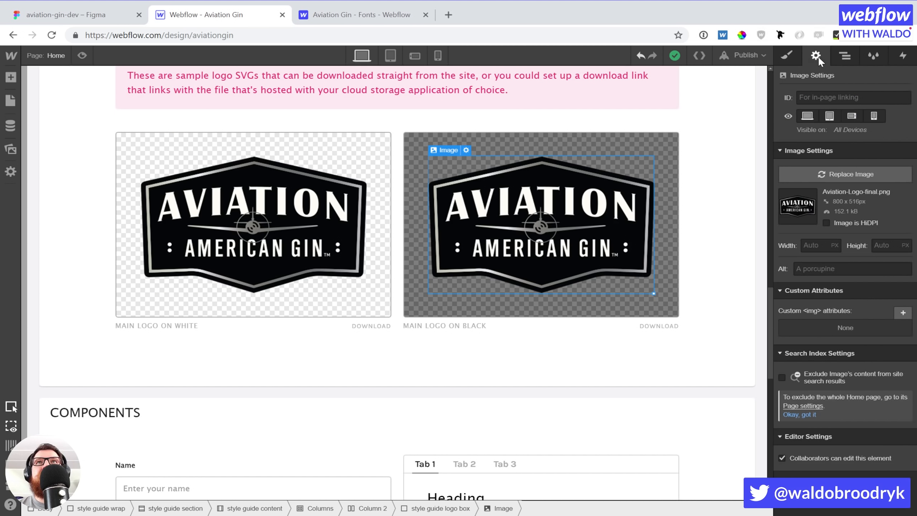
left_click(279, 236)
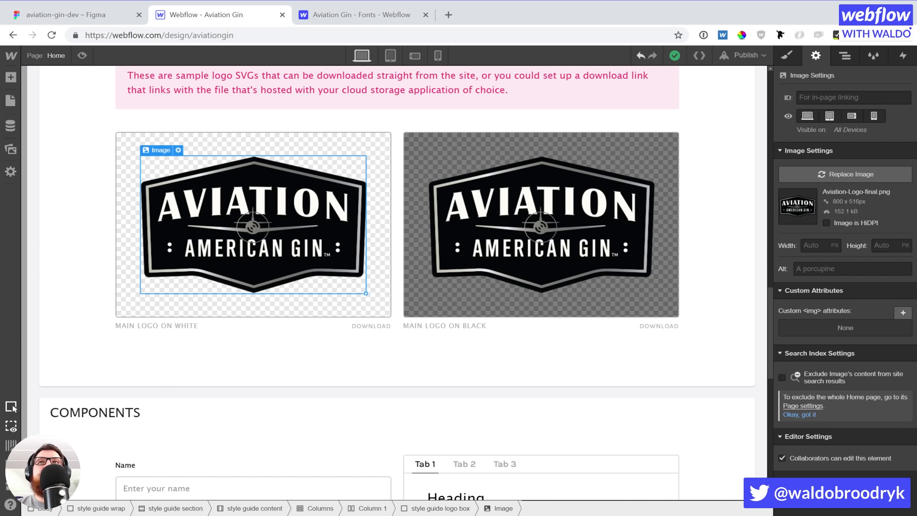
Upload the site's image files to the assets and use Aviation-Logo-final.svg, 382 px wide, for the Main Logo on White.
left_click(10, 149)
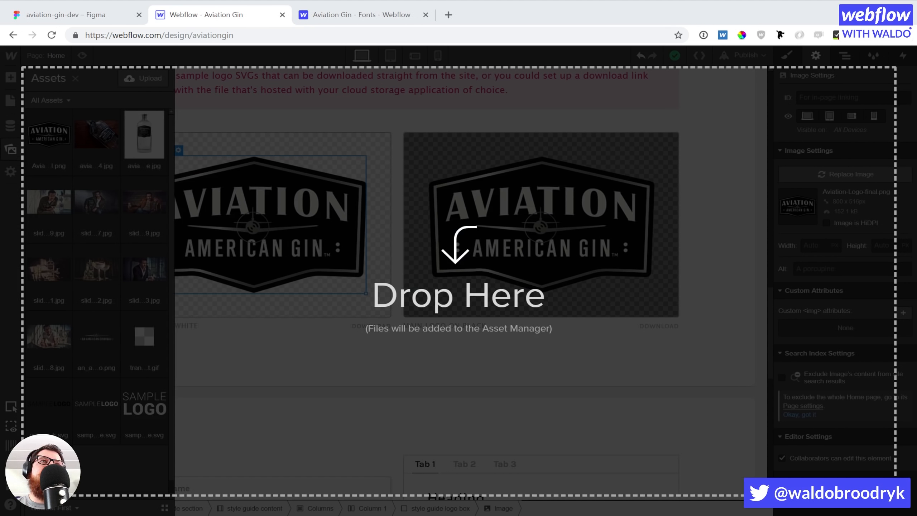
left_click_drag(67, 359, 67, 358)
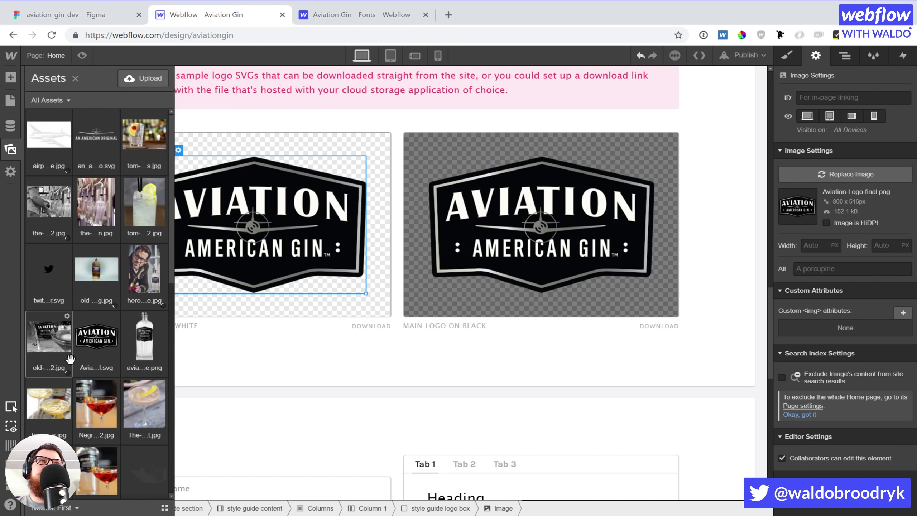
left_click(292, 228)
left_click(12, 149)
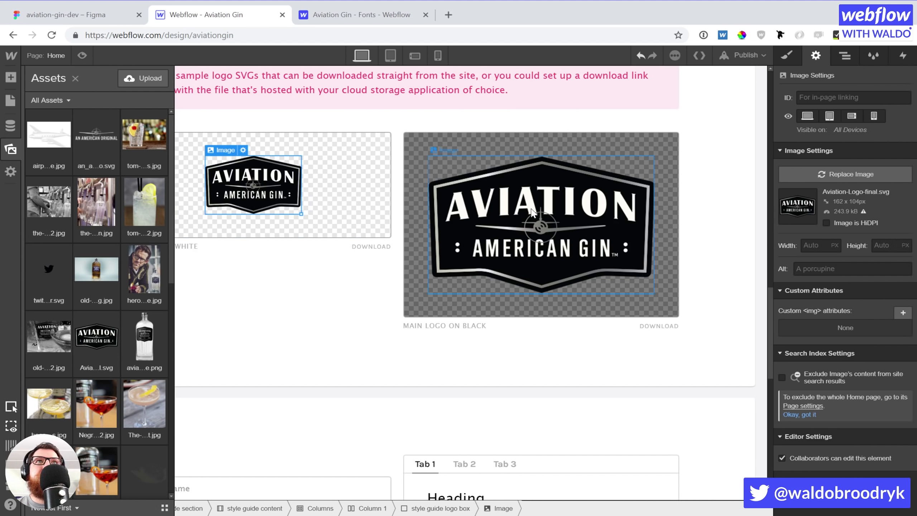
left_click_drag(301, 214, 398, 292)
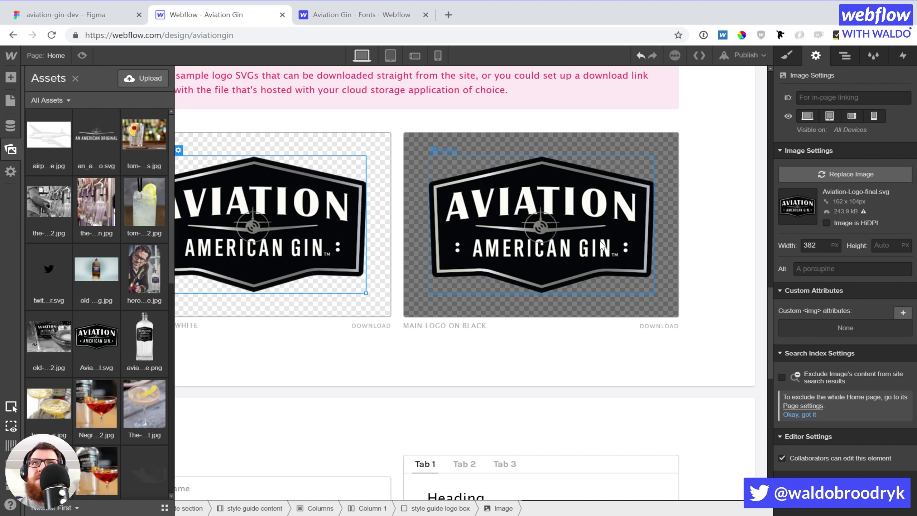
Replace the Main Logo on Black image with Aviation-Logo-final.svg and enlarge it to fill its logo box.
left_click(601, 245)
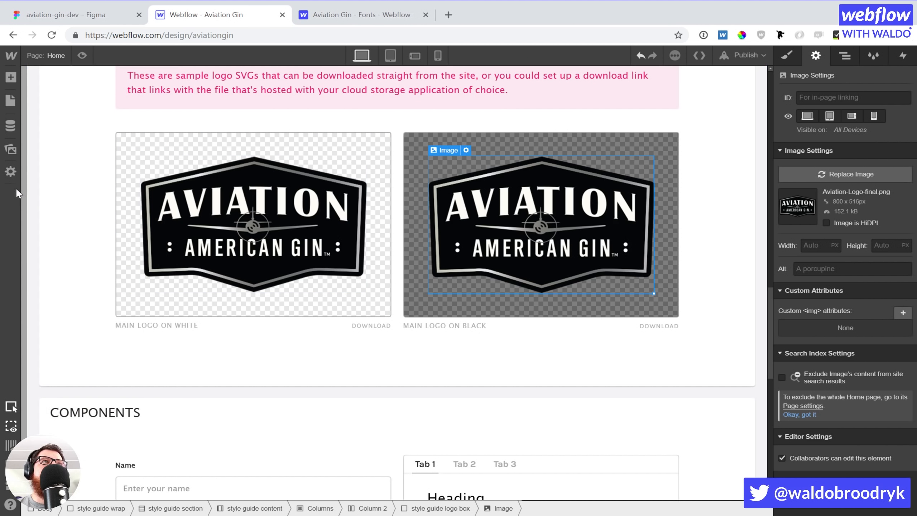
left_click(11, 150)
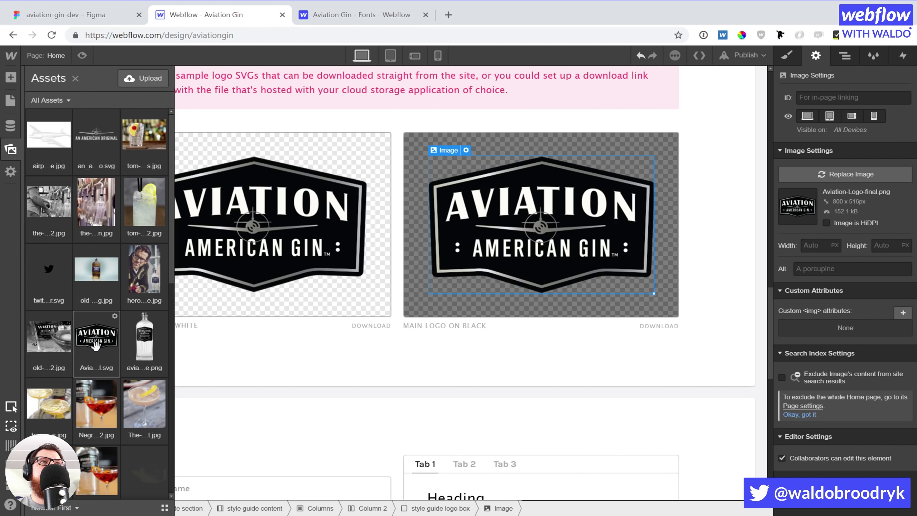
left_click(96, 345)
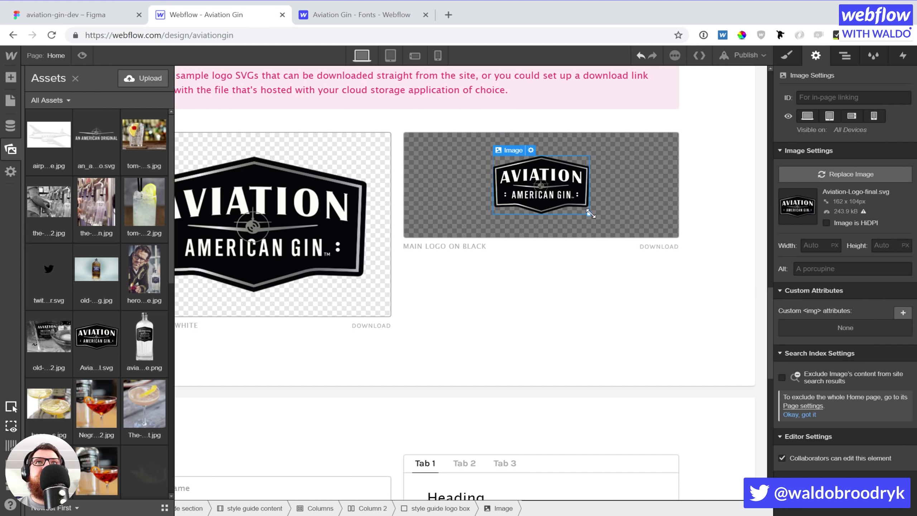
left_click_drag(588, 213, 749, 339)
left_click(731, 306)
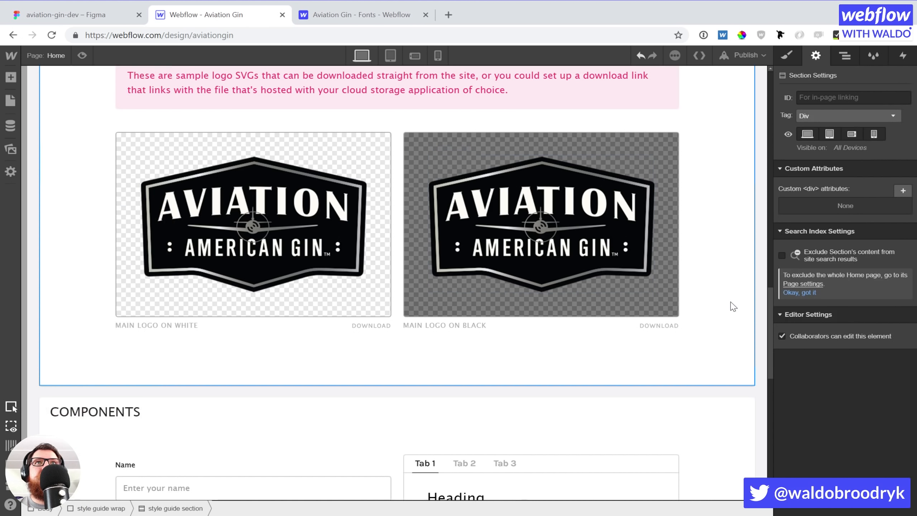
Link the Main Logo on White's Download label to the hosted URL of the Aviation-Logo-final.svg asset.
scroll(293, 248, "down", 2)
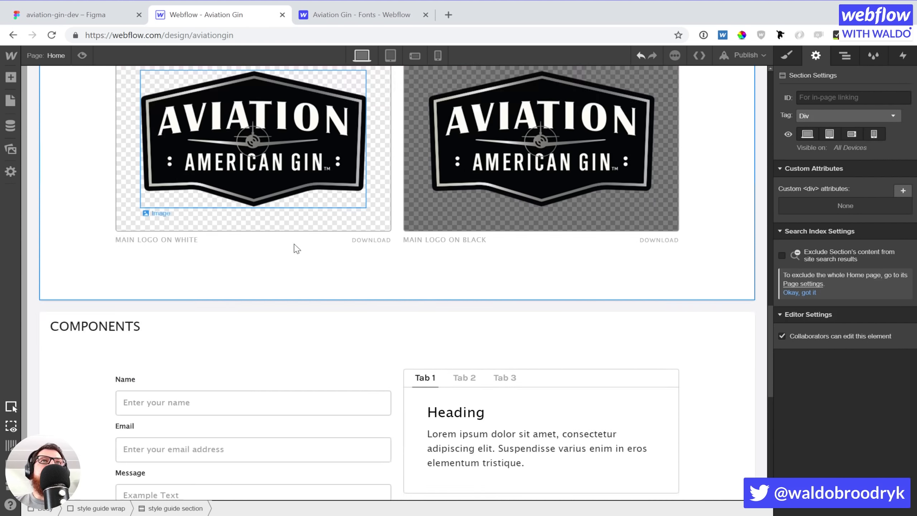
left_click(385, 241)
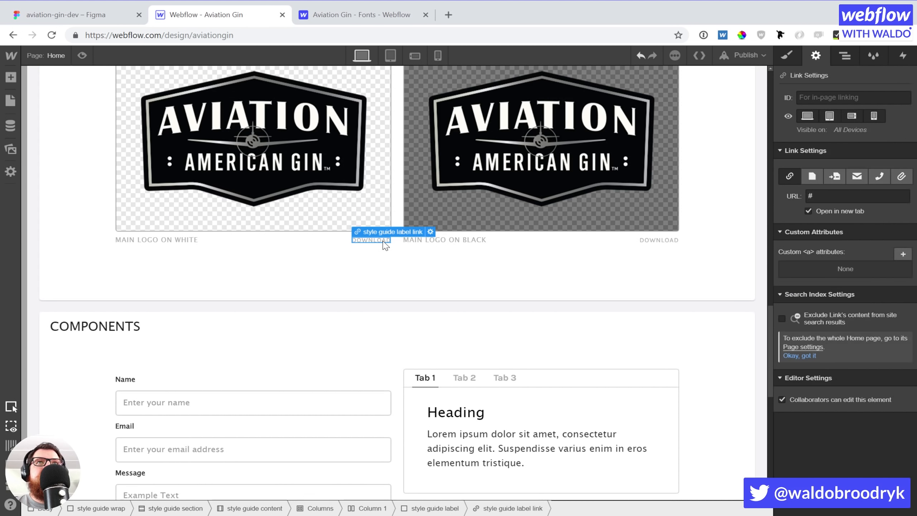
left_click(10, 150)
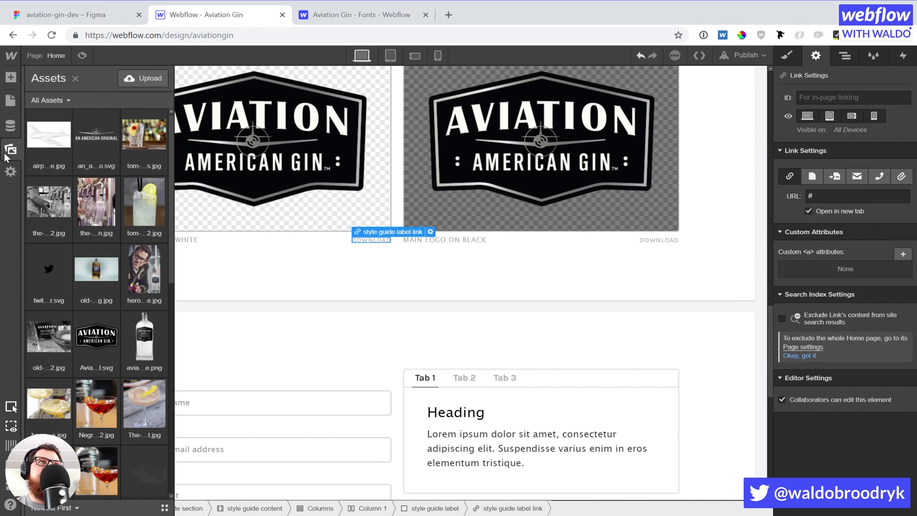
left_click(114, 316)
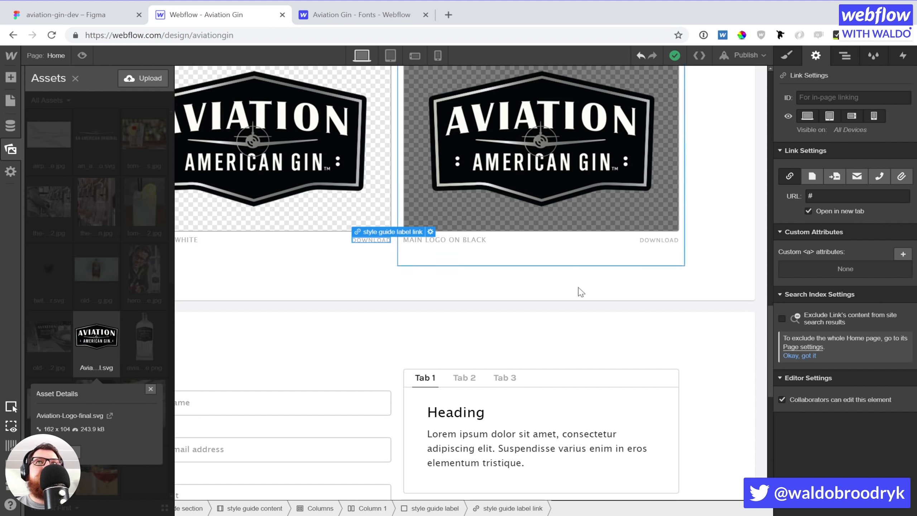
left_click(830, 197)
key("ctrl+v")
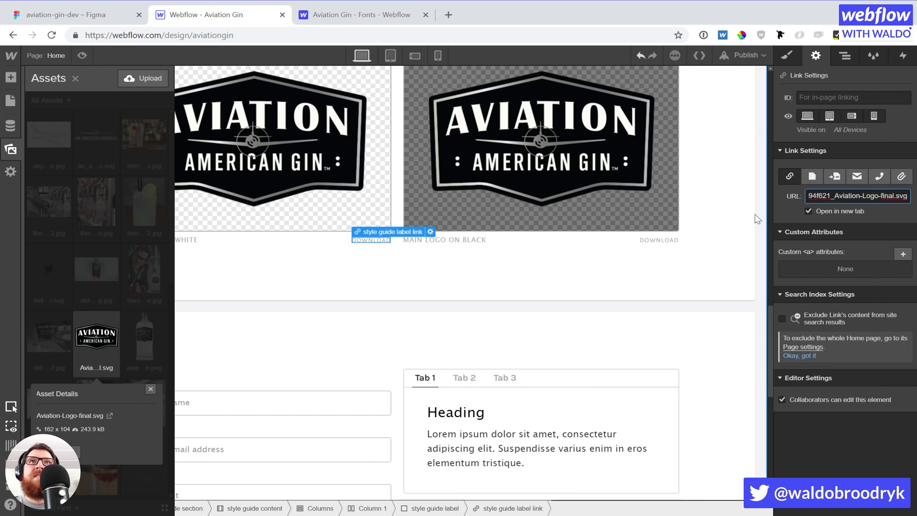
Link the Main Logo on Black's Download label to the same Aviation-Logo-final.svg asset URL.
left_click(664, 241)
left_click(664, 241)
left_click(839, 195)
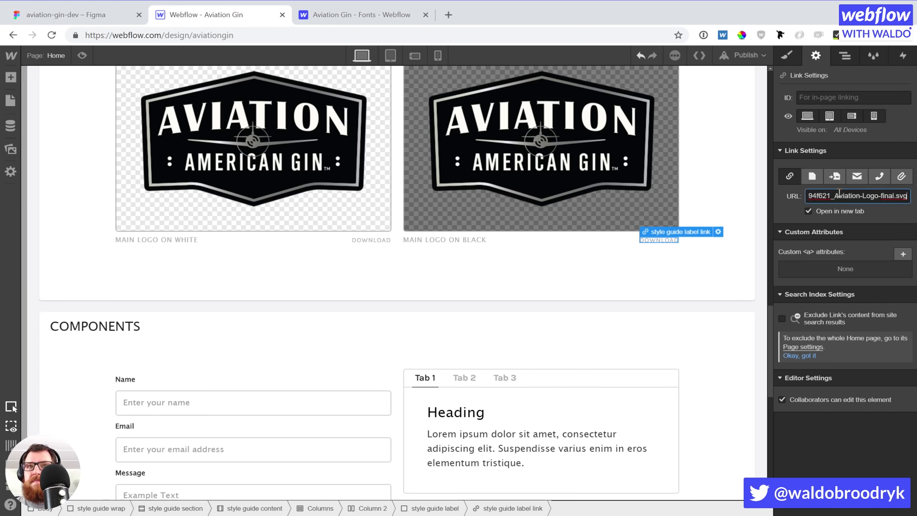
left_click(363, 334)
Review the Components section's form fields, tabs and cards.
scroll(362, 336, "down", 5)
scroll(360, 336, "down", 3)
scroll(360, 338, "up", 3)
scroll(284, 213, "up", 1)
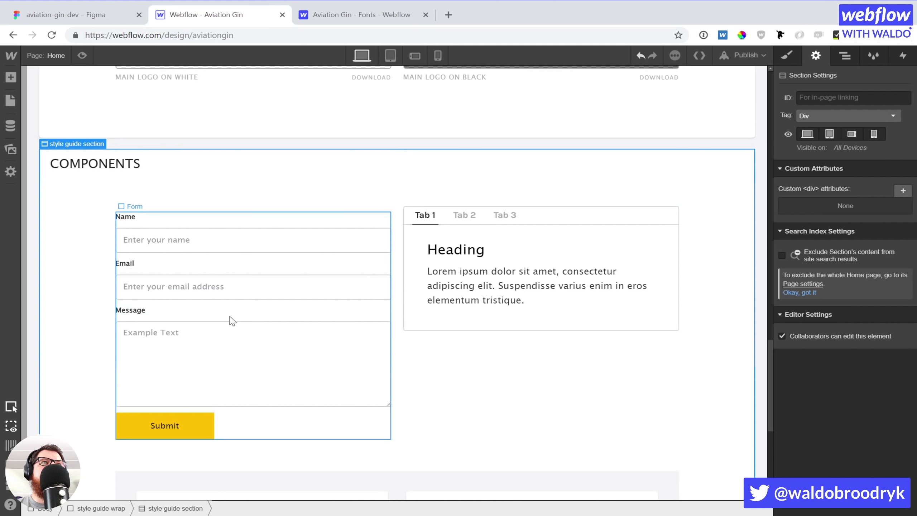
left_click(223, 249)
scroll(312, 369, "down", 5)
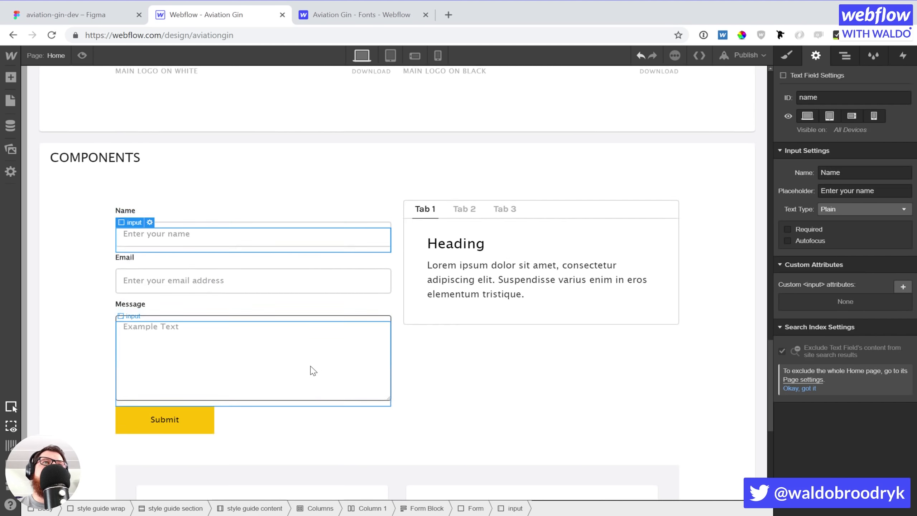
scroll(312, 368, "down", 4)
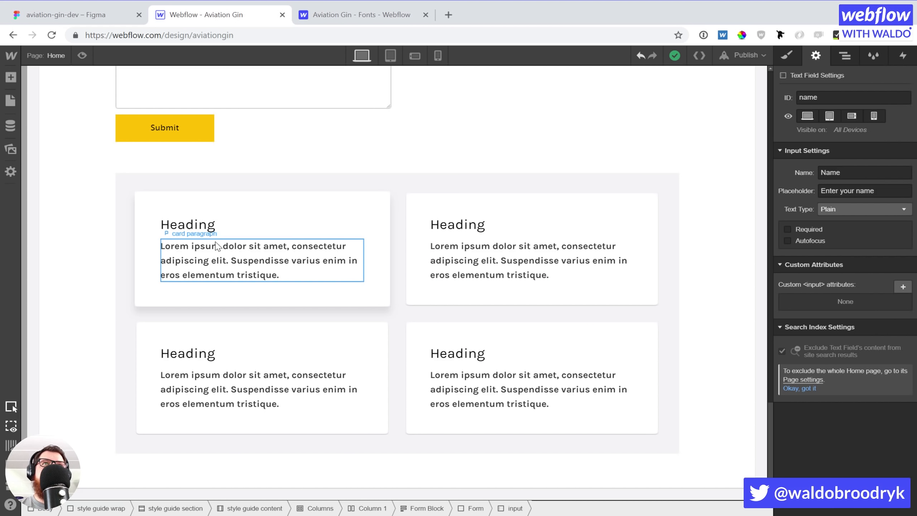
Examine the first card's Hover state styles, including its spacing and drop shadow settings.
left_click(378, 206)
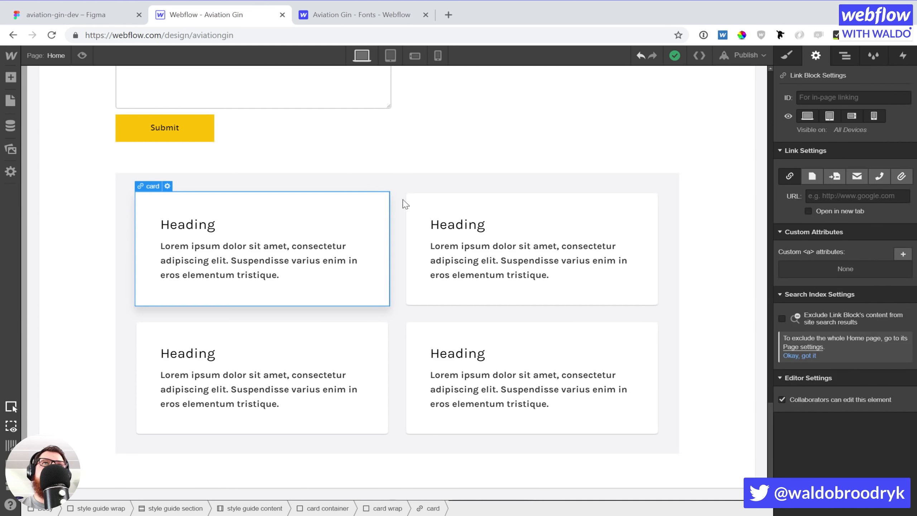
left_click(785, 56)
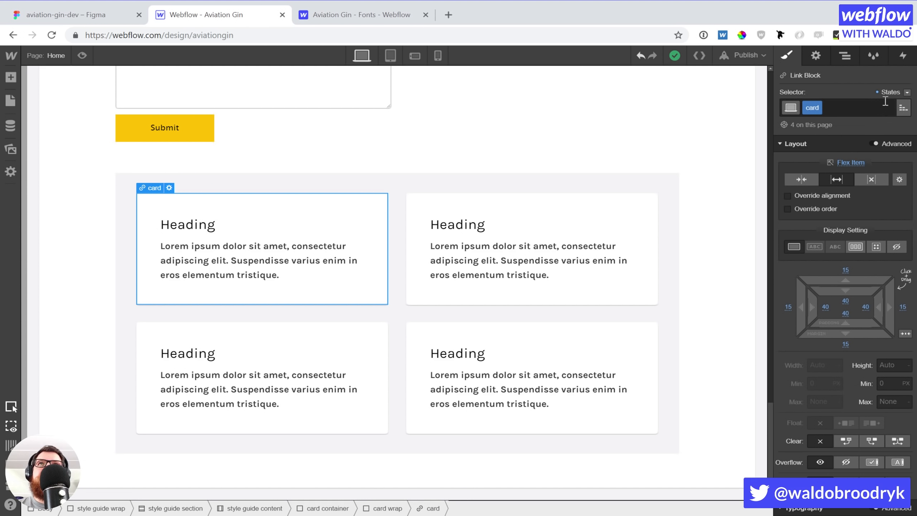
left_click(891, 91)
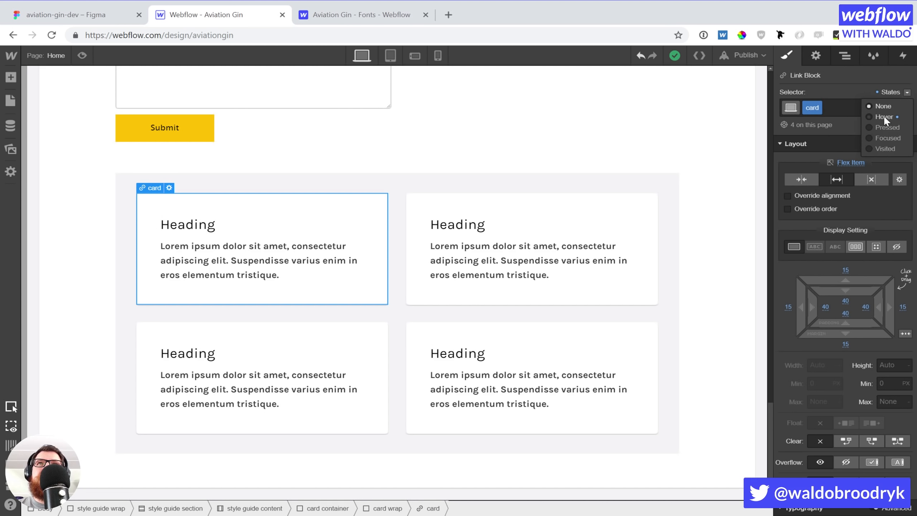
left_click(883, 115)
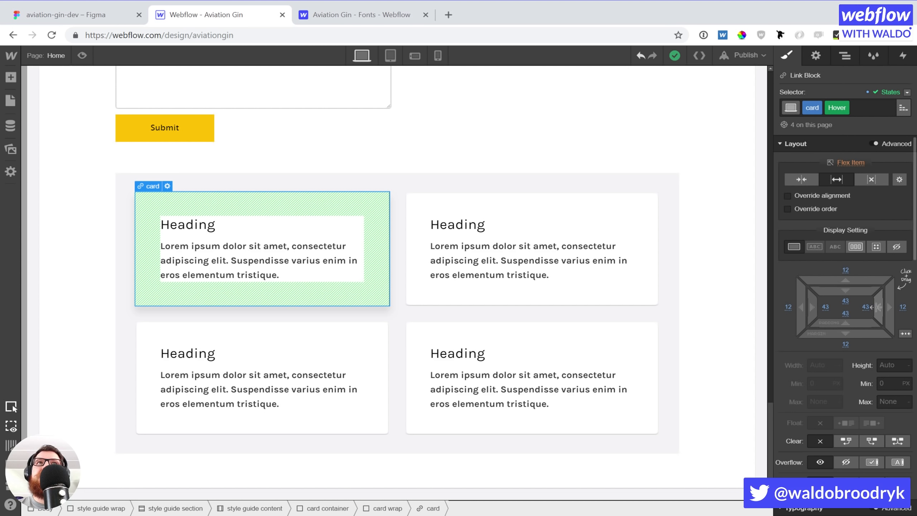
scroll(871, 307, "down", 15)
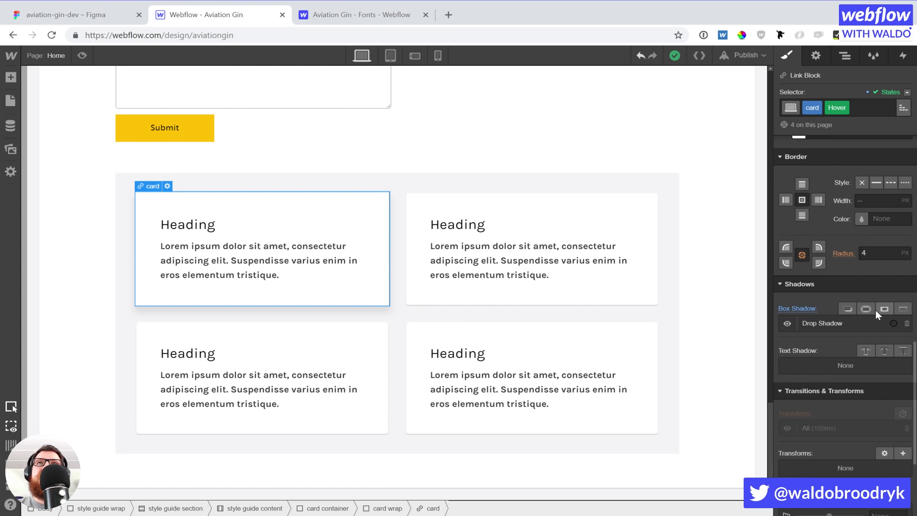
left_click(820, 323)
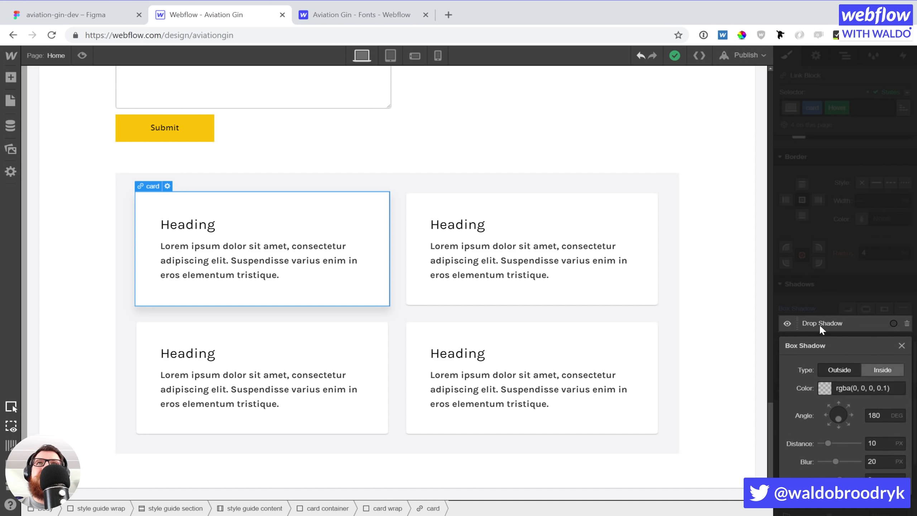
left_click(831, 275)
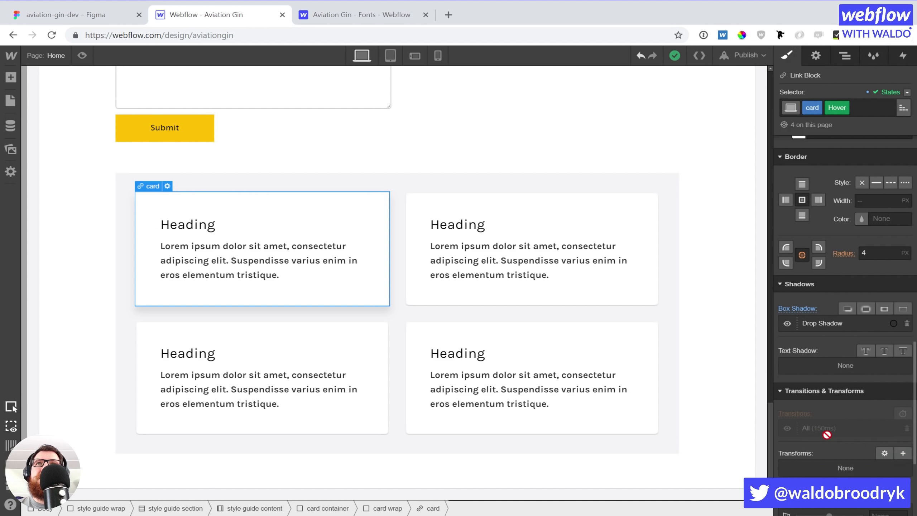
Return the card to its None state and replace its All transition with a 200 ms ease Box Shadow transition.
left_click(891, 92)
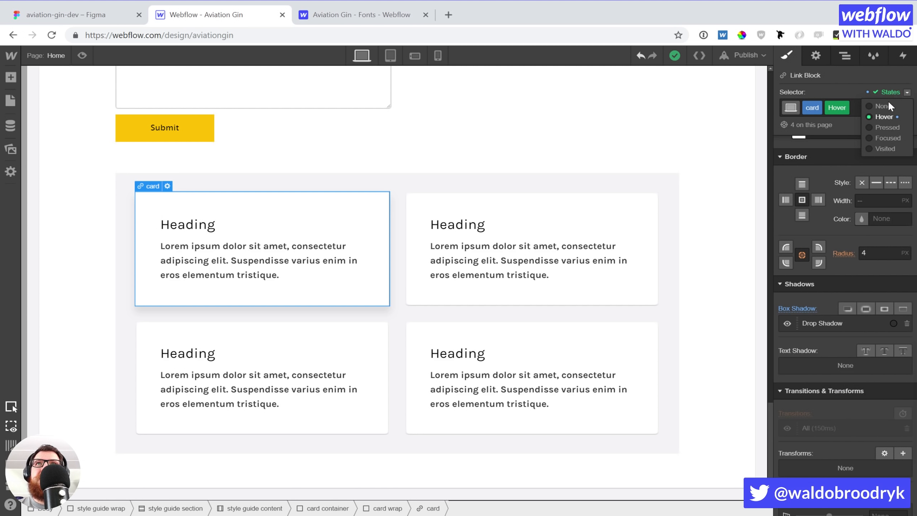
left_click(888, 101)
scroll(856, 292, "down", 3)
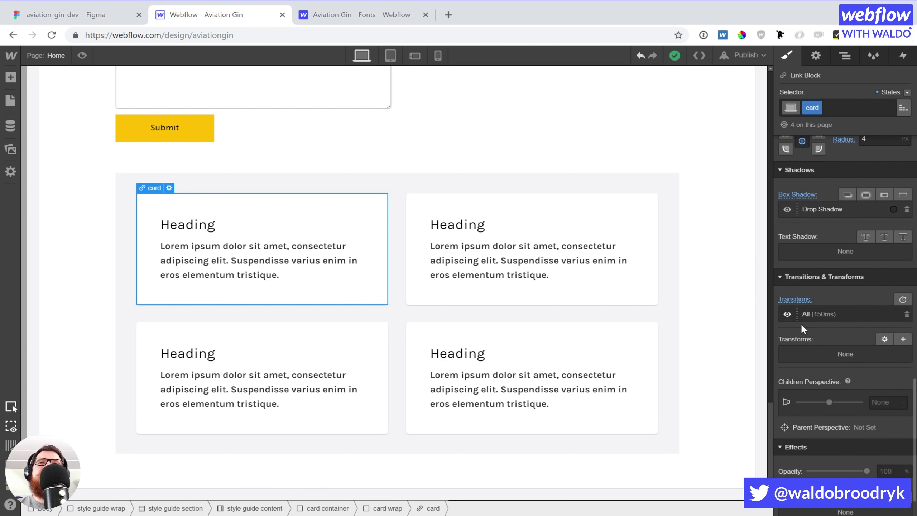
left_click(907, 315)
left_click(903, 299)
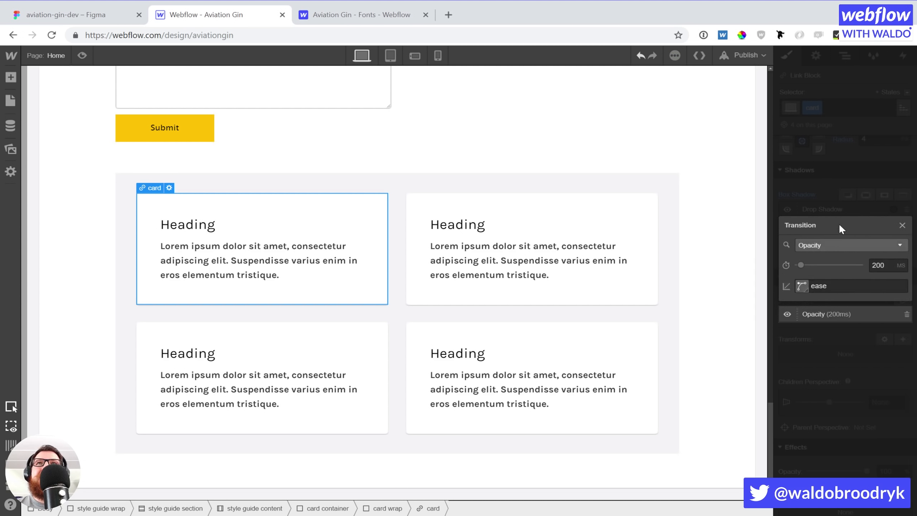
left_click(838, 244)
scroll(852, 288, "down", 2)
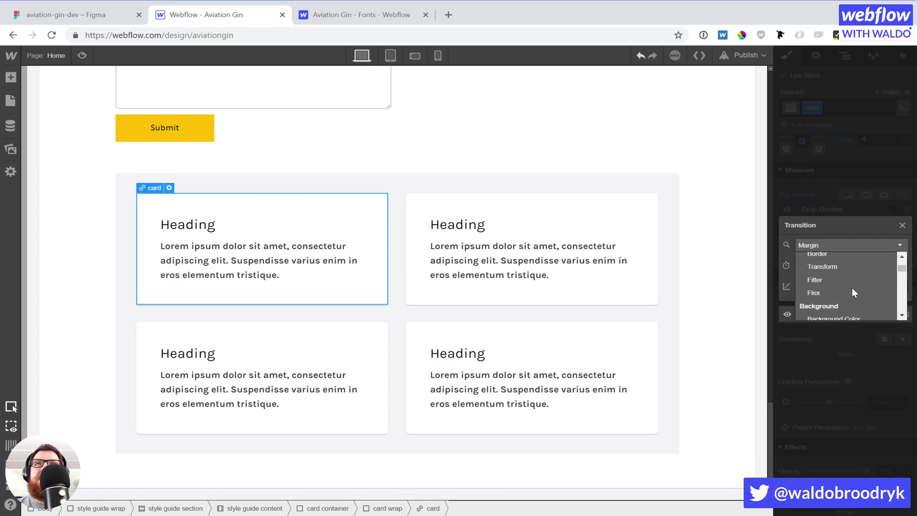
scroll(851, 287, "down", 2)
scroll(851, 287, "down", 2)
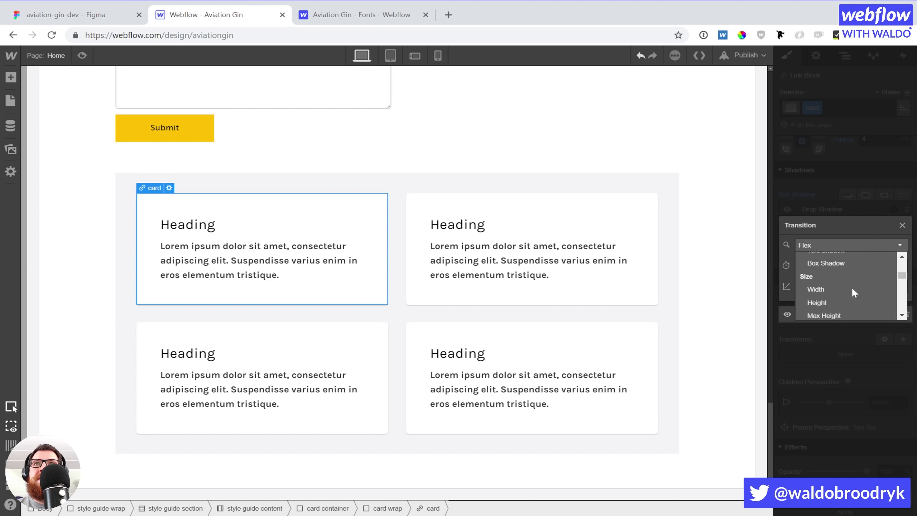
left_click(830, 256)
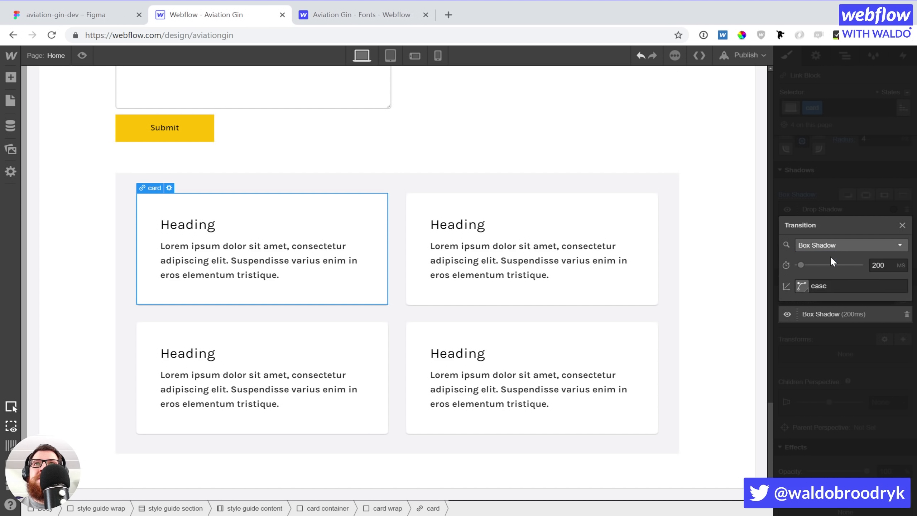
left_click(861, 330)
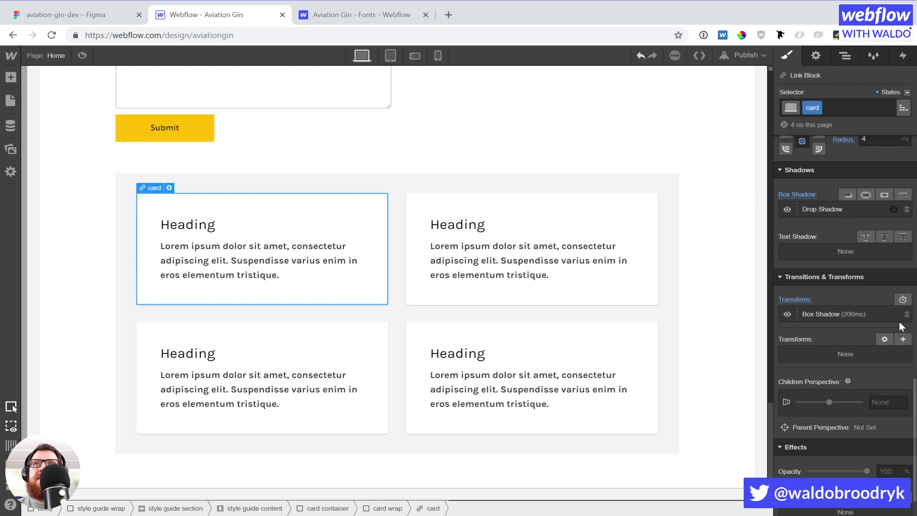
Add a 200 ms ease Padding transition to the card class and deselect the card.
left_click(902, 299)
left_click(838, 258)
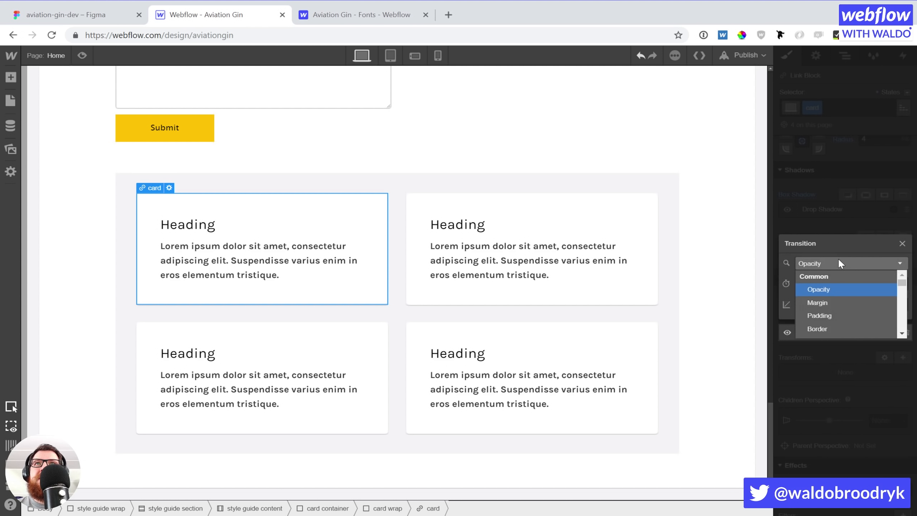
left_click(837, 315)
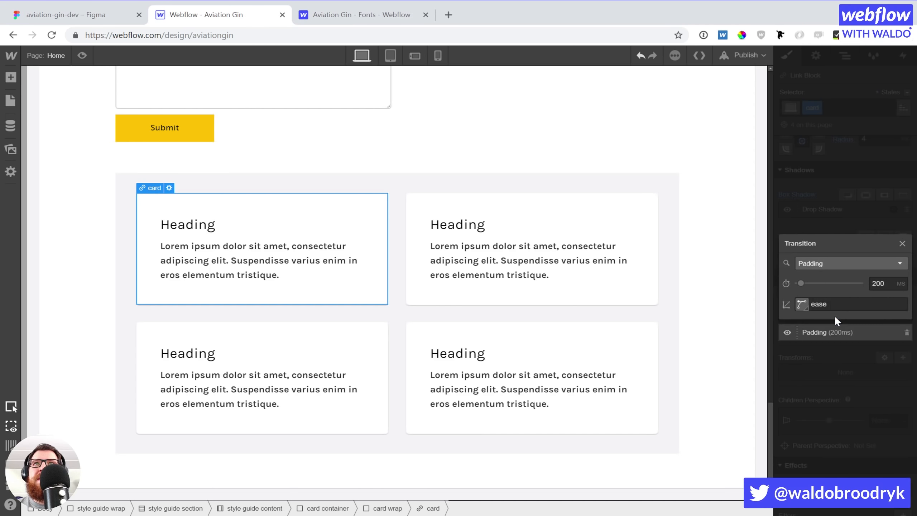
left_click(813, 207)
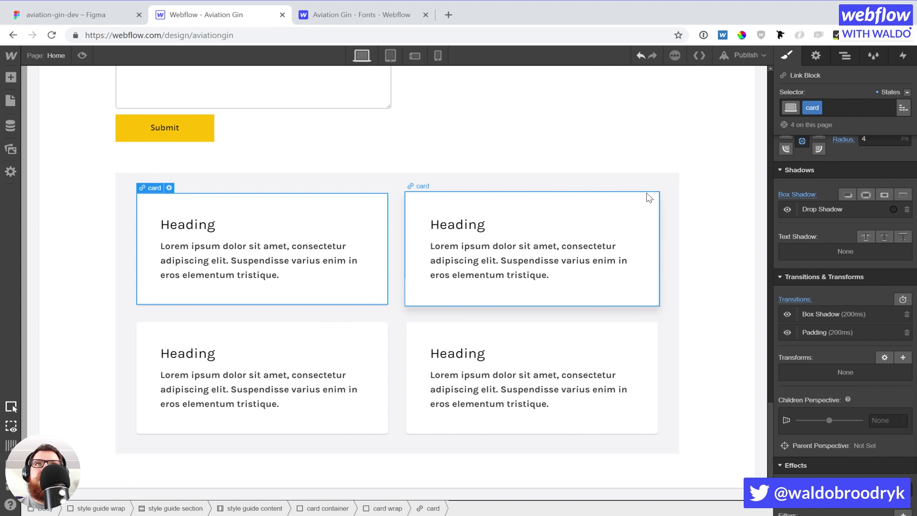
left_click(642, 110)
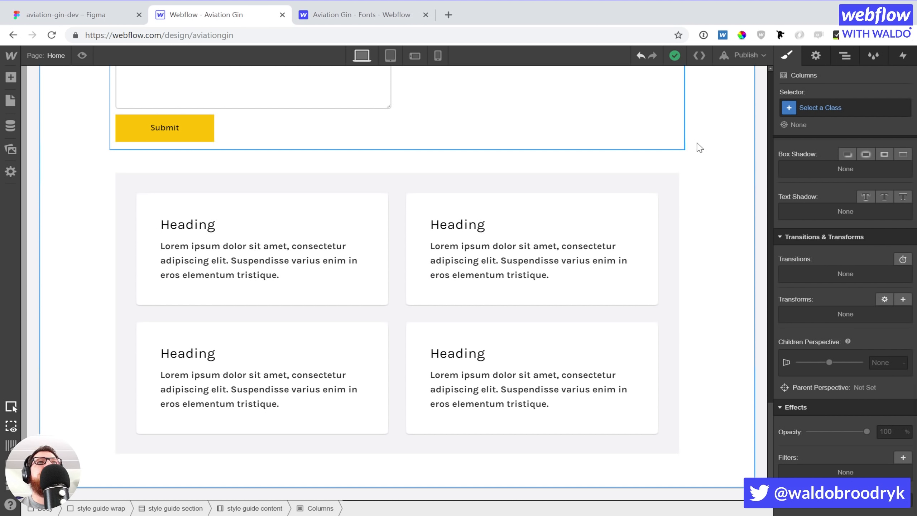
Select the second card in the upper row and preview the page to check the cards' hover transition.
left_click(600, 213)
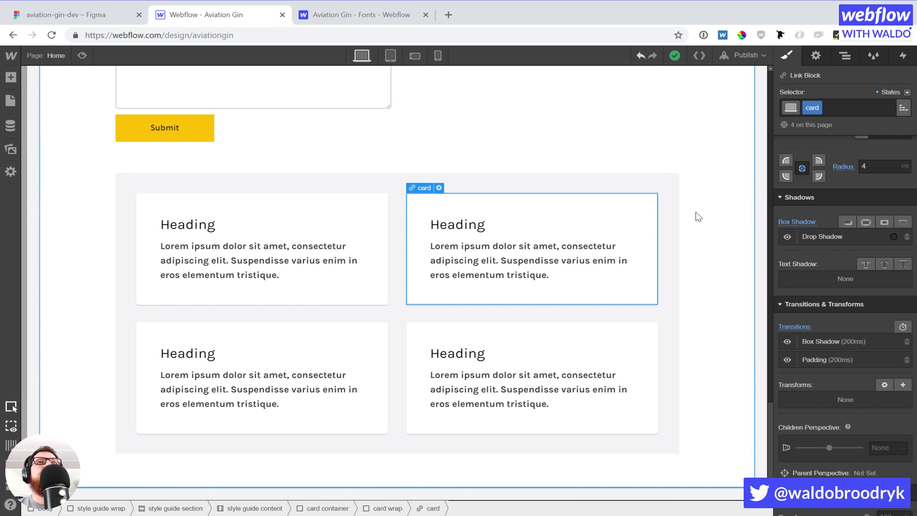
left_click(82, 56)
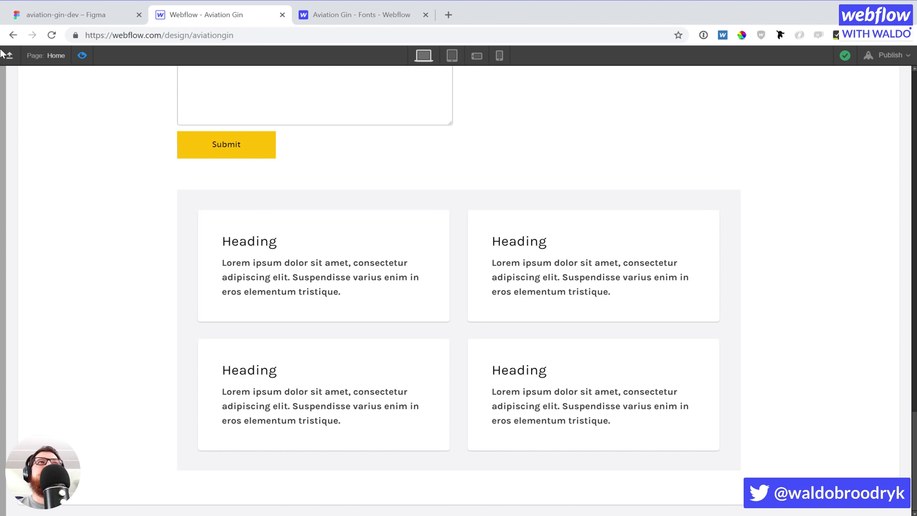
left_click(82, 56)
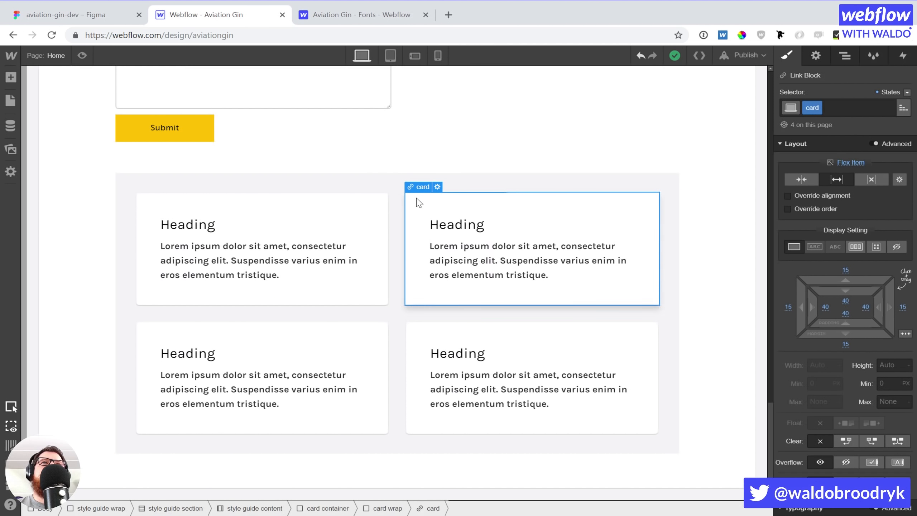
Delete the card container with its four cards from the Components section.
left_click(403, 186)
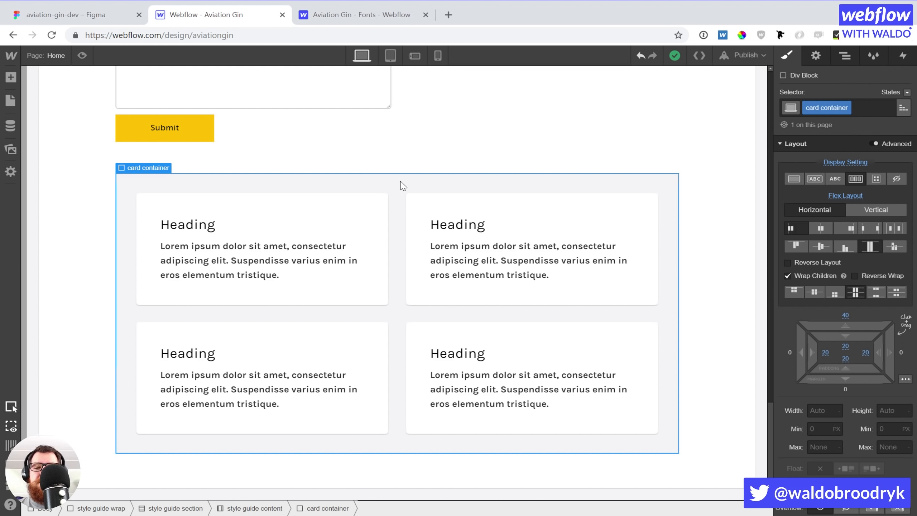
key("Delete")
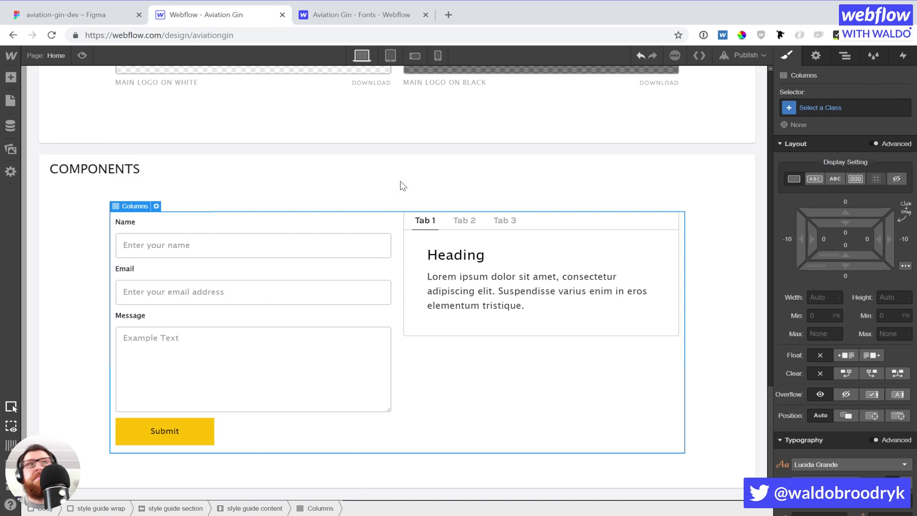
Set the font size of the form's input class to 16 px using the Name text field.
left_click(255, 251)
scroll(606, 172, "up", 3)
scroll(883, 252, "down", 5)
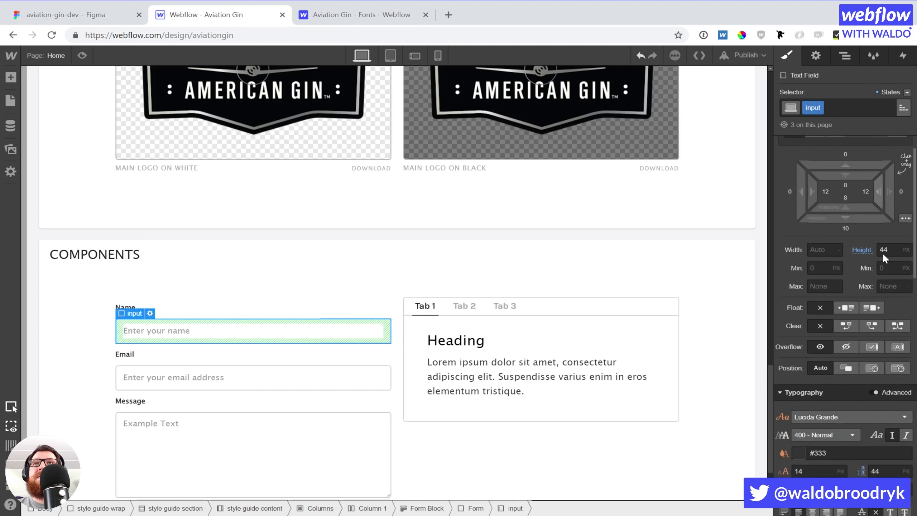
left_click(816, 347)
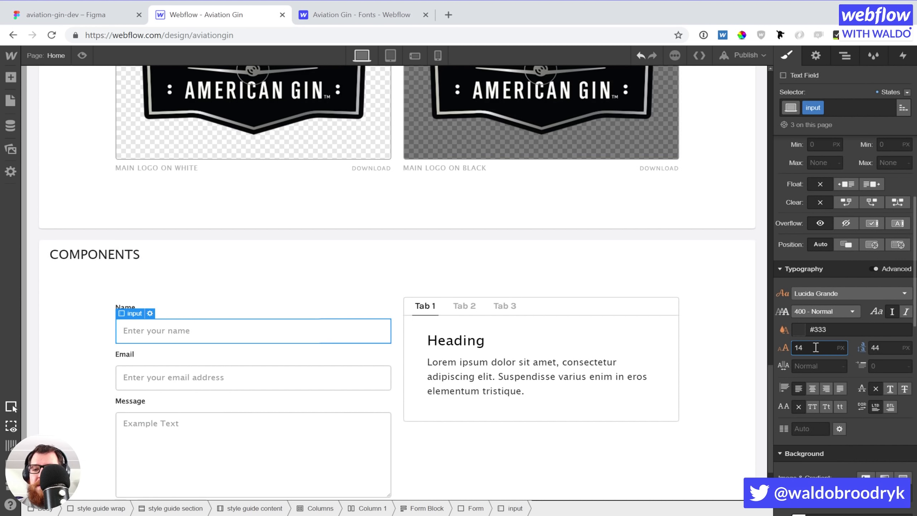
key("Up")
key("Up")
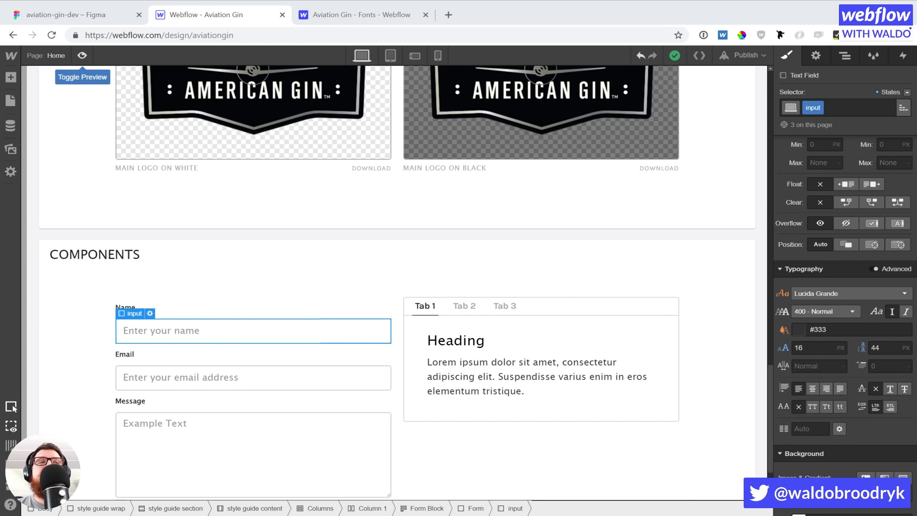
Preview the form and test the Message field with "test out some text here just to see what it looks like okay asdfasdfasdfasdf".
left_click(82, 55)
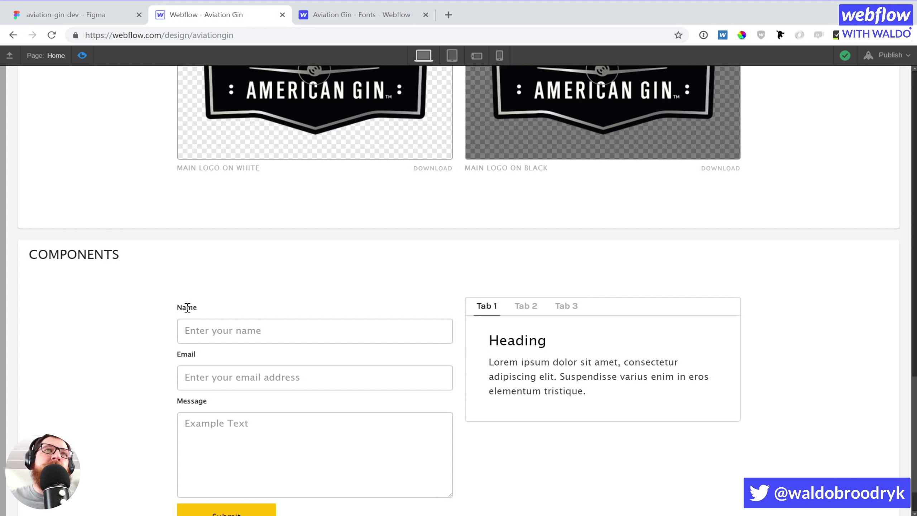
left_click(277, 433)
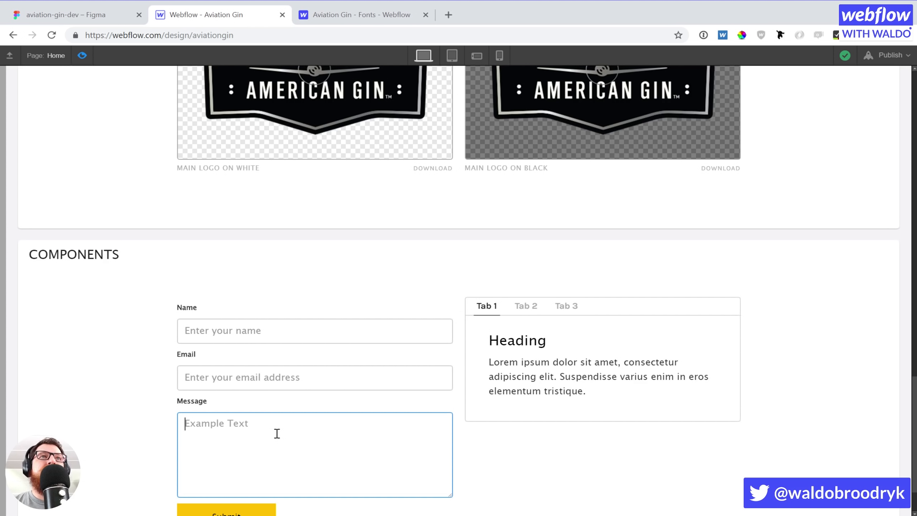
type("test")
type("out s")
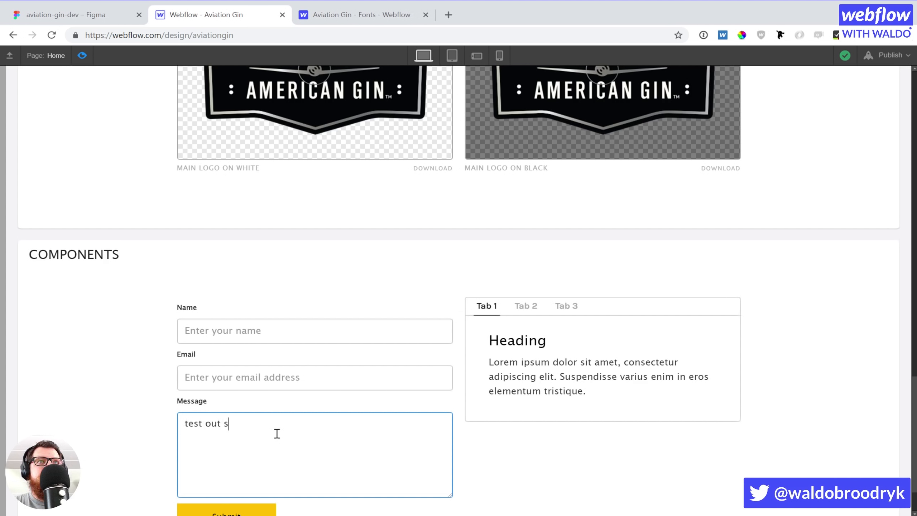
type("ome text here")
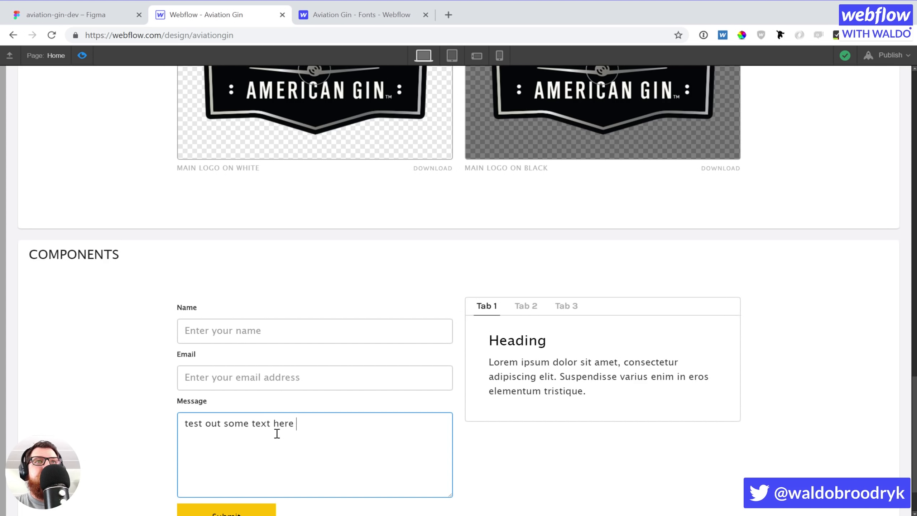
type(" just to see what it l")
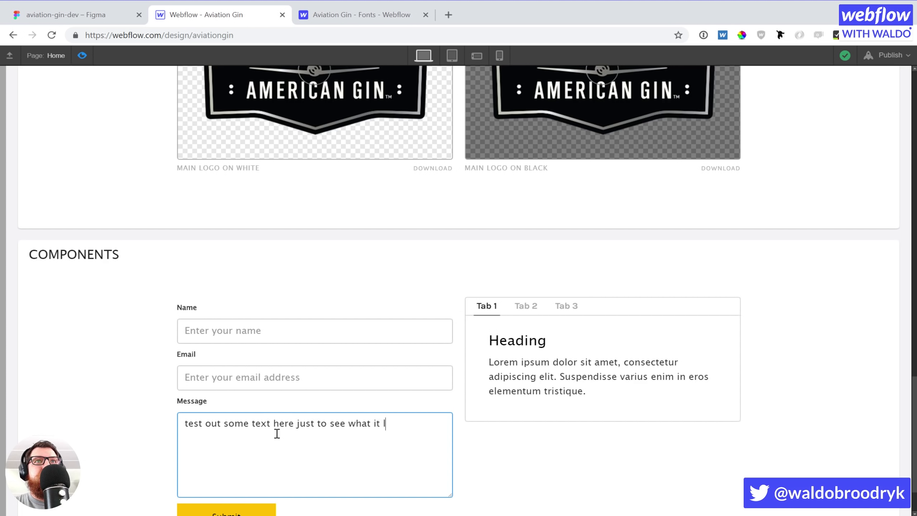
type("ooks like oka")
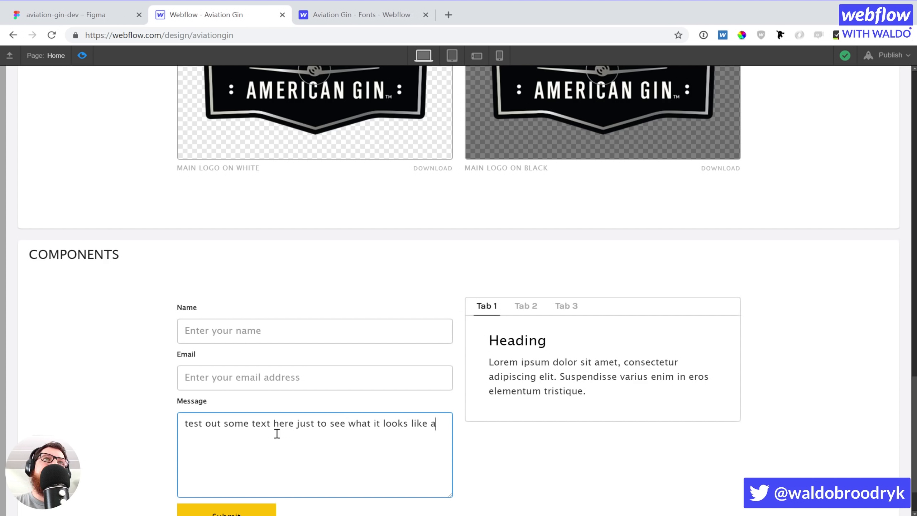
key("BackSpace")
type("okay asdfasdfasdf")
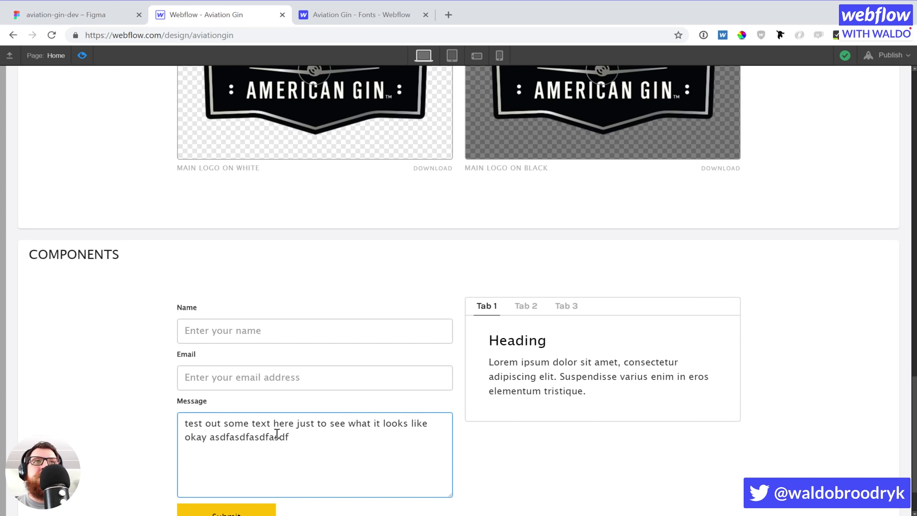
left_click(82, 55)
Review the style guide's Typography section, including the H1 headline, and the Color section's text and main colors.
scroll(342, 258, "up", 15)
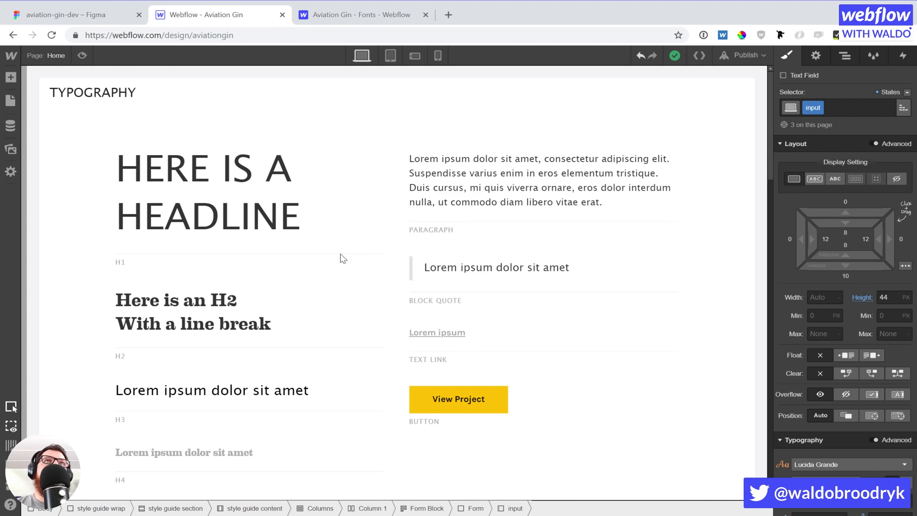
left_click(247, 207)
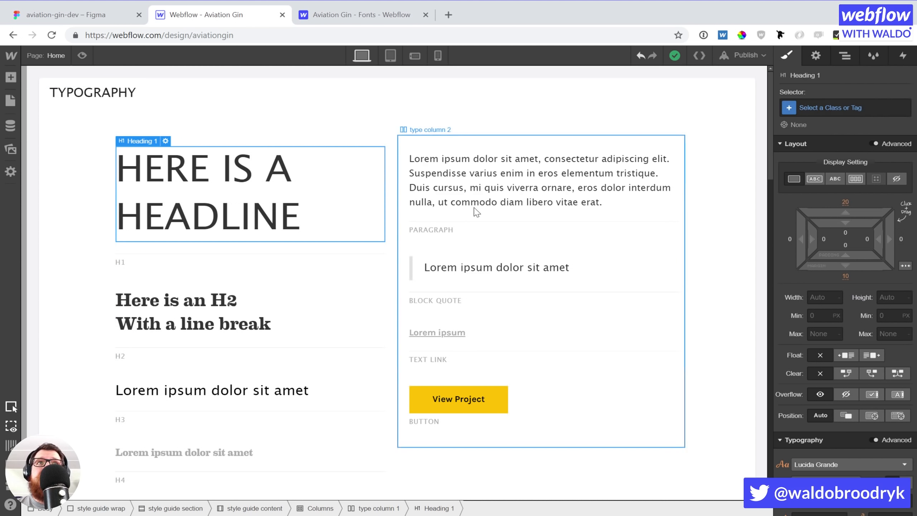
scroll(324, 260, "down", 9)
scroll(324, 261, "down", 7)
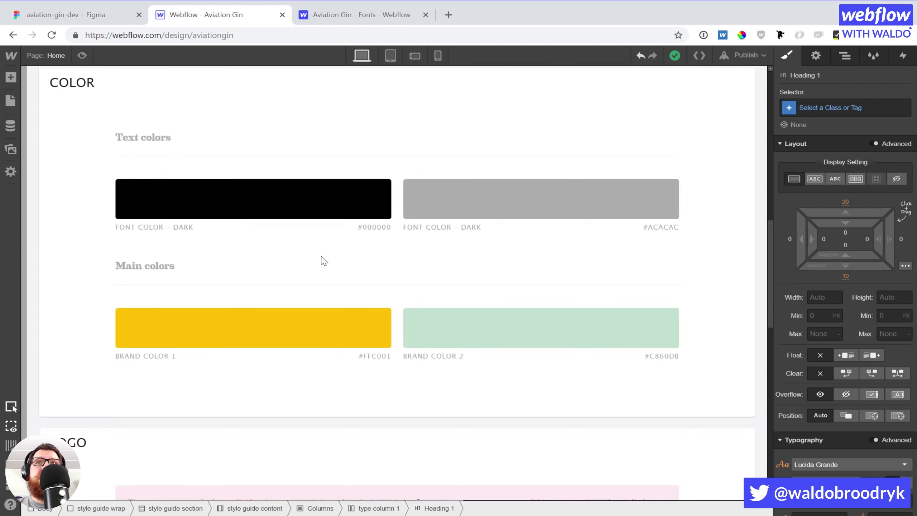
scroll(324, 260, "up", 2)
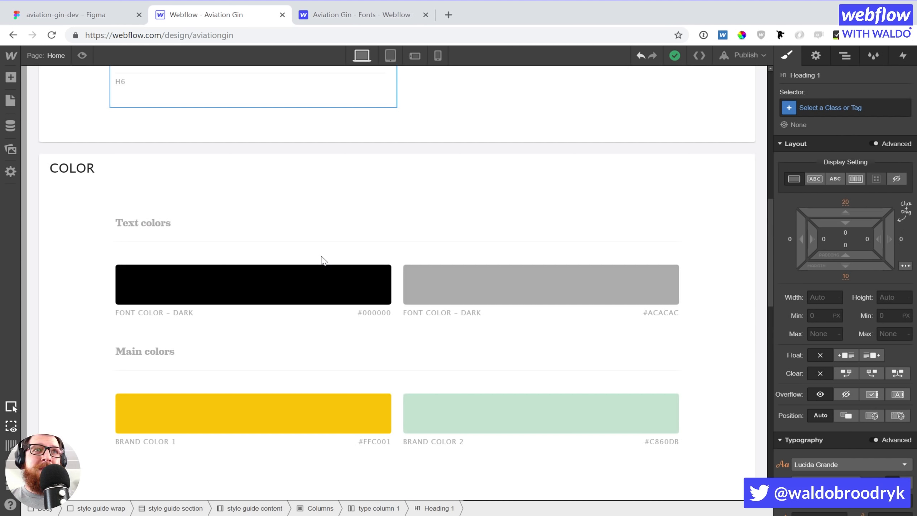